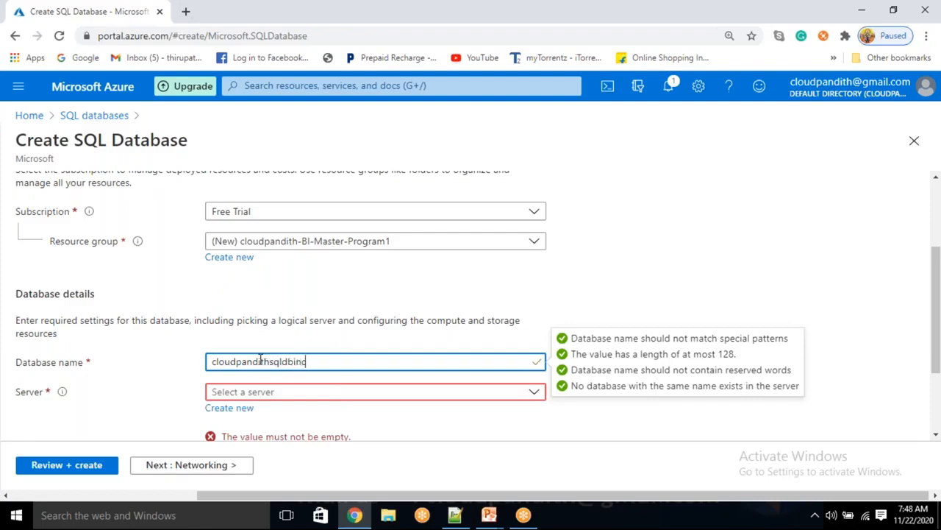
Step: Create new server cloudpandithsqlserverinc in East US with an admin login and password
click(230, 407)
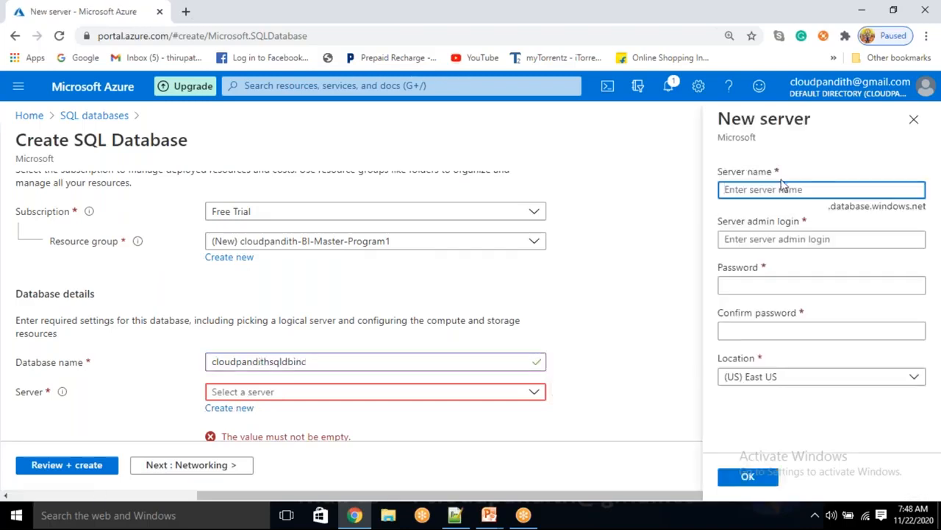
click(782, 187)
text(cloudpandith)
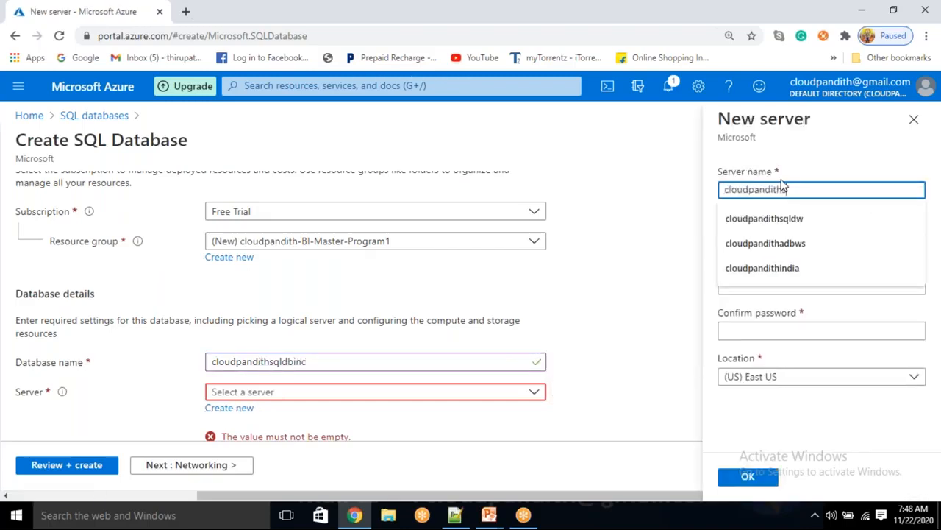
text(sqlserverinc)
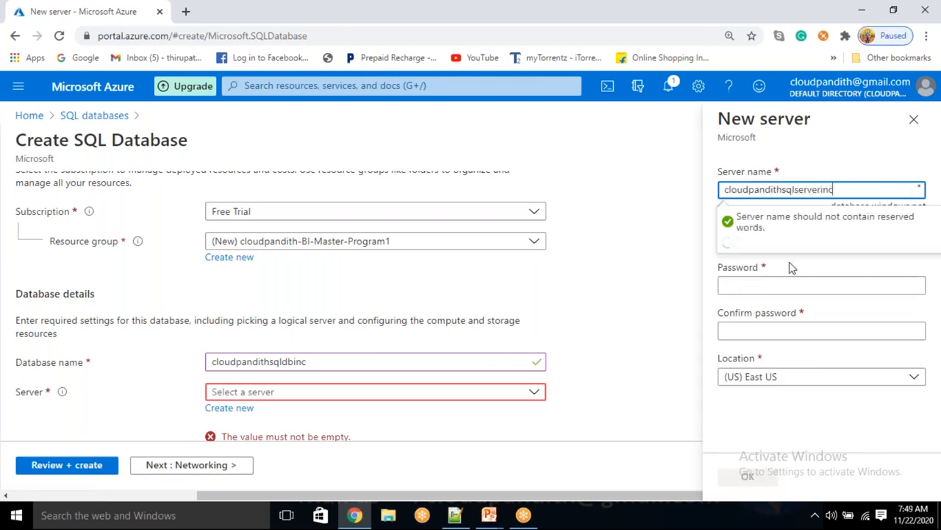
click(750, 234)
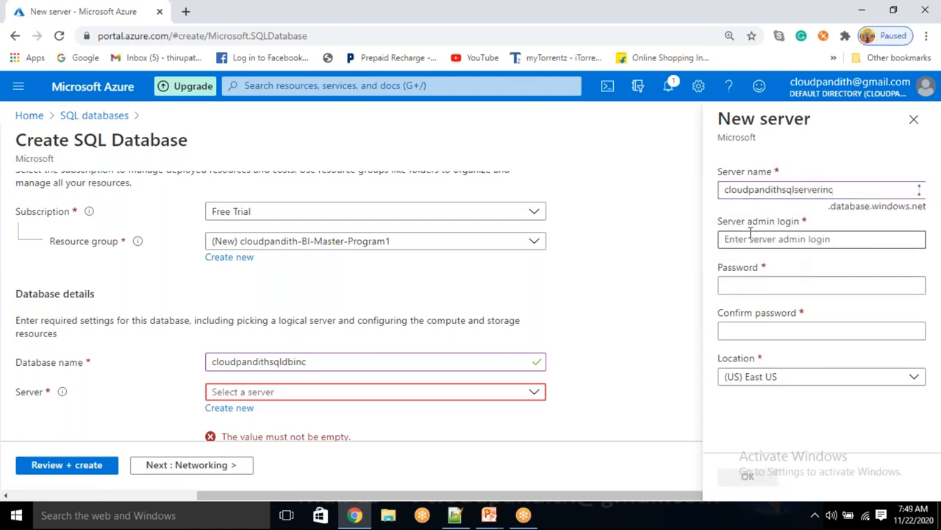
text(mallaiah)
key(Tab)
text(Password@123)
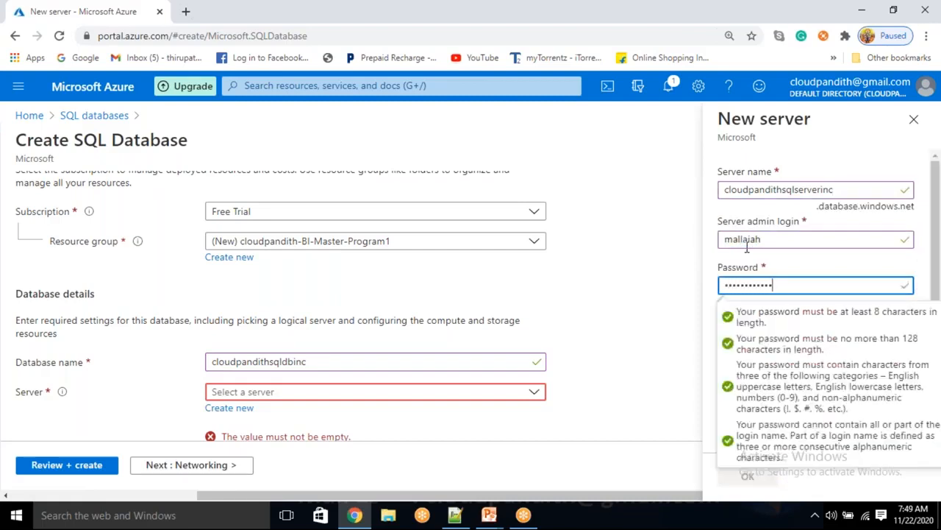
key(Tab)
text(Pa)
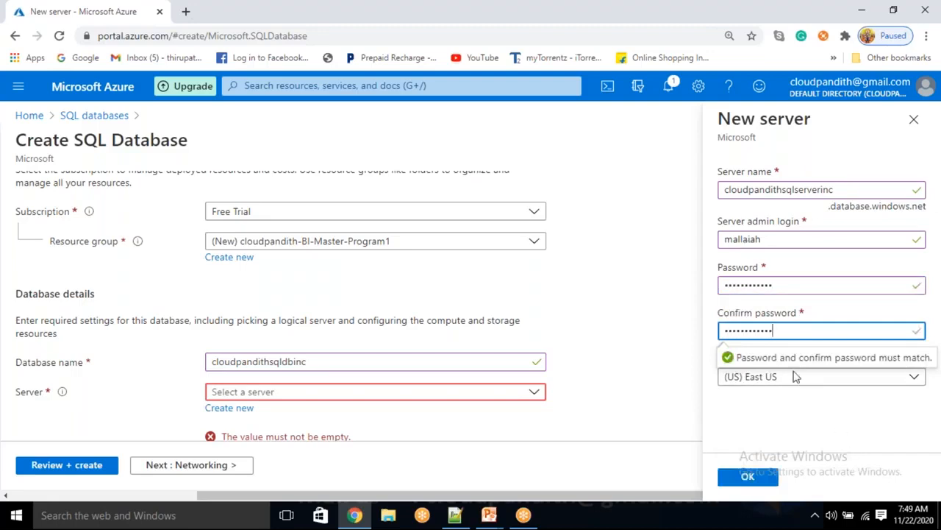
click(768, 425)
click(747, 477)
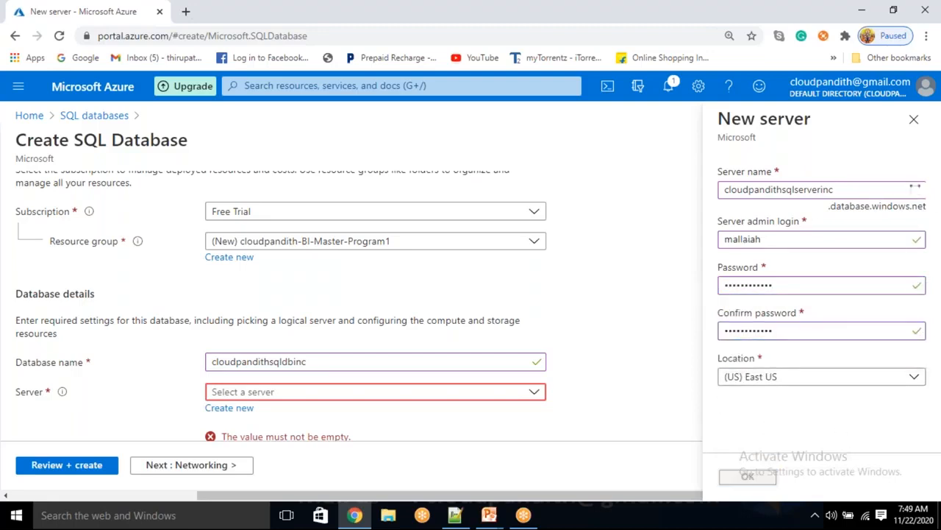
scroll(235, 345, down, 1)
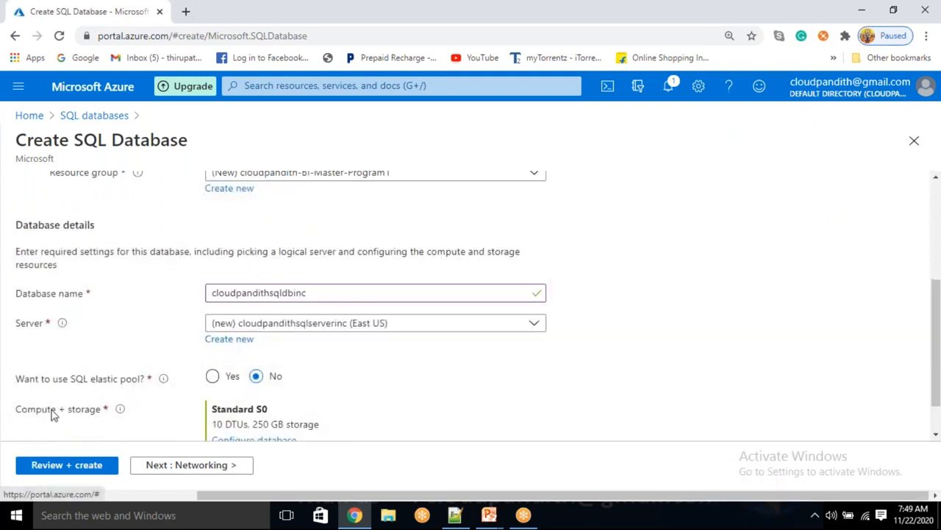
Step: Review the cloudpandithsqldbinc database settings and submit it for creation
drag(28, 412, 187, 427)
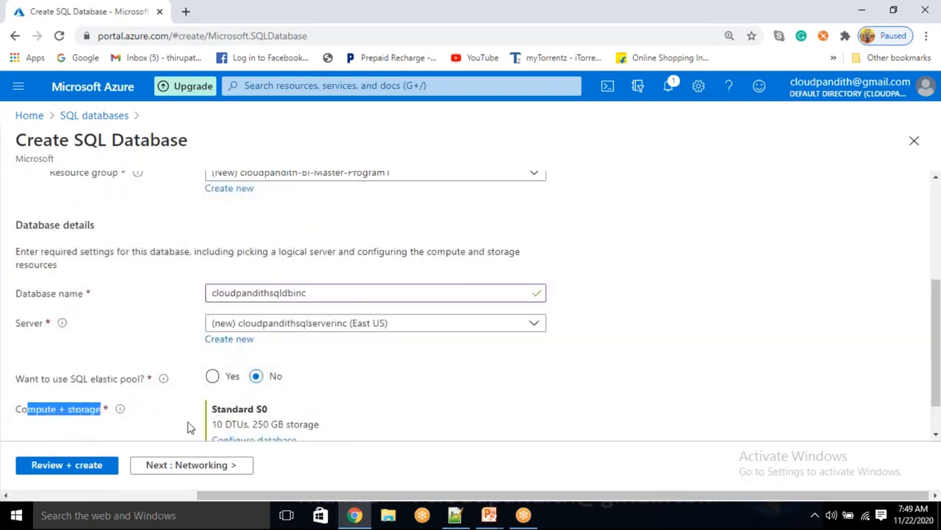
click(188, 426)
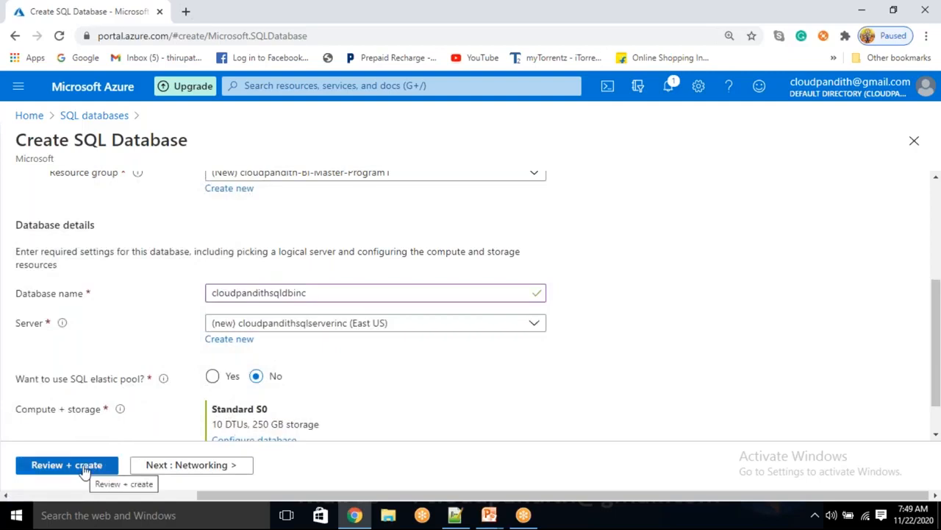
click(85, 465)
click(34, 466)
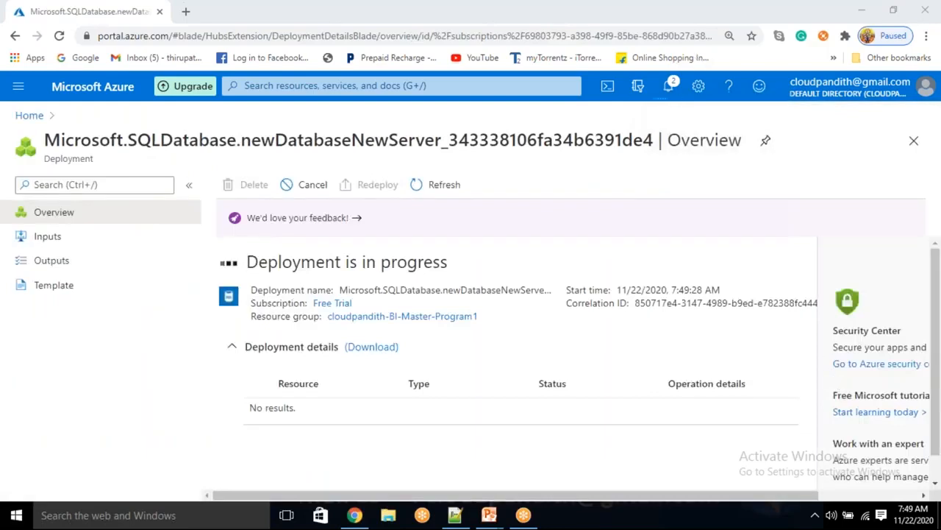
Step: In a new browser tab, load portal.azure.com and start adding a storage account
click(189, 13)
text(p)
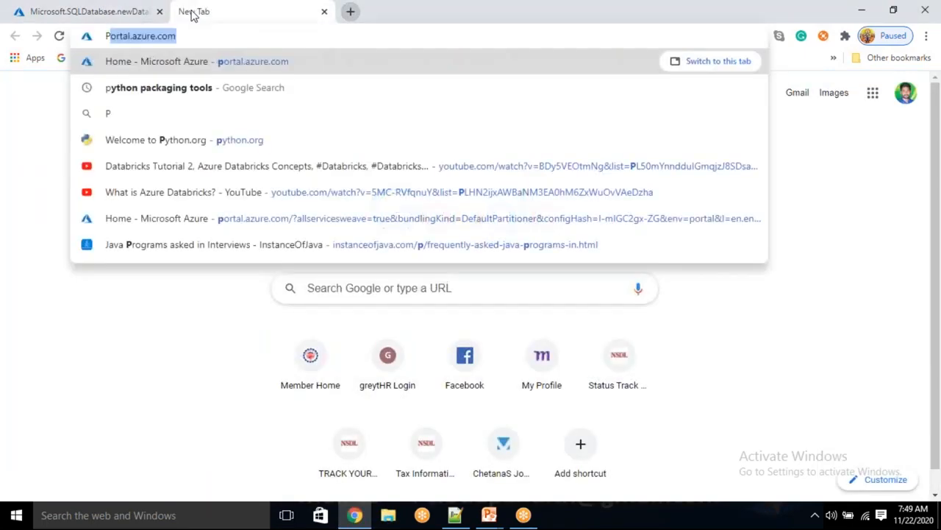
key(Return)
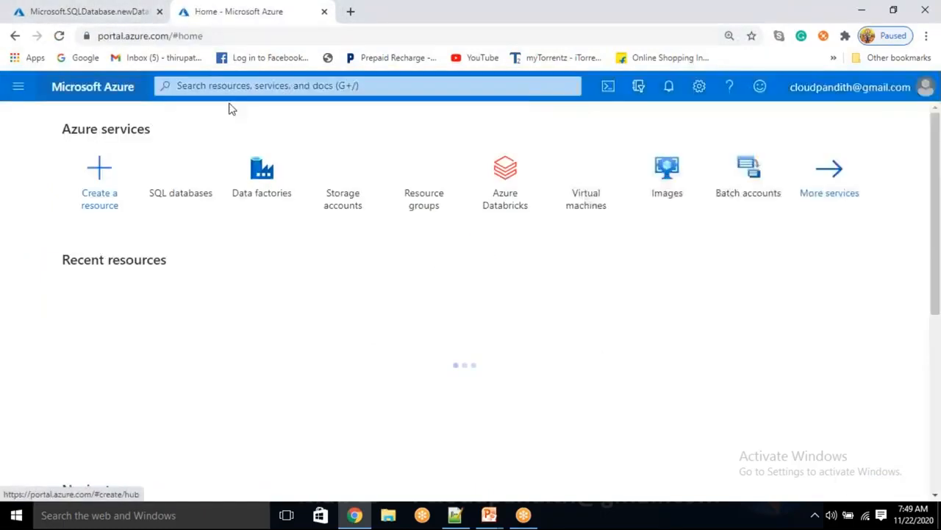
click(326, 188)
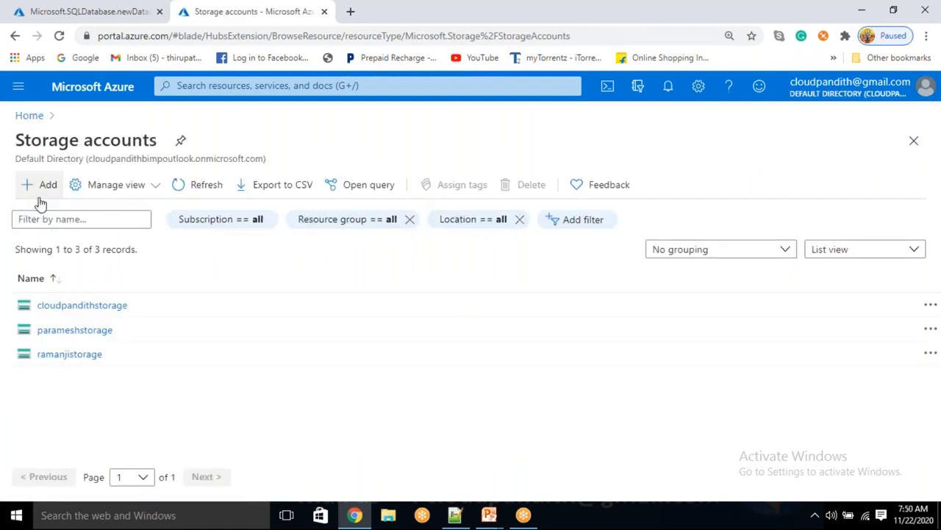
click(41, 187)
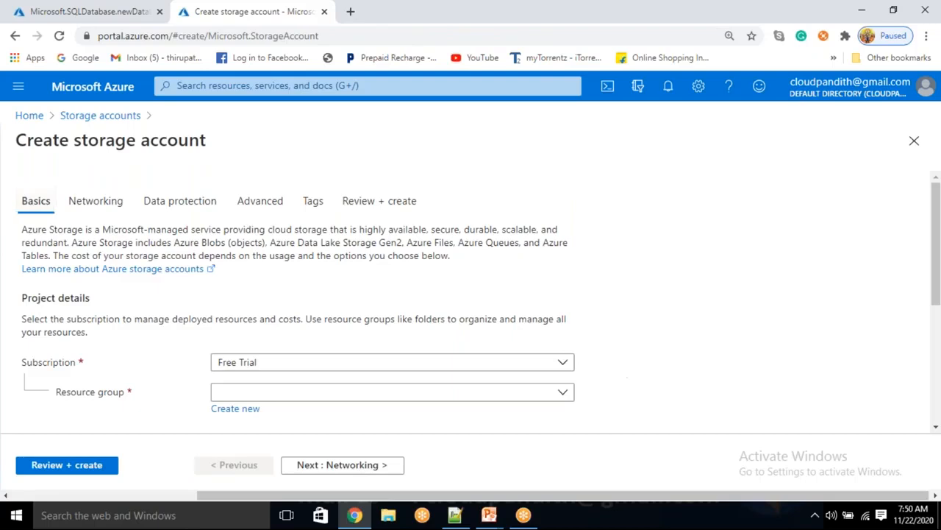
Step: Name the storage account cloudpandithstorageinc in resource group cloudpandith-BI-Master-Program1
scroll(633, 373, down, 1)
click(301, 328)
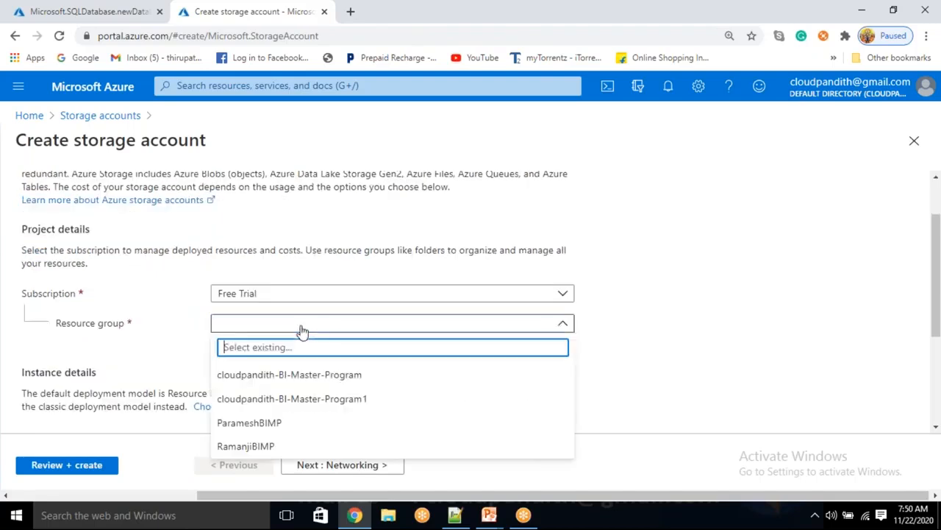
click(324, 399)
scroll(471, 309, down, 2)
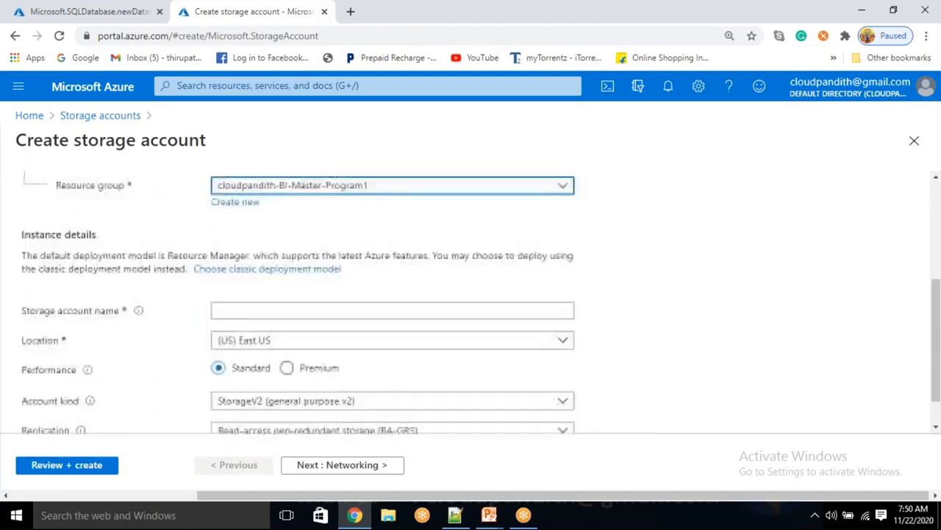
click(245, 309)
text(CL)
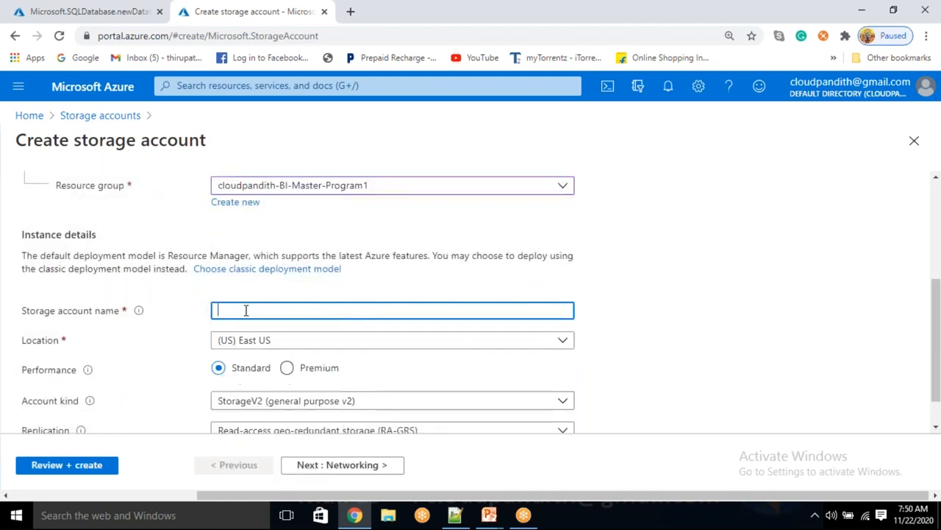
text(loudpandith)
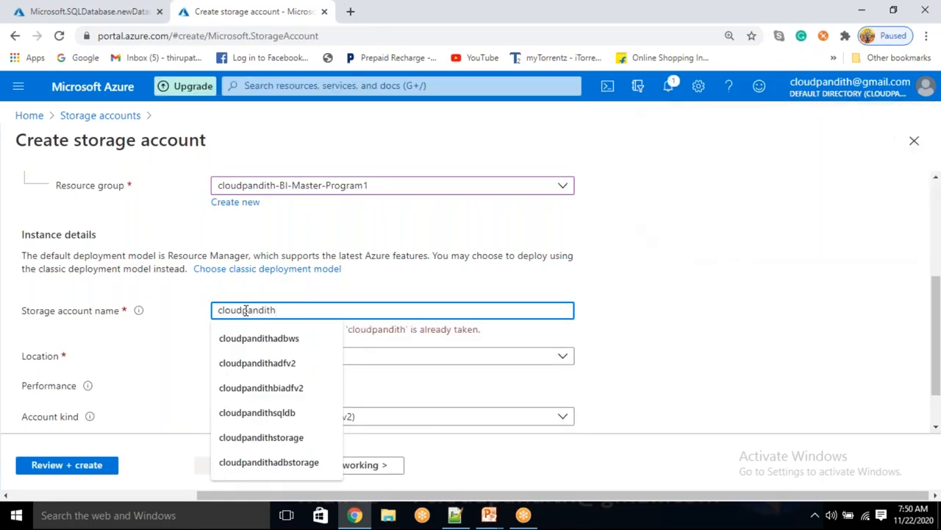
text(storageinc)
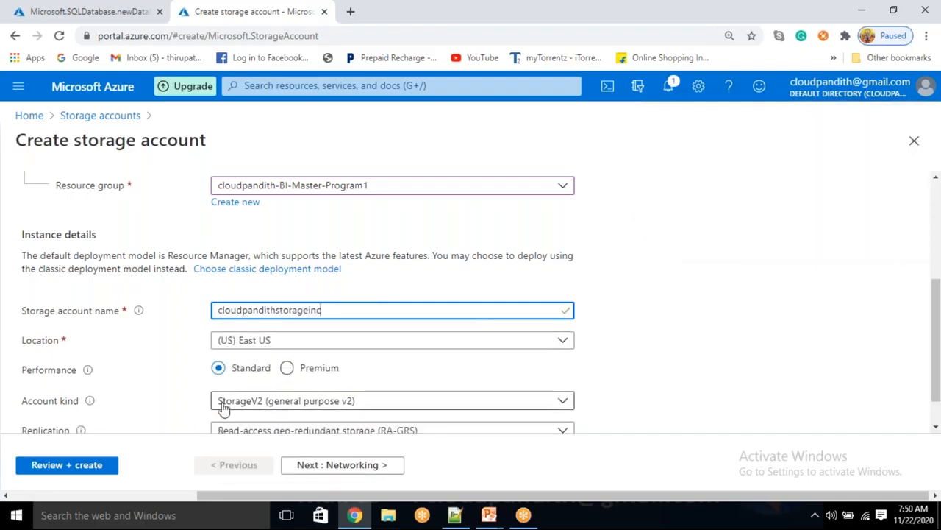
Step: Review and create the storage account, then open another browser tab
scroll(221, 410, down, 1)
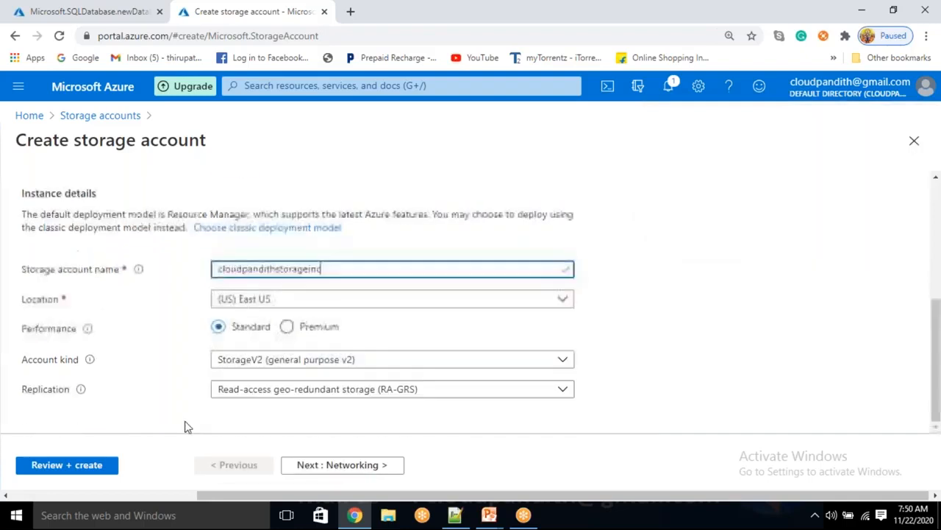
click(66, 465)
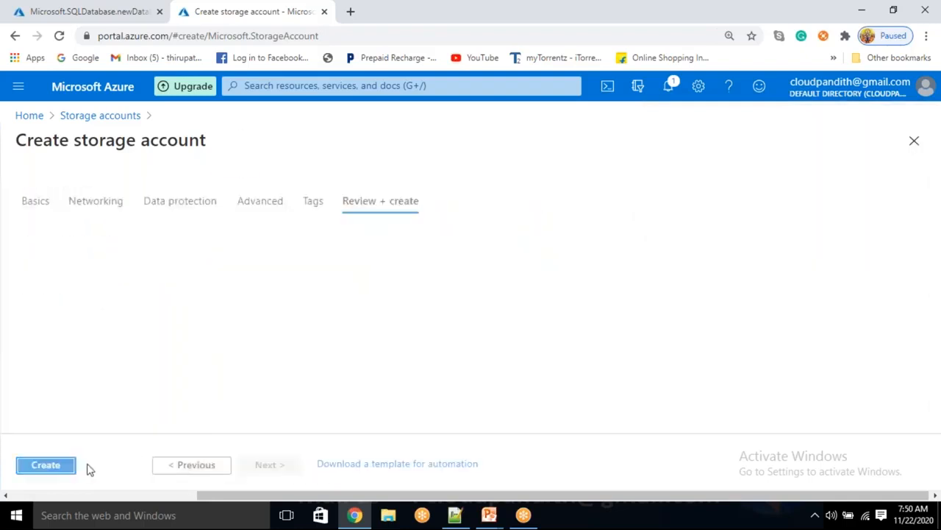
click(47, 466)
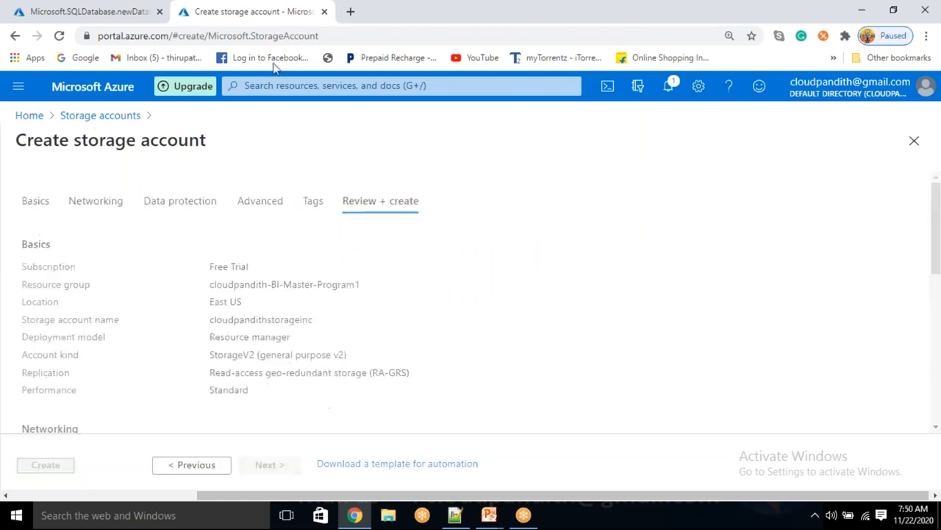
click(350, 12)
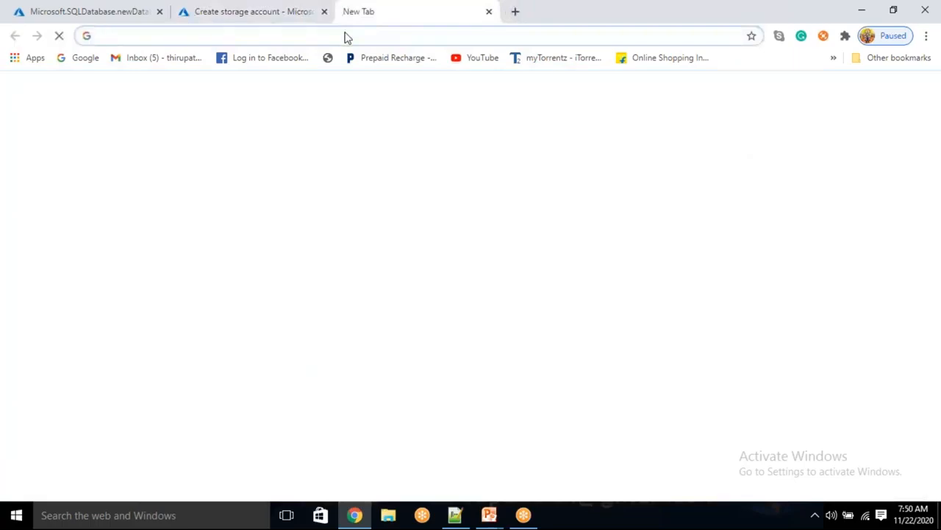
Step: Load the Azure portal in the new tab and start adding a data factory
text(po)
key(Return)
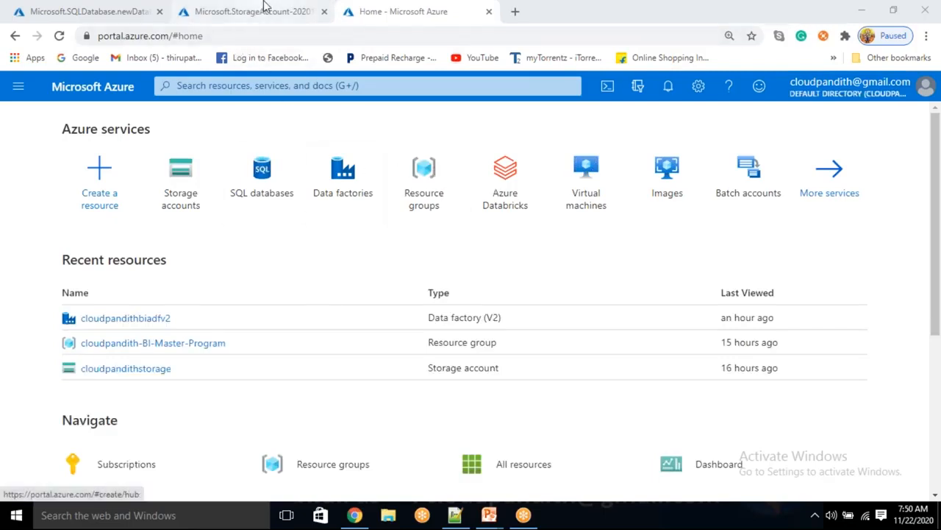
click(326, 180)
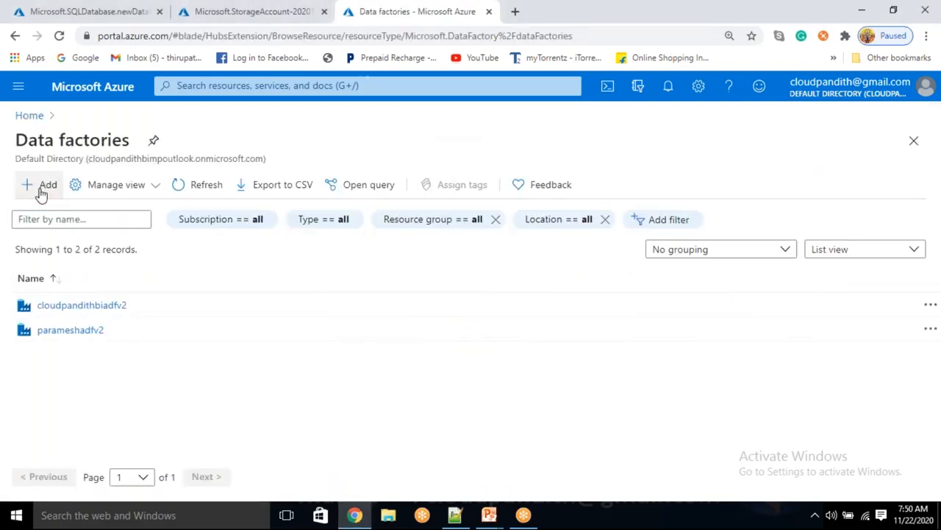
click(42, 189)
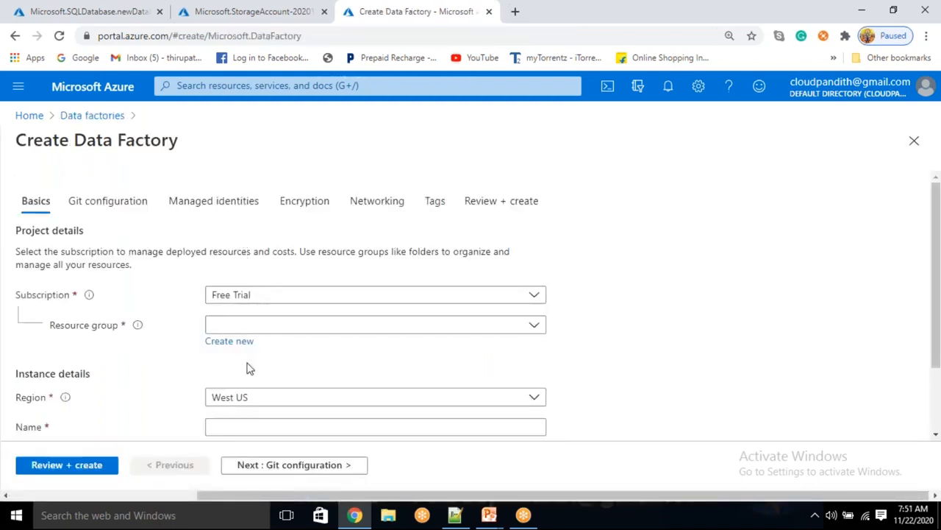
Step: Put data factory cloudpandithadfv2inc in resource group cloudpandith-BI-Master-Program1
scroll(264, 253, down, 2)
click(272, 236)
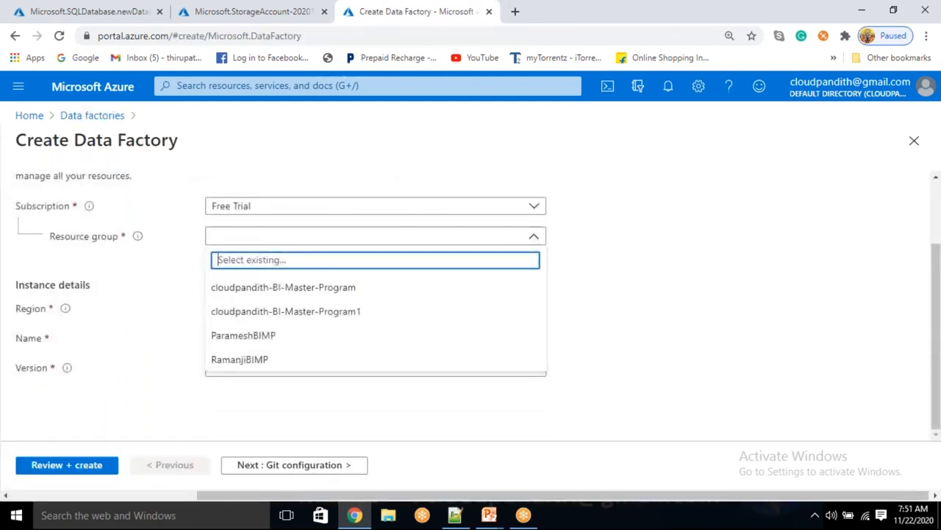
click(269, 311)
click(232, 344)
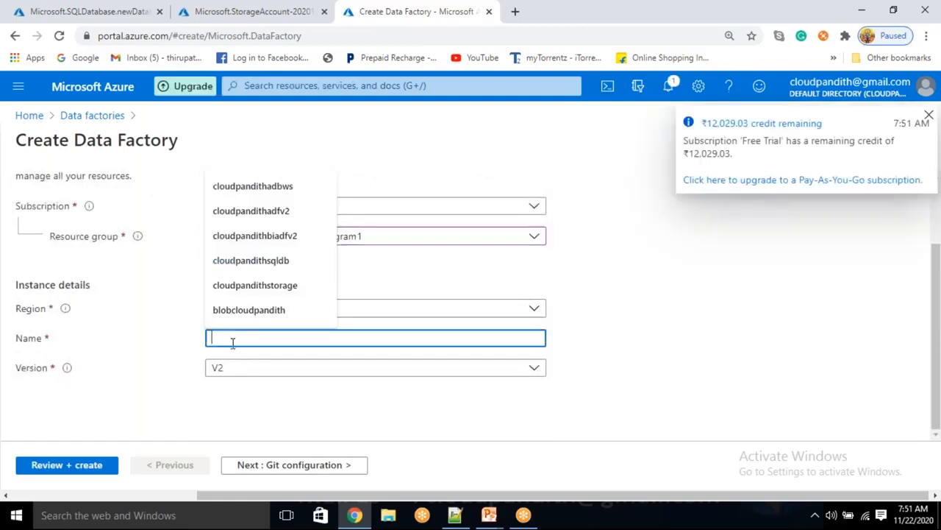
text(cloud)
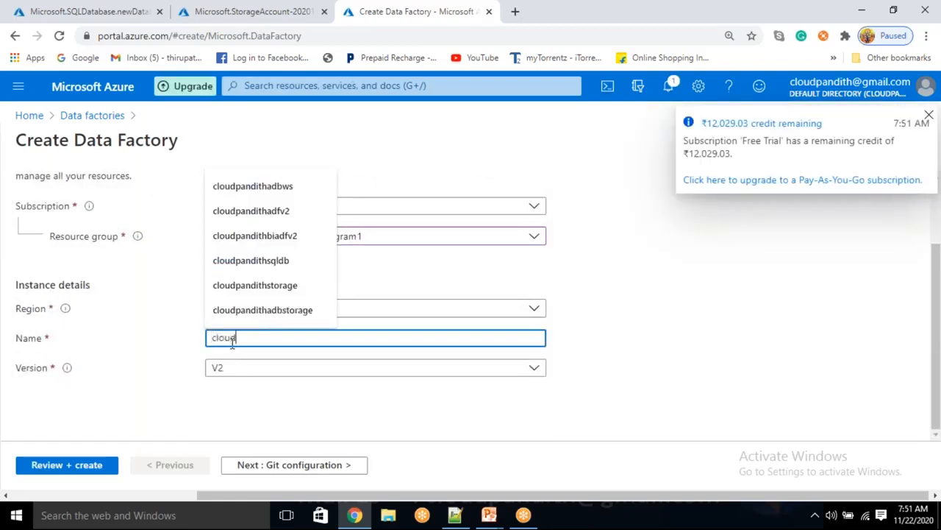
text(pandithadfv2inc)
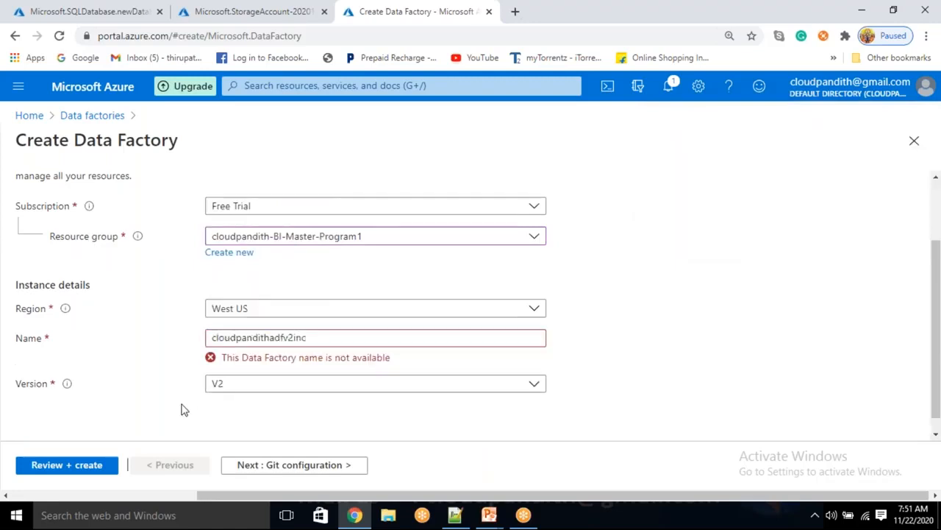
Step: Choose Configure Git later, review, and create the data factory
click(298, 469)
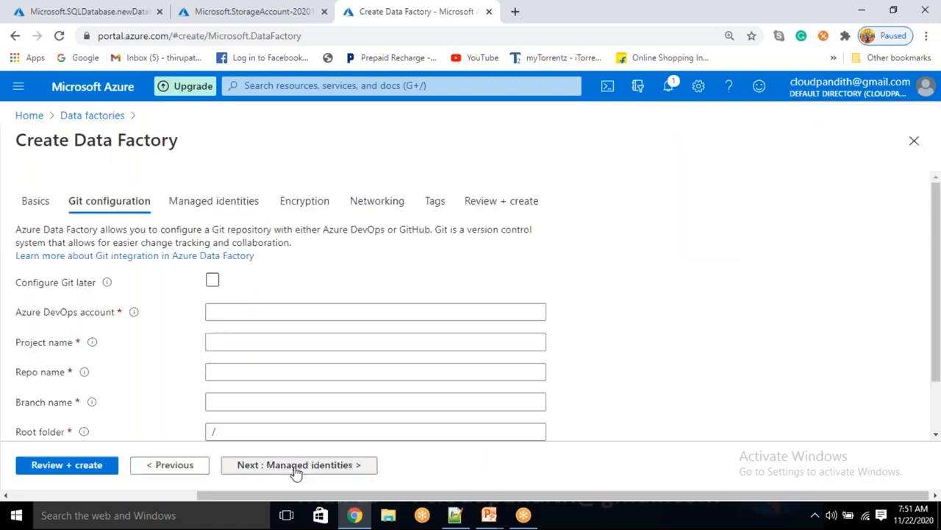
click(212, 281)
click(79, 465)
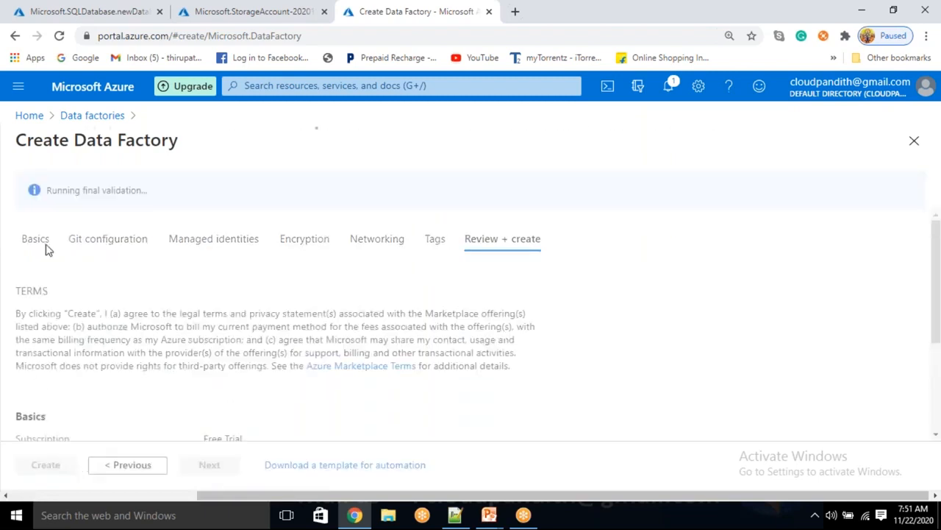
click(45, 465)
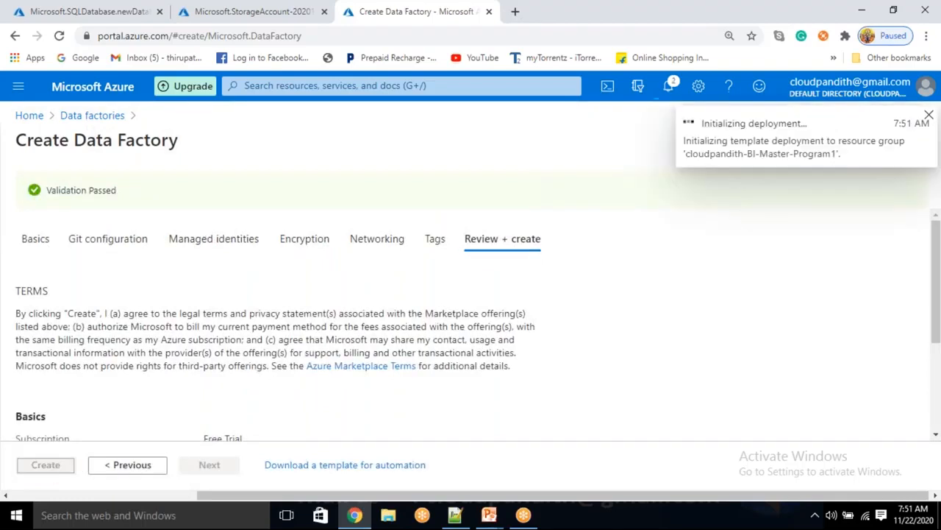
Step: Check the SQL database and storage deployments, then select all the notes in Notepad++
click(46, 6)
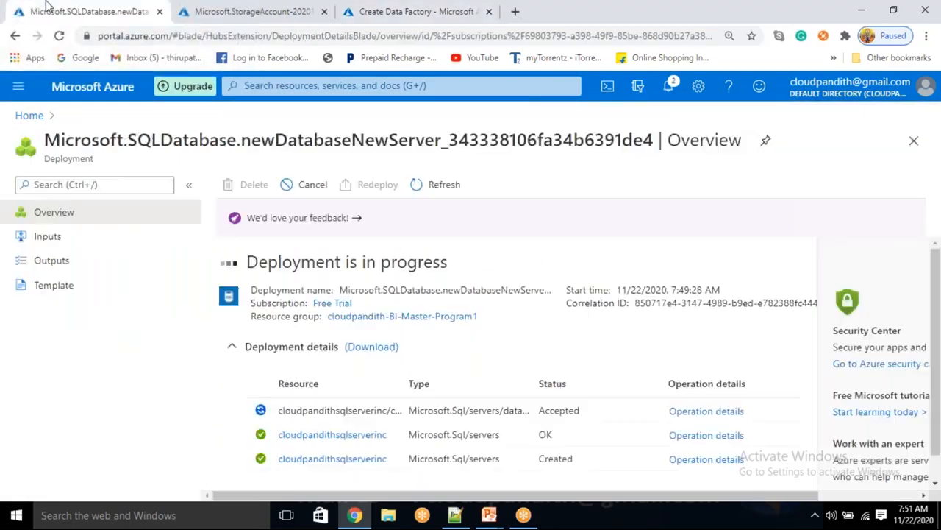
click(235, 8)
click(452, 9)
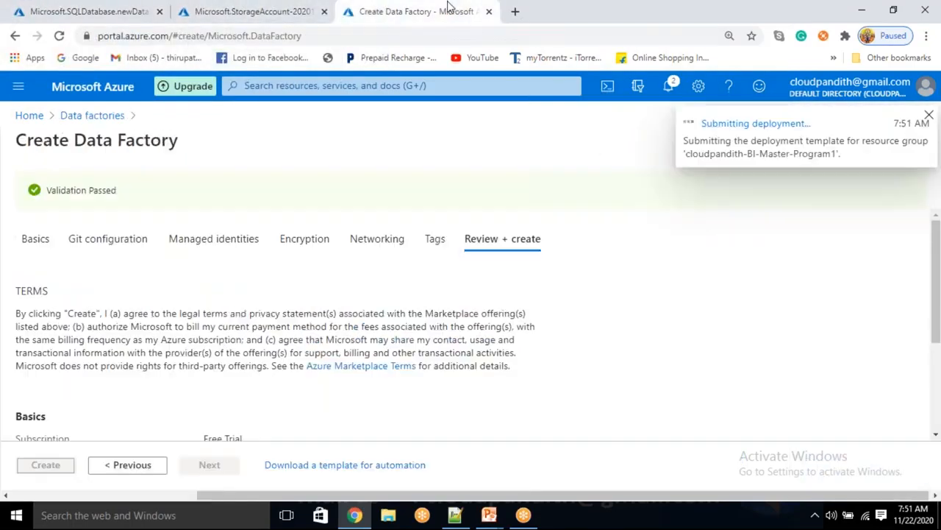
click(454, 514)
click(99, 157)
key(ctrl+a)
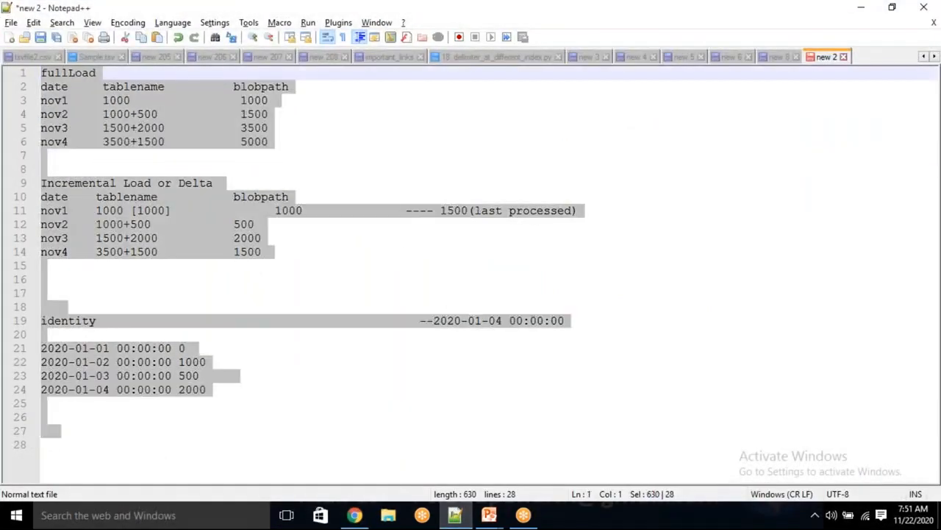
Step: Replace the notes with create table cust(cid int, cname varchar, clocation varchar(50))
key(Delete)
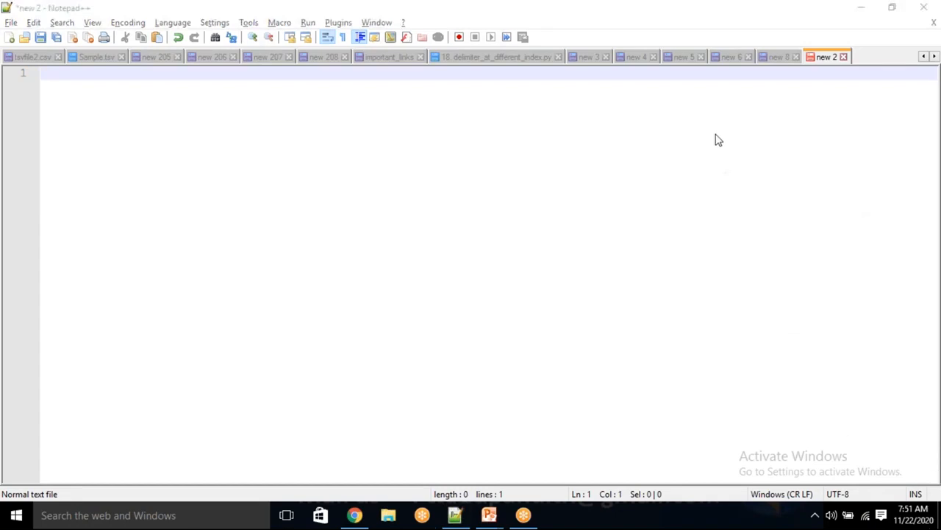
click(319, 118)
text(create tbaelo)
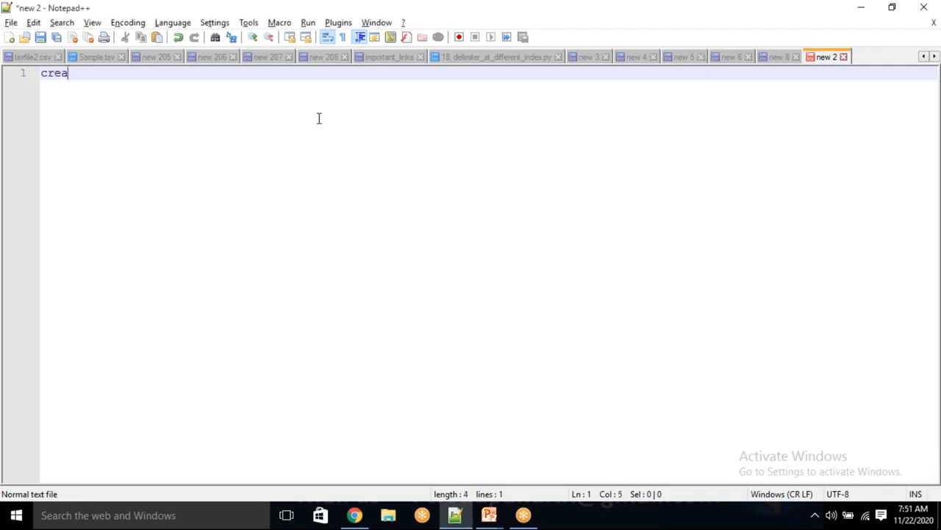
key(BackSpace)
key(BackSpace)
key(BackSpace)
key(BackSpace)
key(BackSpace)
text(able)
text( cust)
text((cid int,cname)
text( avd)
key(BackSpace)
key(BackSpace)
key(BackSpace)
text(varchar)
text(),cda)
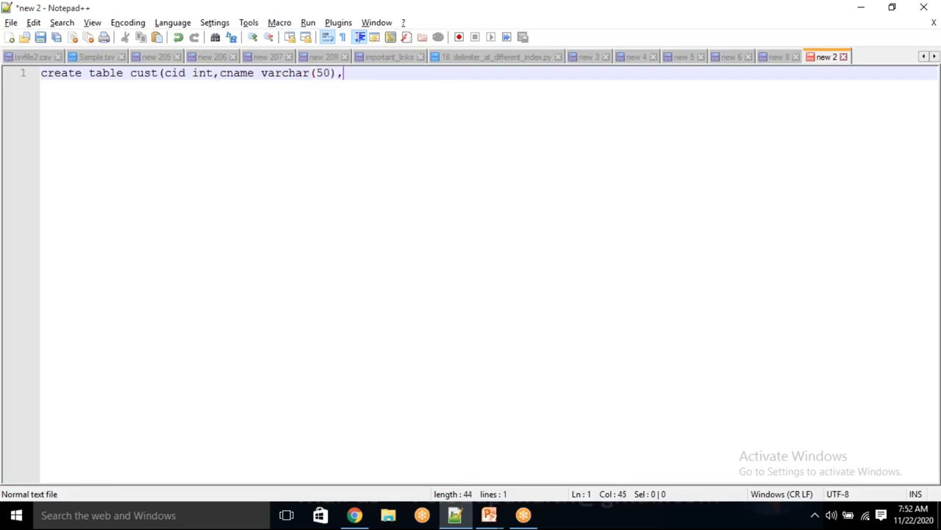
key(BackSpace)
key(BackSpace)
text(location dat)
key(BackSpace)
key(BackSpace)
key(BackSpace)
text(varchar(50)
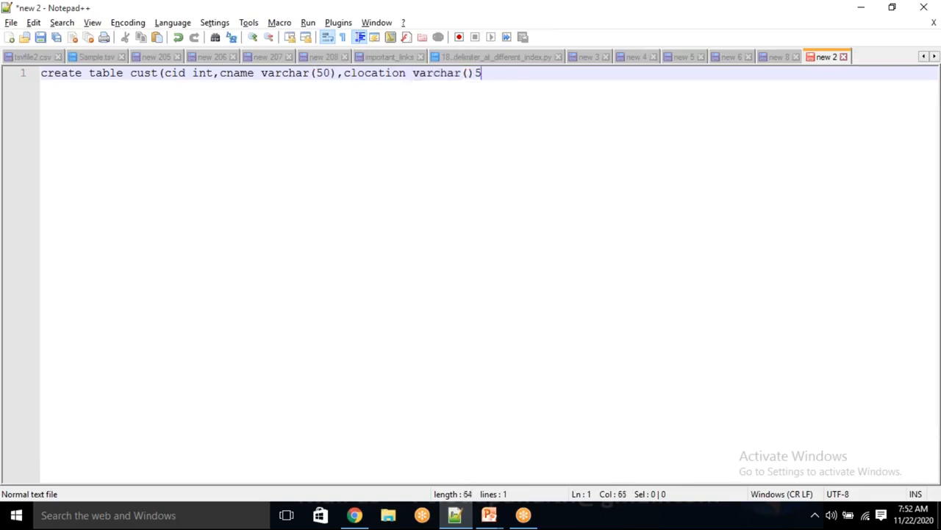
text()))
Step: Start an insert into cust values statement with row (1, 'rama', 'bangalore')
key(Return)
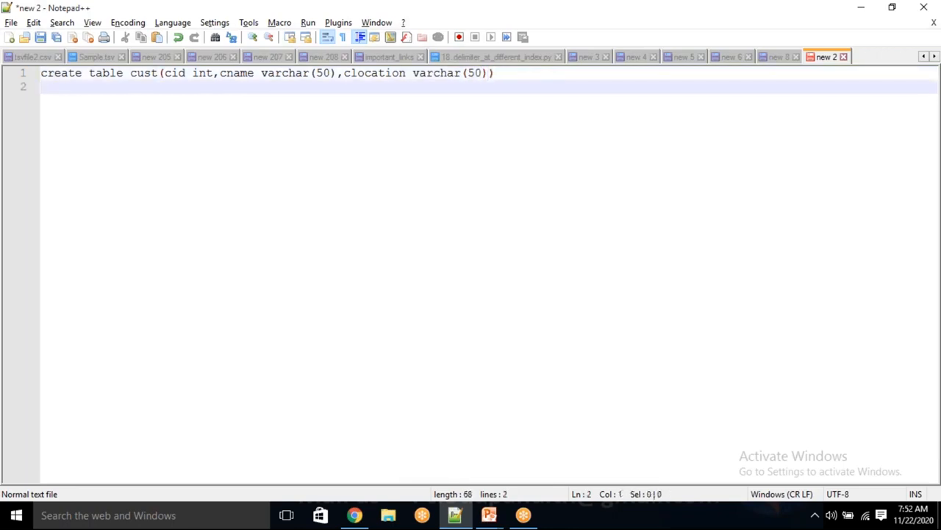
text(insert inyto)
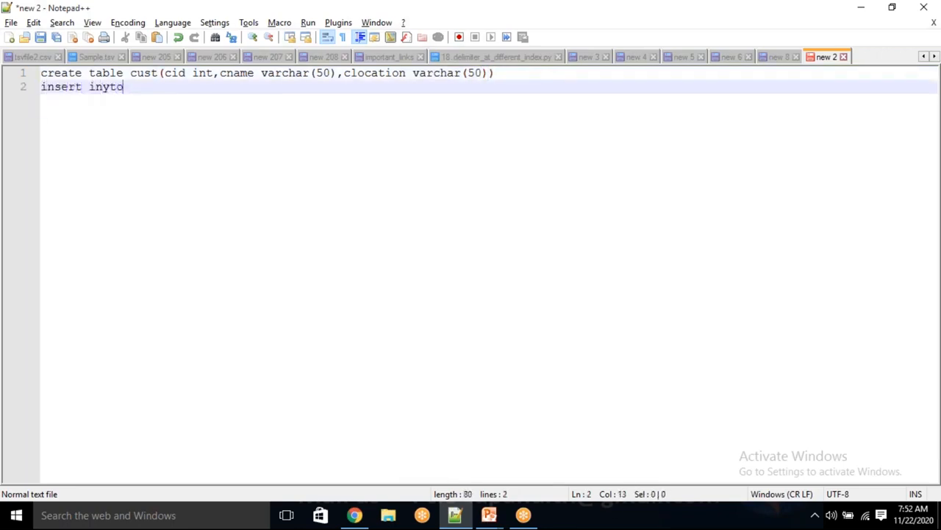
key(BackSpace)
key(BackSpace)
key(BackSpace)
text(to cust(1,'ra)
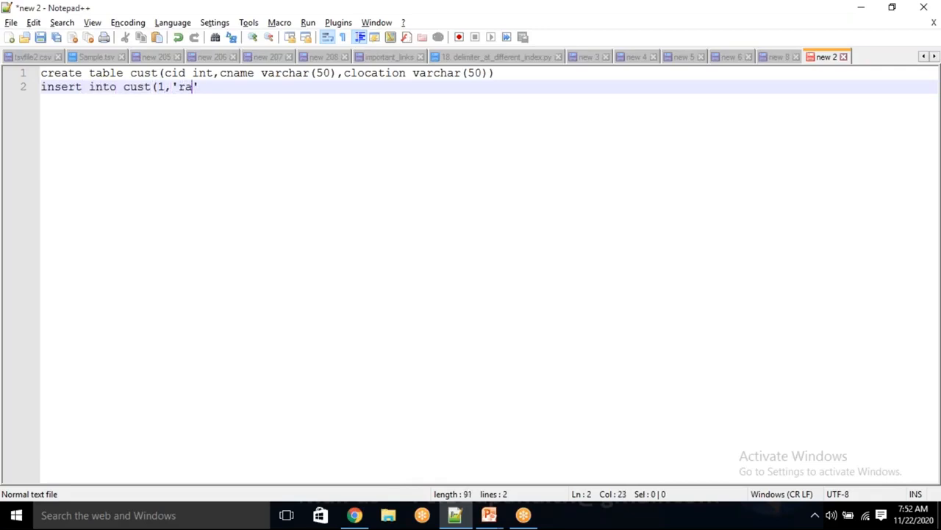
key(BackSpace)
key(BackSpace)
key(BackSpace)
key(BackSpace)
key(BackSpace)
key(BackSpace)
text(values(1,')
key(End)
key(BackSpace)
text(rama','bangalore)
key(End)
text(),)
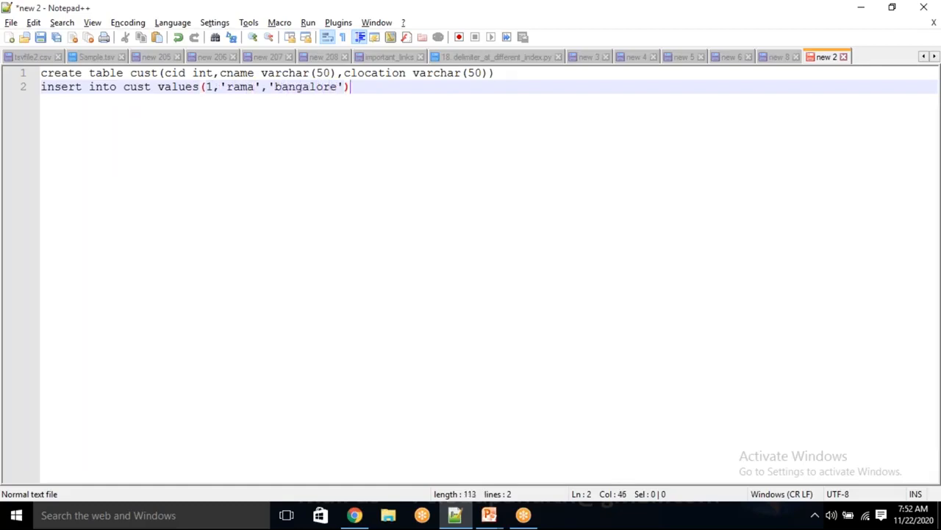
Step: Add rows (2, 'krishna', 'hyd') and (3, 'sai', 'chennai') to the insert
key(Return)
text((2,')
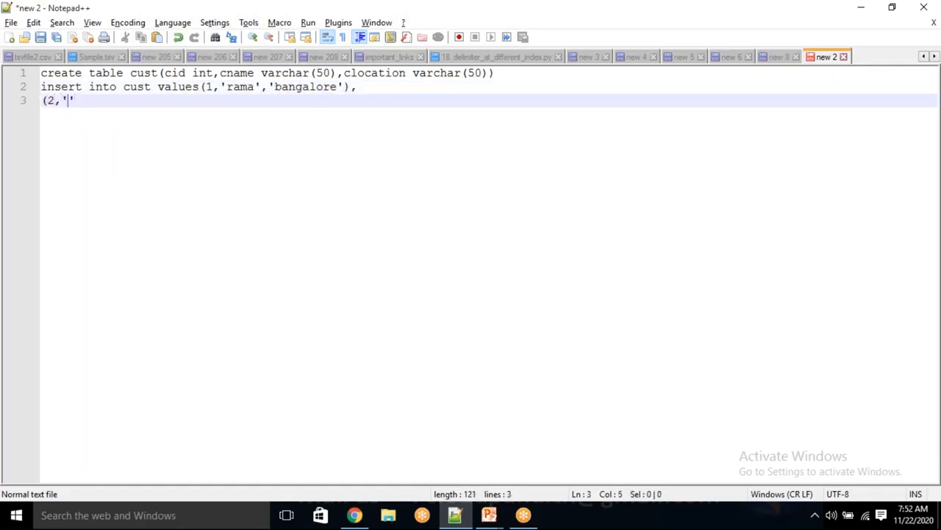
text(krishna','hjyd)
key(BackSpace)
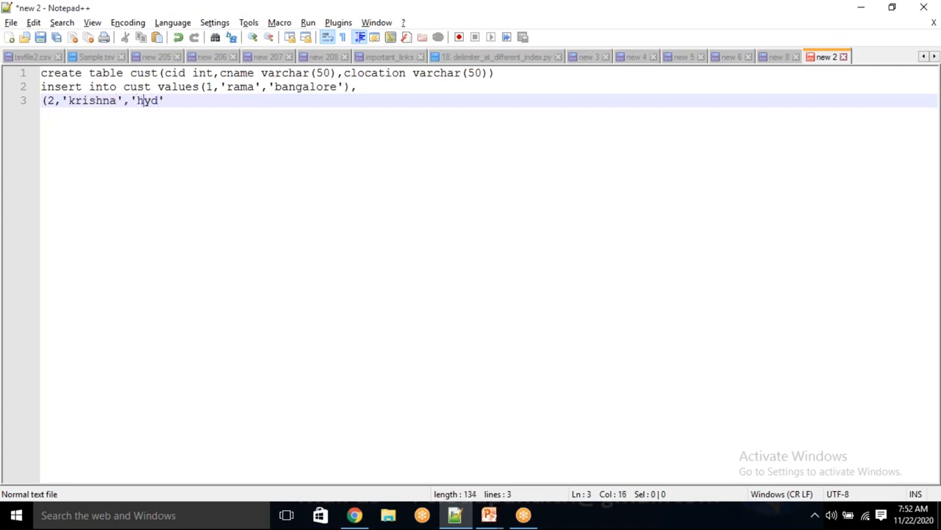
text(),)
key(Return)
text((3,'sai)
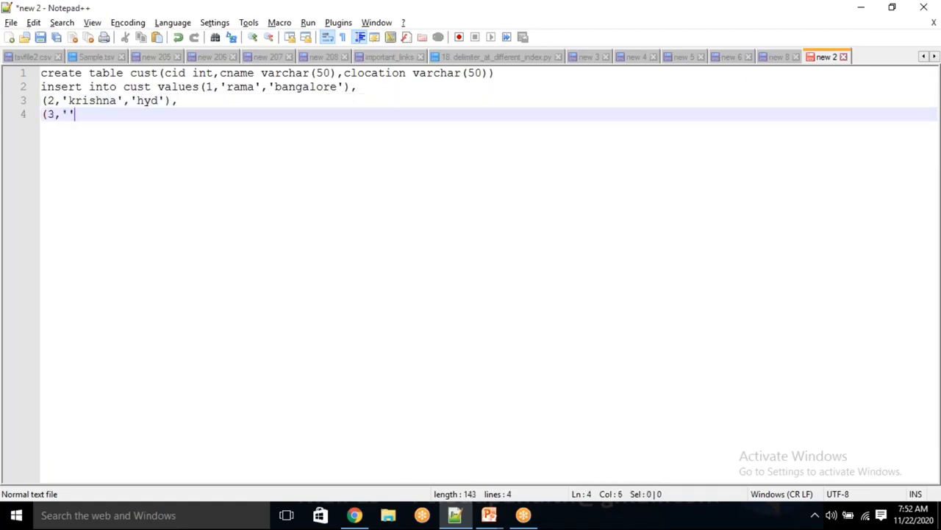
text(',')
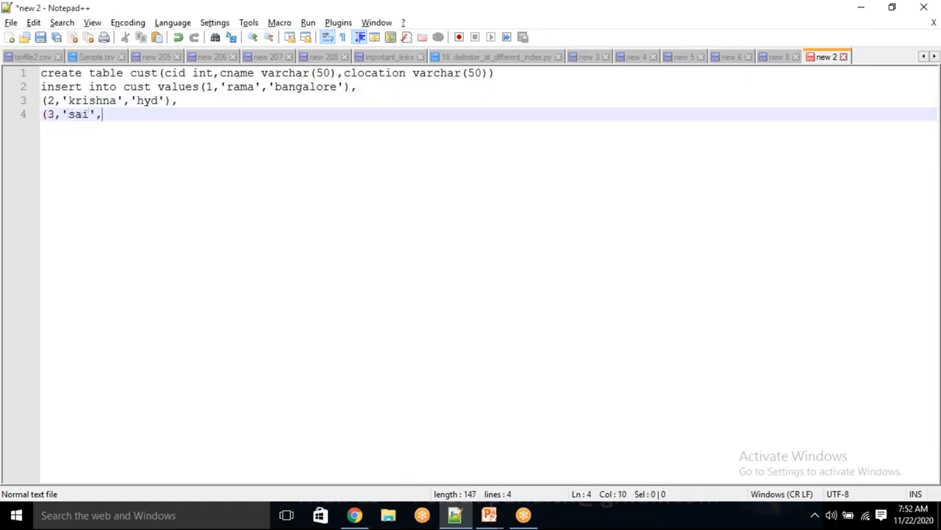
key(Left)
text(pu)
key(BackSpace)
key(BackSpace)
text(chennai)
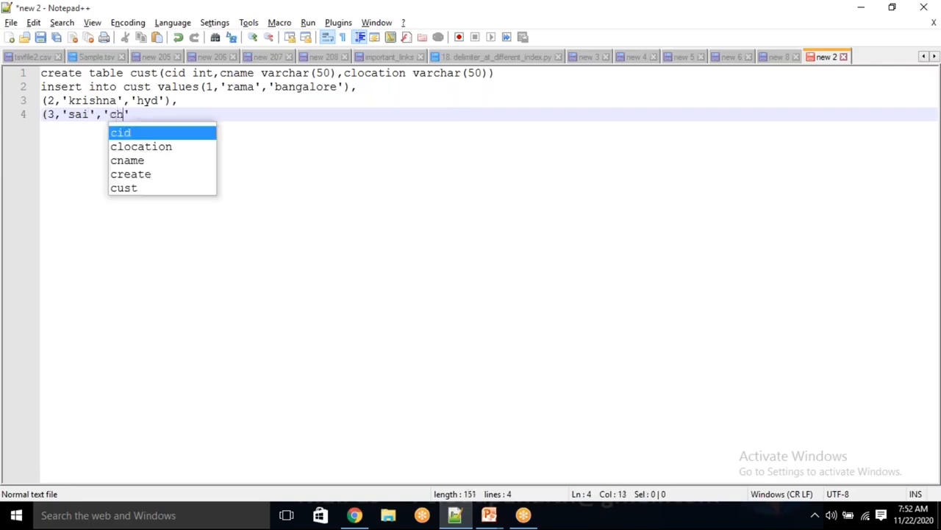
key(Right)
text())
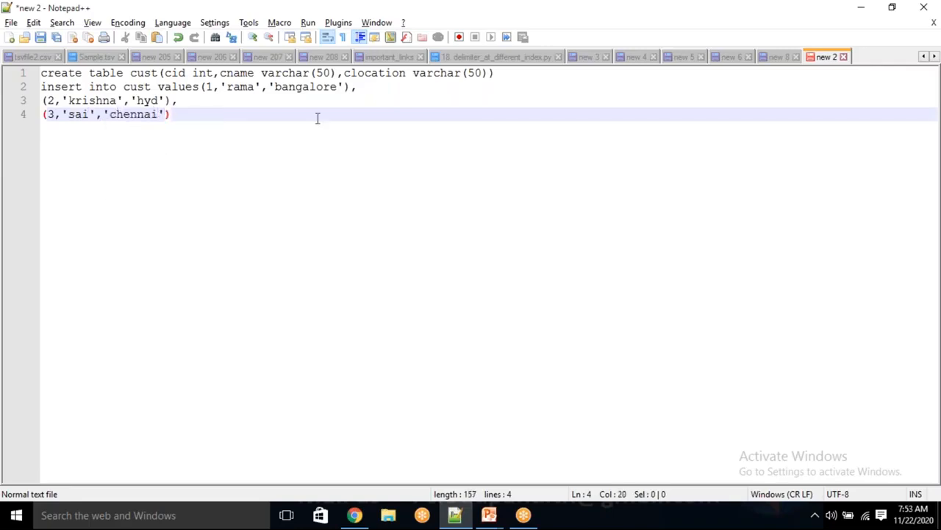
key(Return)
key(Return)
key(Return)
Step: Define a watermark table with tablename varchar(50) and last_processed_value varchar(100)
text(create ta)
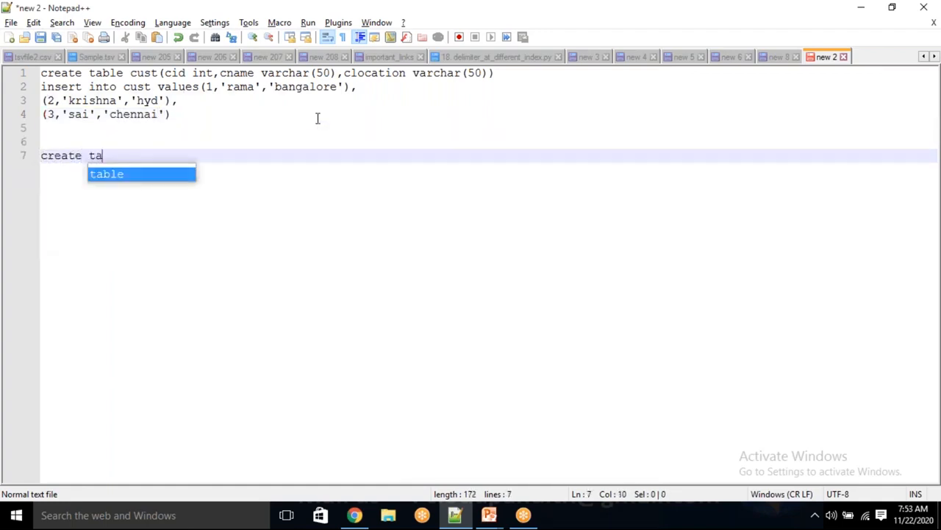
text(ble watermark)
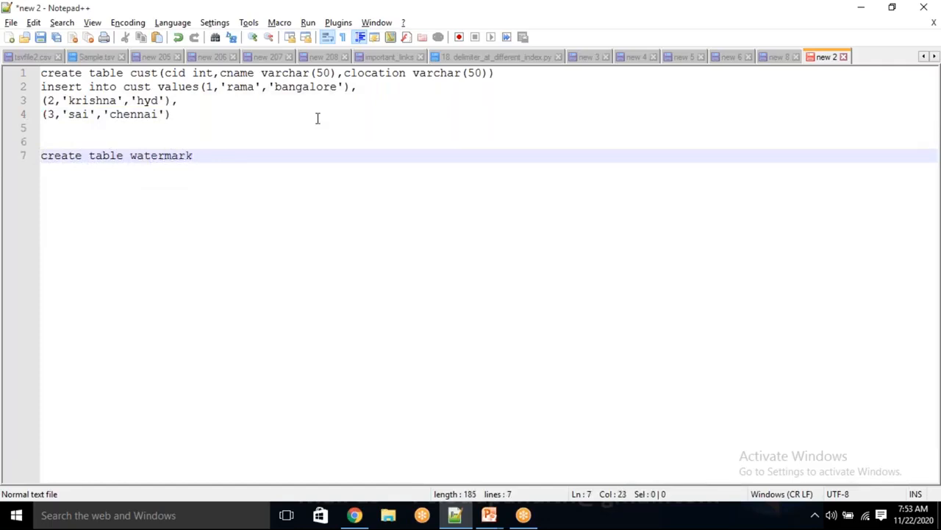
text((tablenam)
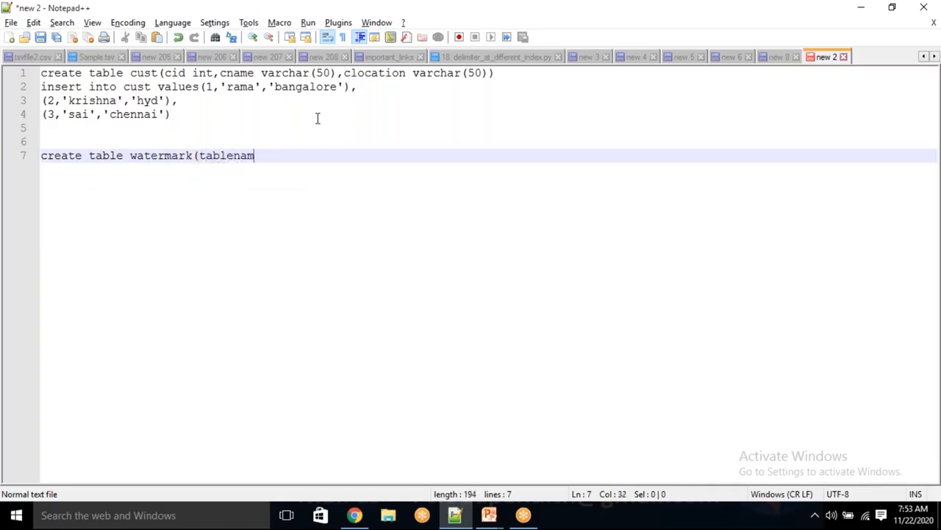
text(e varchar()
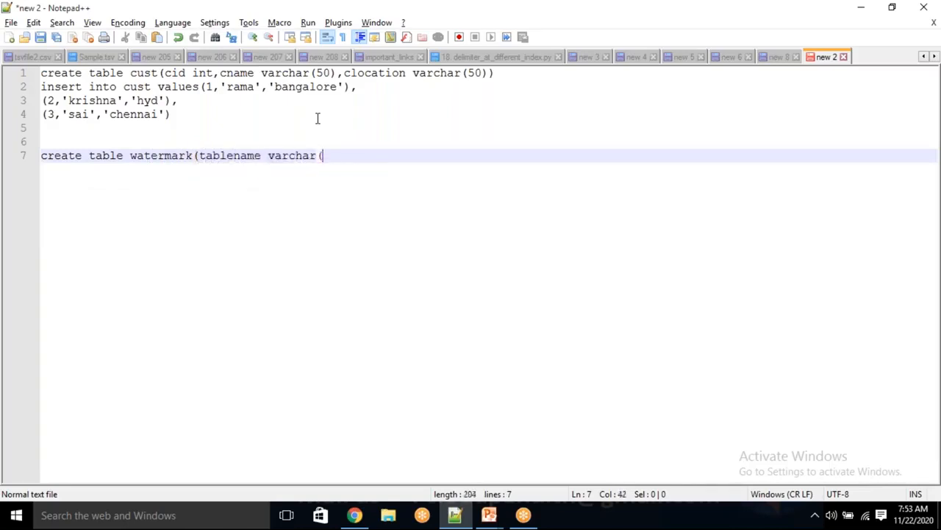
text(50), last_process)
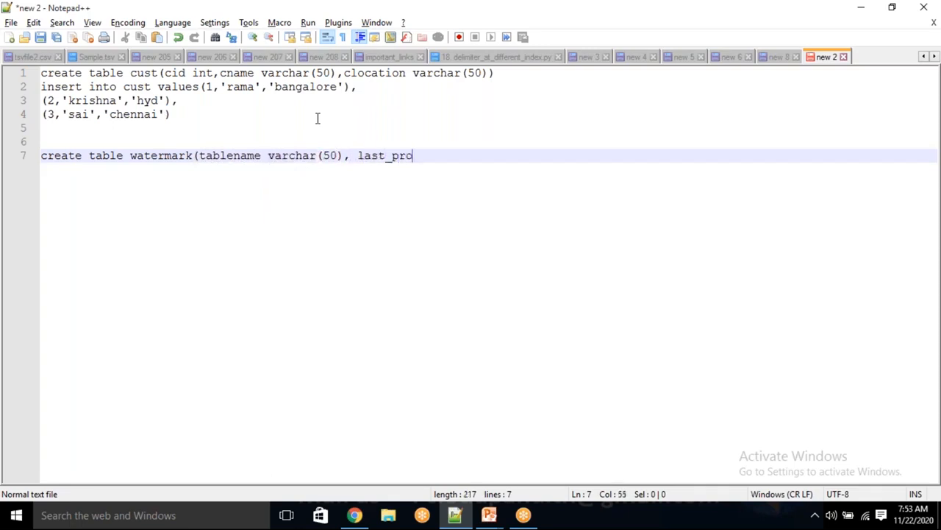
key(BackSpace)
key(BackSpace)
key(BackSpace)
text(essed_Value)
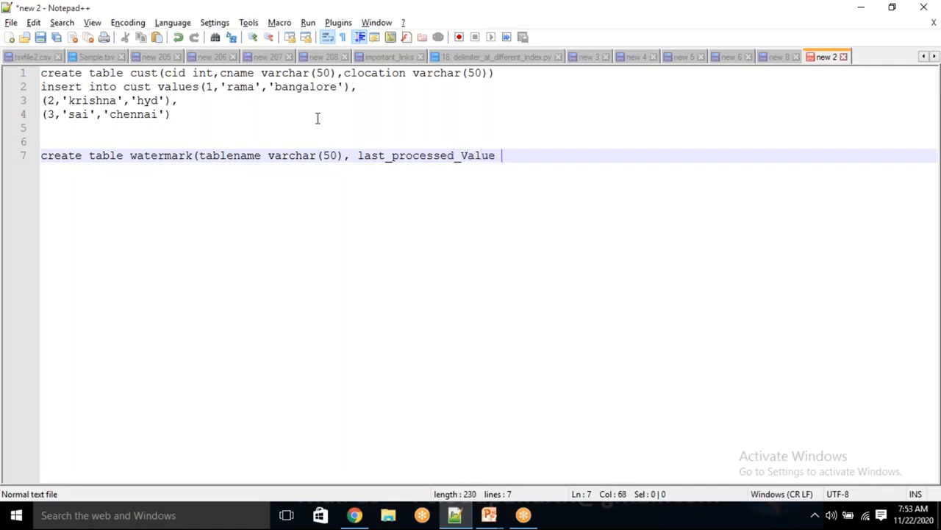
key(BackSpace)
key(BackSpace)
key(BackSpace)
key(BackSpace)
key(BackSpace)
key(BackSpace)
text(val)
text(ue)
text(int))
key(BackSpace)
key(BackSpace)
key(BackSpace)
key(BackSpace)
text(varchar(50))
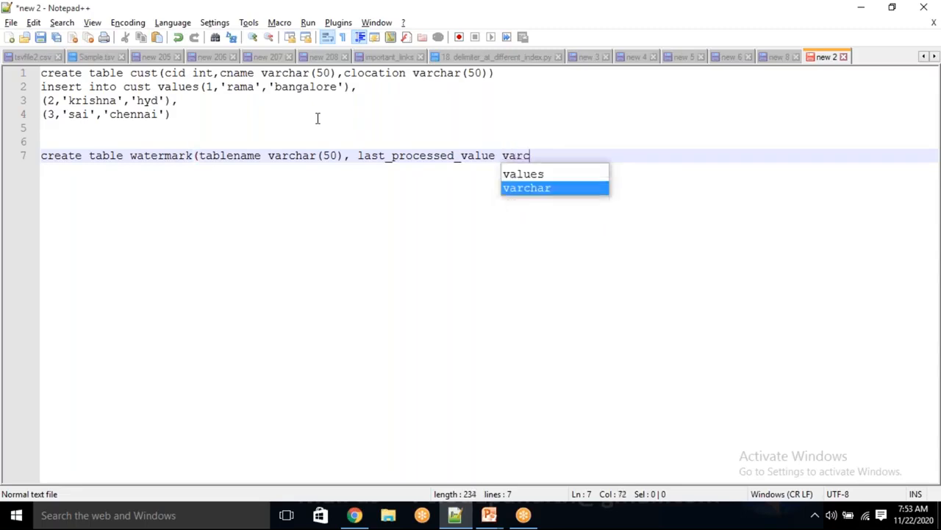
key(BackSpace)
key(BackSpace)
key(BackSpace)
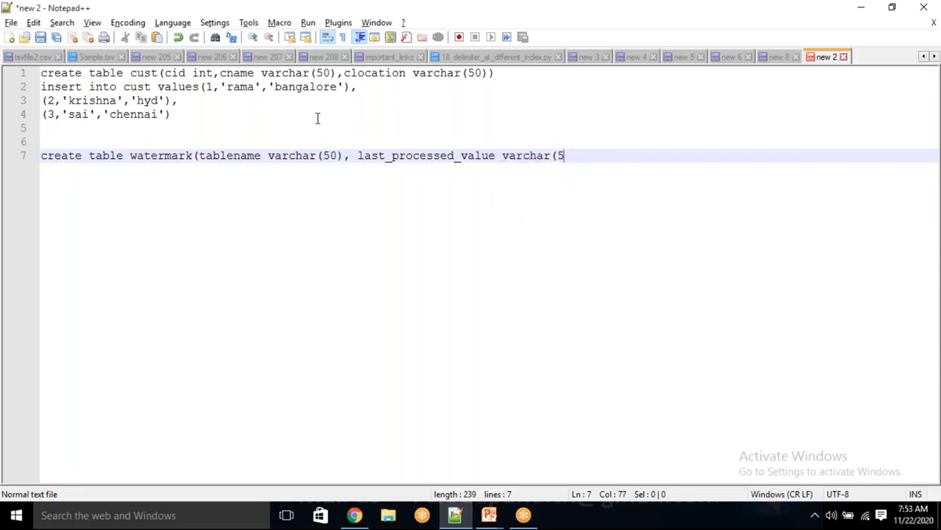
text(100)))
Step: Seed watermark with ('cust', 0) and begin a create proc cusp_ statement
double_click(523, 157)
click(620, 156)
key(Return)
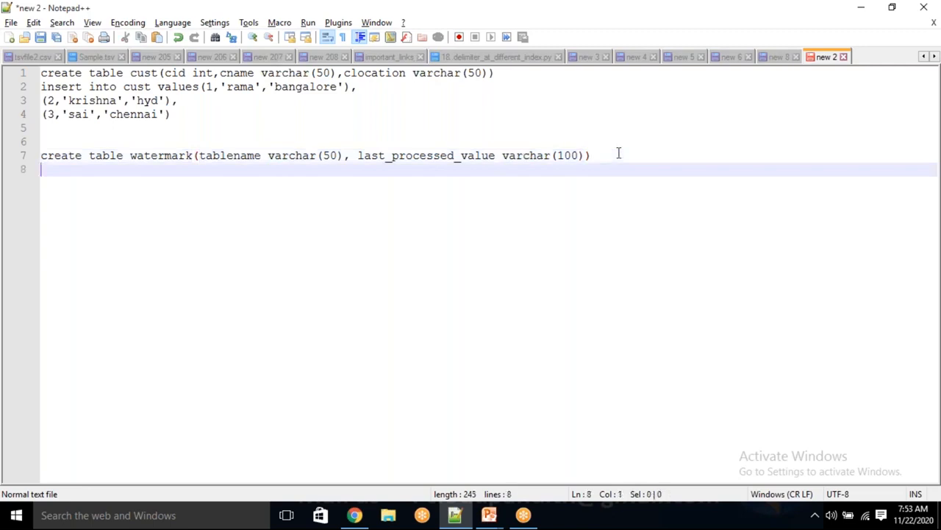
text(insert)
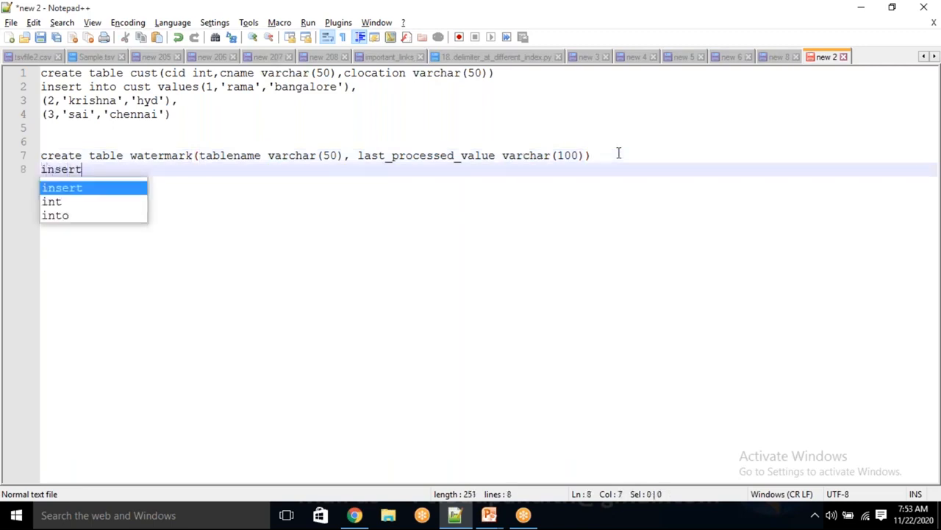
text( into water,a)
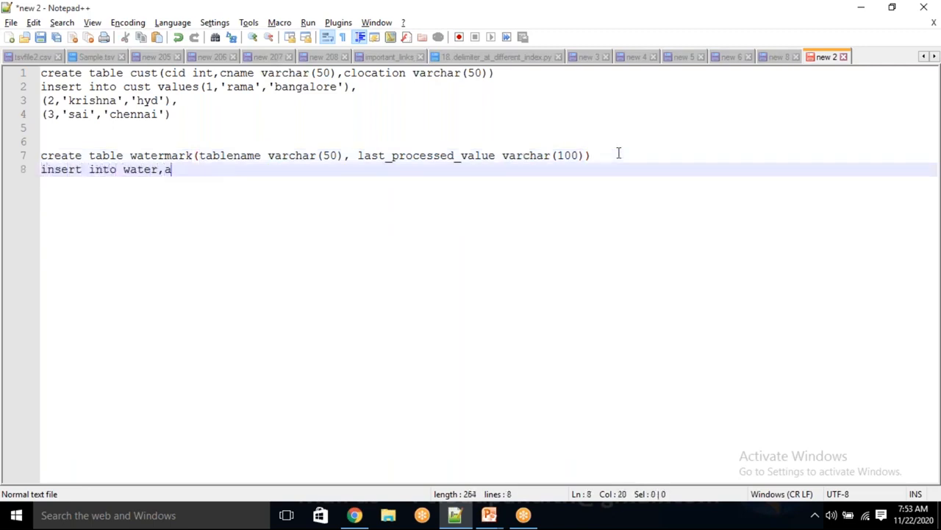
key(BackSpace)
key(BackSpace)
text(mark)
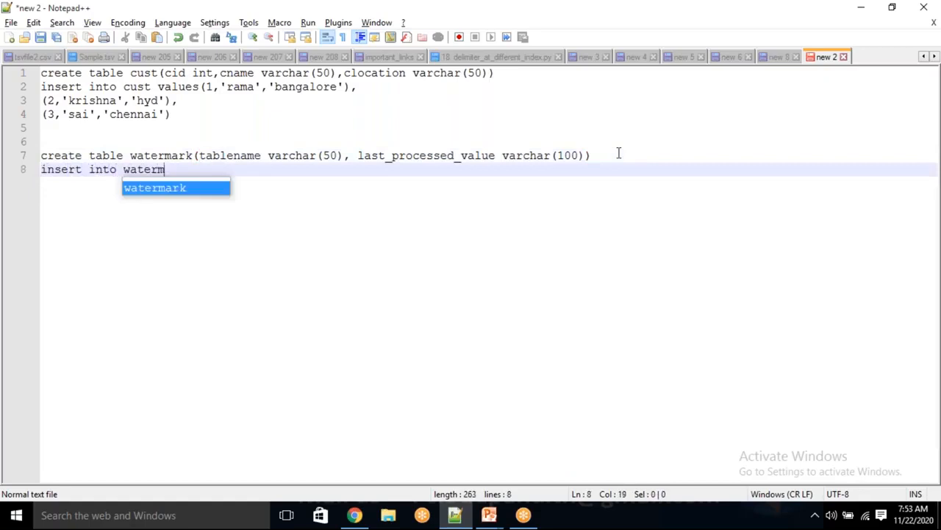
text(()
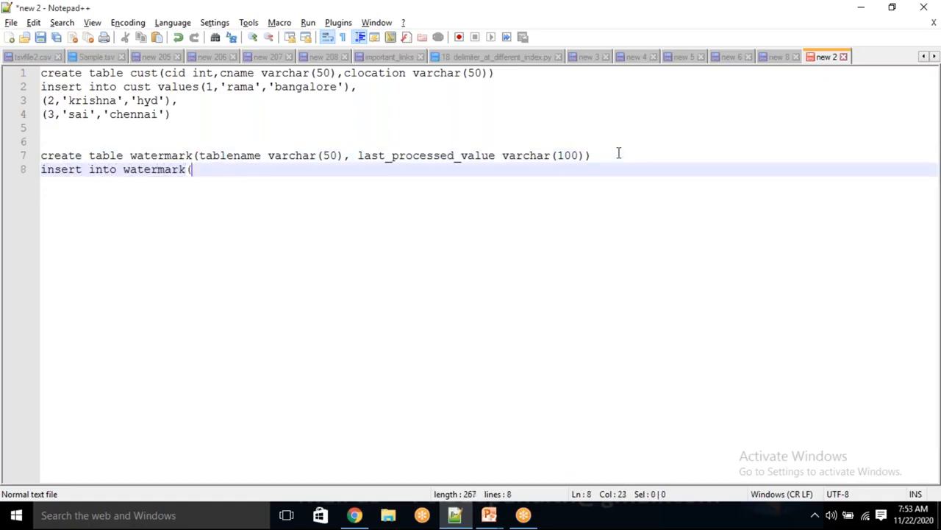
text('cust')
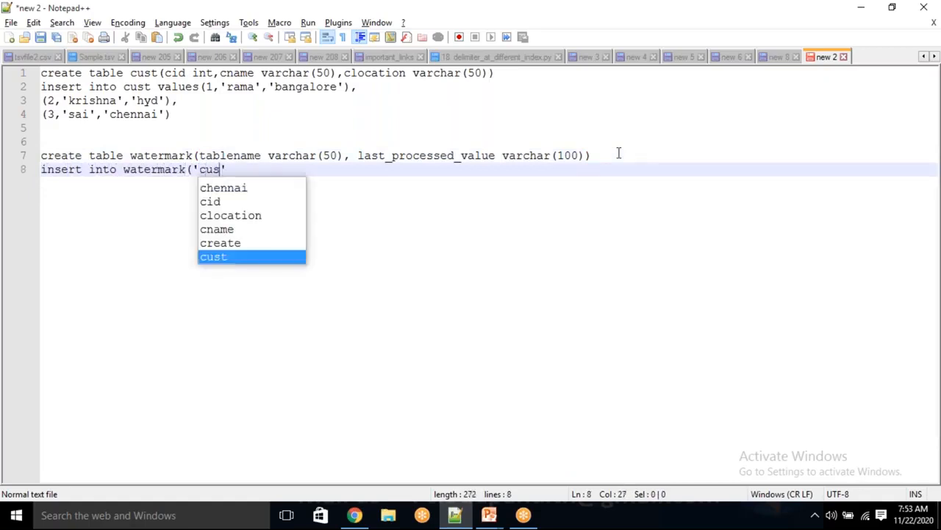
text(,)
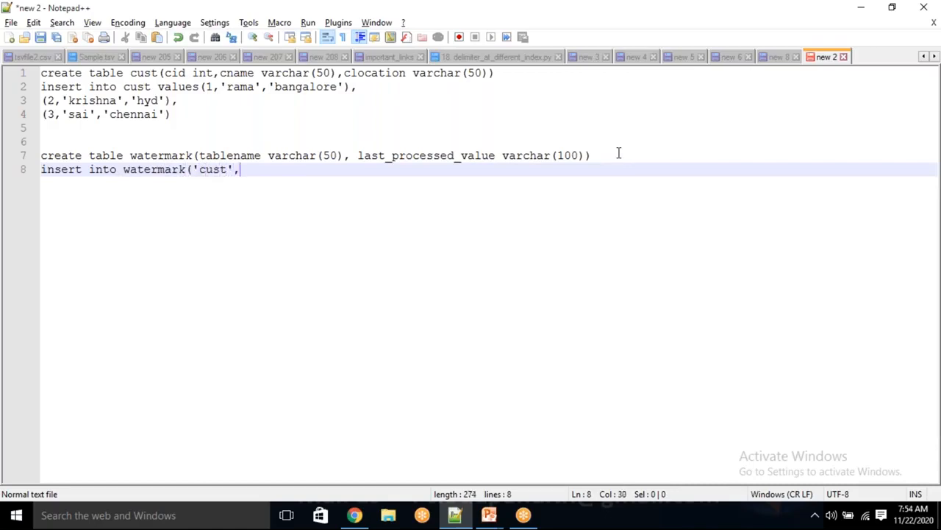
text(0))
key(Return)
key(Return)
key(Return)
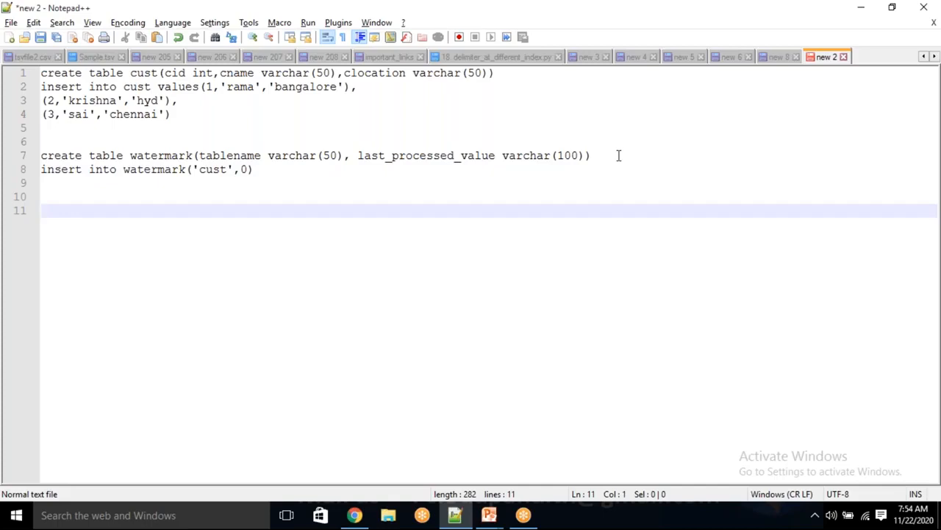
text(create proc )
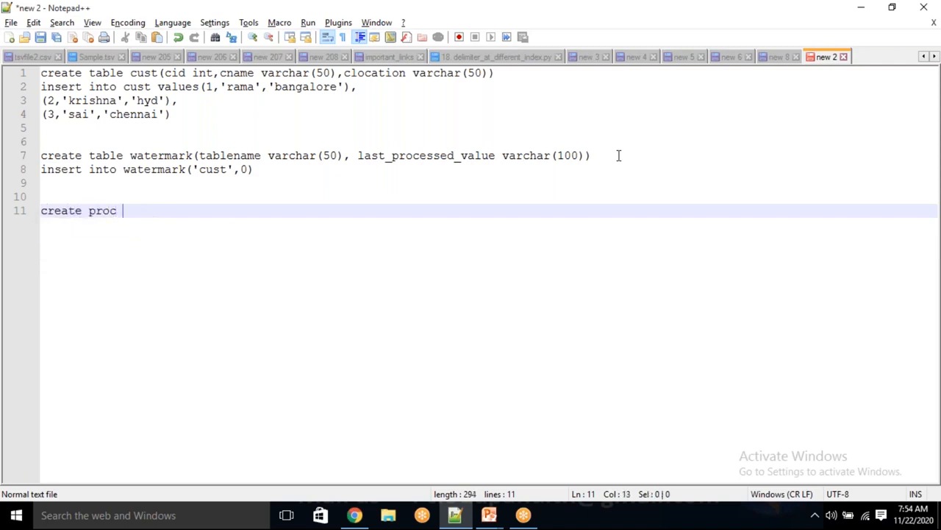
text(watermar)
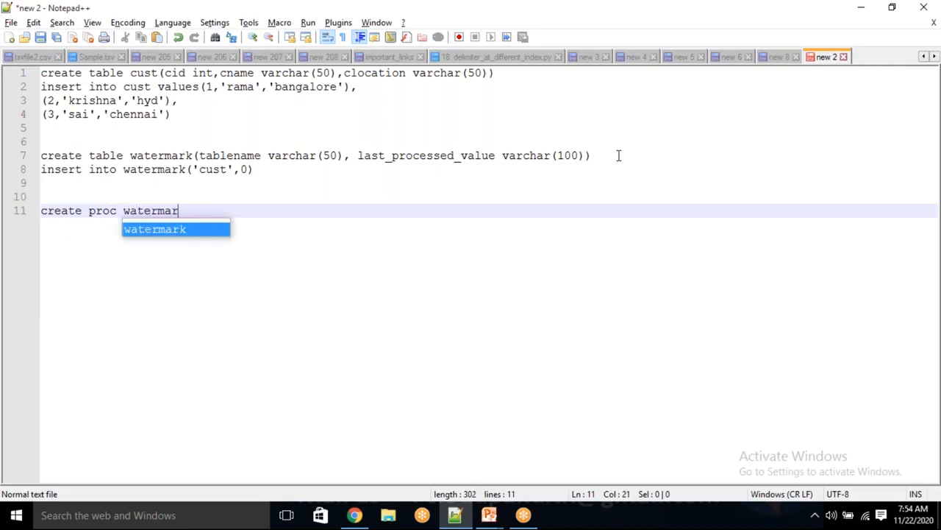
Step: Rename the procedure to watermark_usp and add an as/begin/end body starting with update
text(k_usp)
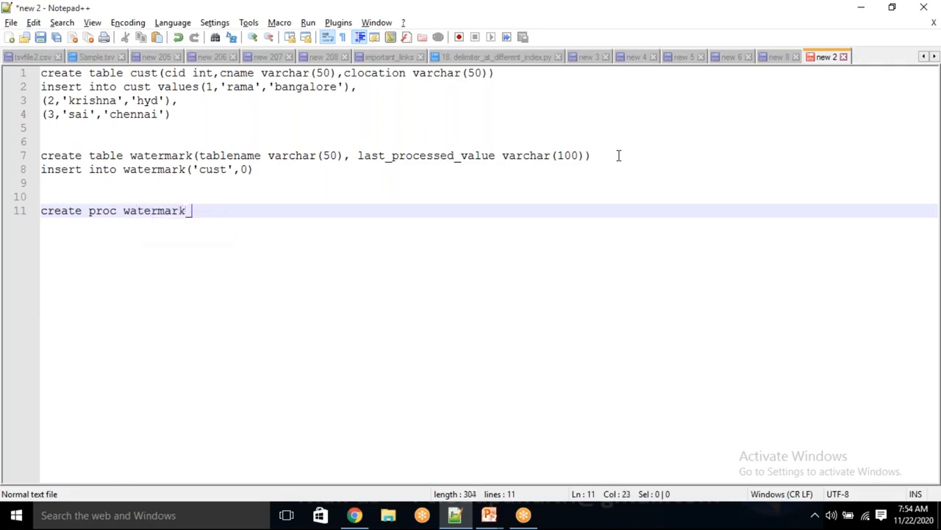
key(Return)
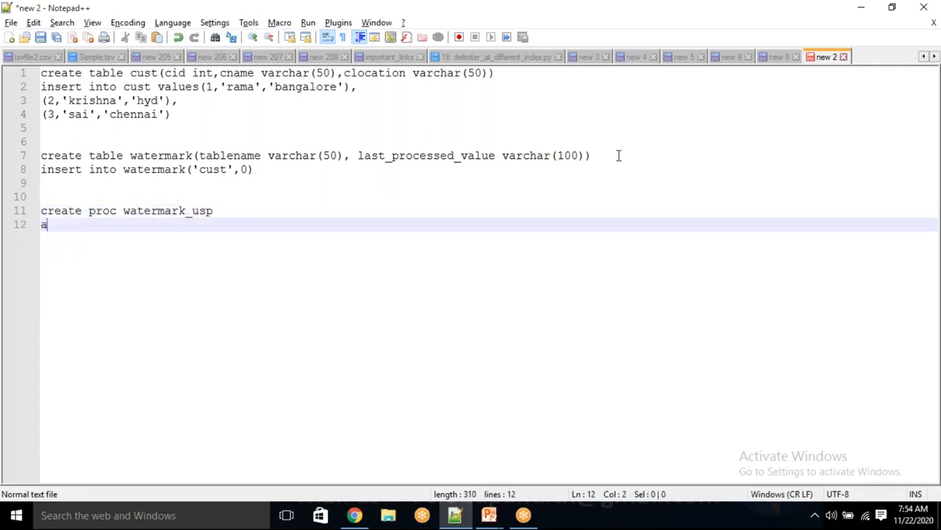
text(as)
key(Return)
text(begin)
key(Return)
key(Return)
text(end)
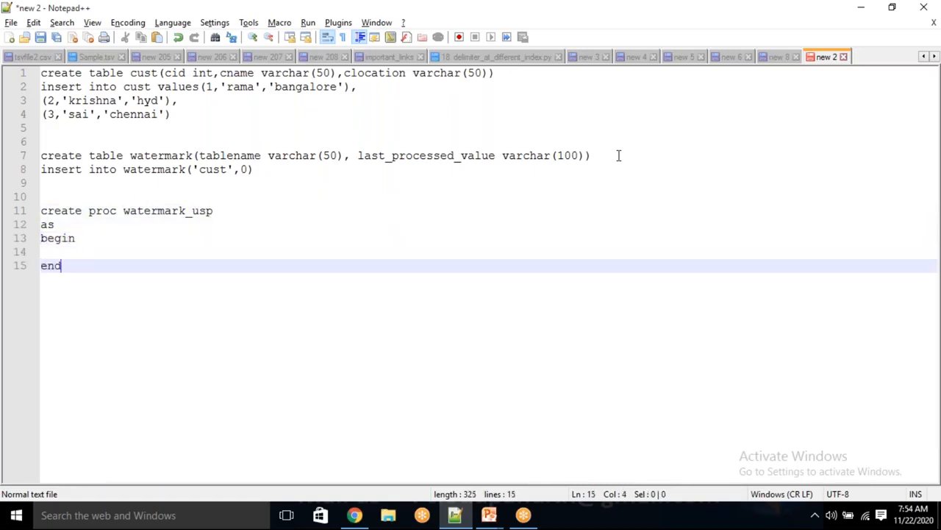
key(Up)
text(update)
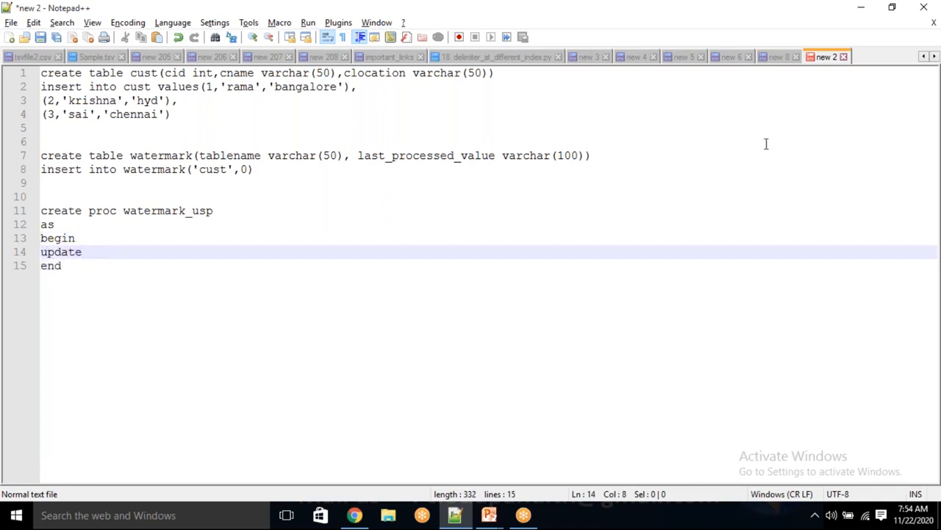
double_click(170, 155)
key(ctrl+c)
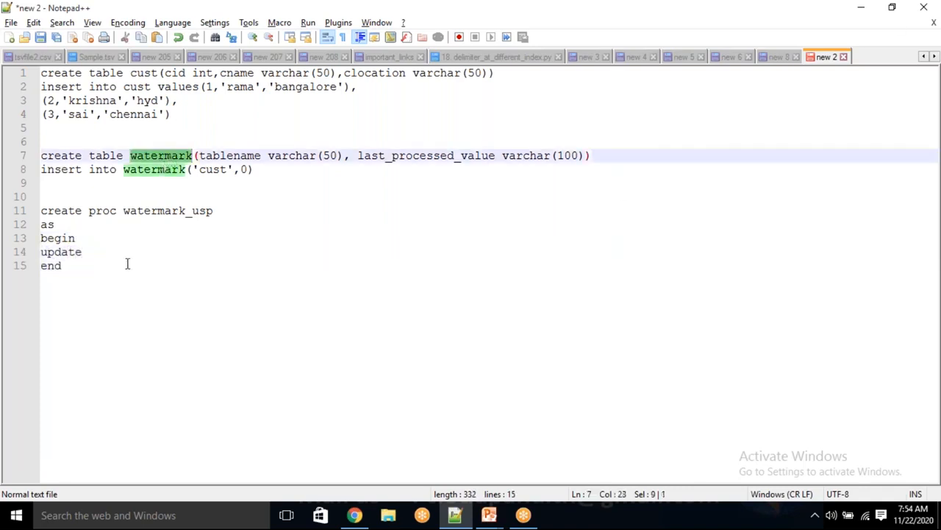
click(111, 248)
key(ctrl+v)
text(set)
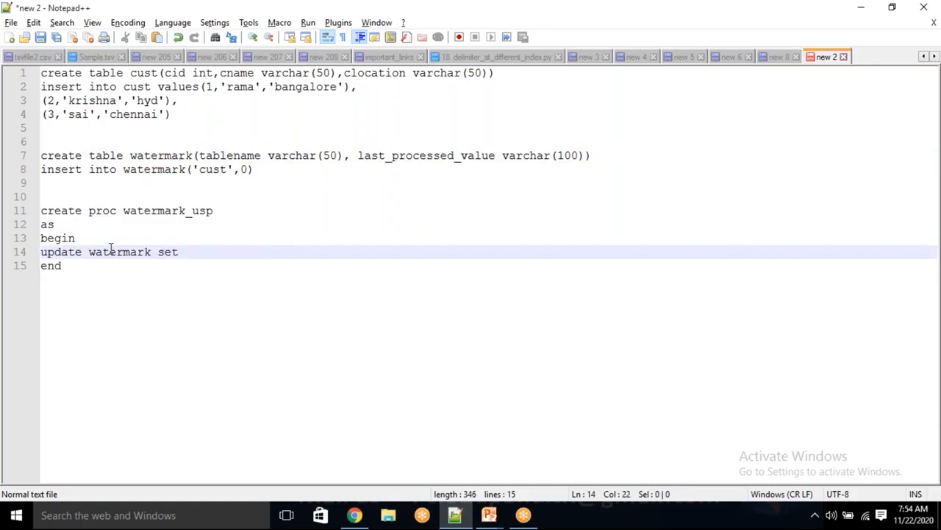
double_click(443, 157)
click(202, 254)
key(ctrl+v)
text(=)
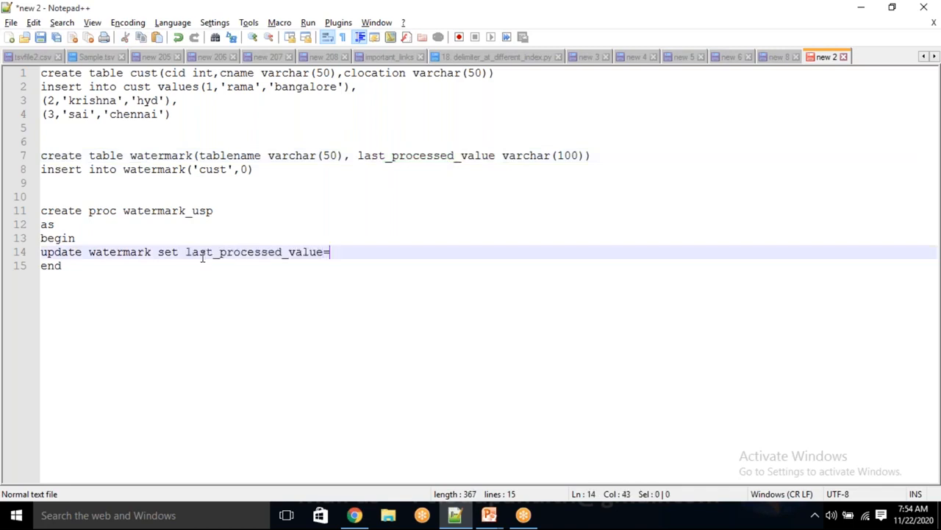
text( where tablename)
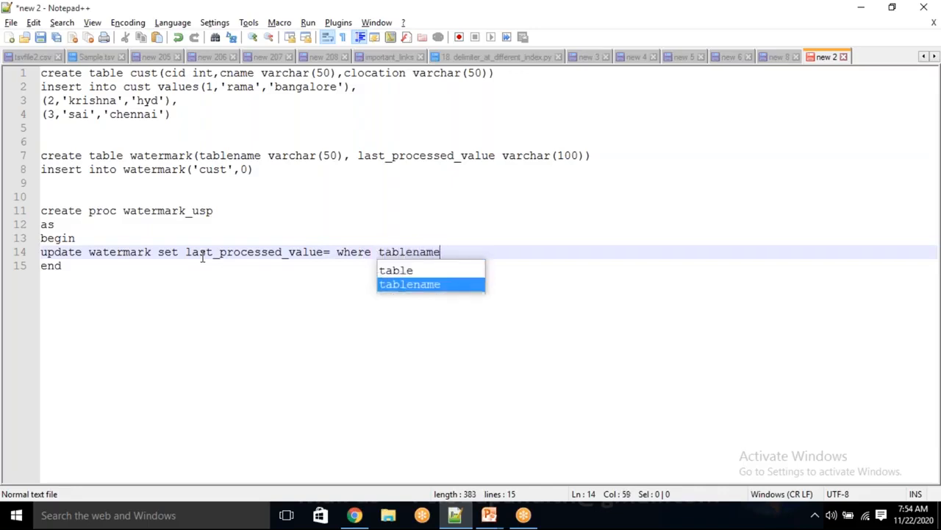
text(=)
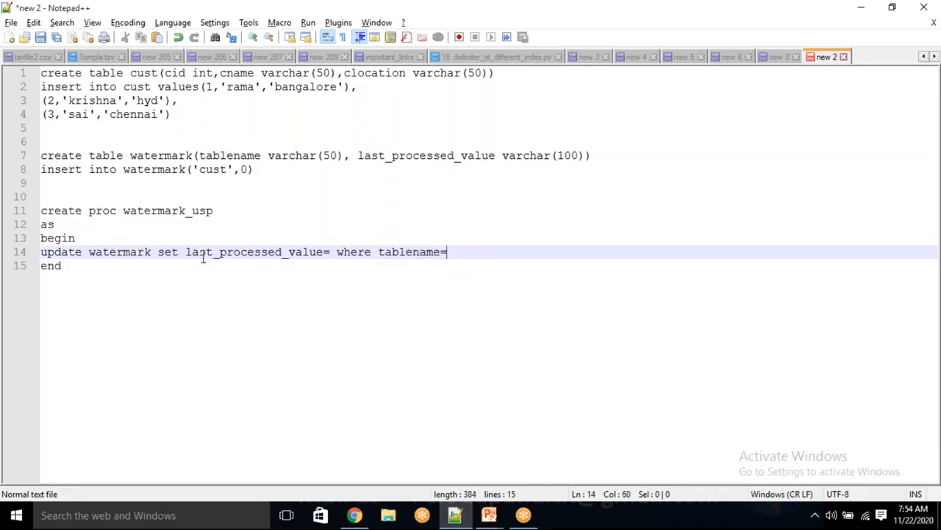
click(330, 252)
text(@LPV)
click(478, 251)
text(@)
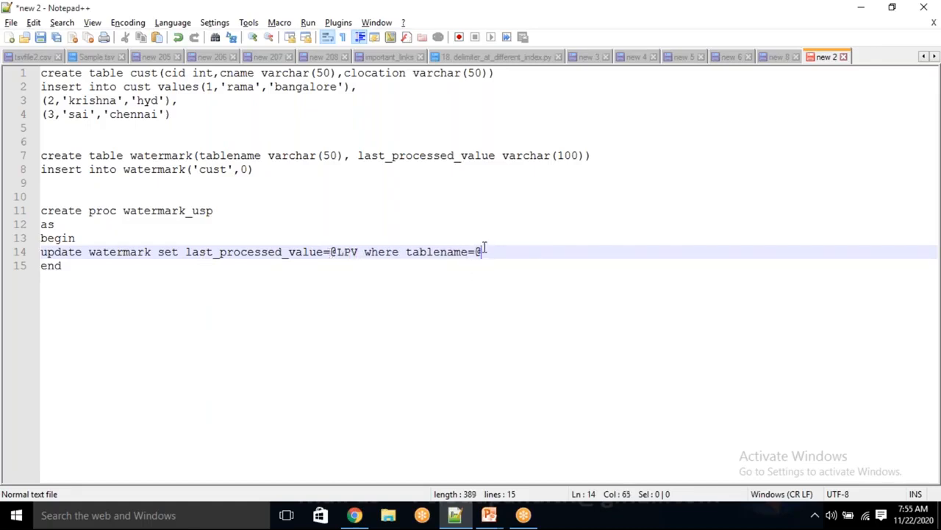
text(tABLE)
key(BackSpace)
key(BackSpace)
key(BackSpace)
key(BackSpace)
text(abl)
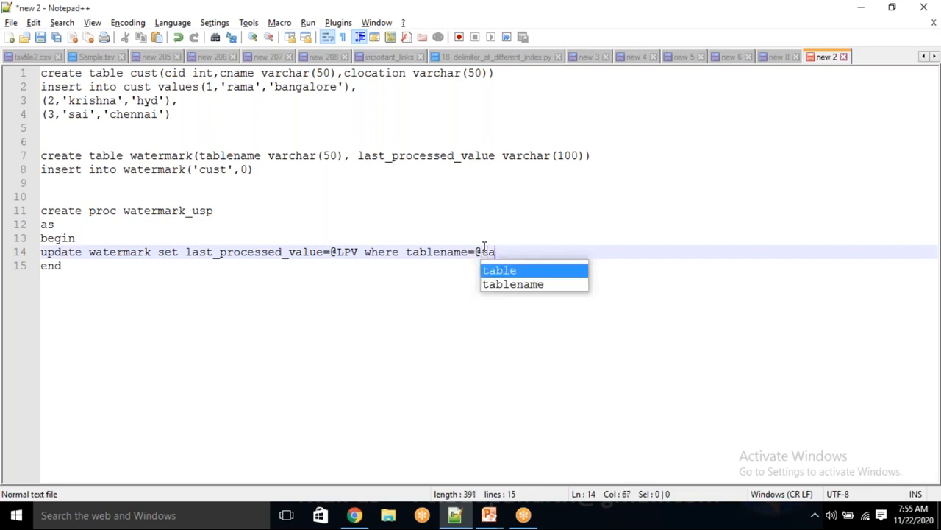
text(en)
key(BackSpace)
key(BackSpace)
key(BackSpace)
key(BackSpace)
key(BackSpace)
key(BackSpace)
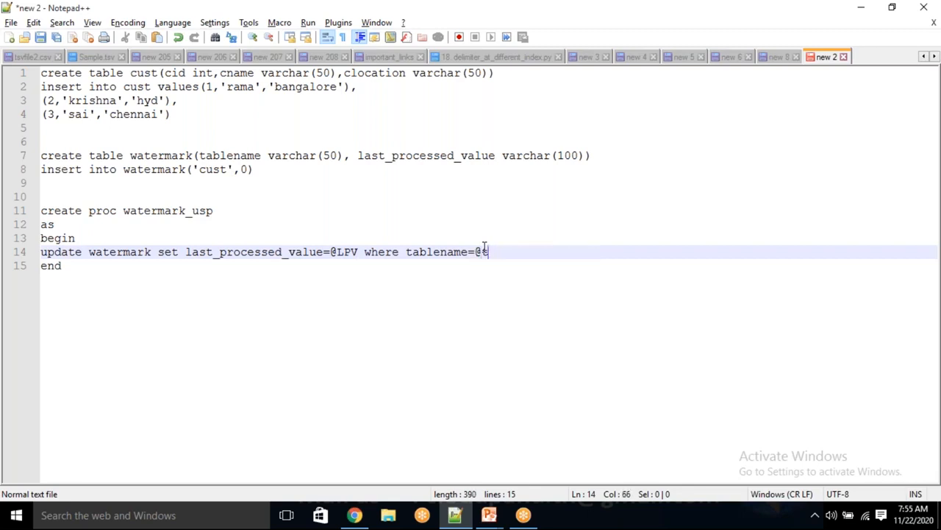
text(tname)
click(360, 251)
key(BackSpace)
key(BackSpace)
key(BackSpace)
text(lpv)
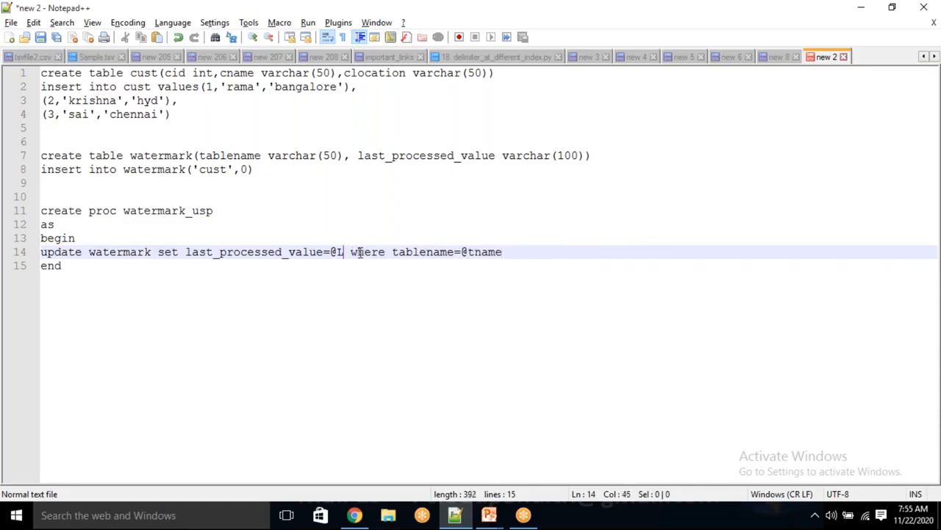
click(223, 210)
text(@lpv )
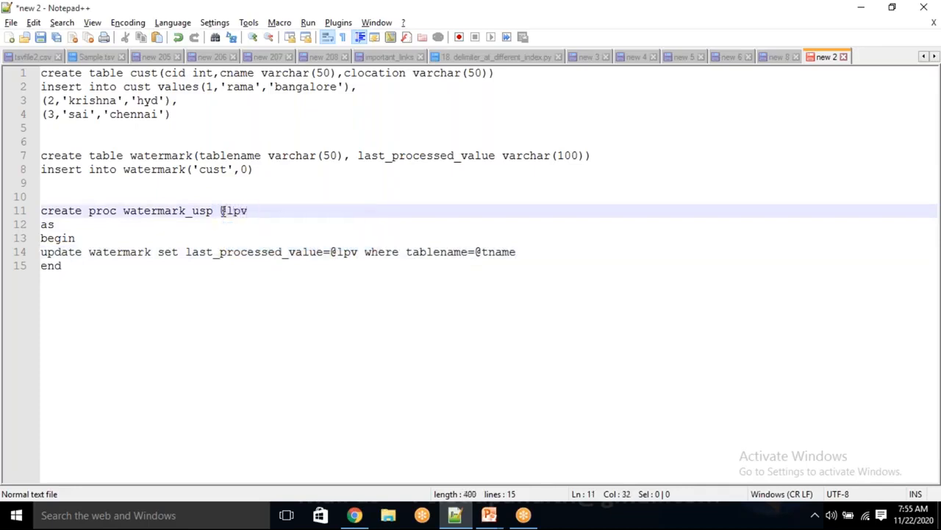
text(varchar)
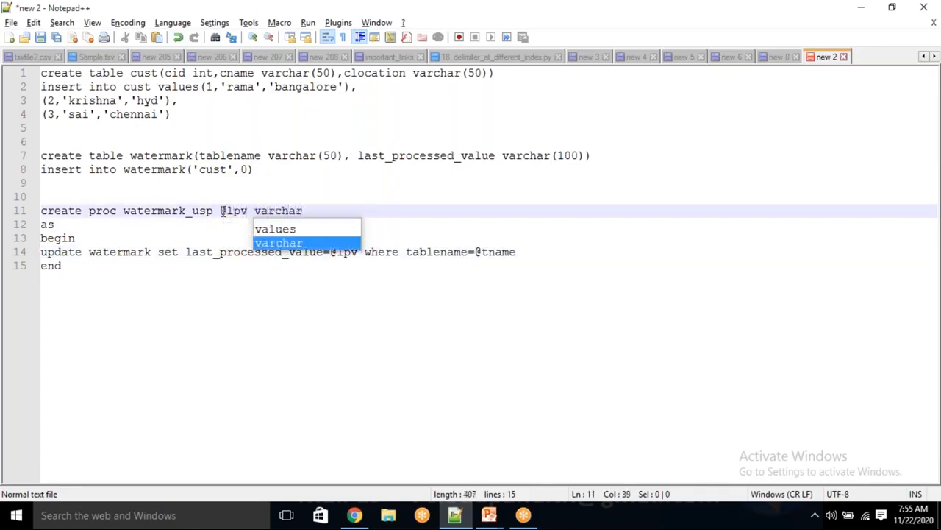
text((50),)
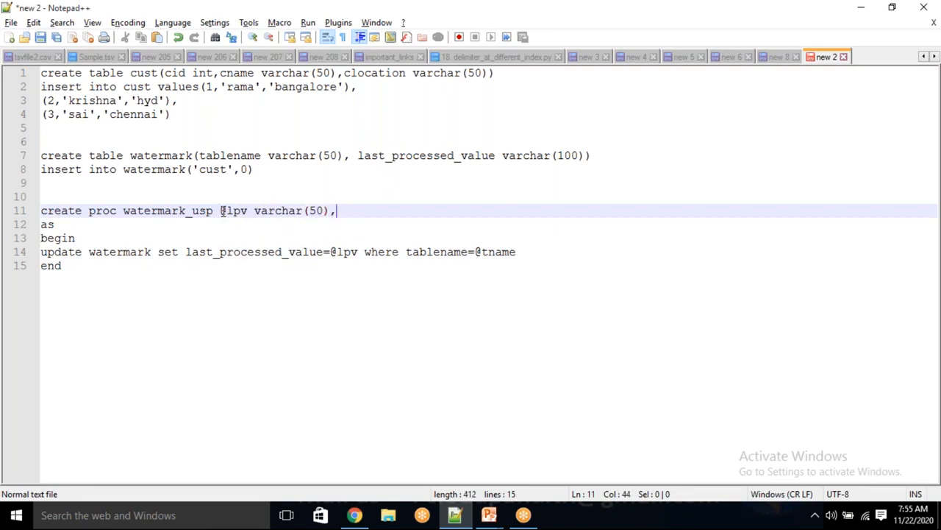
text(tablename)
text(varchar(50))
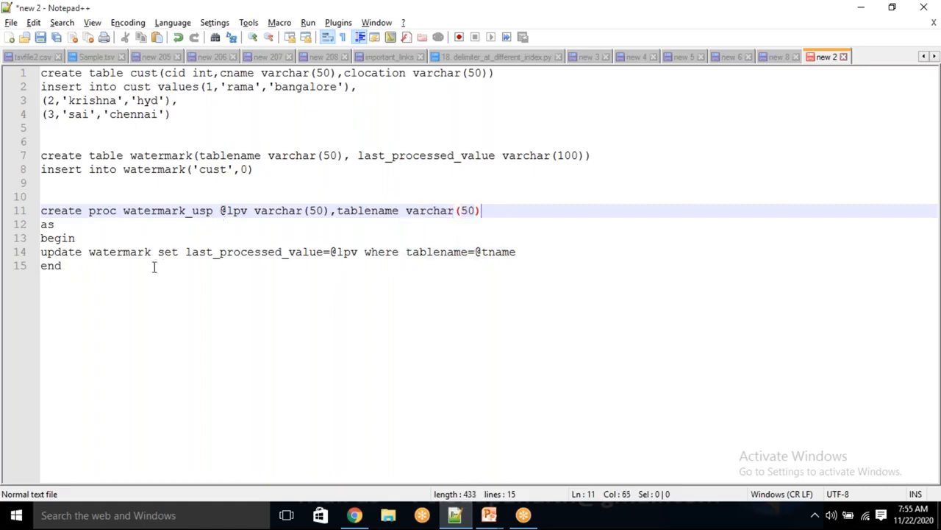
Step: Review the completed watermark_usp script
drag(84, 262, 41, 73)
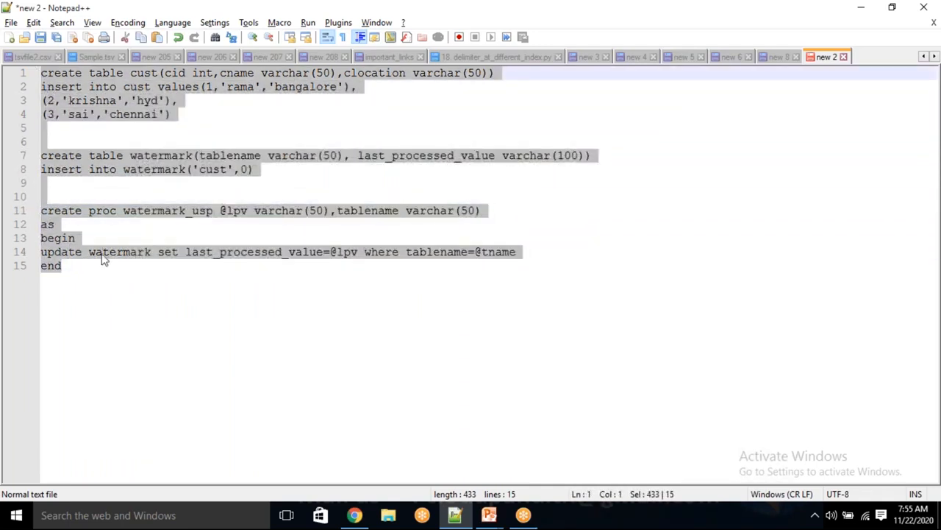
click(97, 278)
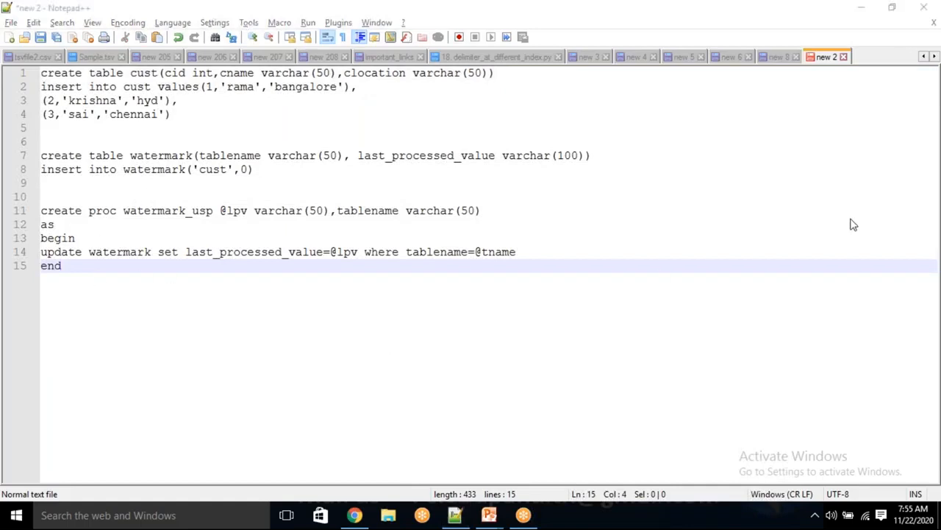
drag(92, 283, 41, 73)
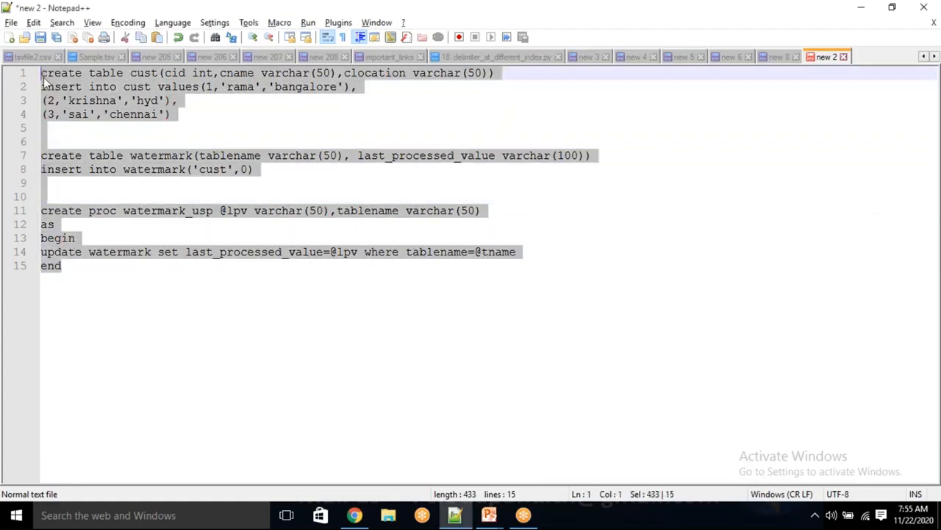
click(245, 355)
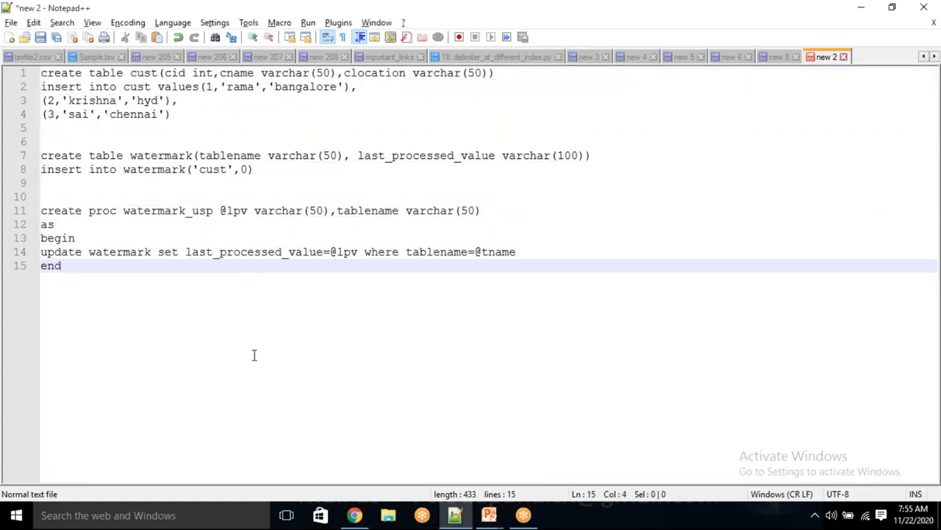
click(354, 514)
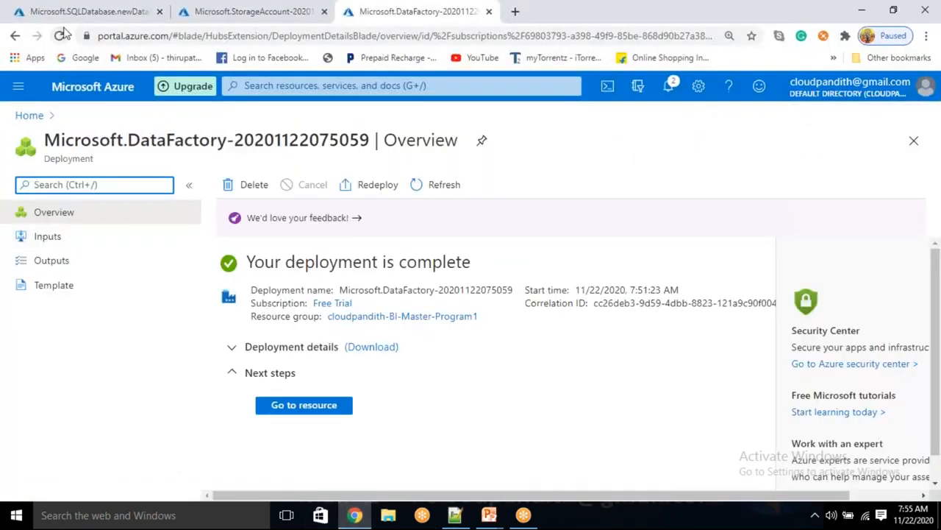
Step: Open the cloudpandithsqldbinc database and its cloudpandithsqlserverinc server firewall settings
click(65, 15)
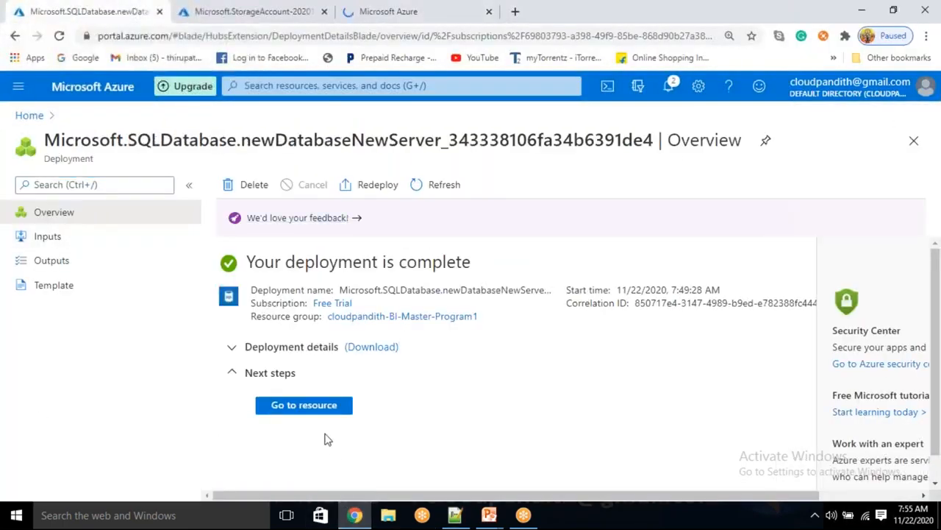
click(306, 405)
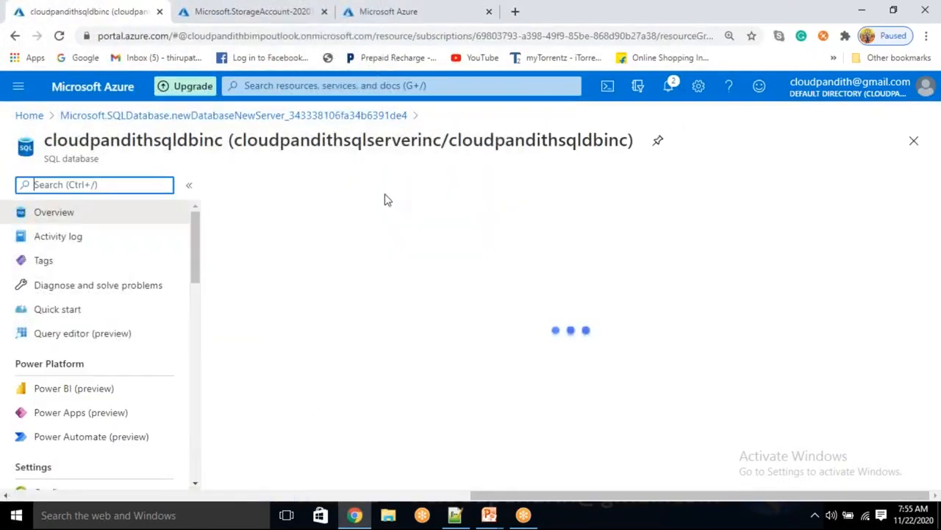
click(403, 187)
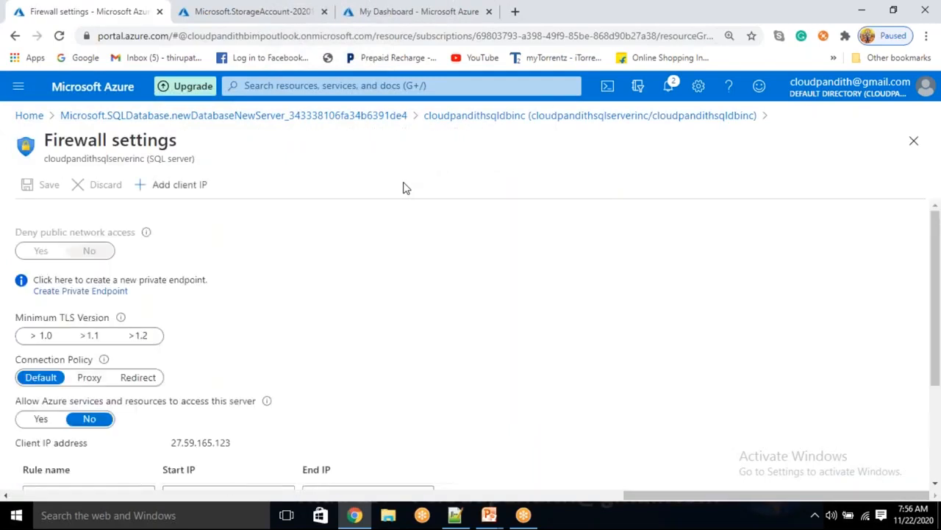
scroll(286, 325, down, 2)
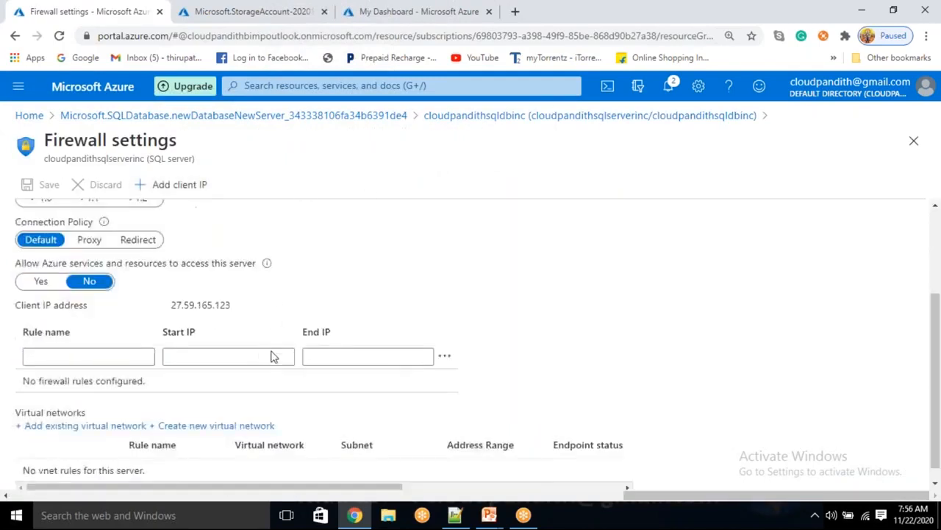
scroll(199, 343, up, 2)
click(191, 194)
scroll(294, 382, down, 2)
click(41, 269)
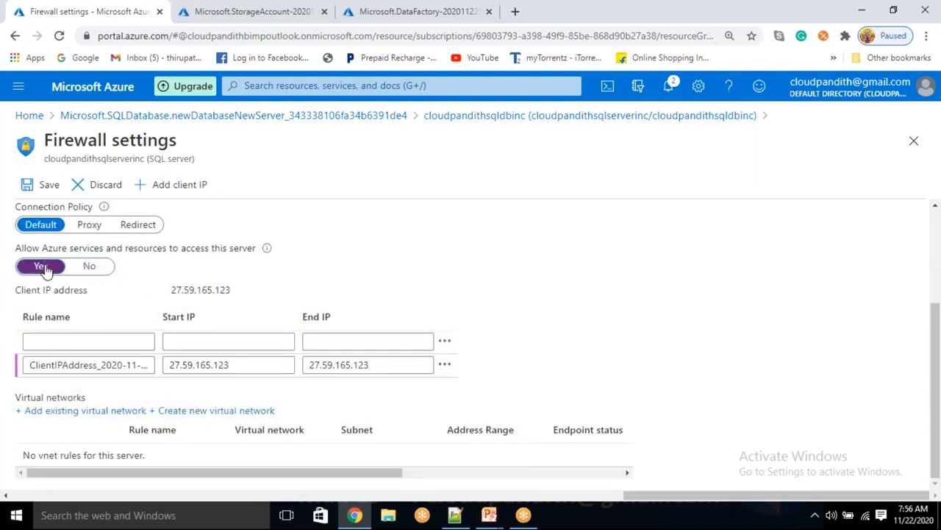
click(45, 186)
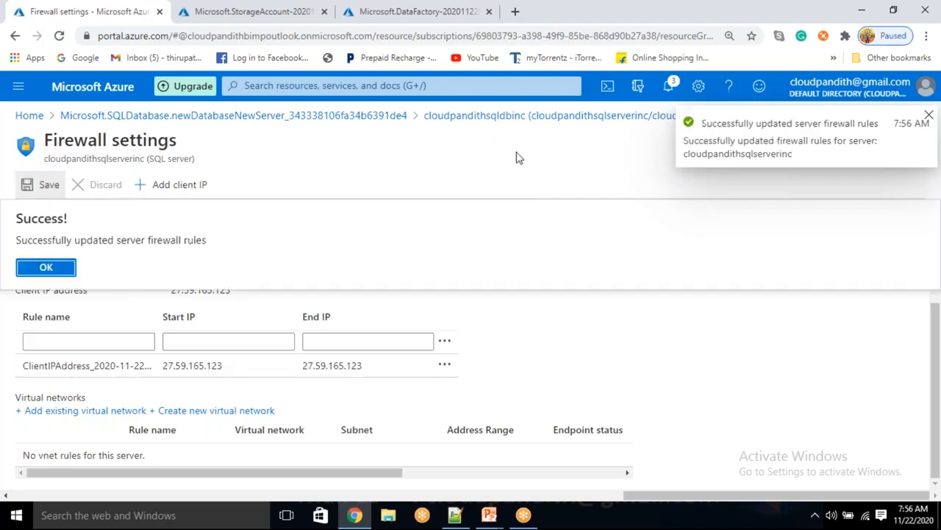
click(47, 267)
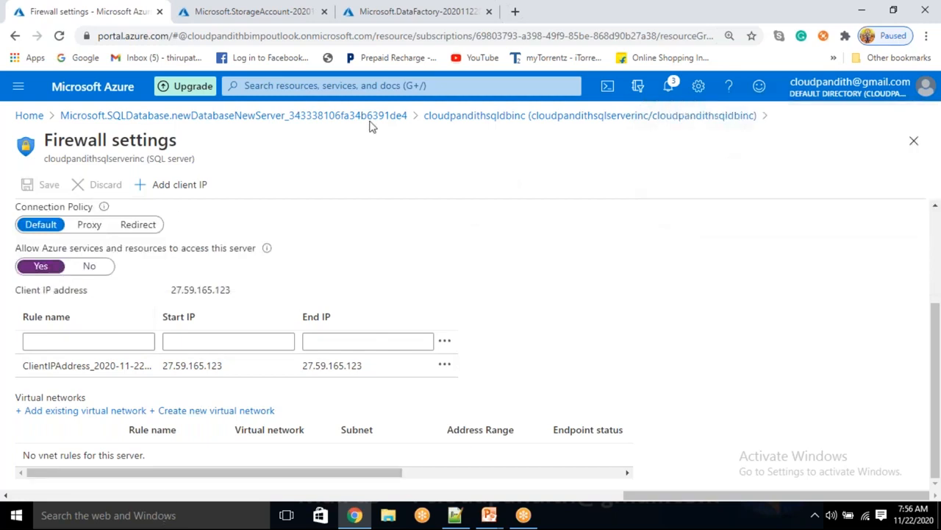
click(505, 120)
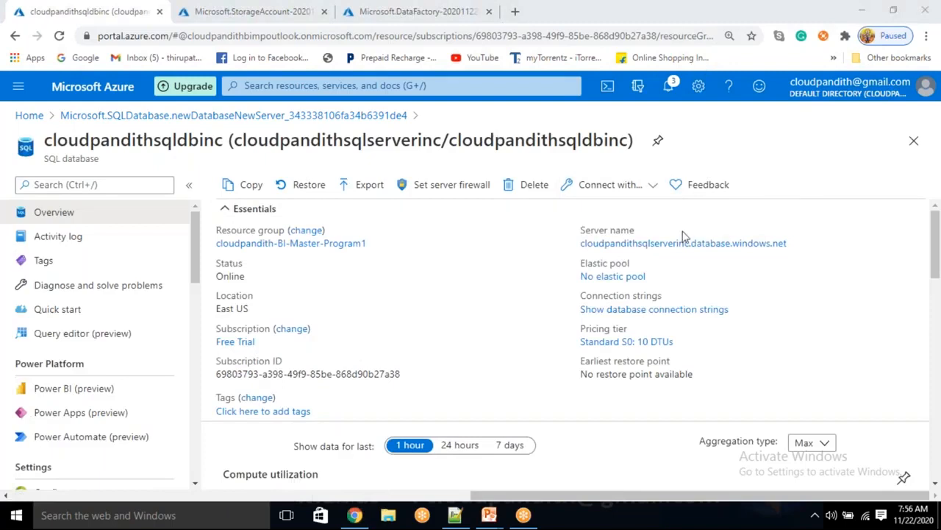
click(795, 245)
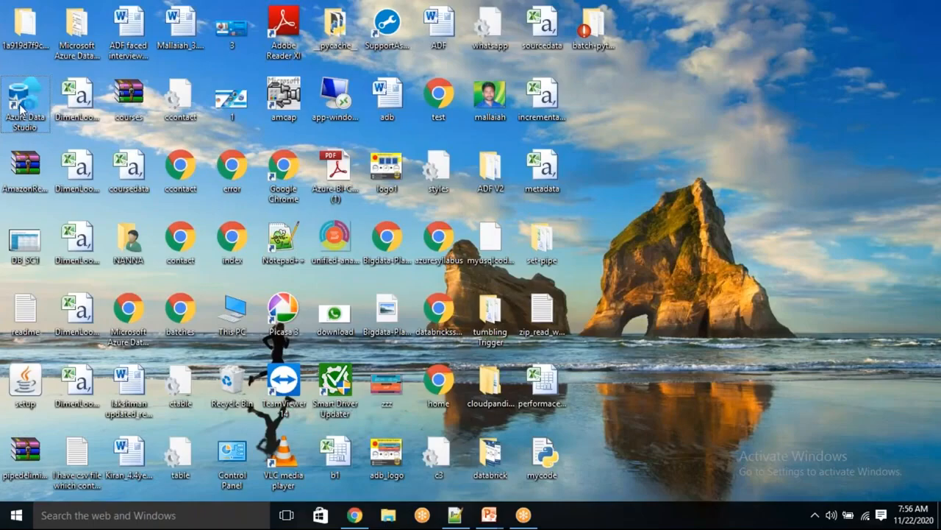
Step: Launch Azure Data Studio and start a connection to the pasted server using SQL Login
double_click(20, 108)
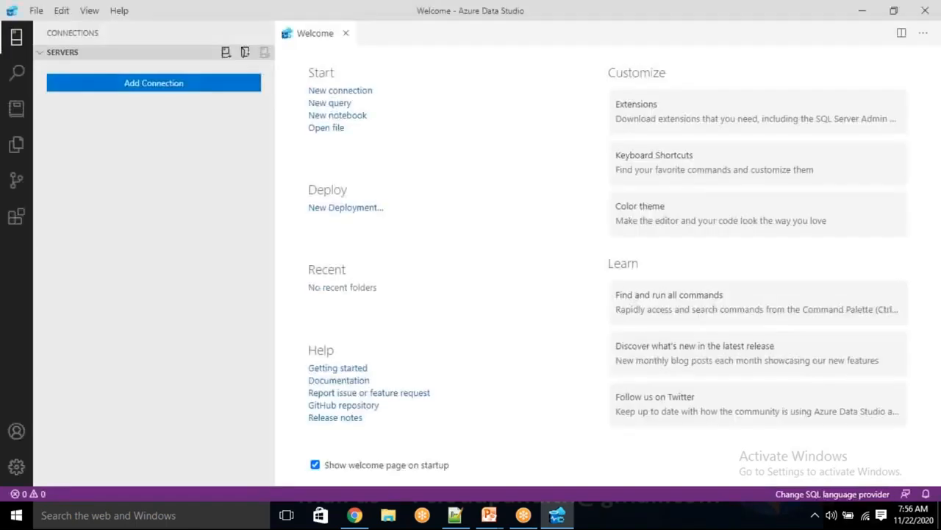
click(335, 89)
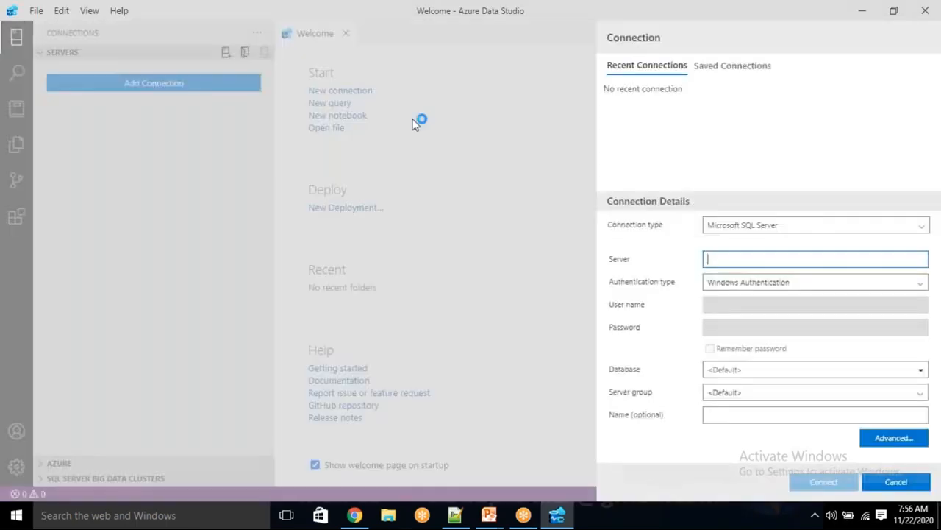
key(ctrl+v)
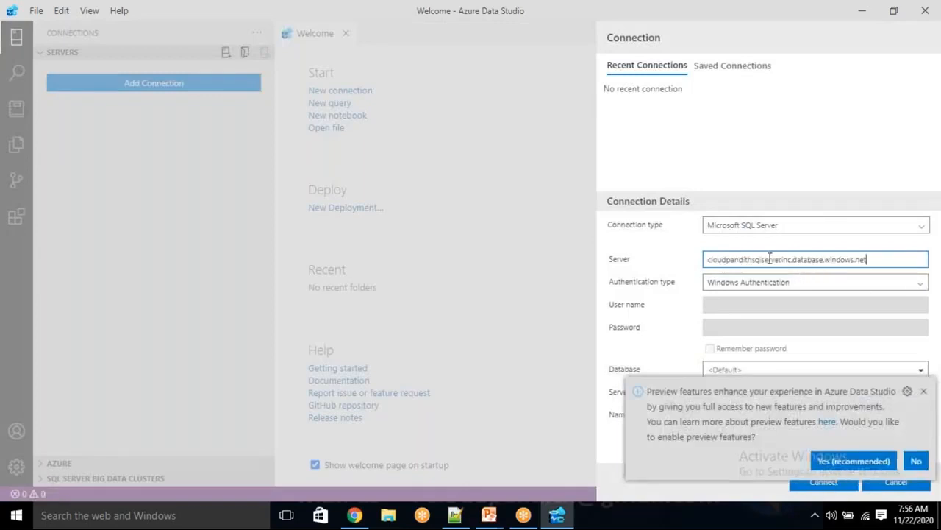
click(734, 285)
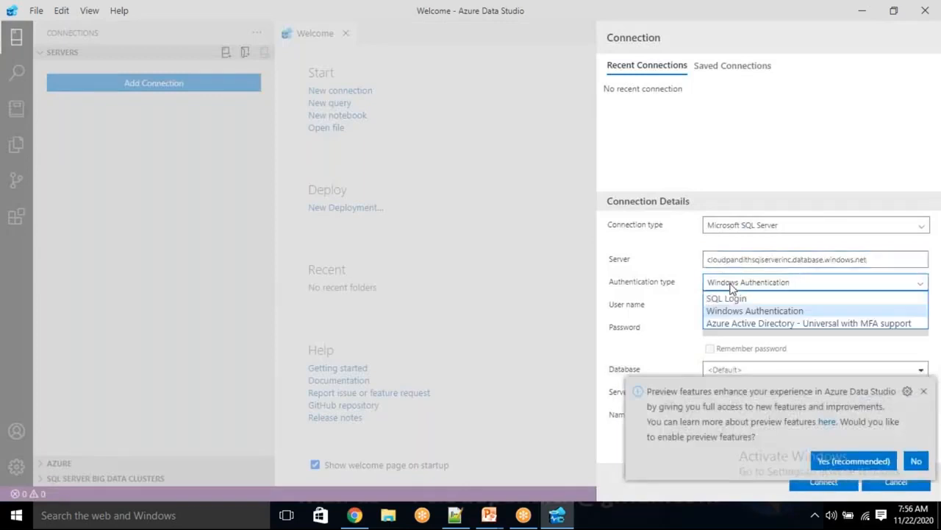
click(736, 302)
Step: Enter the SQL login user name and password, choose database CLOUDPANDITHSQLDBINC, and connect
click(736, 304)
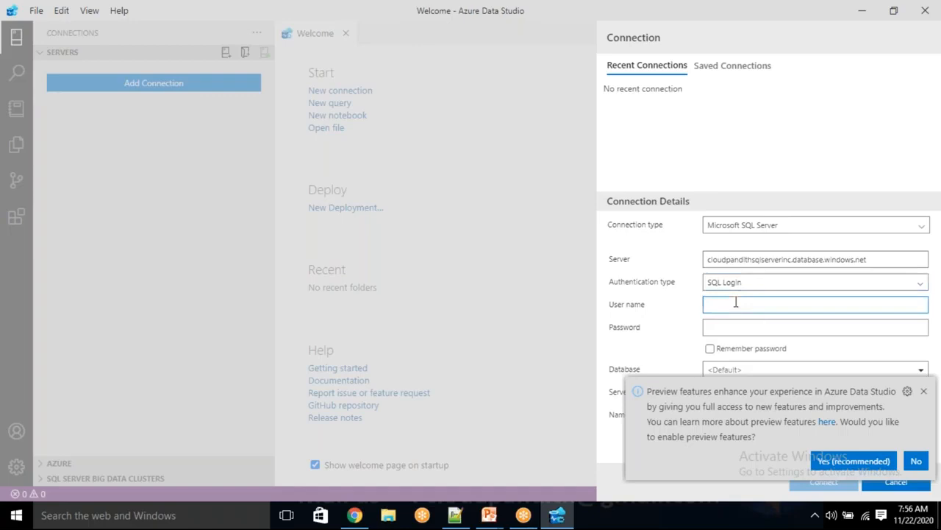
text(mailaiah)
key(Tab)
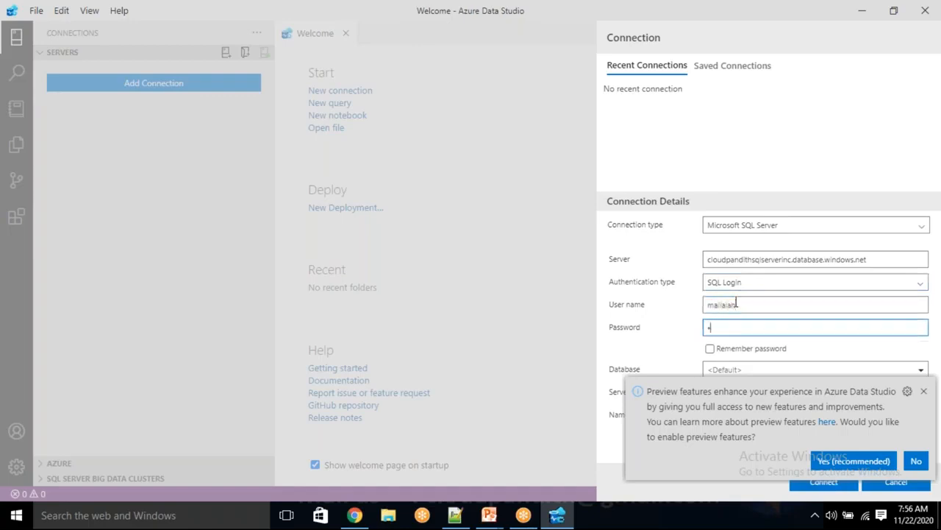
text(**********)
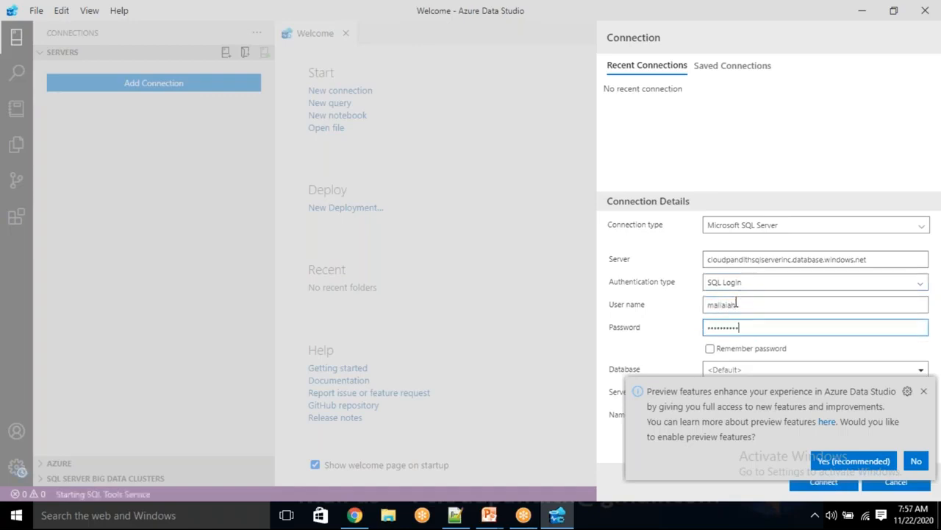
click(916, 461)
click(731, 370)
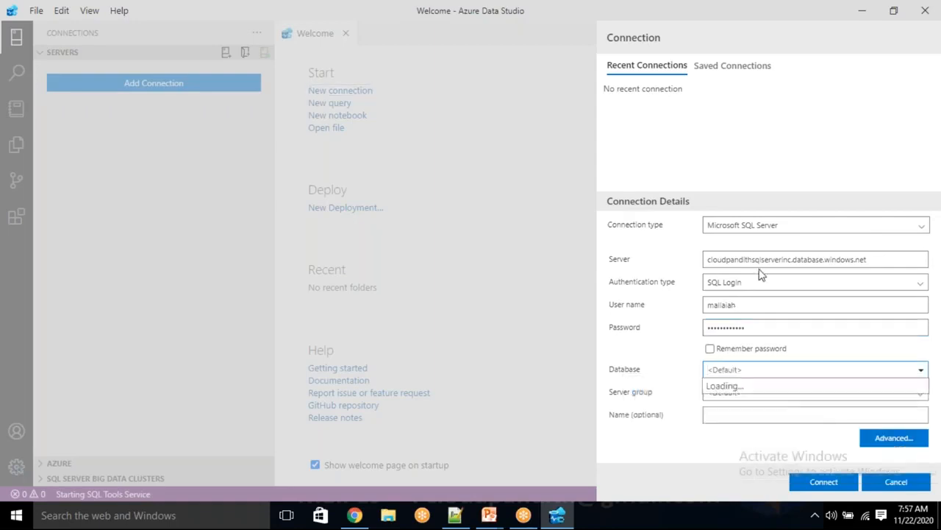
text(CLOUDPANDITHSQLDBINC)
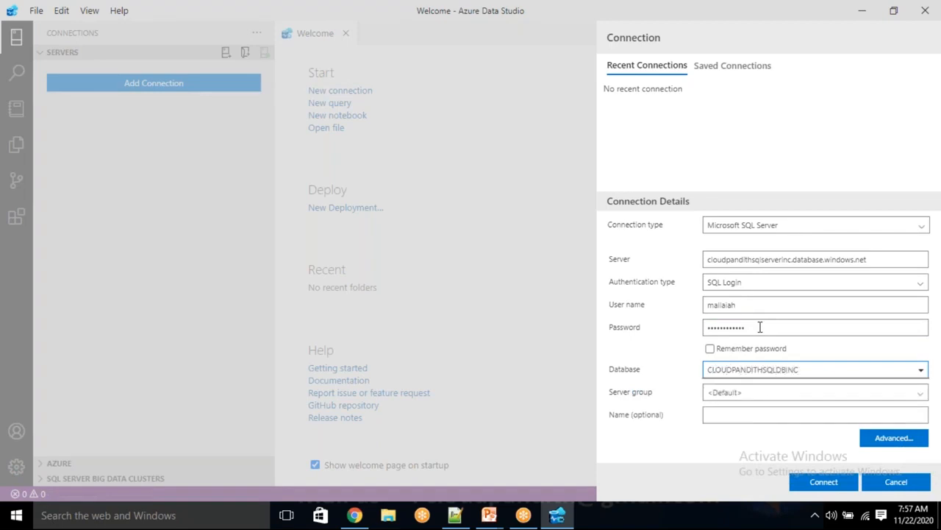
click(813, 482)
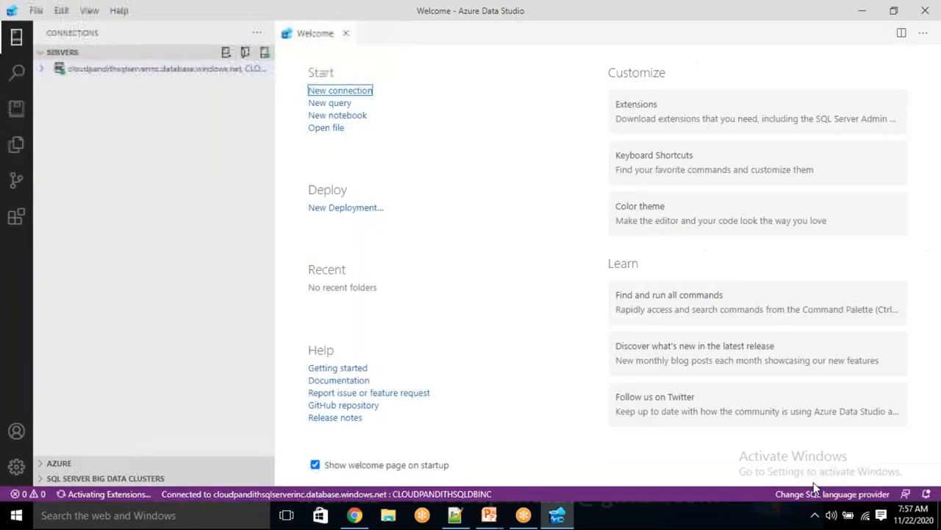
Step: Open the server dashboard and a New Query editor on CLOUDPANDITHSQLDBINC
click(44, 71)
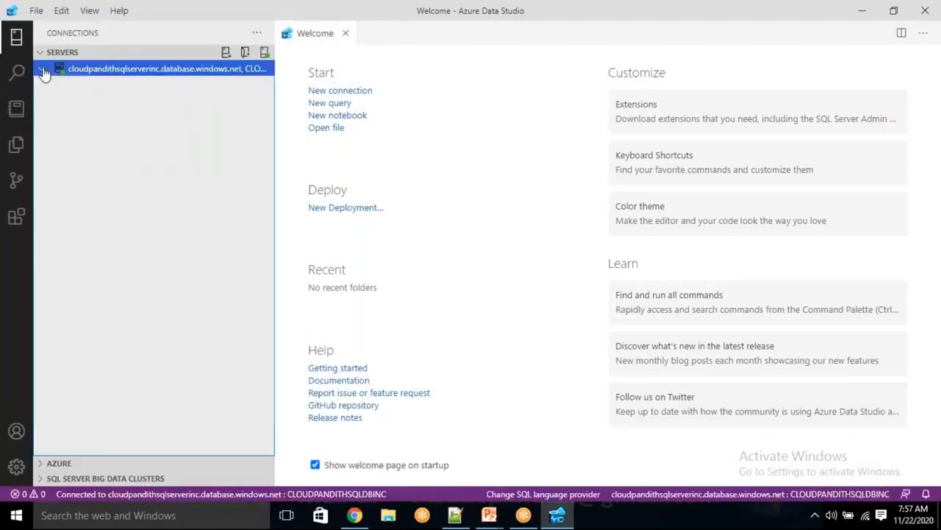
double_click(44, 71)
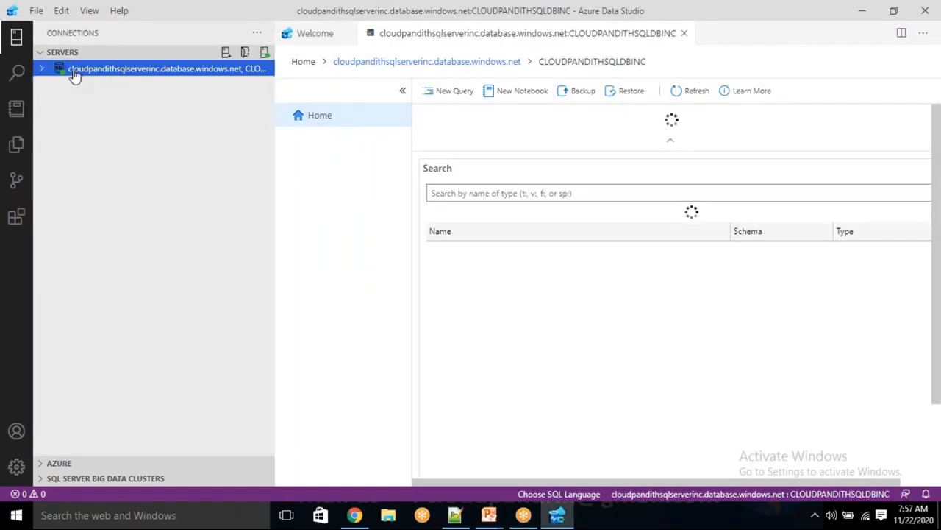
right_click(76, 77)
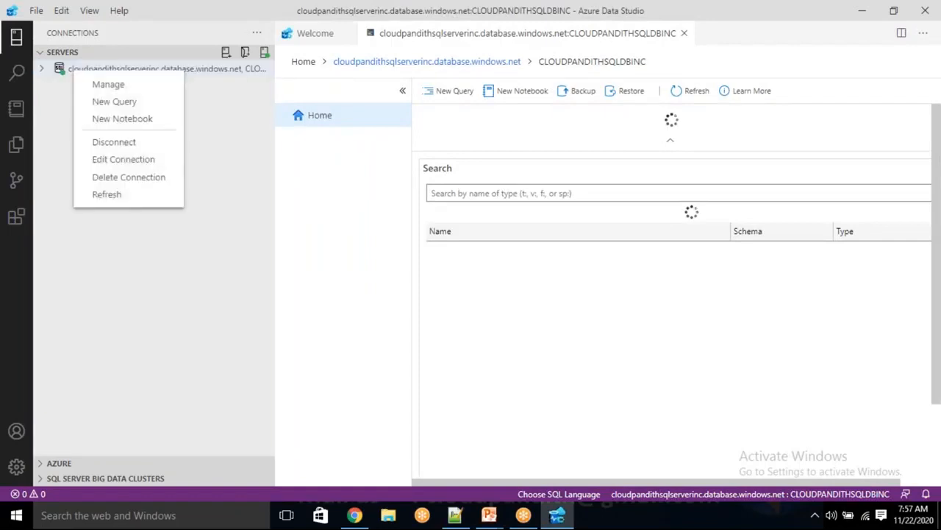
click(101, 106)
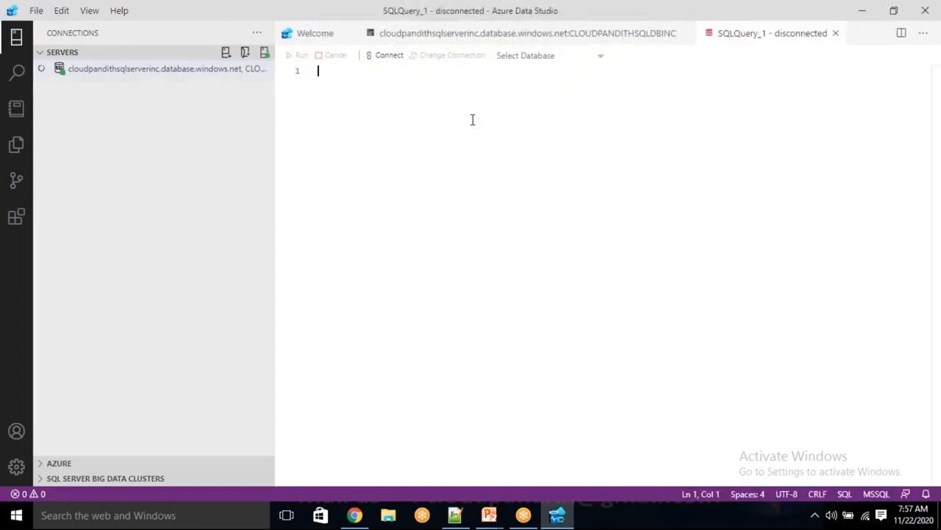
click(70, 75)
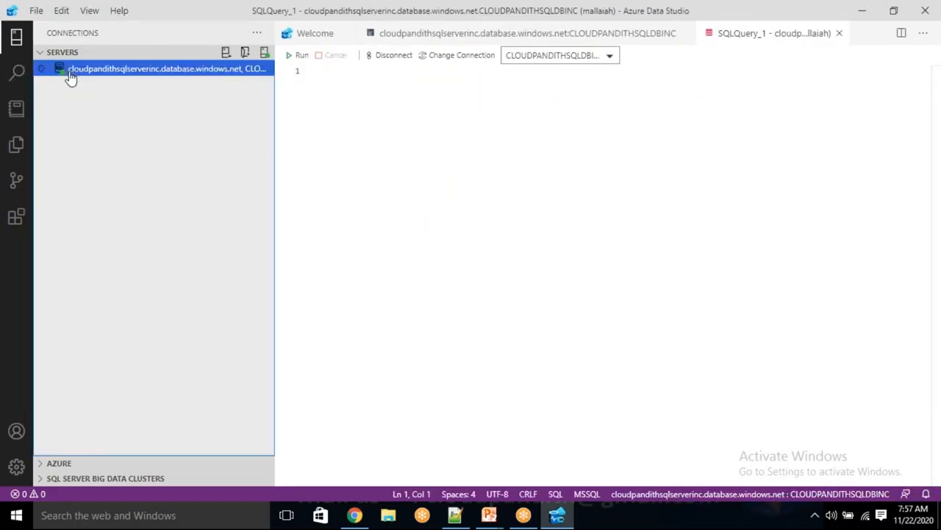
click(373, 113)
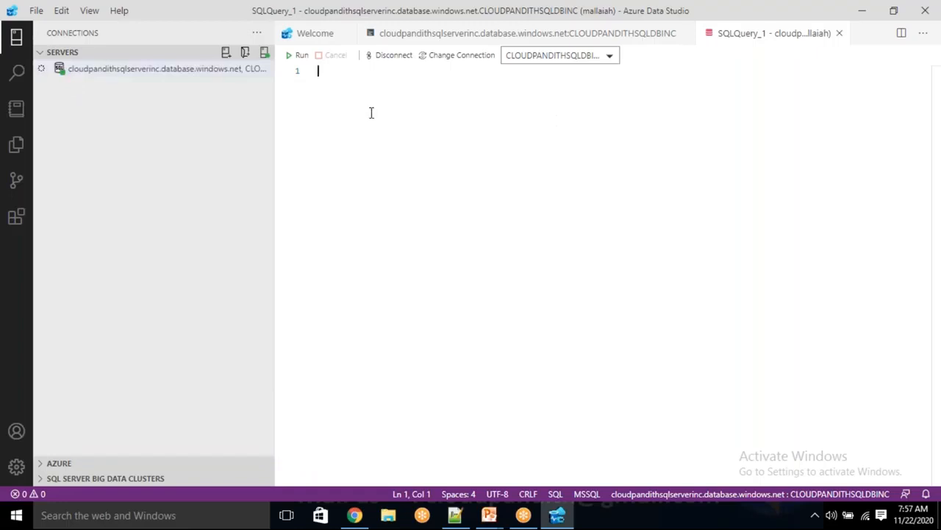
Step: Refresh the server connection and return to the empty SQLQuery_1 editor
click(94, 81)
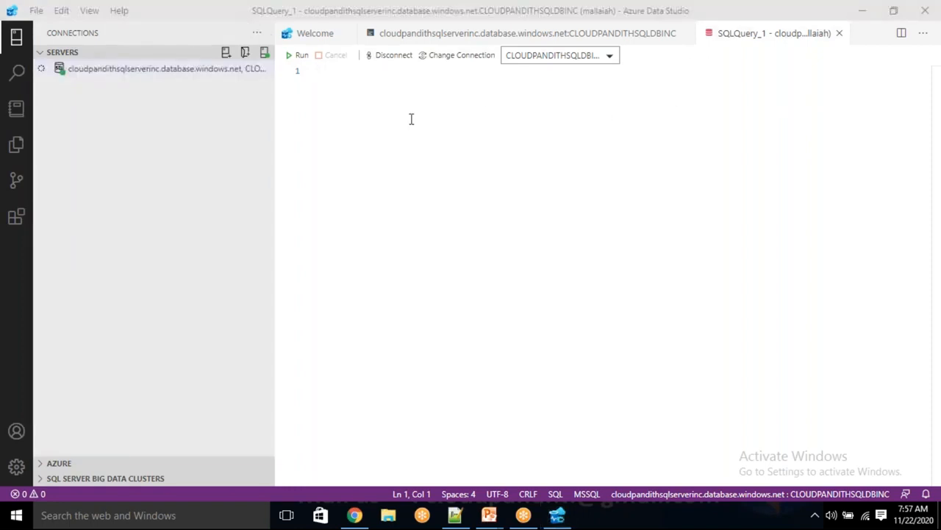
right_click(195, 74)
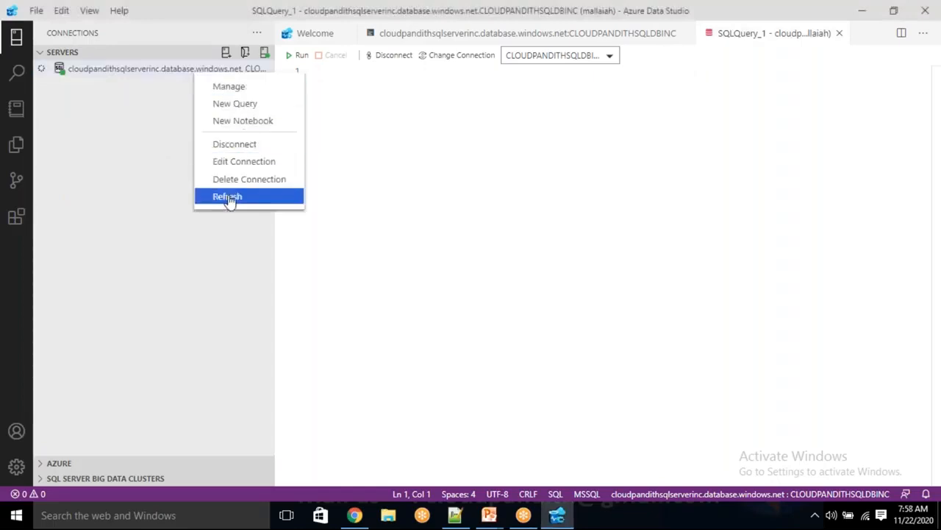
click(228, 197)
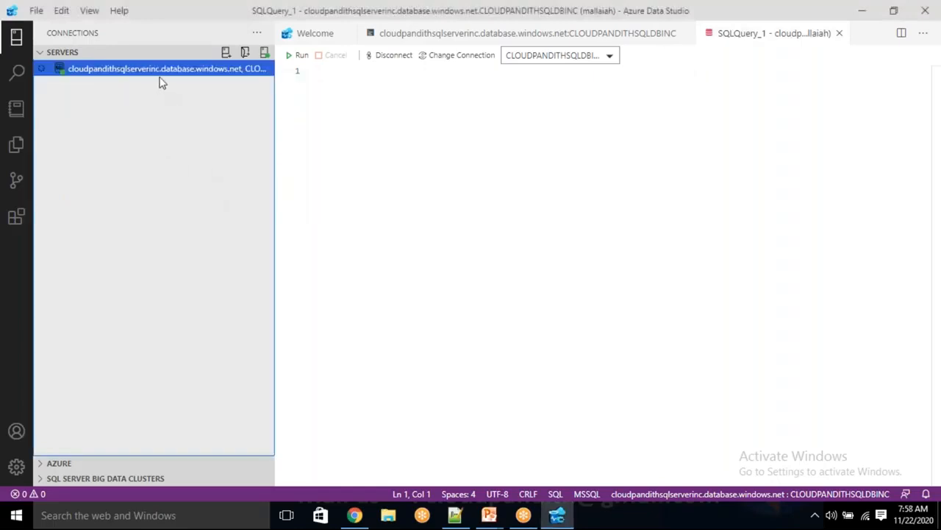
click(332, 80)
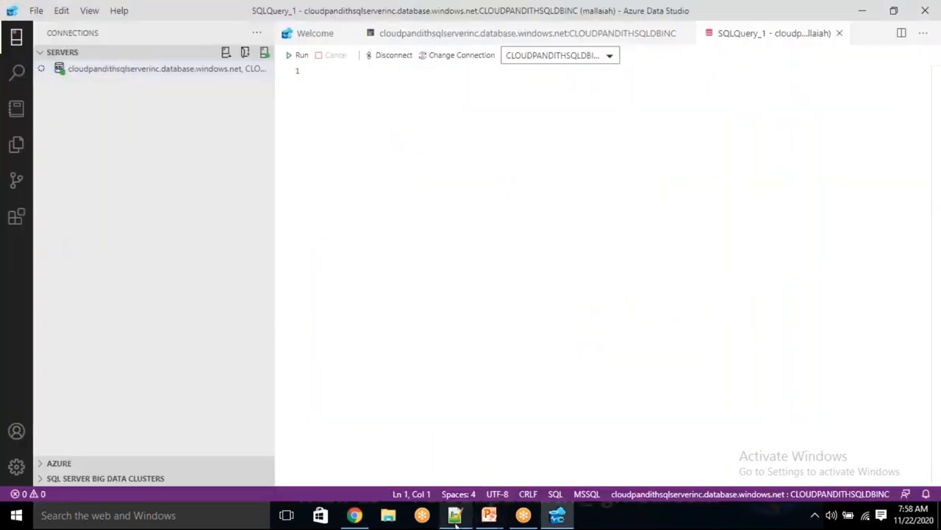
click(455, 515)
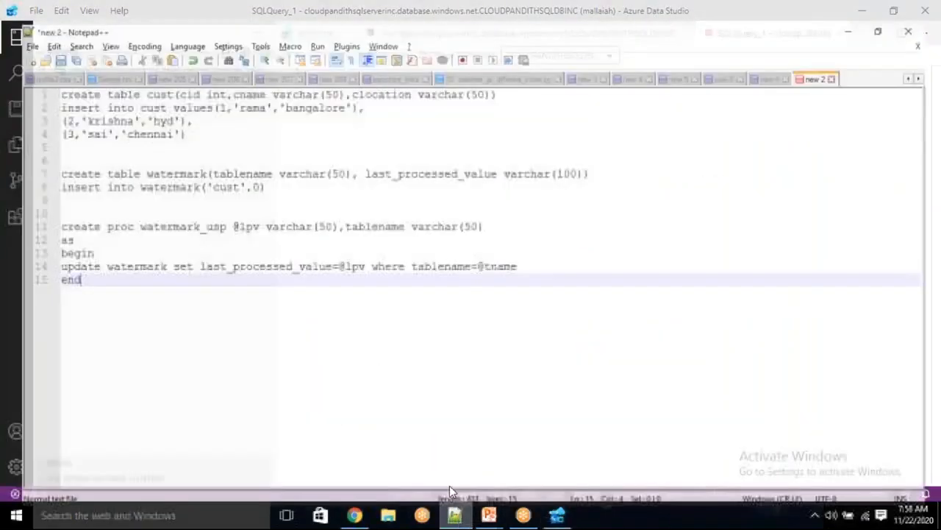
Step: Paste the Notepad++ setup script into SQLQuery_1 and run the cust table creation and 3-row insert
drag(108, 267, 42, 69)
key(ctrl+c)
key(alt+Tab)
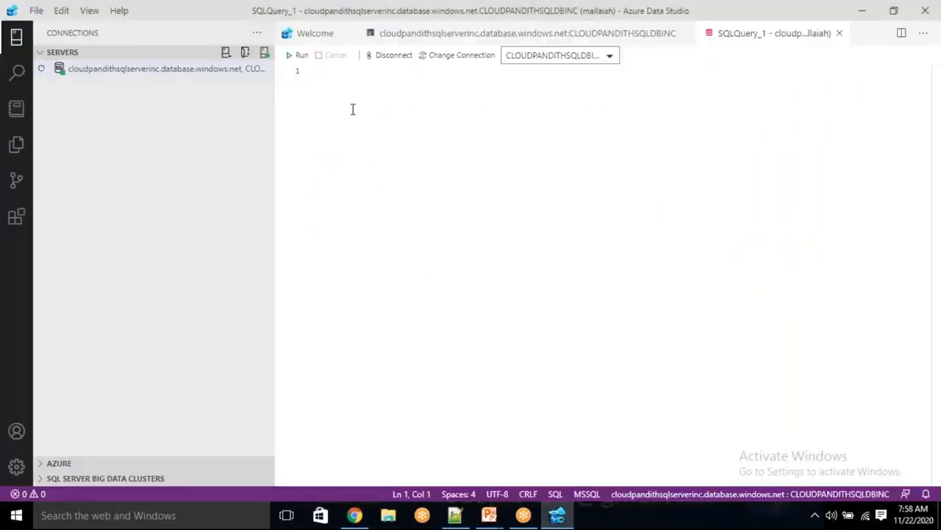
key(ctrl+v)
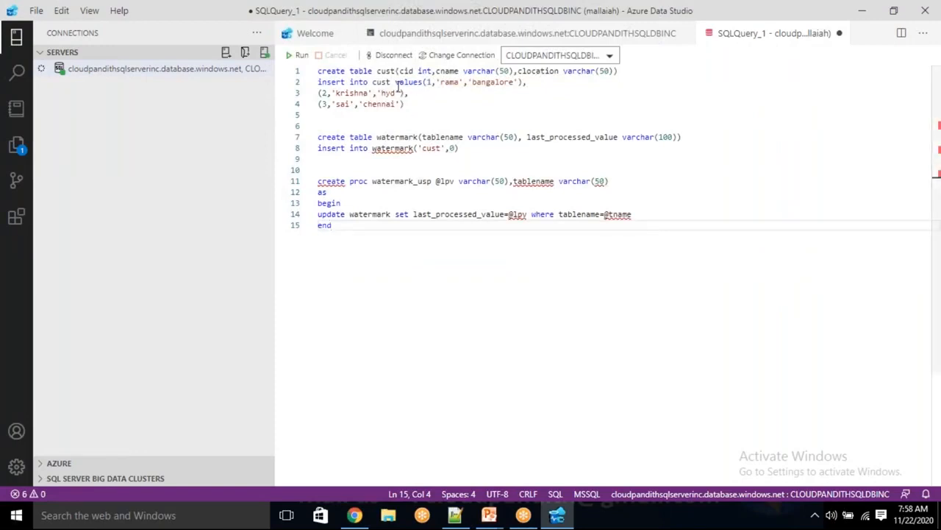
drag(414, 108, 401, 105)
shift+click(317, 70)
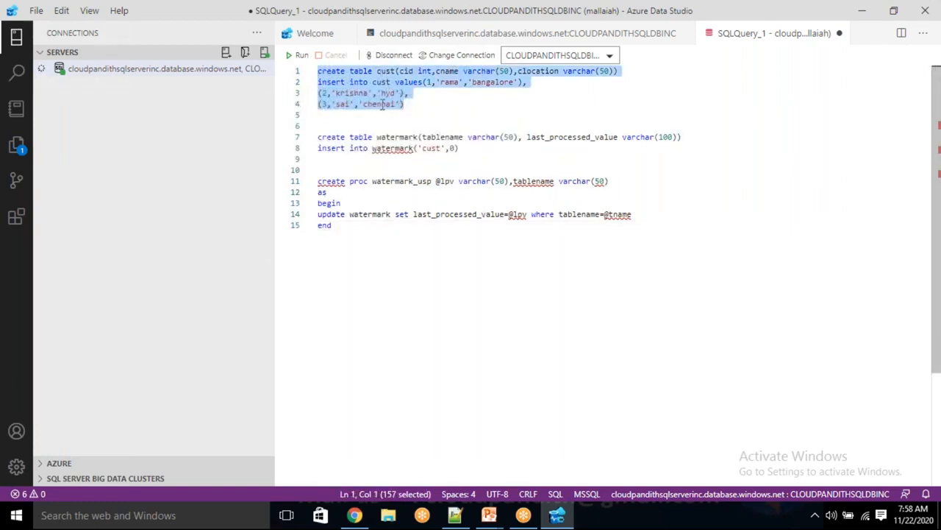
click(298, 56)
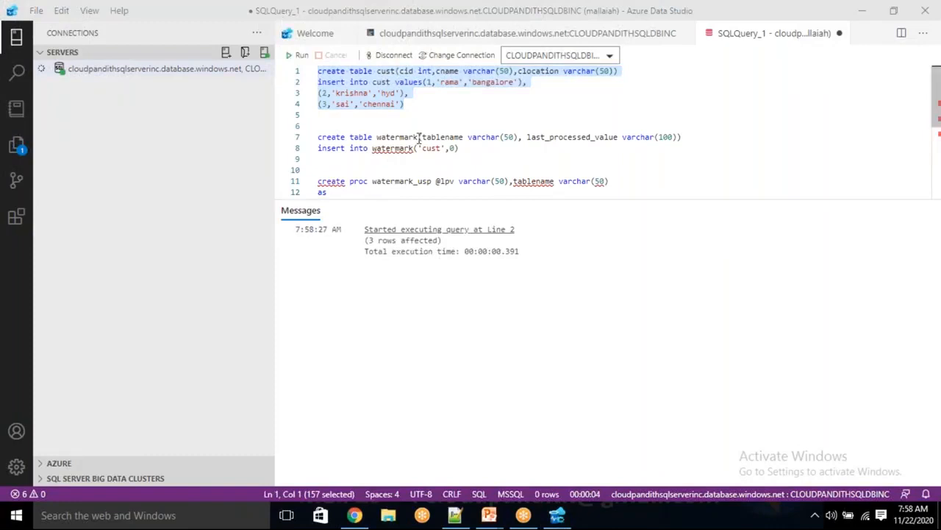
drag(462, 148, 315, 138)
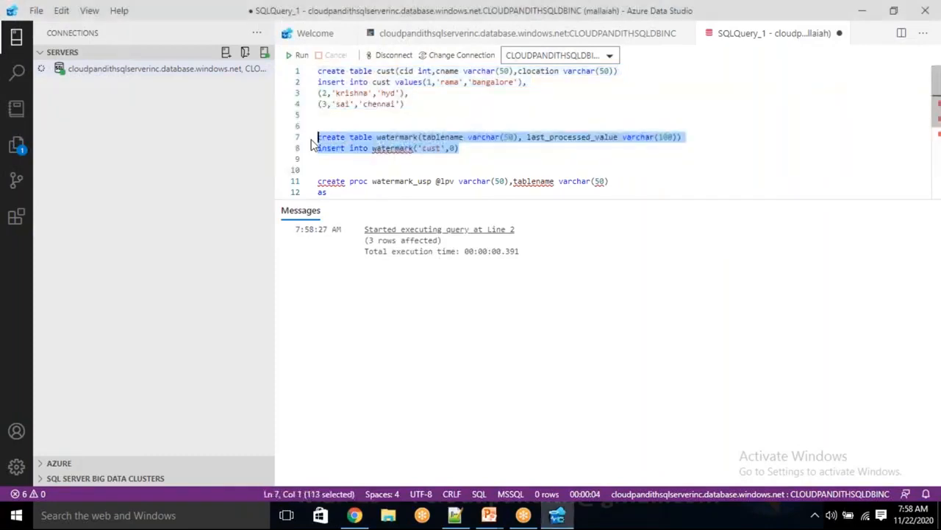
Step: Insert the missing VALUES keyword and rerun lines 7-8 to create watermark with its 'cust', 0 row
click(298, 55)
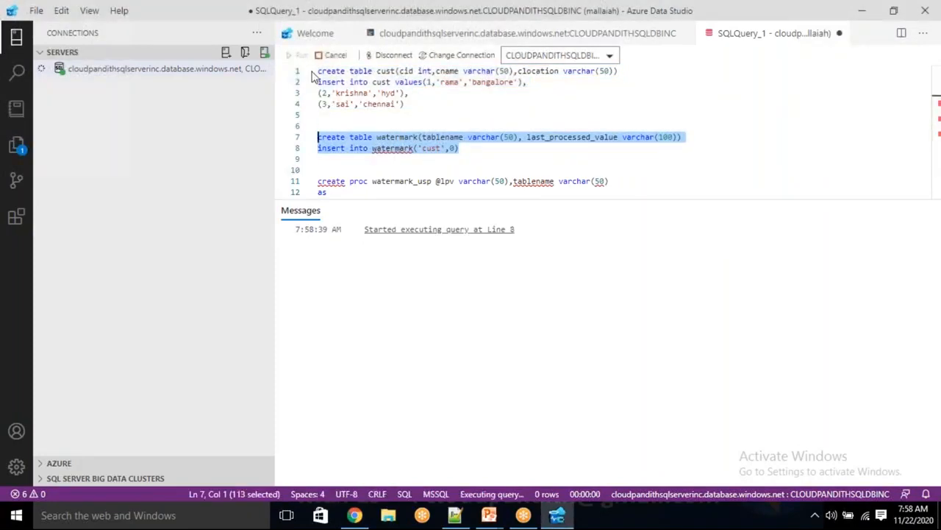
click(489, 149)
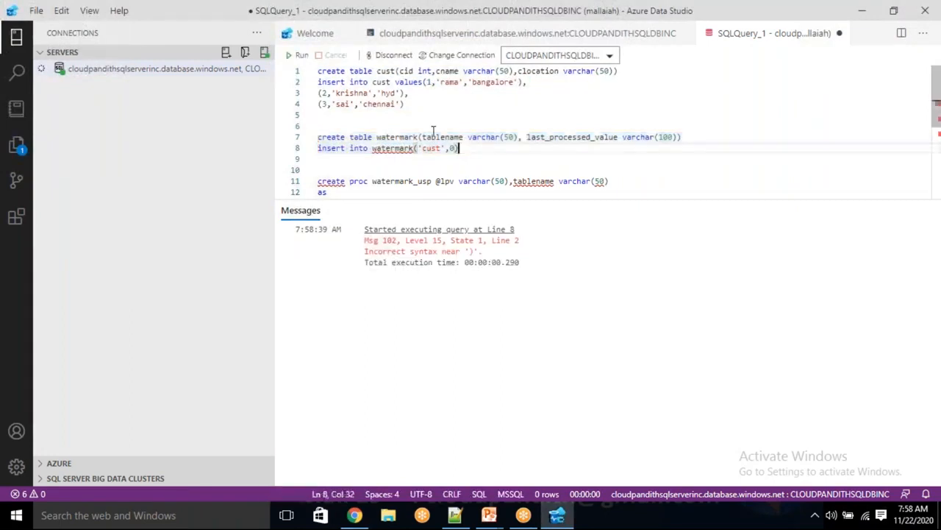
text(VALUE)
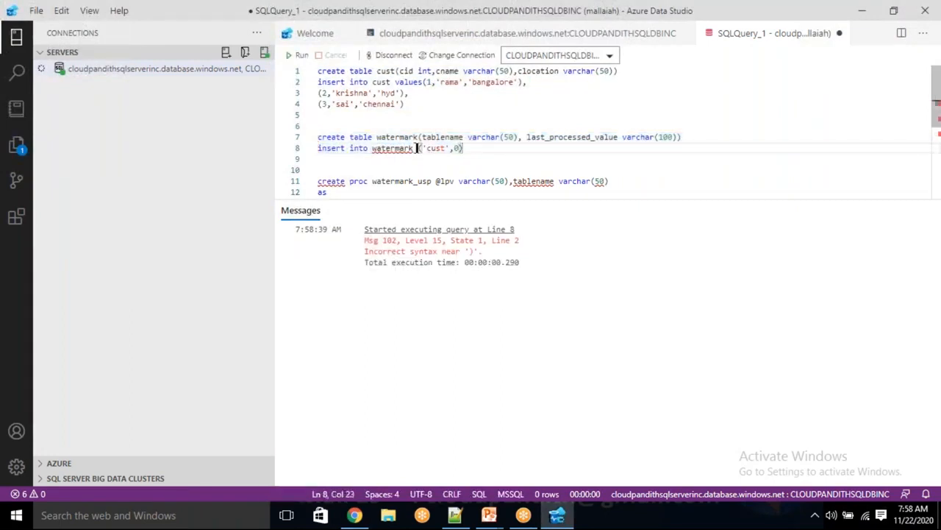
text(S)
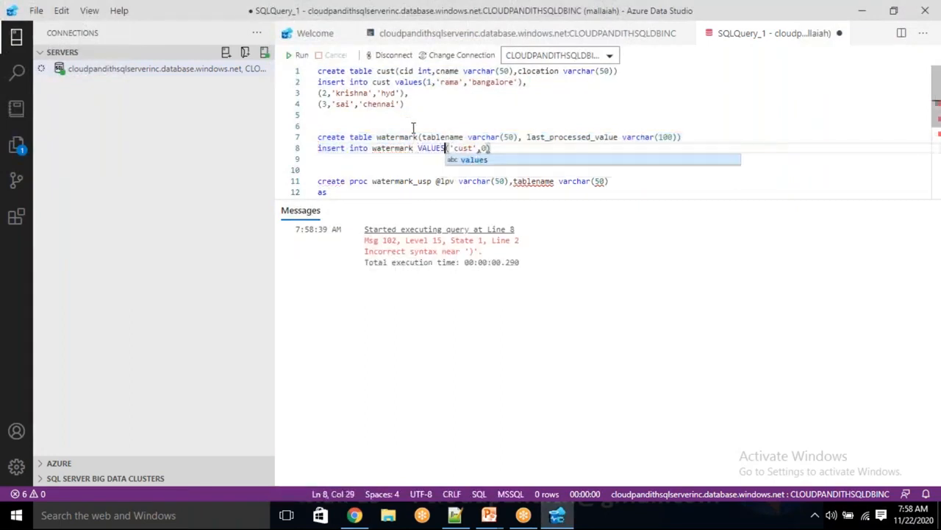
click(508, 137)
drag(525, 147, 318, 136)
click(298, 59)
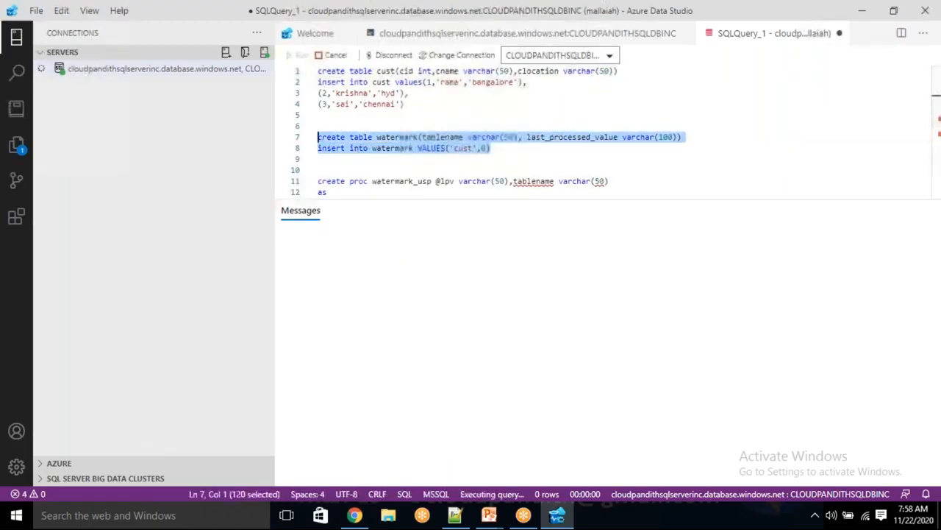
click(318, 159)
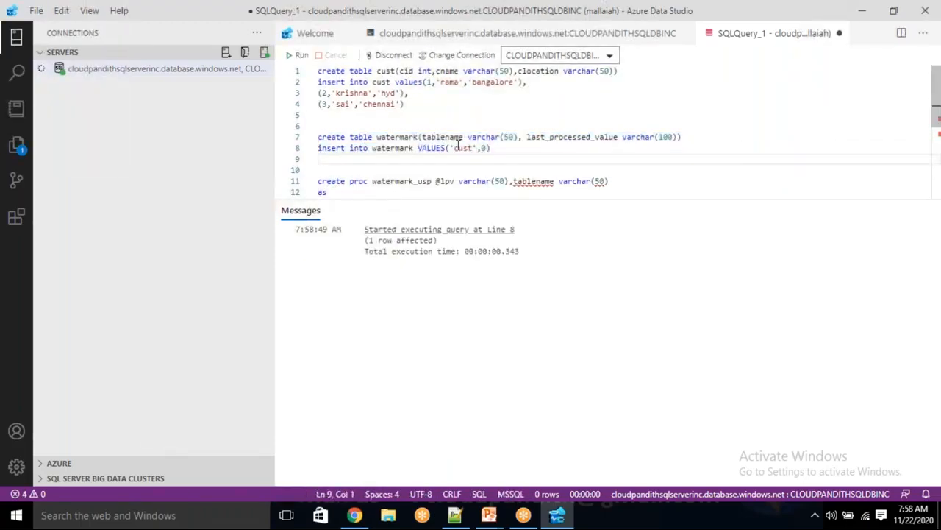
scroll(442, 156, down, 1)
drag(344, 184, 316, 138)
click(299, 58)
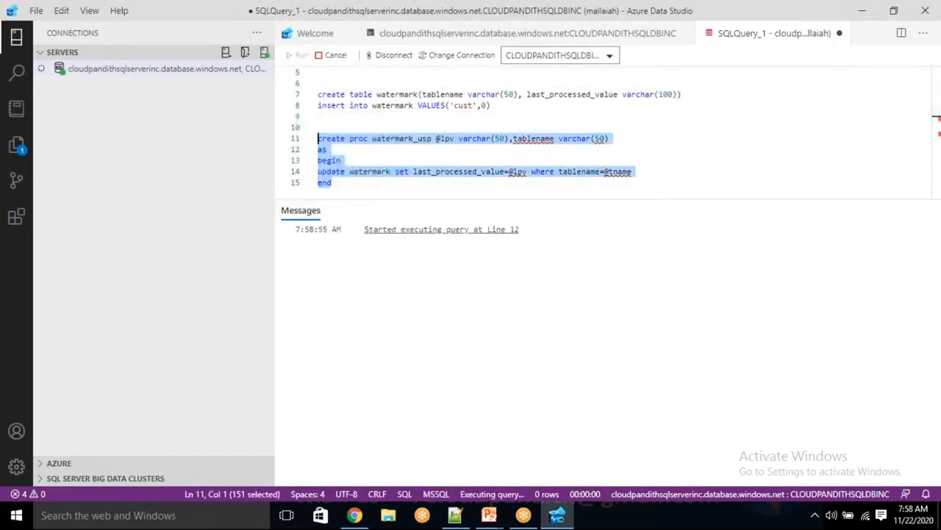
click(375, 185)
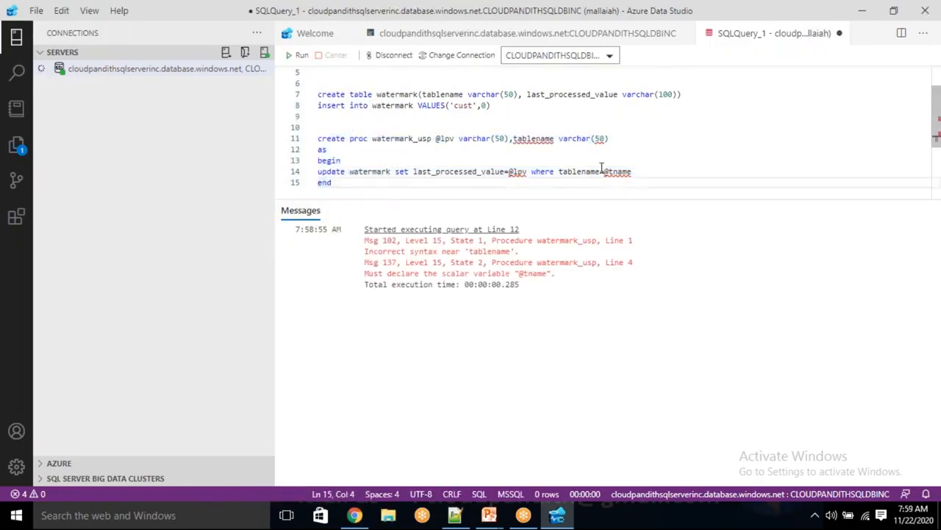
click(536, 138)
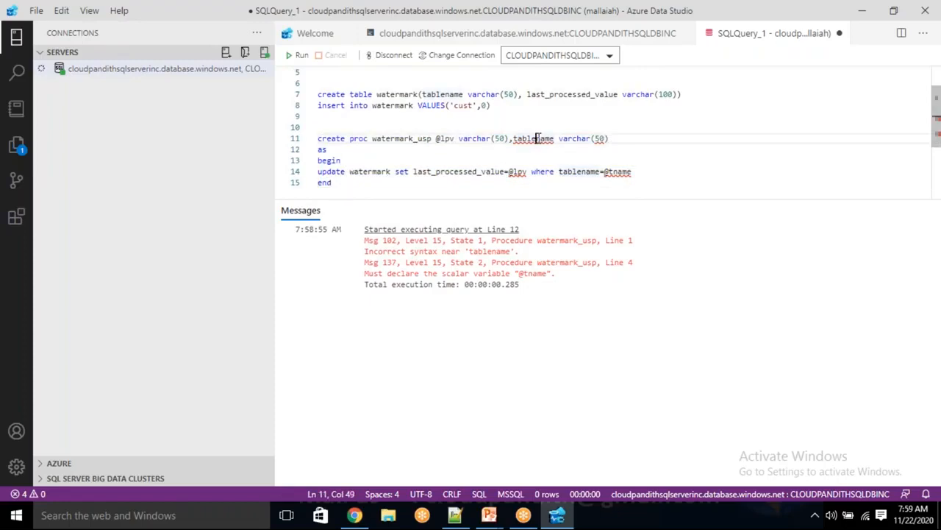
triple_click(537, 138)
double_click(533, 140)
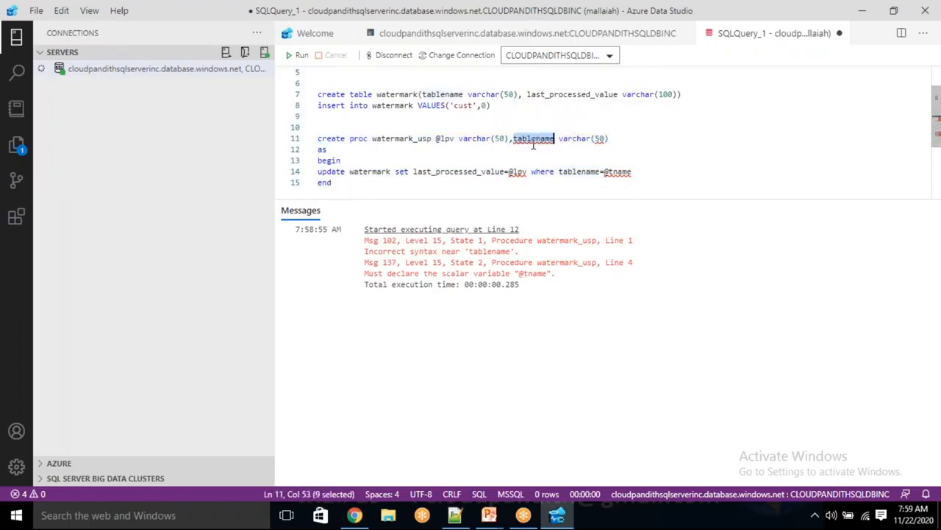
key(BackSpace)
text(@TNAME)
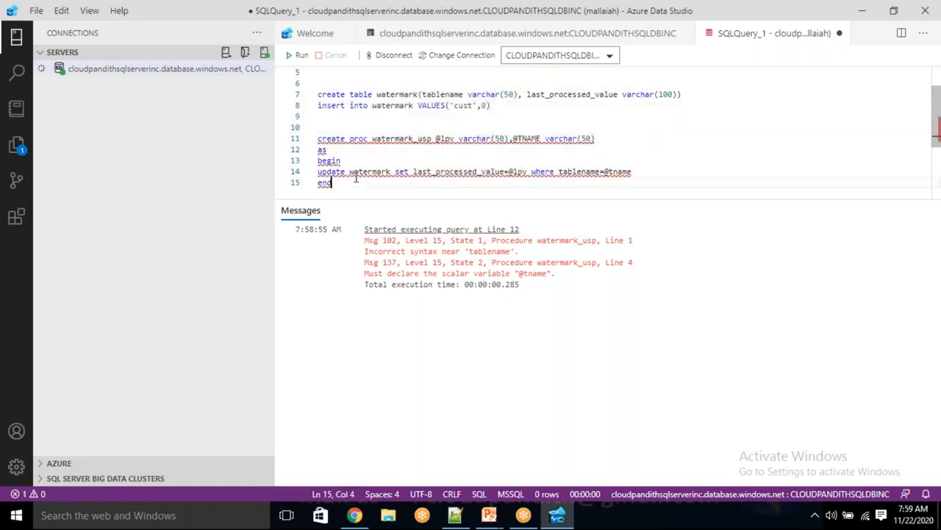
drag(362, 181, 316, 137)
click(299, 55)
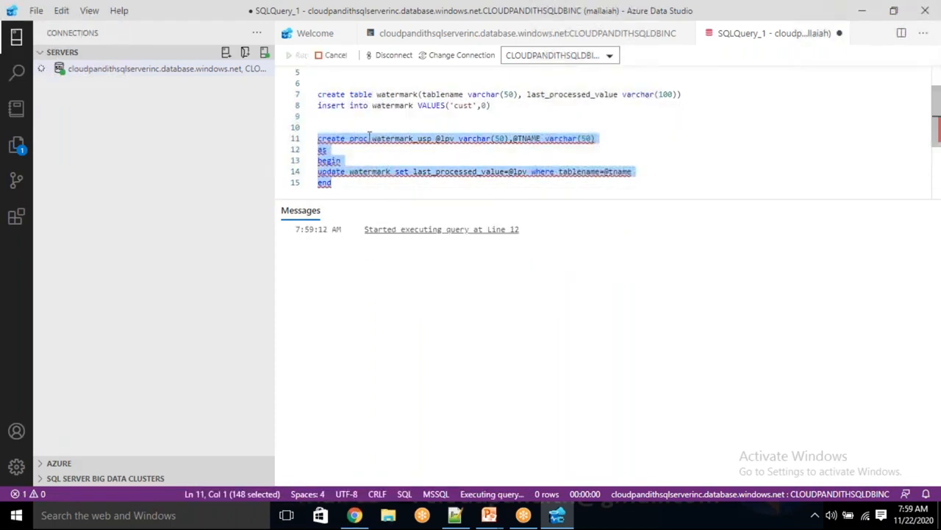
click(350, 190)
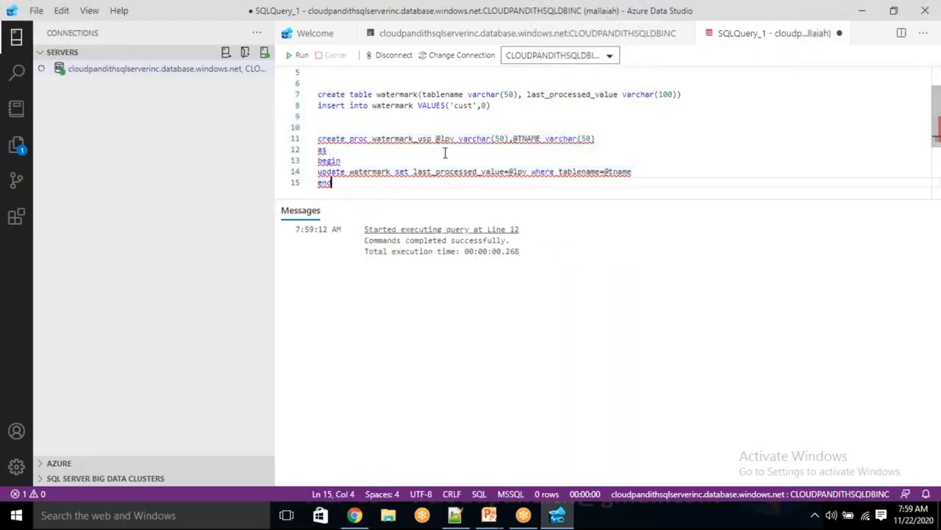
double_click(532, 138)
double_click(622, 171)
click(417, 191)
drag(378, 190, 324, 130)
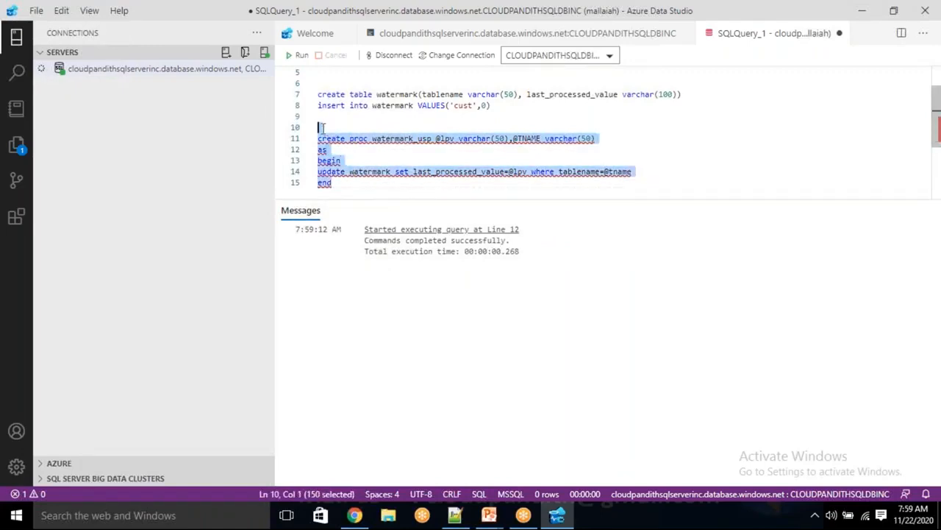
click(360, 184)
drag(360, 184, 317, 68)
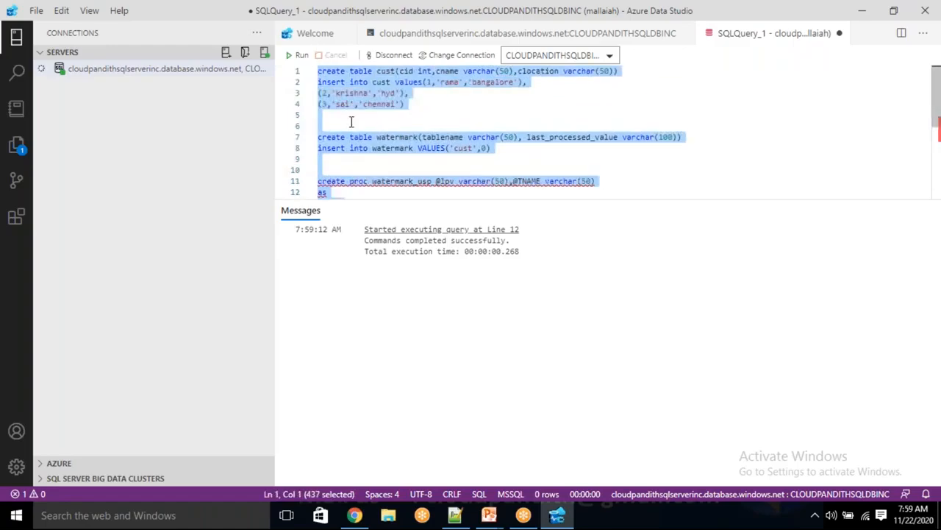
key(BackSpace)
text(SE)
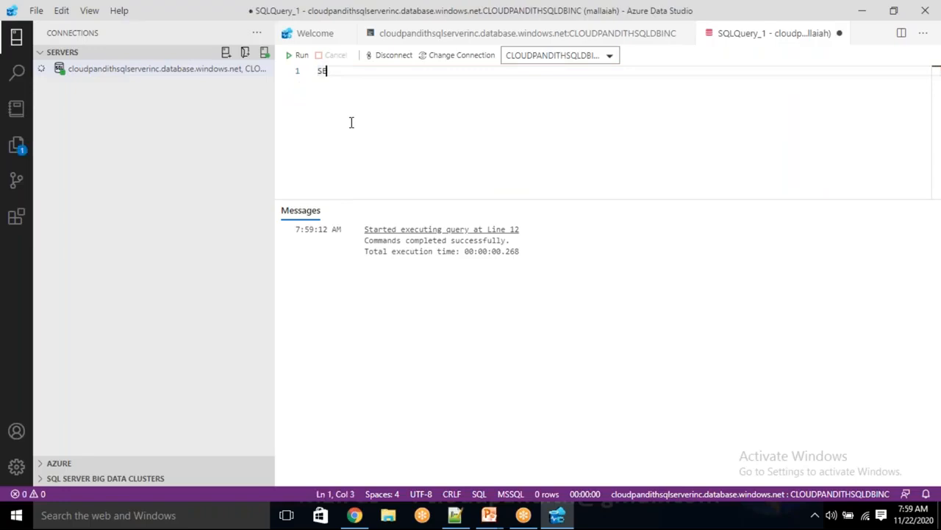
text(ELE)
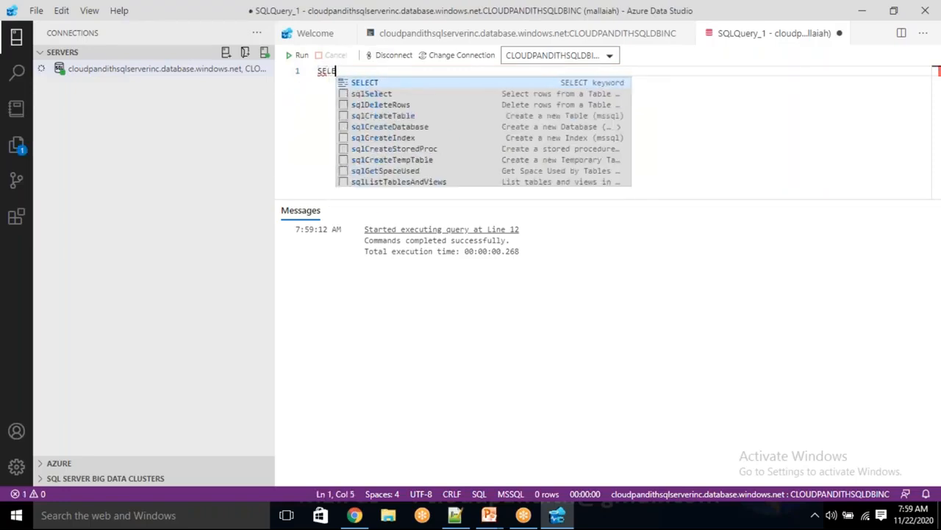
key(Return)
text(* FROM CUST)
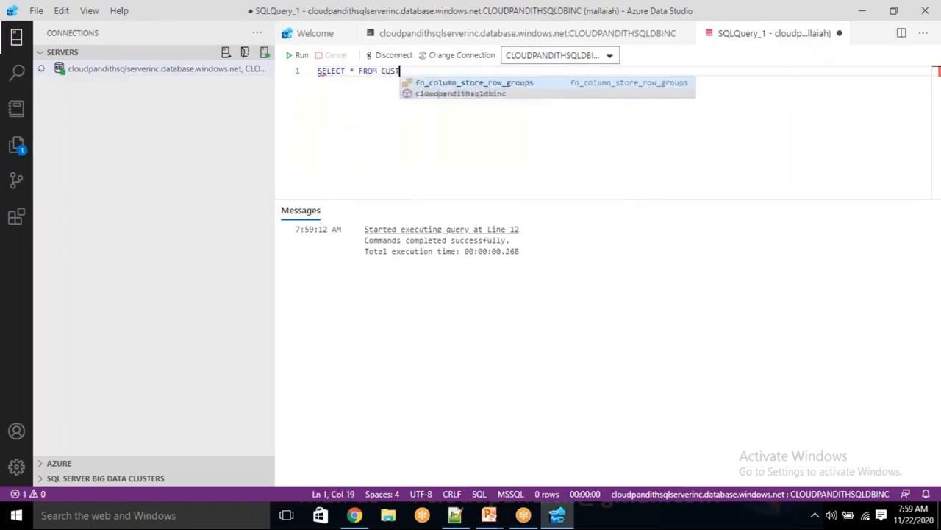
click(300, 55)
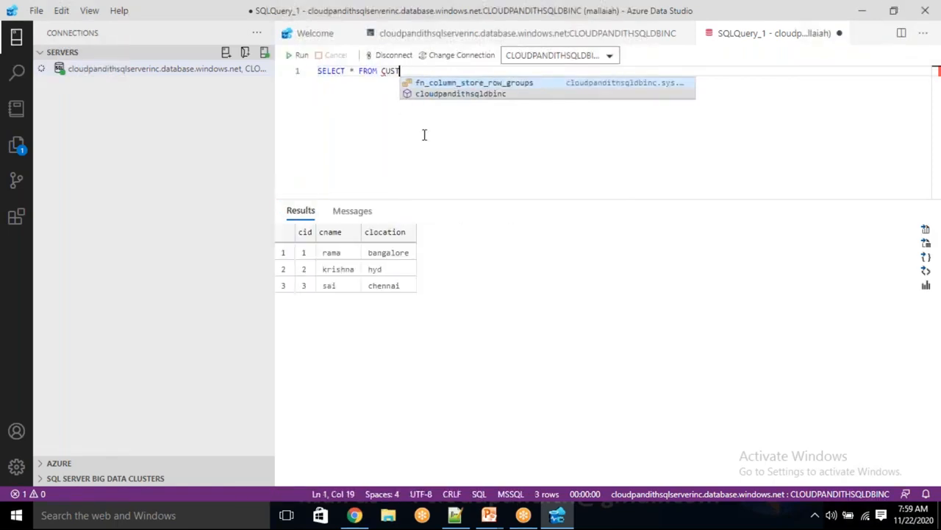
key(Return)
text(SELECT * FROM WATERMARK)
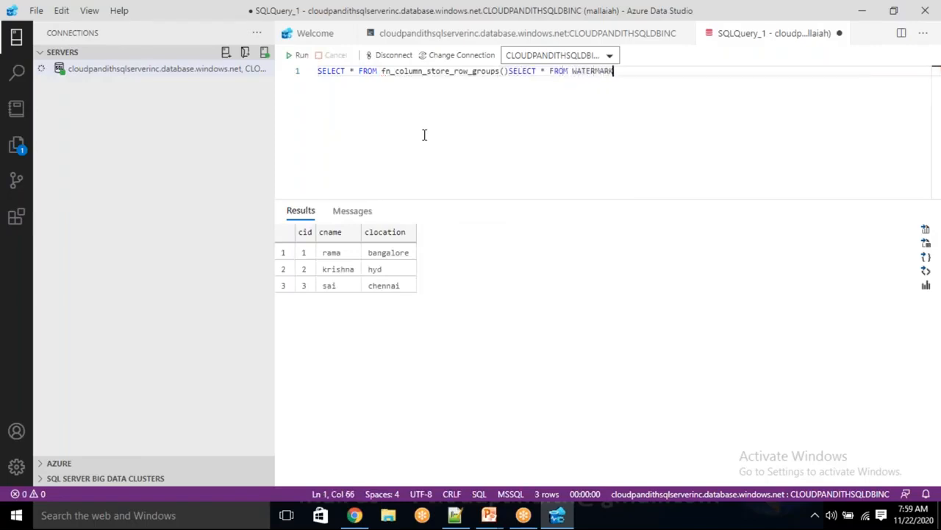
key(Left)
key(Left)
key(Left)
key(Left)
key(Left)
key(Left)
key(Left)
key(Left)
key(Left)
key(Left)
key(Left)
key(Left)
key(Return)
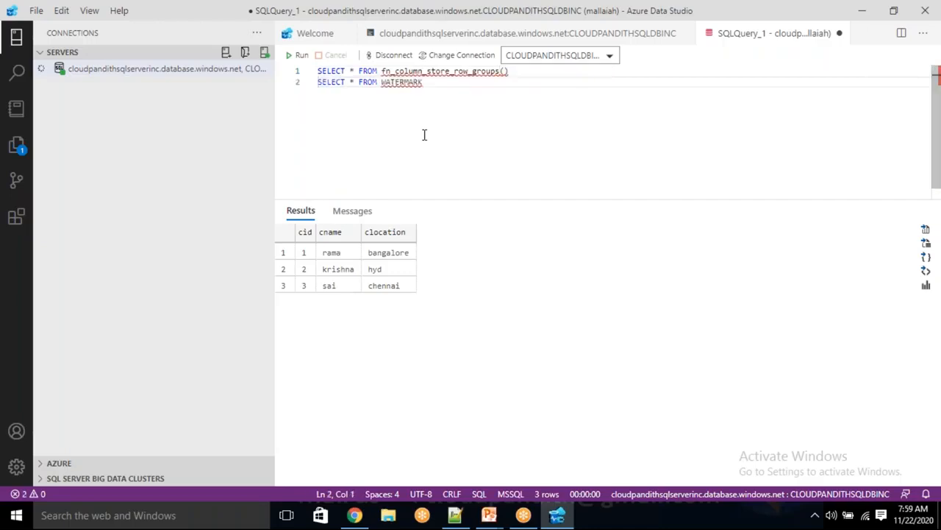
click(383, 70)
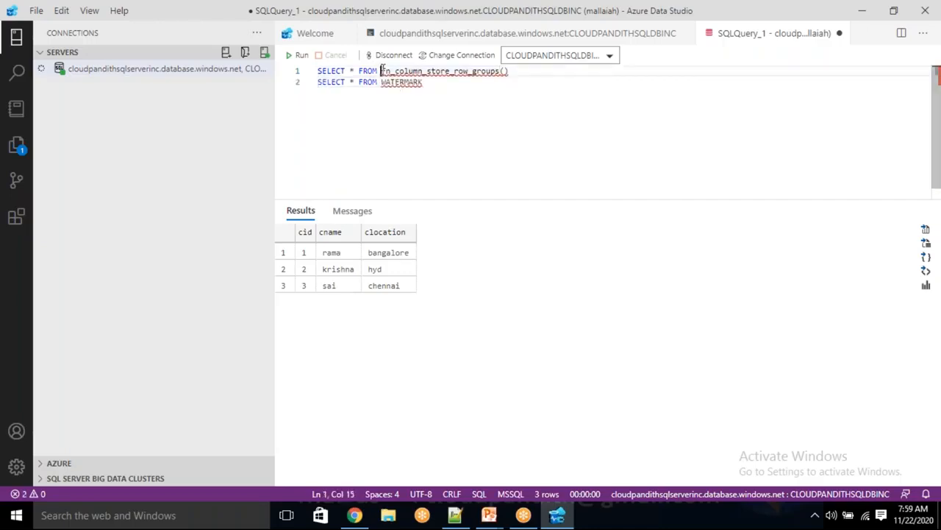
key(shift+End)
key(BackSpace)
text(CUST)
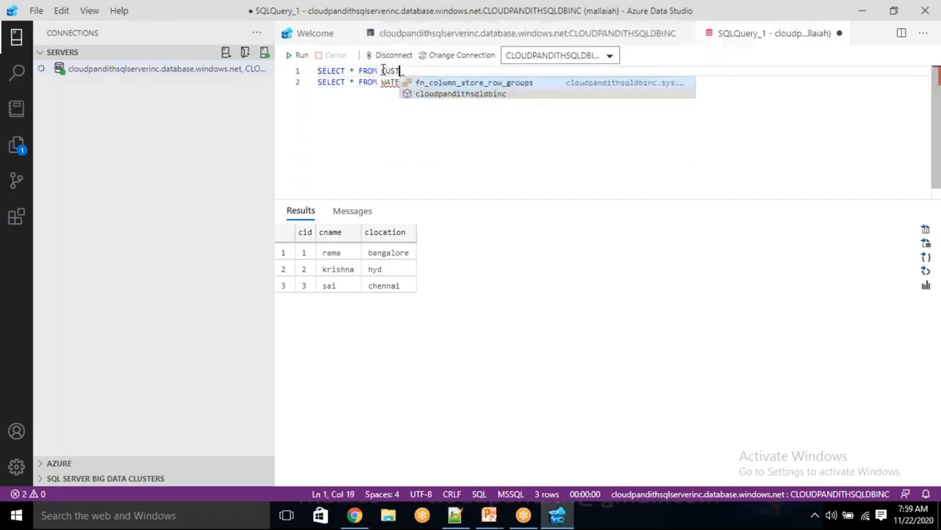
click(387, 105)
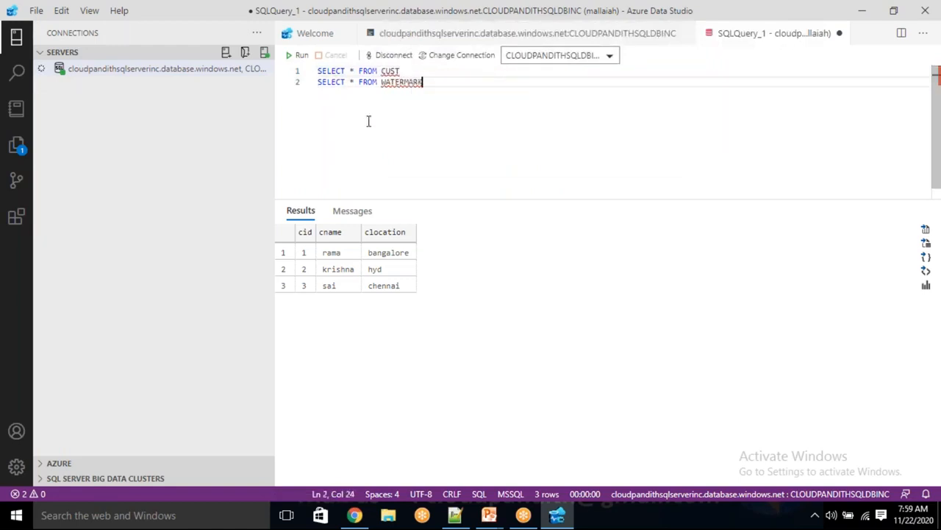
click(302, 56)
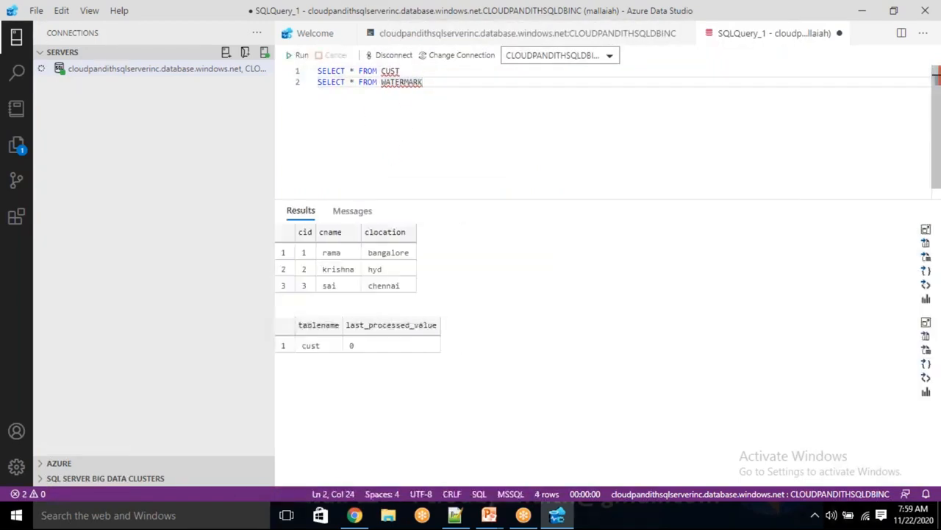
drag(332, 252, 359, 287)
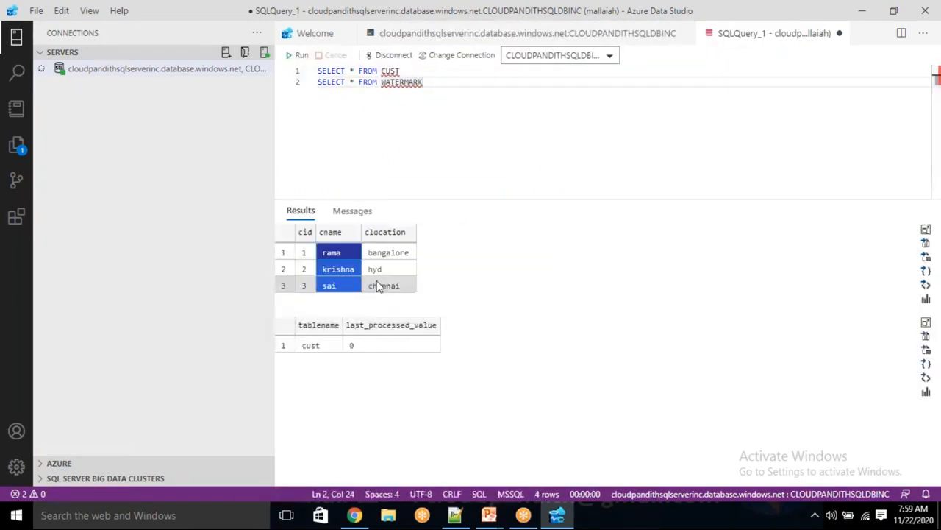
drag(305, 343, 368, 344)
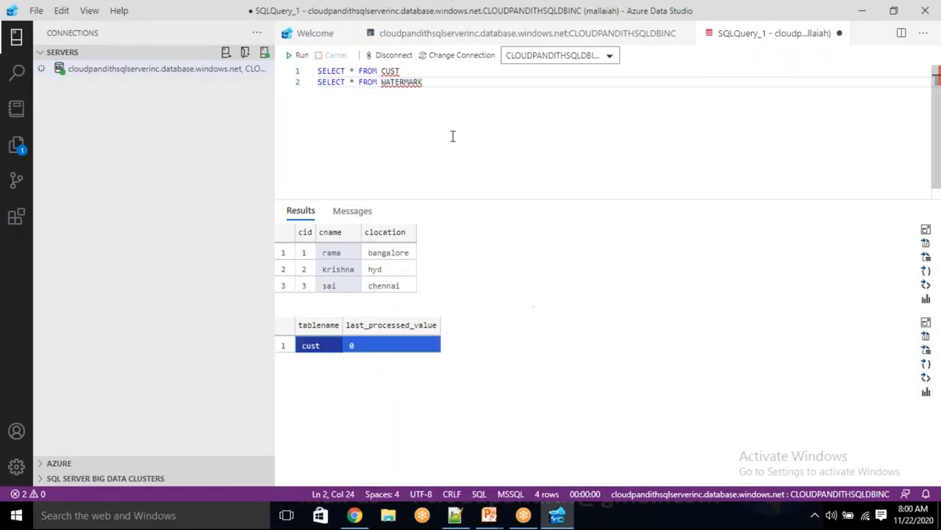
click(450, 86)
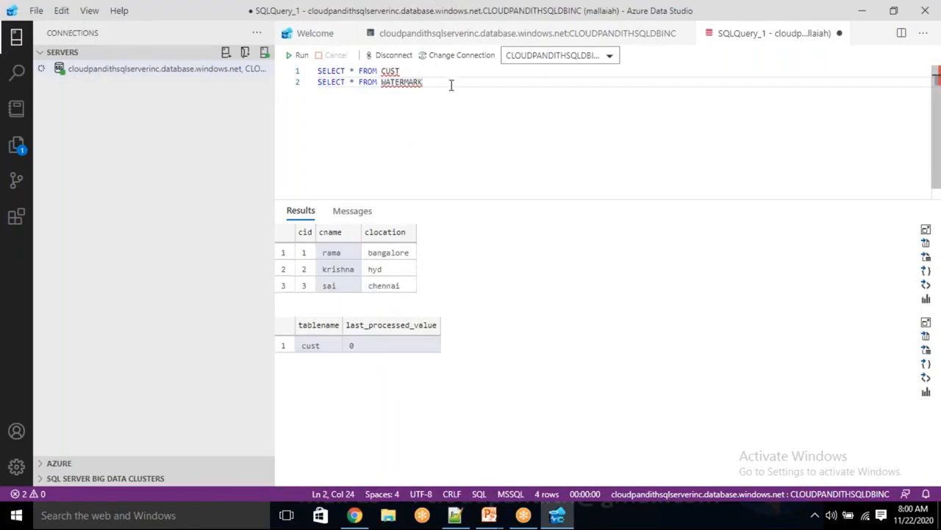
Step: Run EXEC WATERMARK_USP 100,'CUST' and confirm the WATERMARK query shows 100
key(Return)
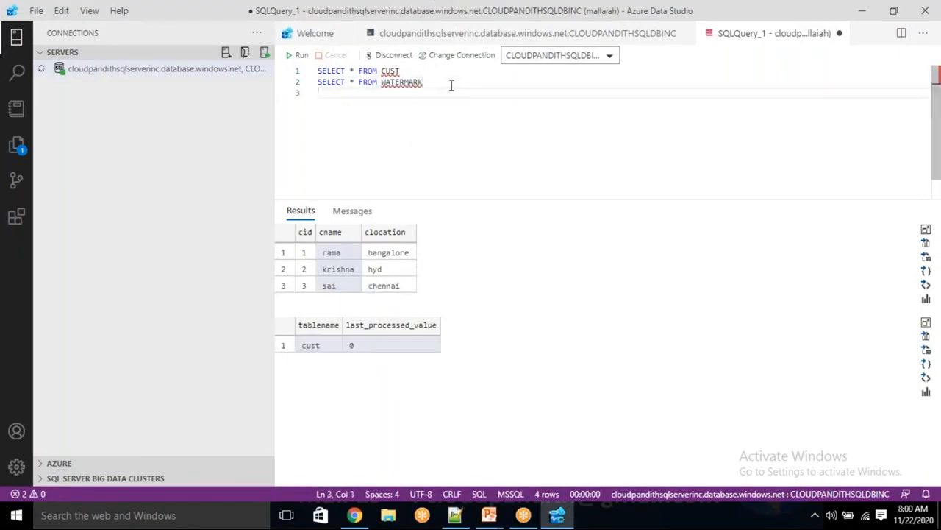
text(WATERMA)
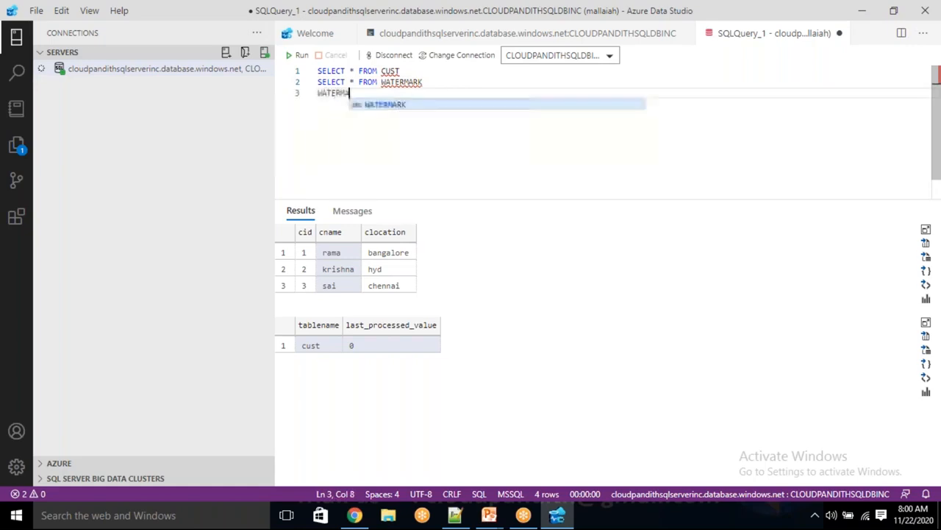
text(TK_USP 100,'CUST)
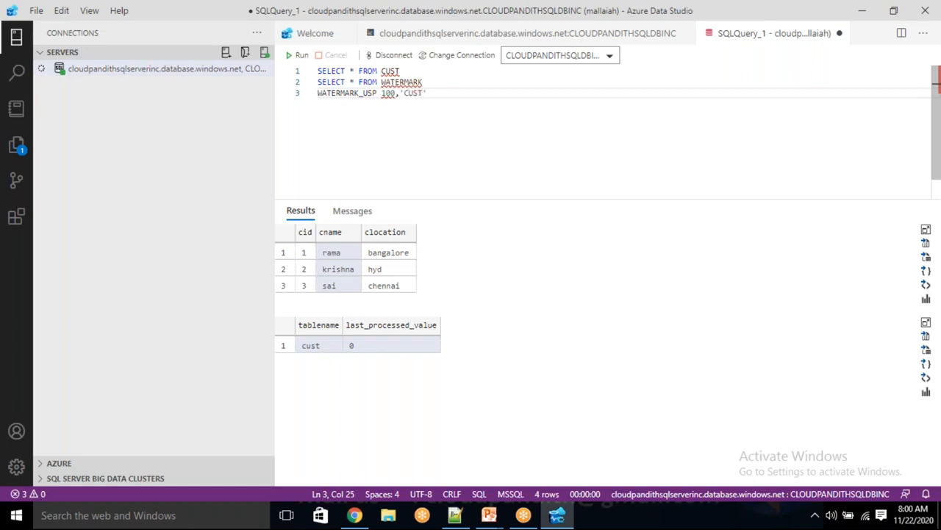
key(shift+Home)
click(297, 55)
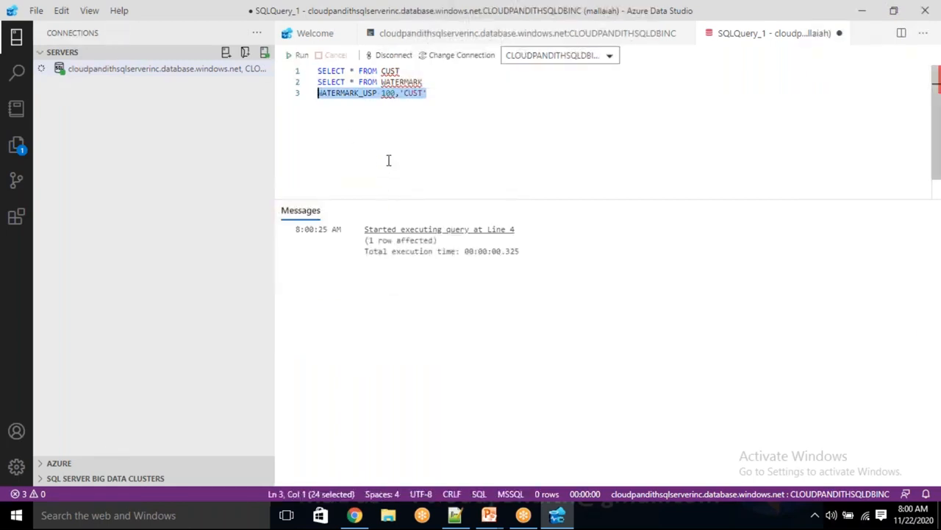
click(403, 127)
drag(433, 86, 317, 82)
click(303, 57)
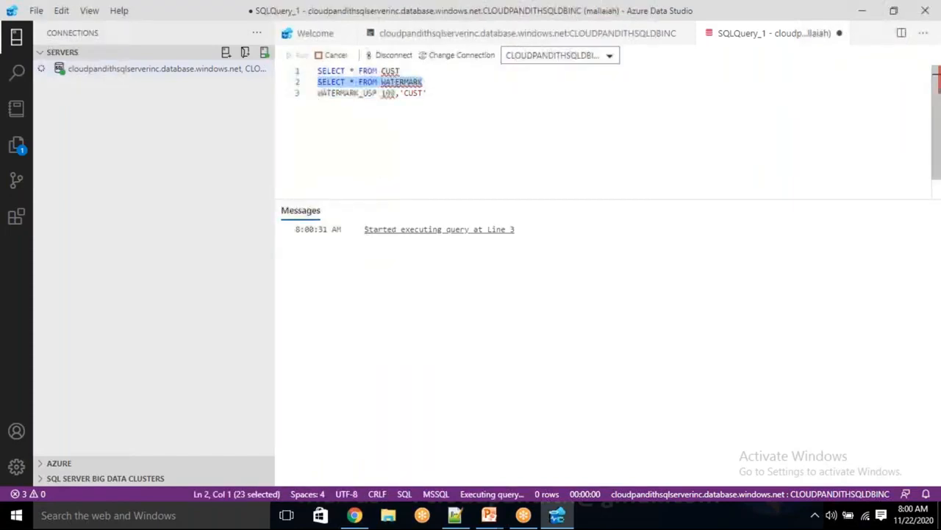
click(359, 254)
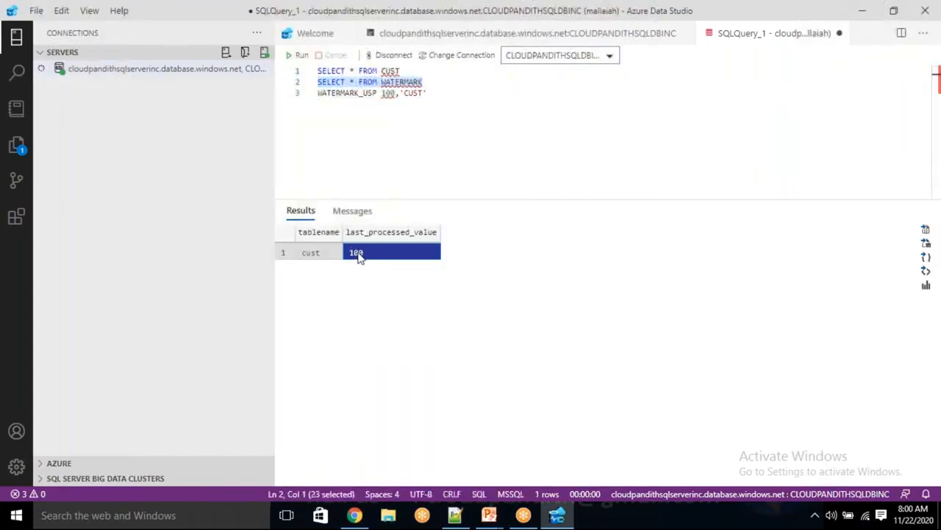
Step: Rerun the procedure call with 0 and confirm the cust last_processed_value is back to 0
double_click(389, 94)
key(BackSpace)
text(0)
key(shift+Home)
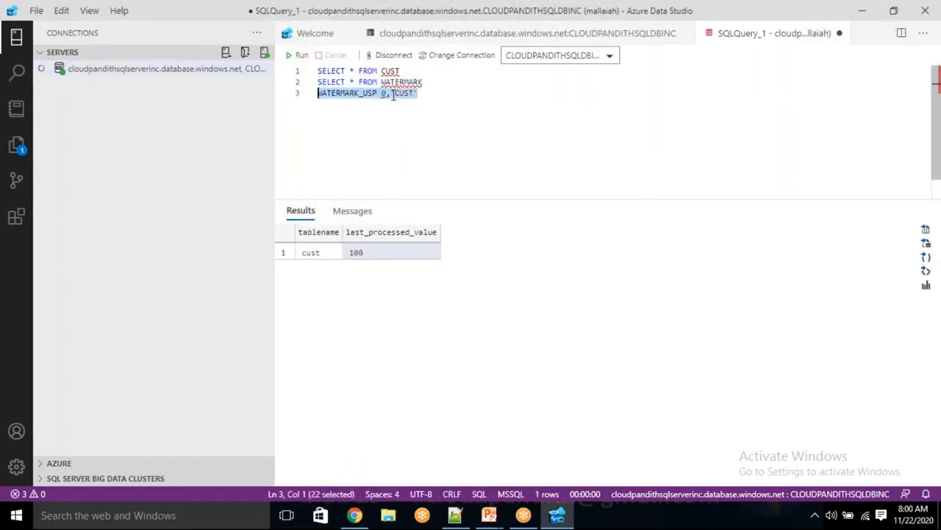
click(300, 55)
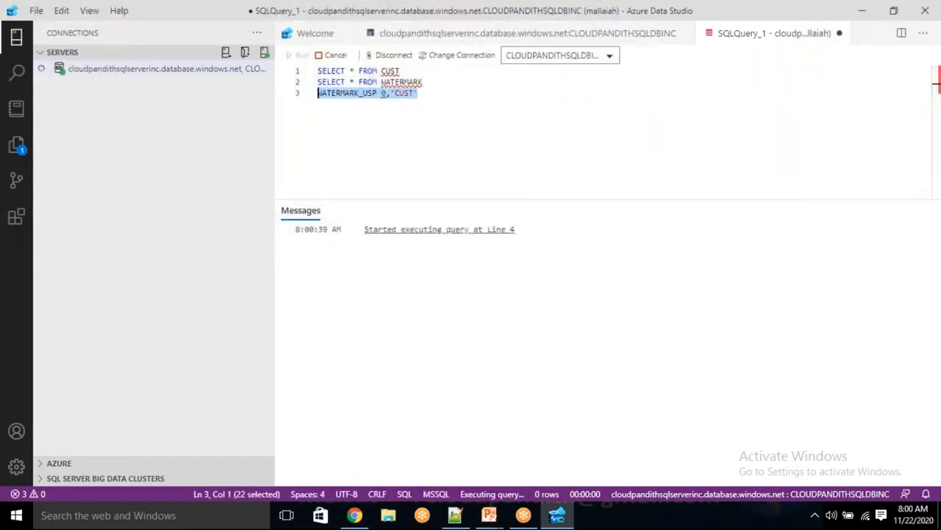
click(382, 125)
drag(423, 83, 315, 82)
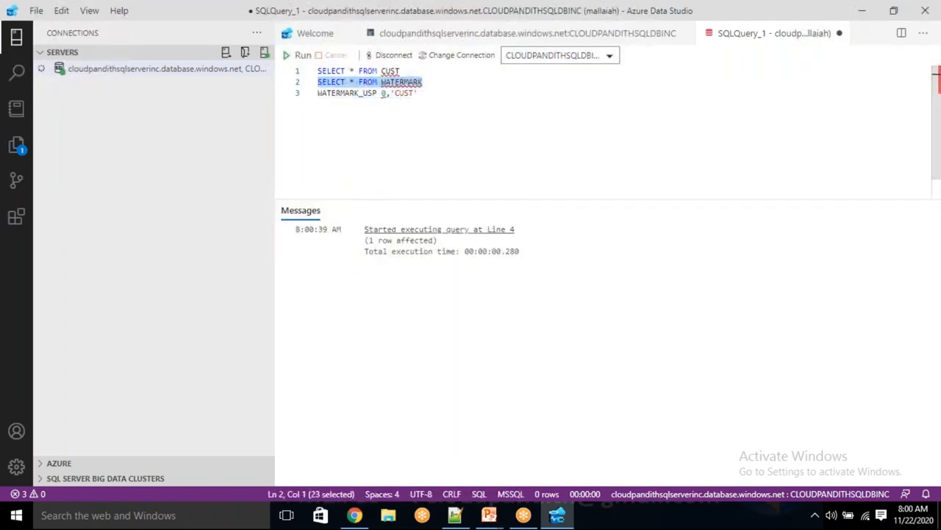
click(300, 55)
click(318, 253)
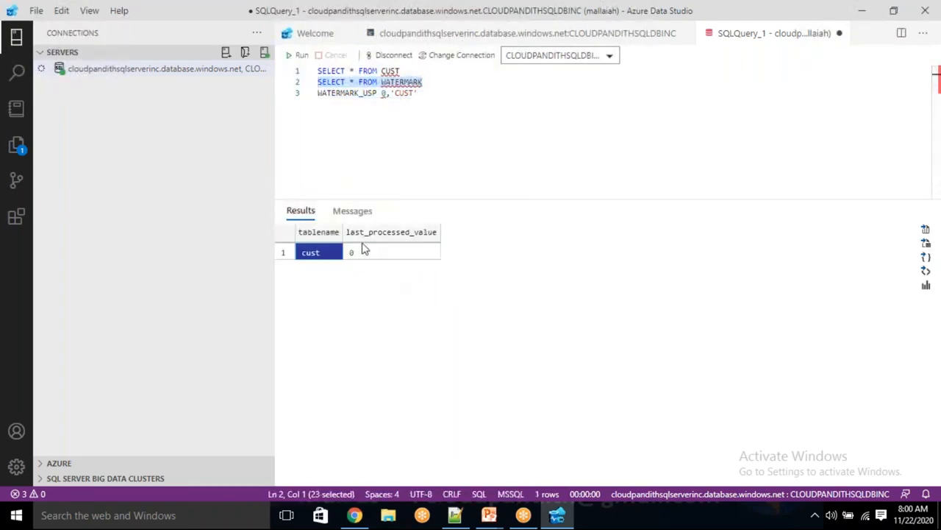
click(332, 256)
click(358, 251)
click(332, 255)
click(355, 253)
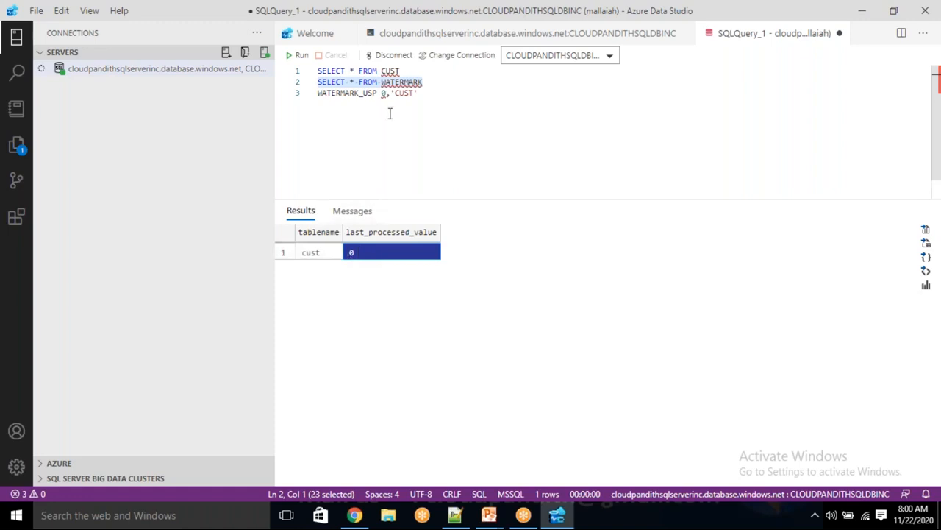
Step: Delete the procedure call line and run both SELECT statements
click(408, 71)
drag(401, 71, 316, 71)
drag(417, 92, 300, 99)
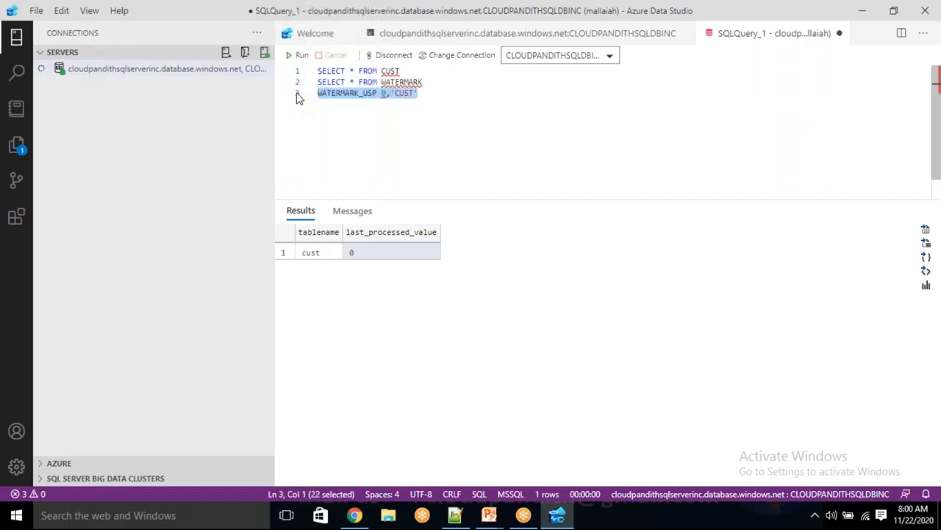
key(Delete)
drag(440, 92, 316, 71)
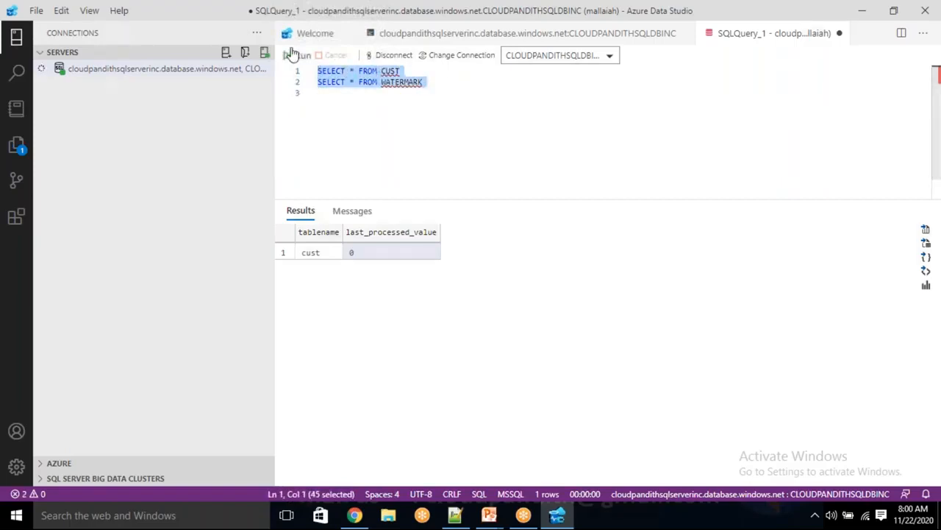
click(296, 55)
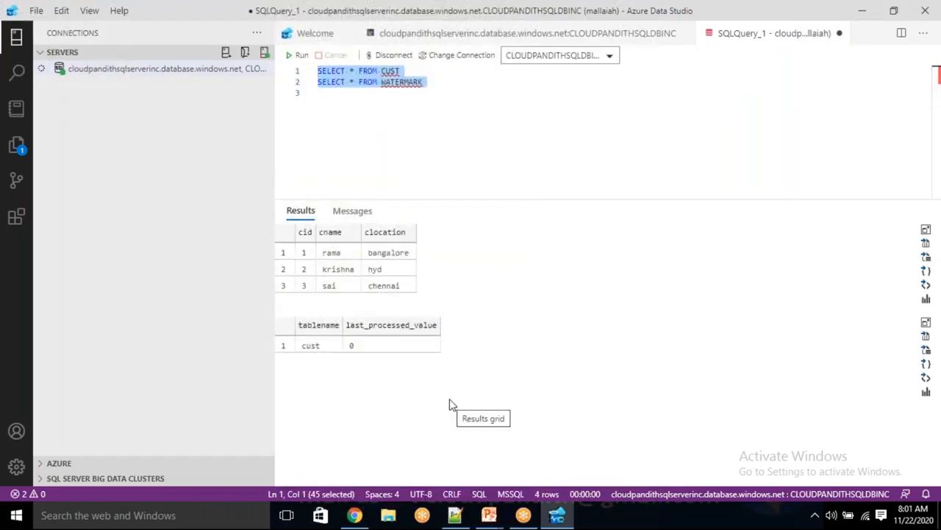
click(355, 515)
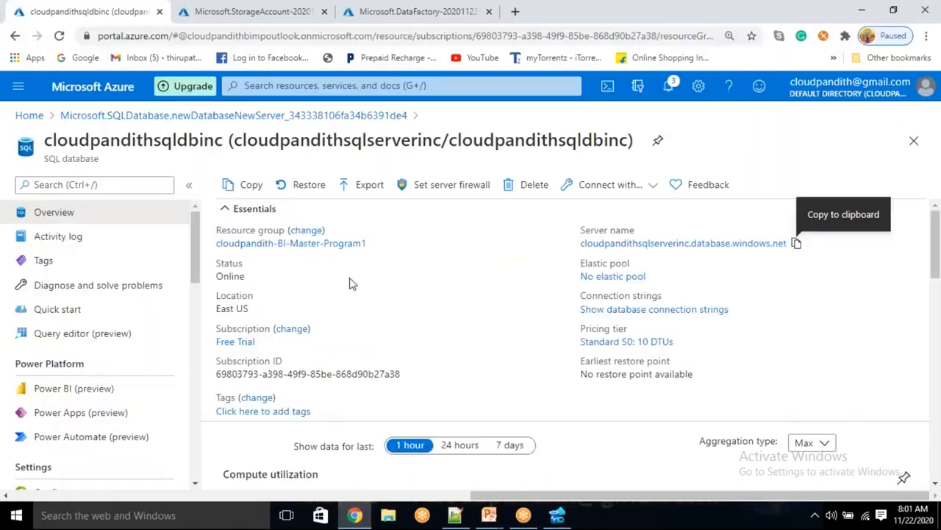
Step: Check that the cloudpandithstorageinc storage account's Containers list is still empty
click(253, 14)
click(326, 411)
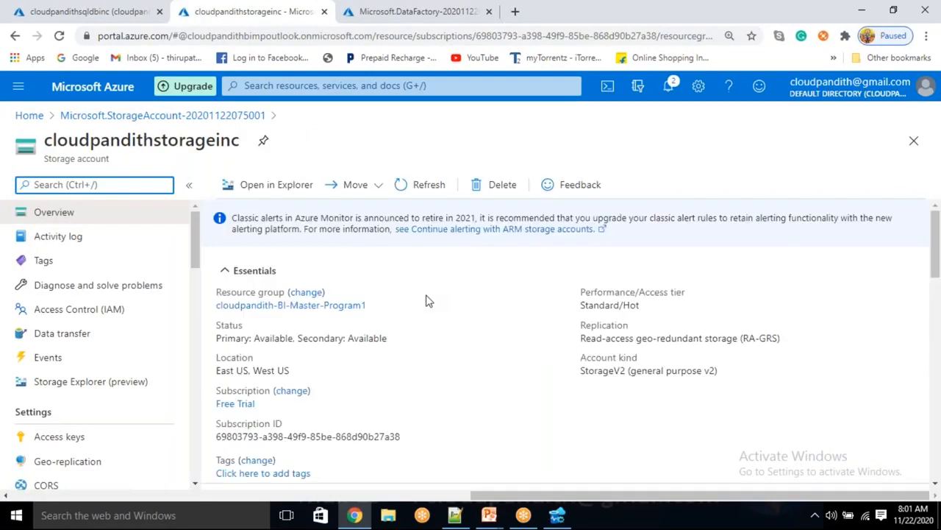
scroll(331, 334, down, 3)
click(301, 321)
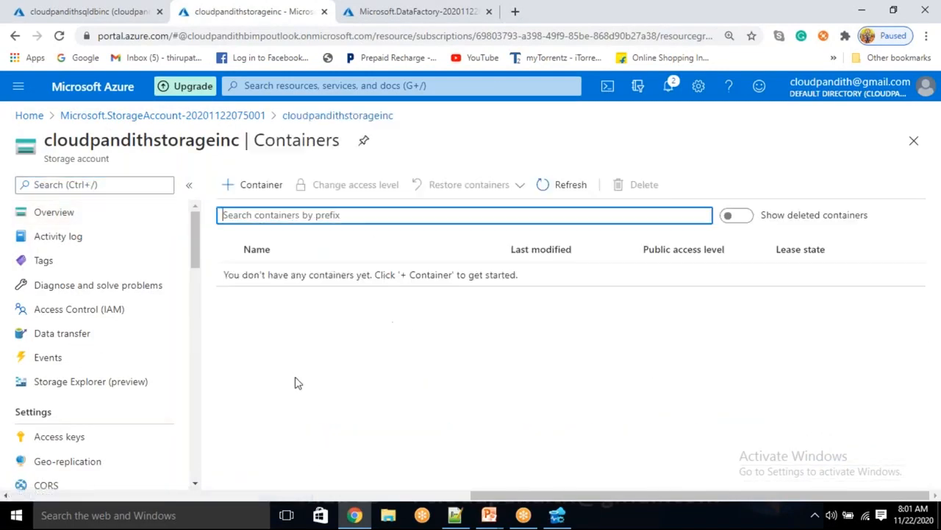
Step: Open the cloudpandithadfv2inc data factory and launch Author & Monitor
click(416, 11)
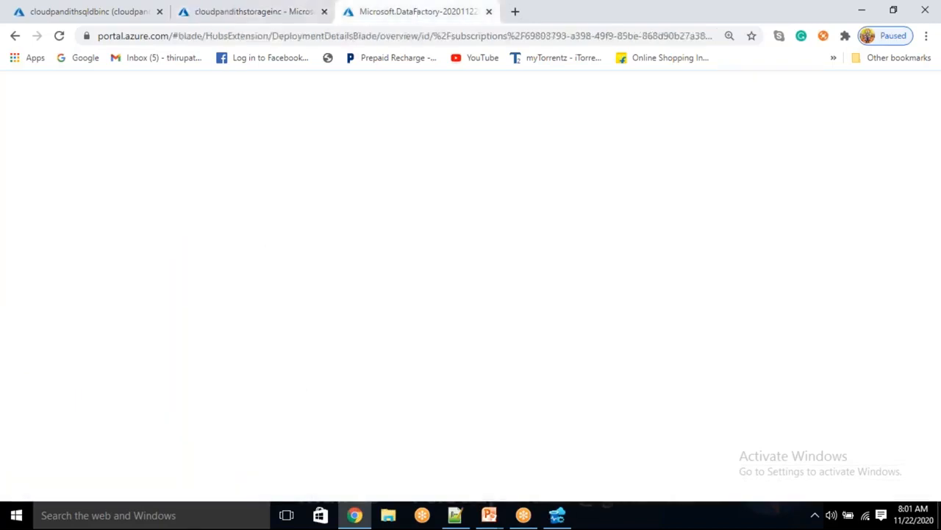
click(311, 418)
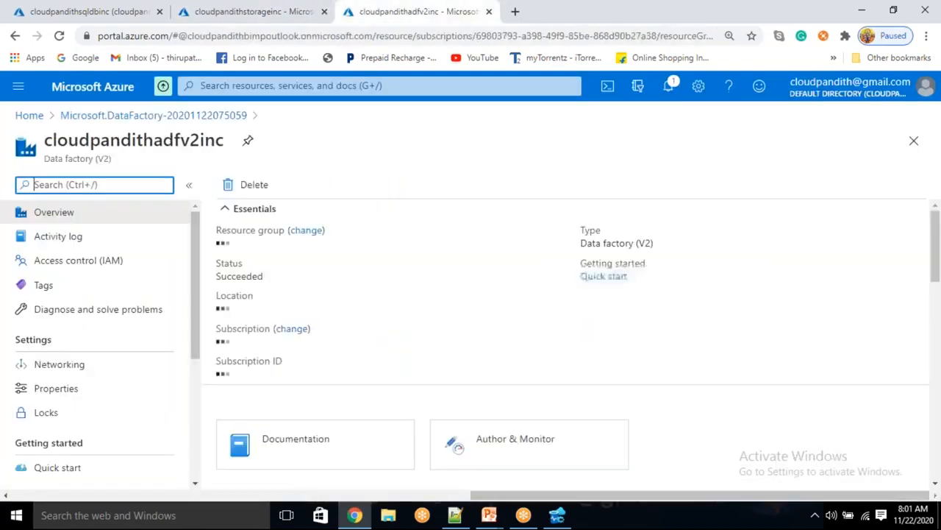
click(512, 444)
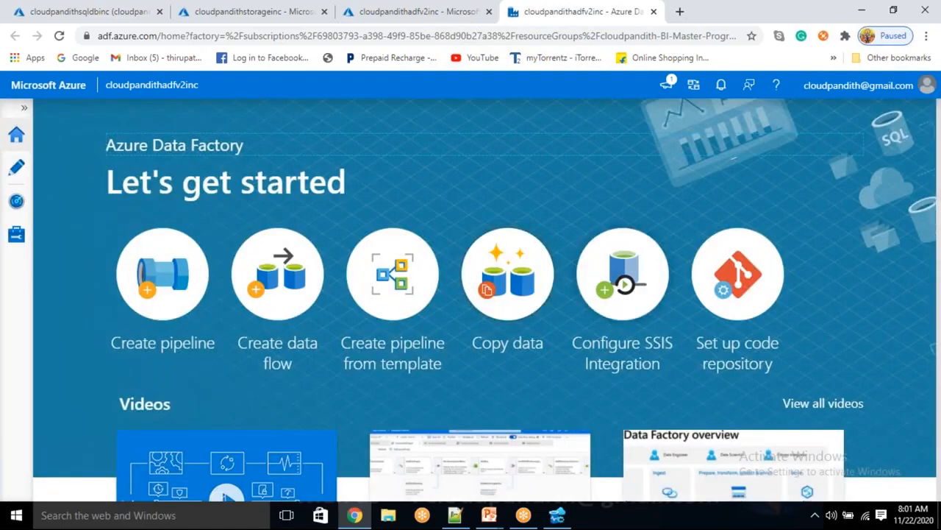
Step: Start a new Azure Blob Storage linked service from the factory's linked services page
click(16, 235)
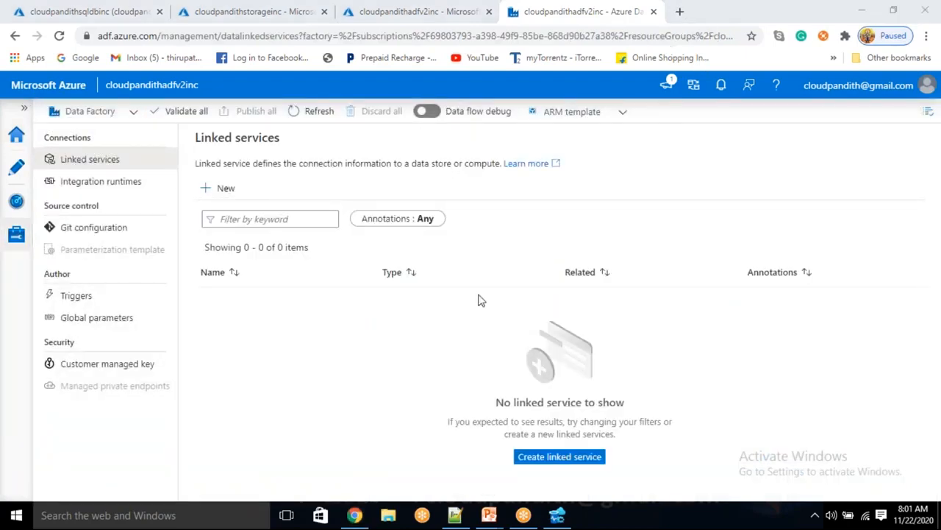
click(224, 187)
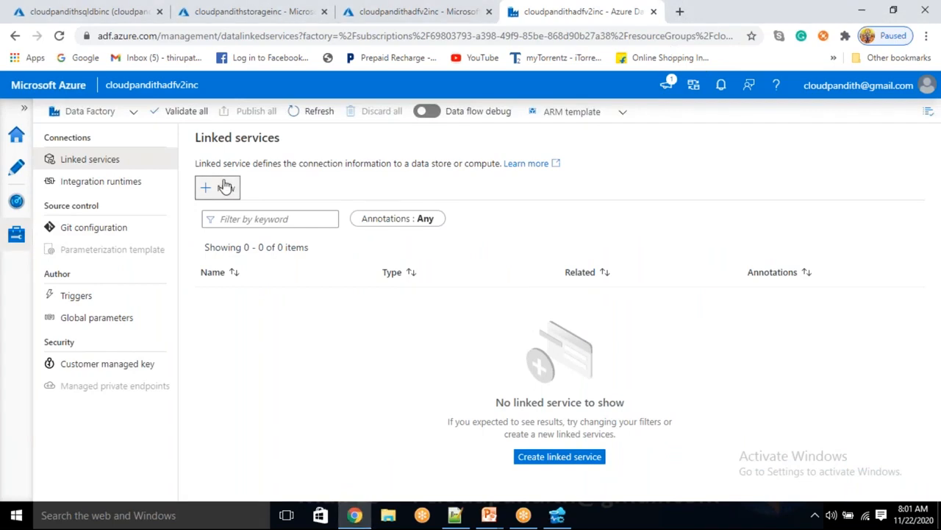
click(703, 410)
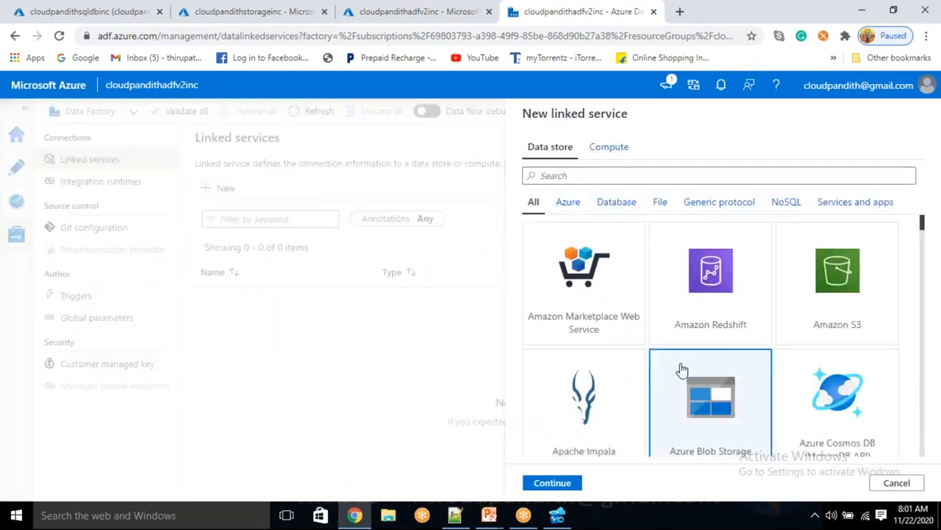
click(565, 486)
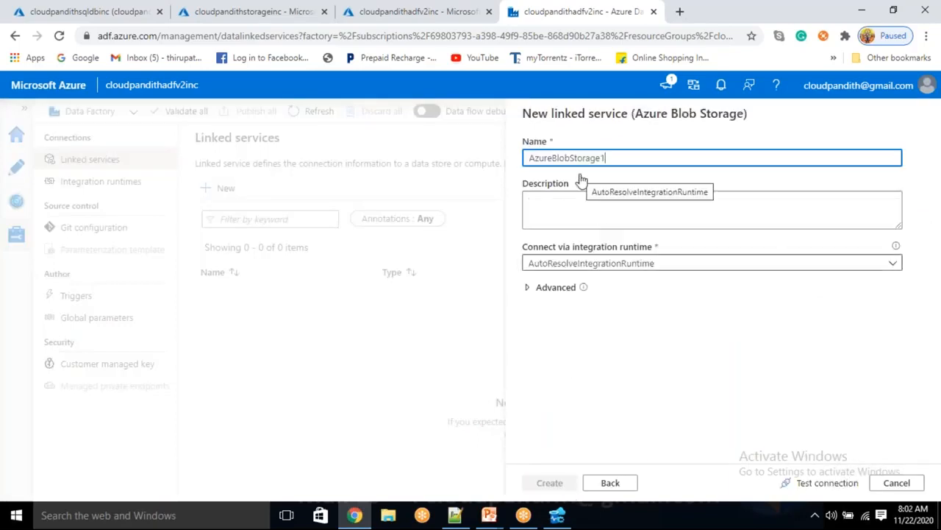
Step: Name it LS_ABS, choose the Free Trial subscription and cloudpandithstorageinc account, and create it
key(ctrl+a)
key(BackSpace)
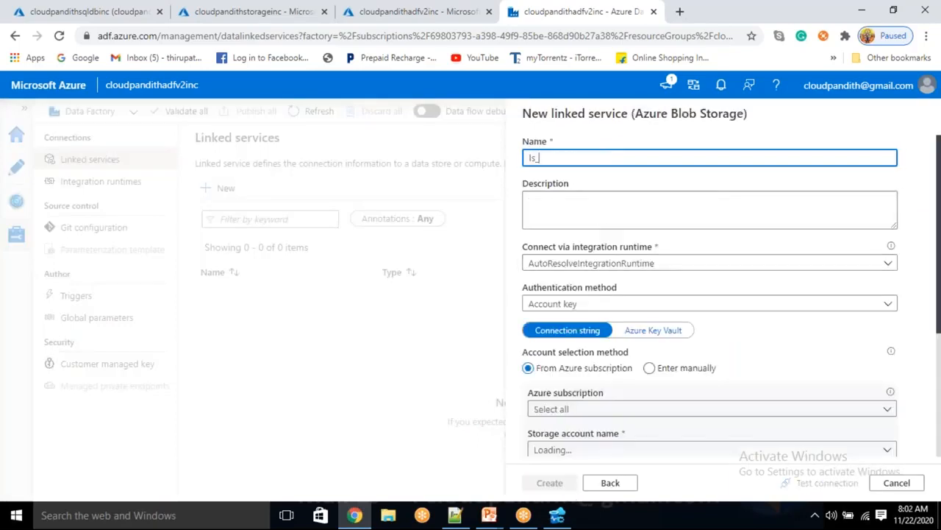
text(LS_A)
text(BS)
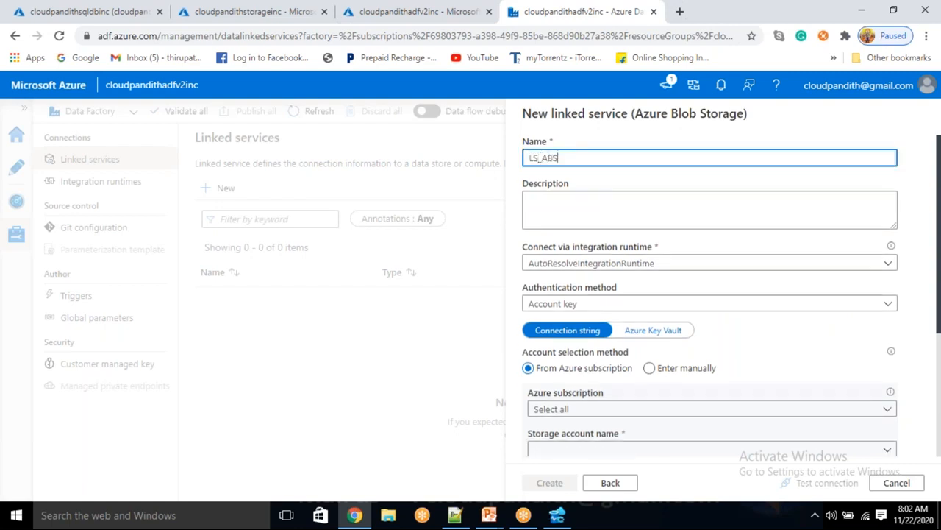
scroll(562, 298, down, 1)
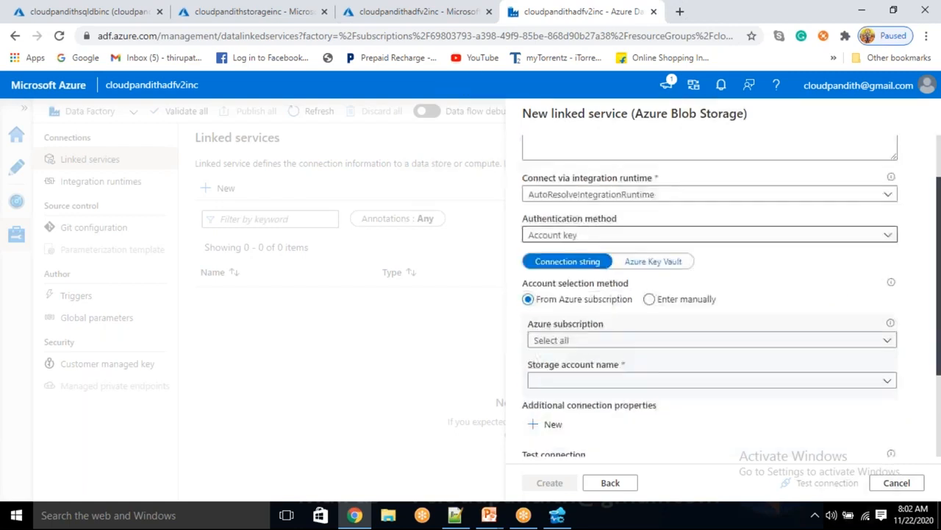
click(592, 342)
click(572, 381)
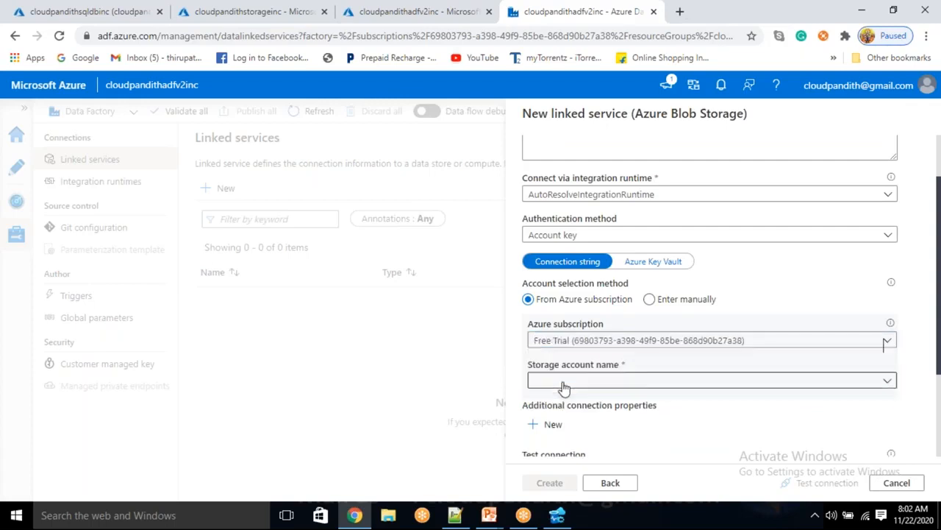
click(564, 380)
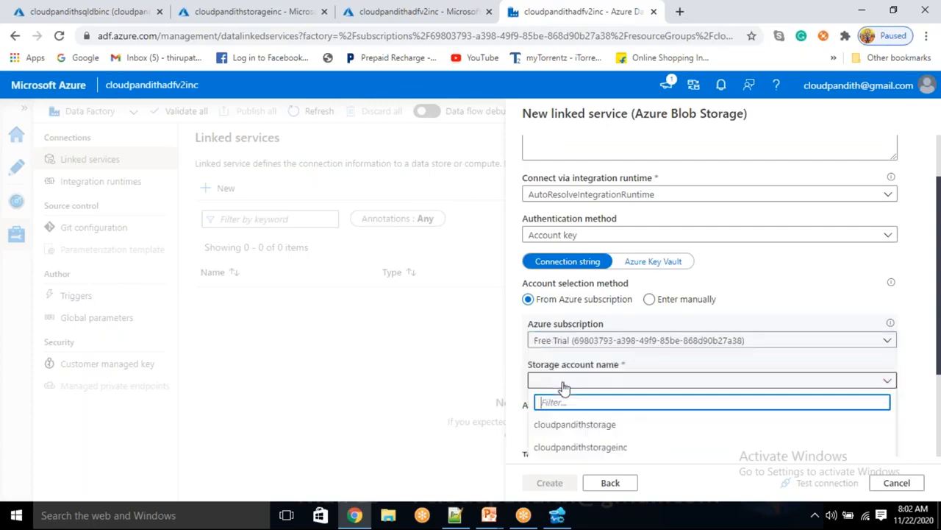
click(566, 447)
scroll(589, 353, down, 2)
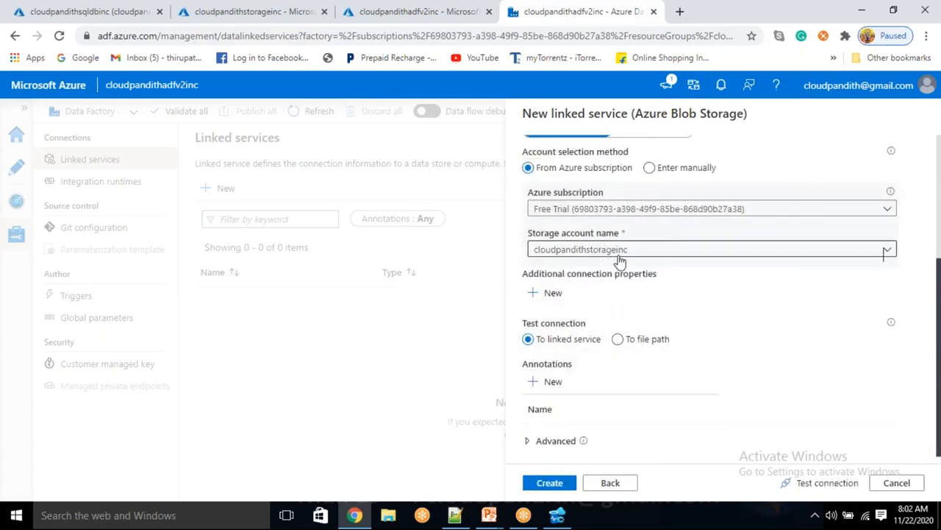
click(551, 481)
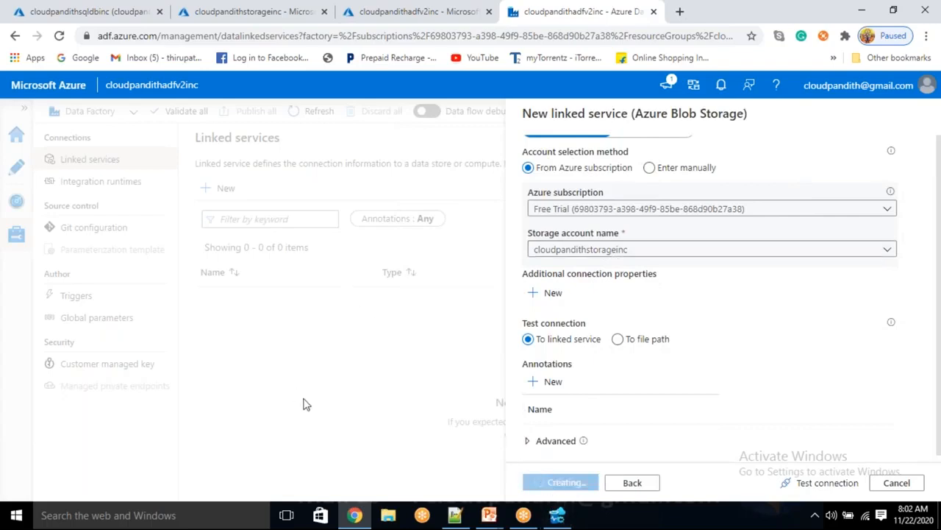
click(225, 189)
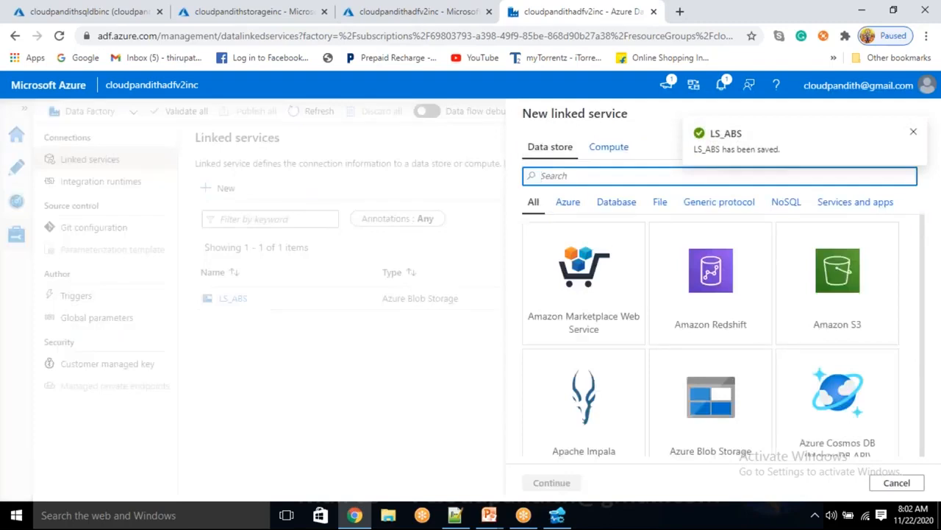
Step: Search 'SQL DA', choose Azure SQL Database, and name the linked service LS_ASDB
text(SQL DA)
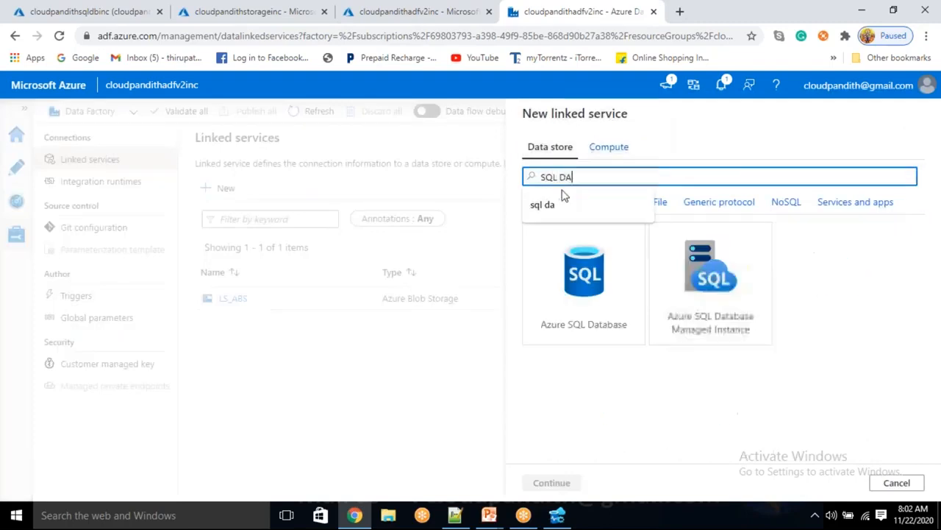
click(592, 312)
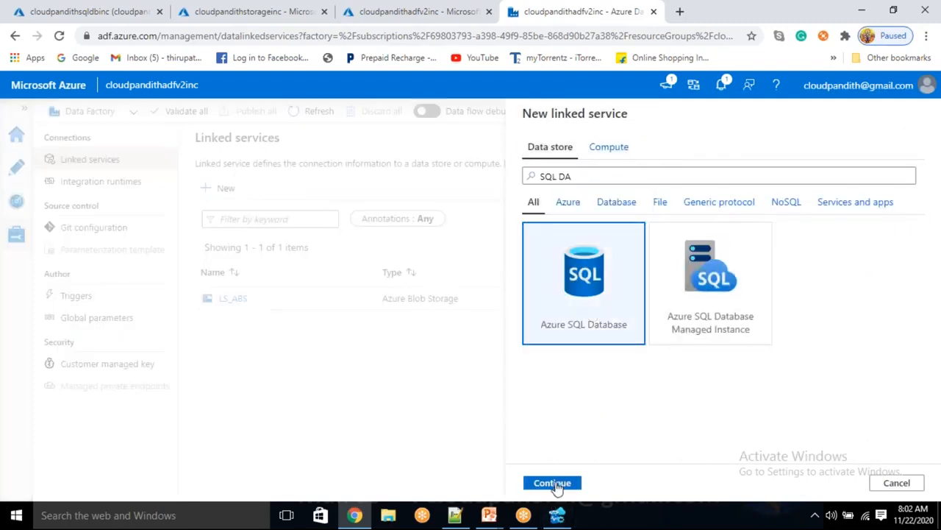
click(553, 482)
double_click(600, 158)
key(BackSpace)
text(ls_)
text(LS_)
text(ASDB)
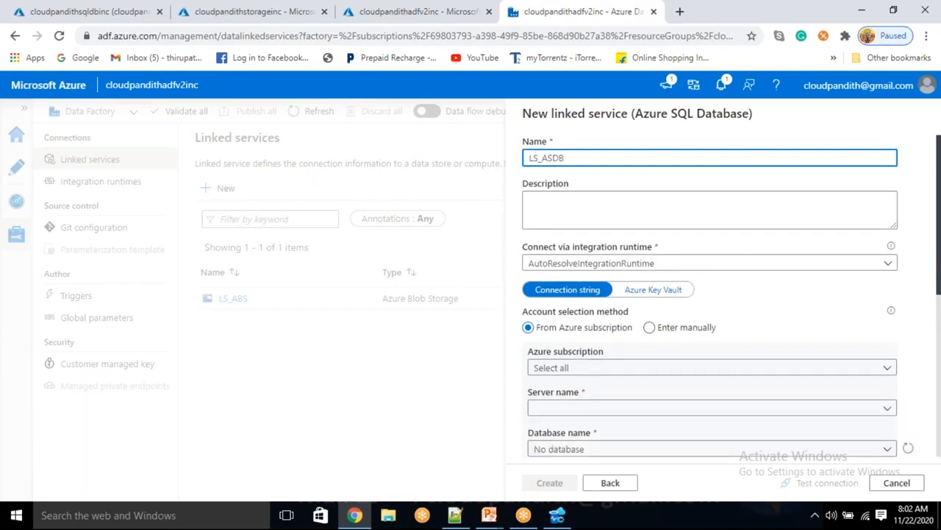
Step: Select the Free Trial subscription, cloudpandithsqlserverinc server and cloudpandithsqldbinc database
click(600, 367)
click(603, 409)
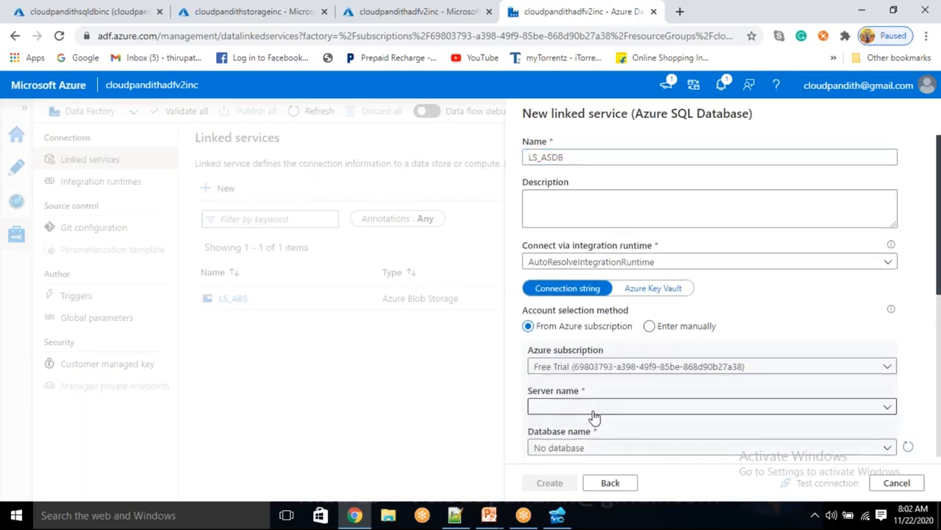
click(595, 413)
click(572, 448)
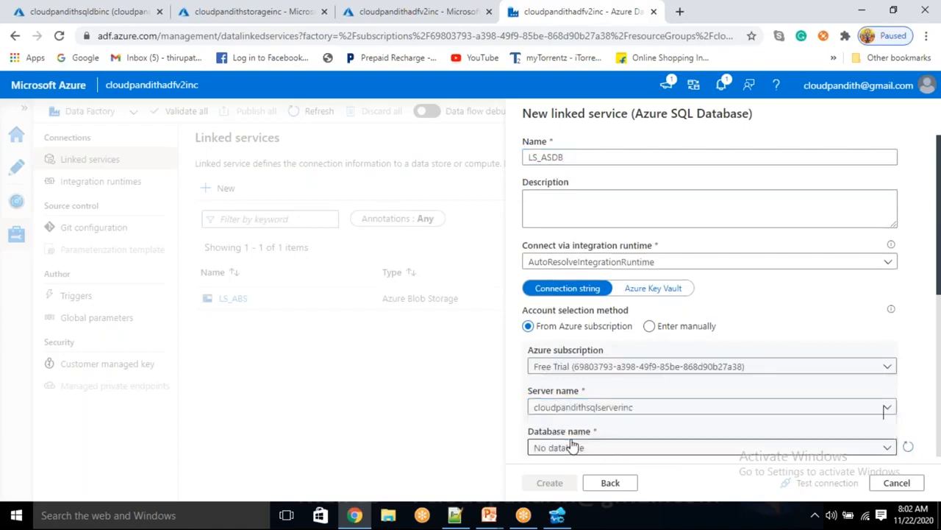
scroll(574, 438, down, 2)
click(581, 310)
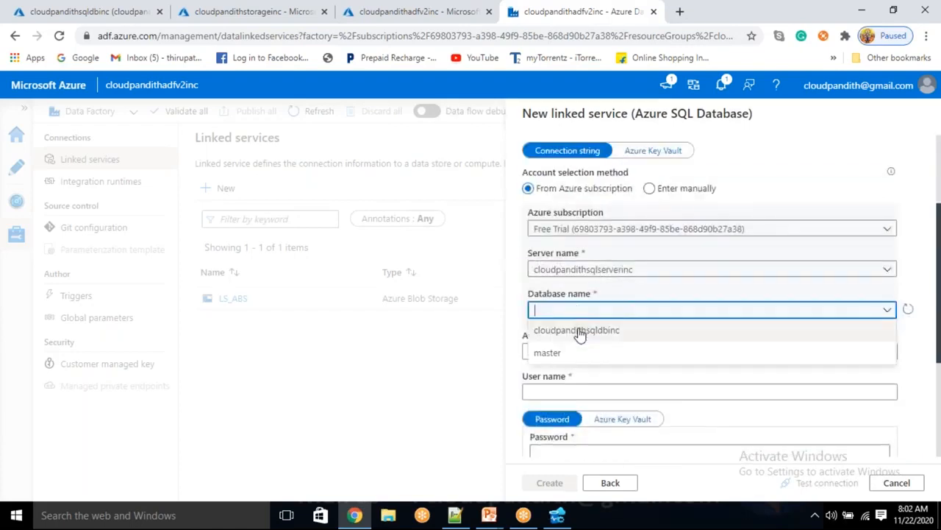
click(580, 332)
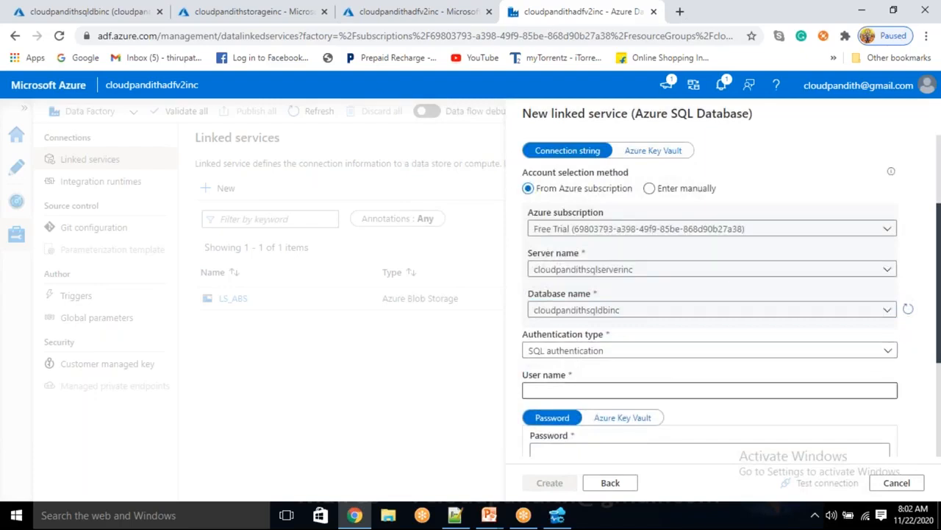
Step: Enter the SQL login user name and password, test the connection, and create the linked service
click(552, 391)
text(mallaiah)
key(Tab)
text(***********)
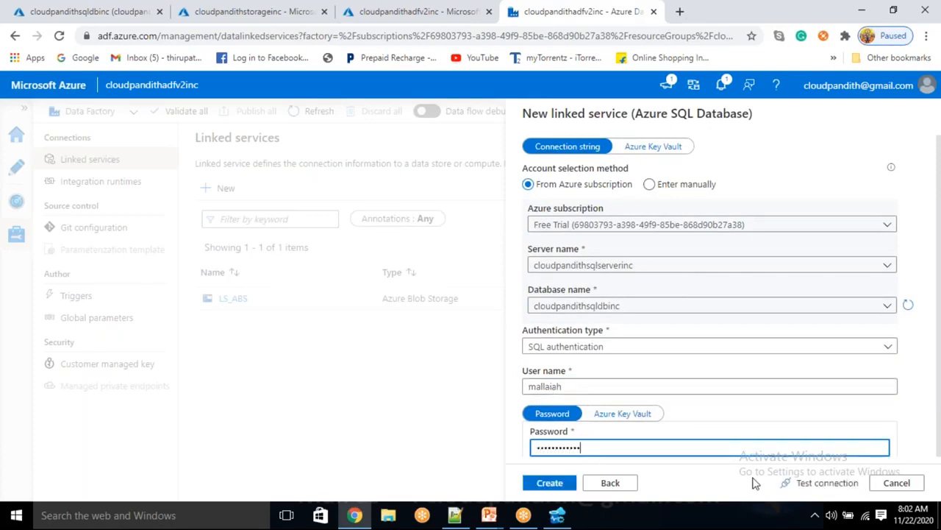
click(795, 483)
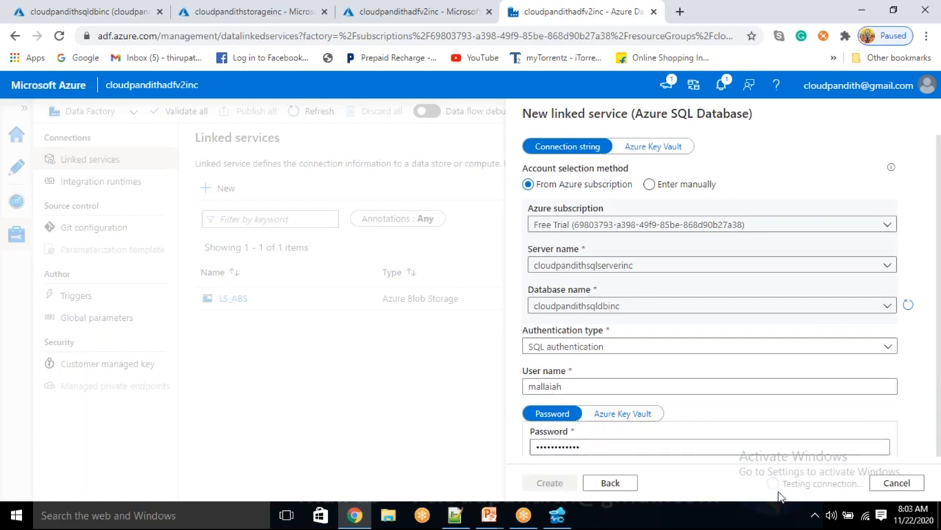
click(565, 484)
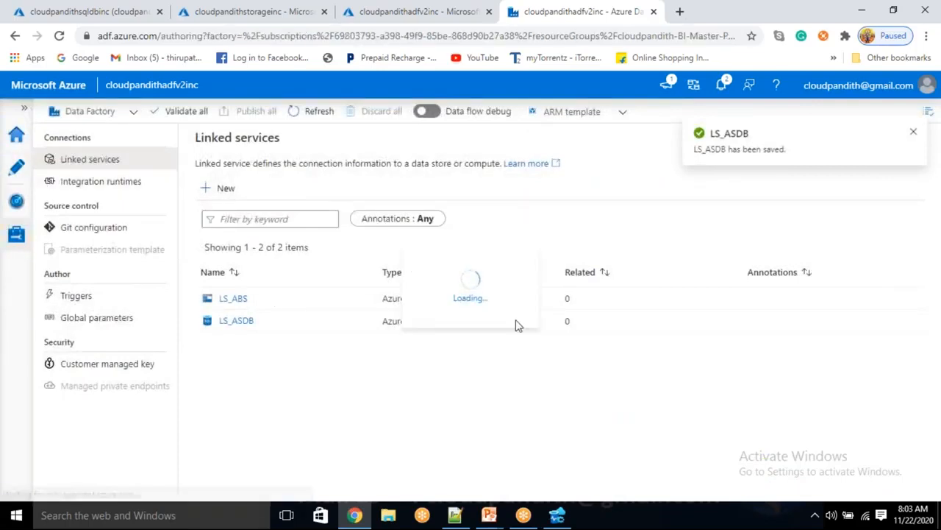
click(218, 165)
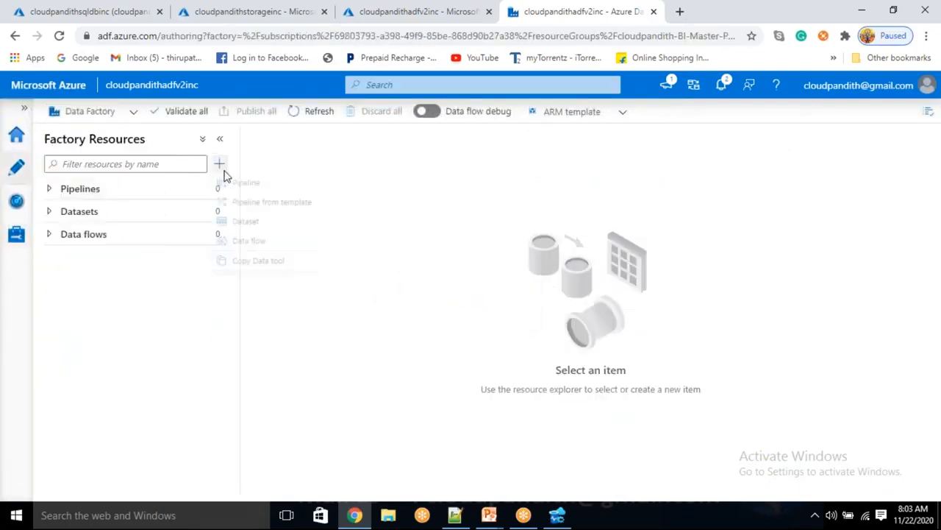
Step: Create a new pipeline named PL_DATA_SQLDB_Blob_Incrementally
click(248, 184)
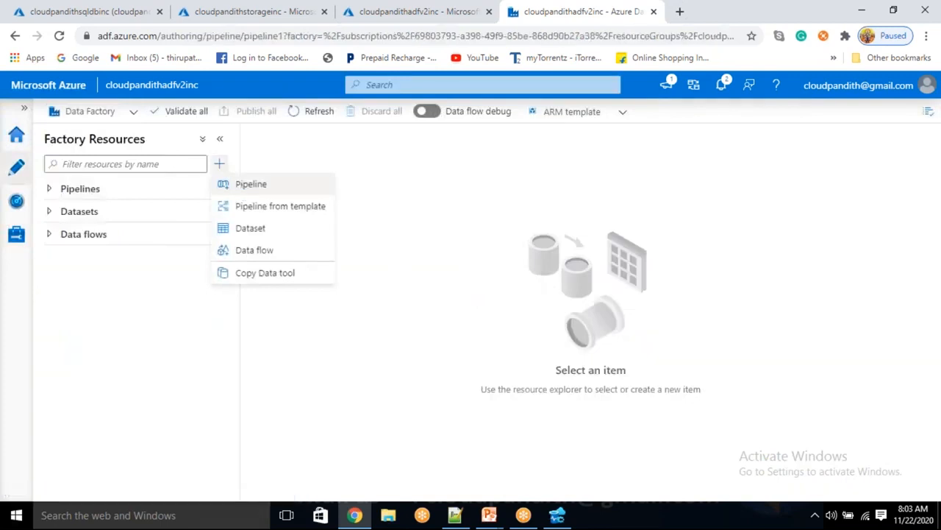
click(798, 258)
drag(799, 258, 725, 248)
key(BackSpace)
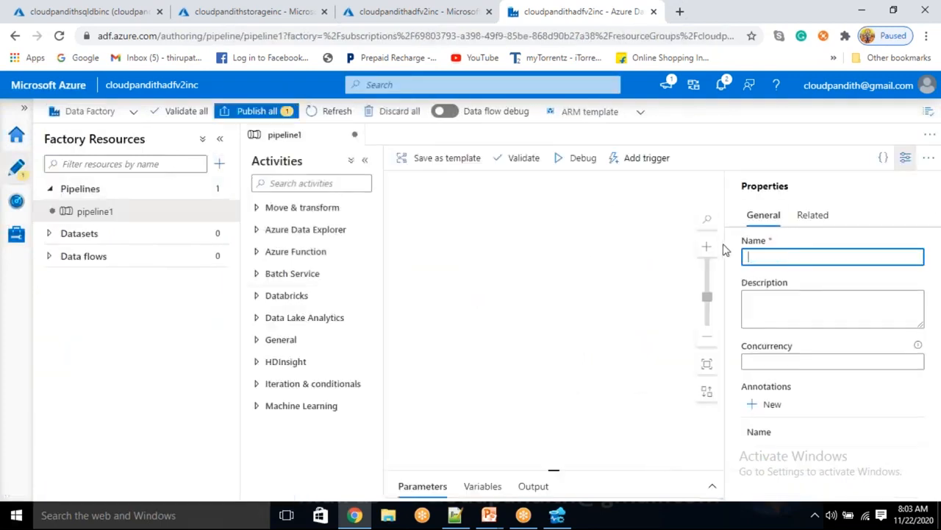
text(p)
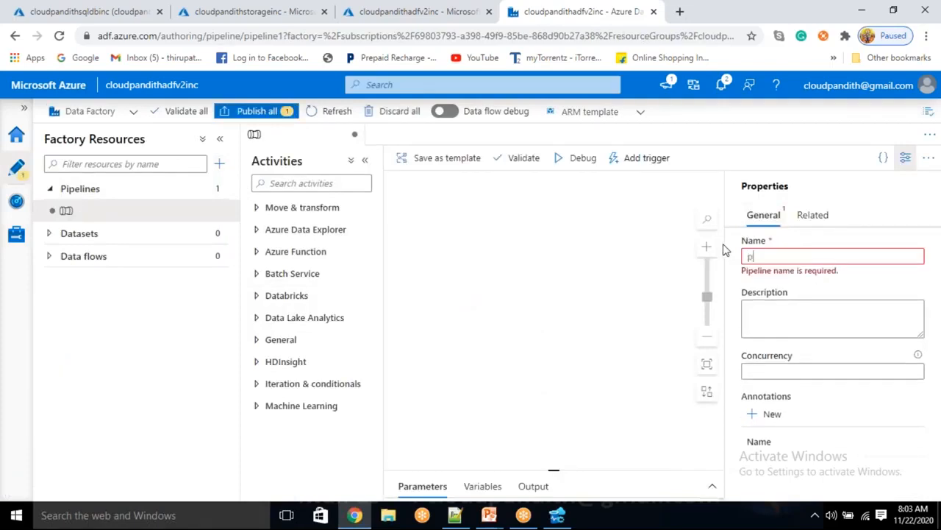
text(pl_pl)
key(BackSpace)
key(BackSpace)
text(PL_)
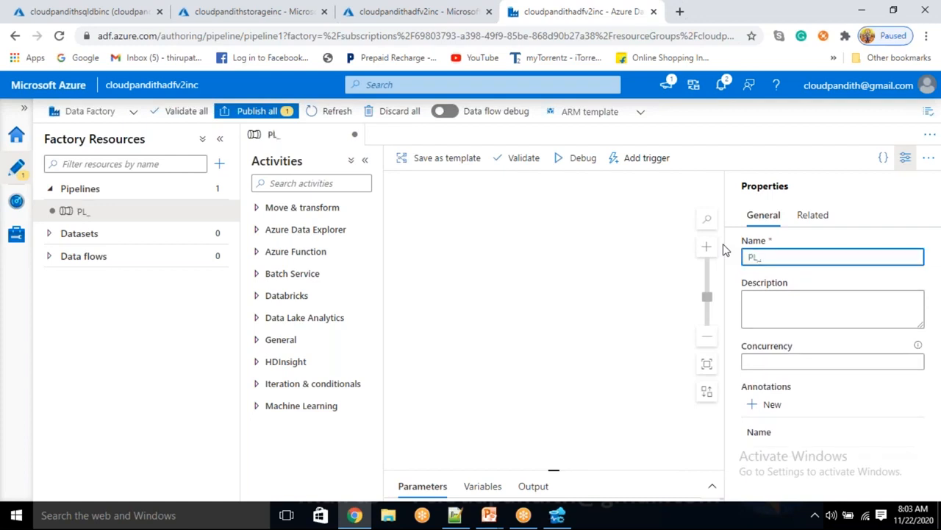
text(DATA_SQLDB_Blob_Incrementally)
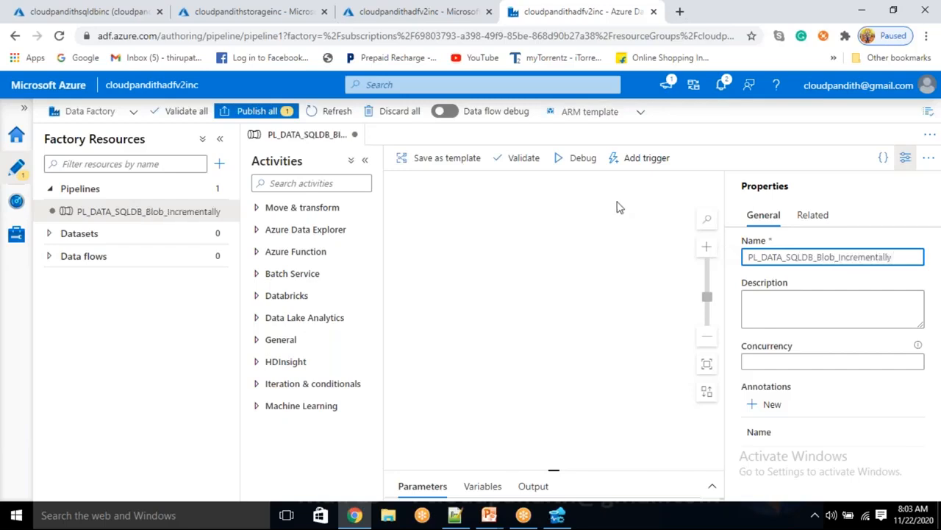
Step: Add a Lookup activity from General to the canvas and rename it Lookup_getmaxvalue
click(905, 157)
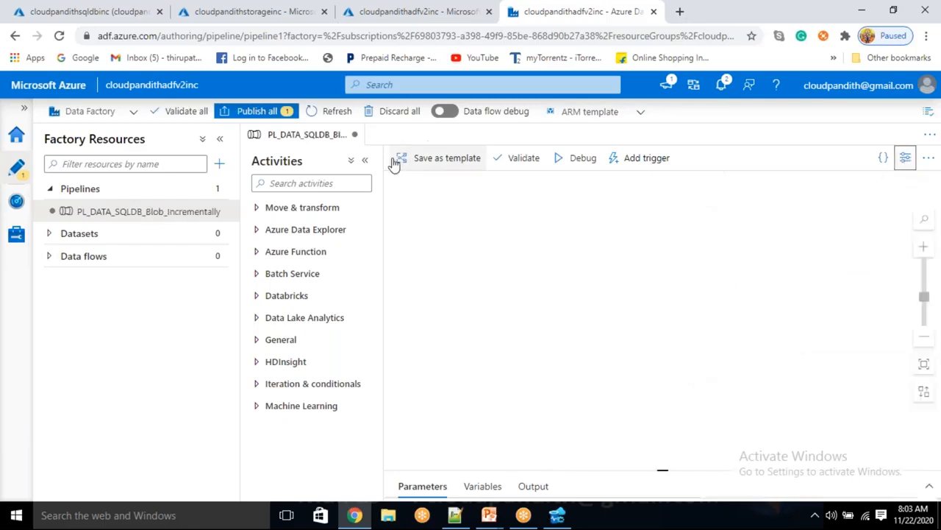
click(281, 340)
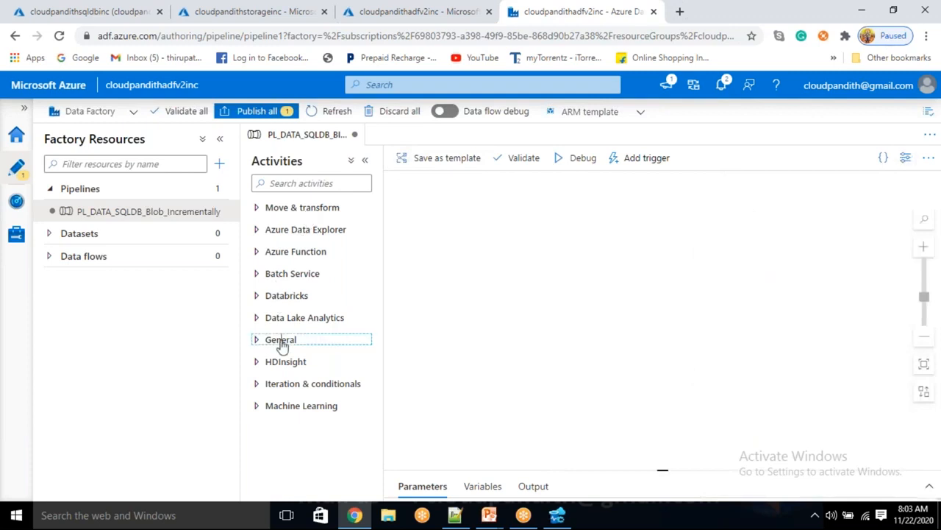
scroll(282, 345, down, 2)
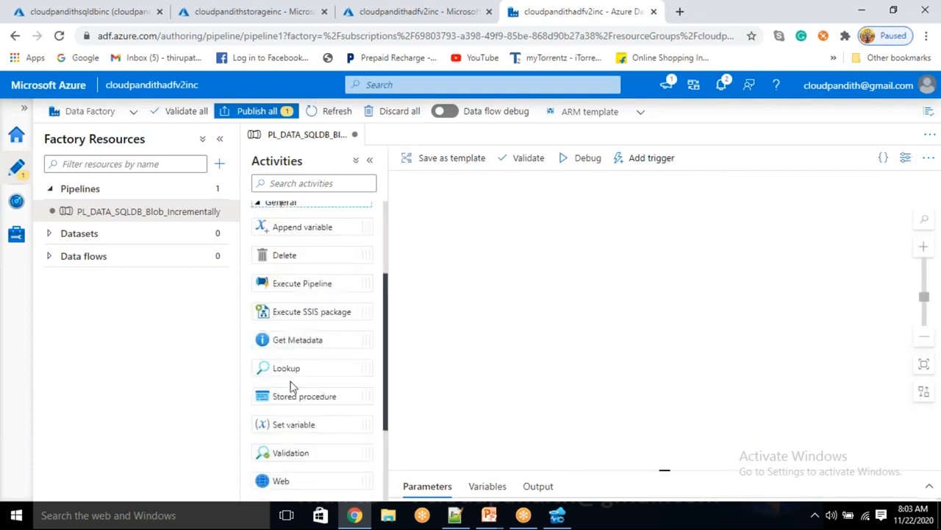
drag(284, 368, 508, 229)
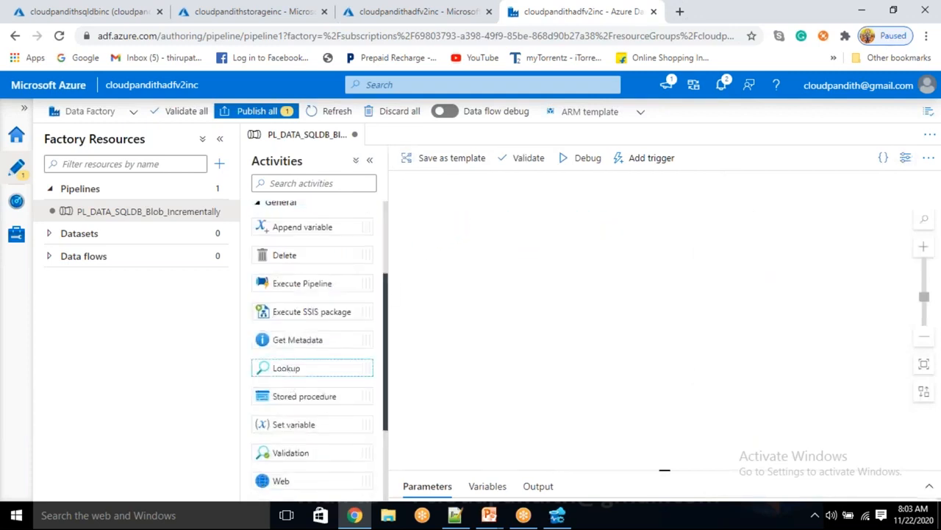
click(587, 341)
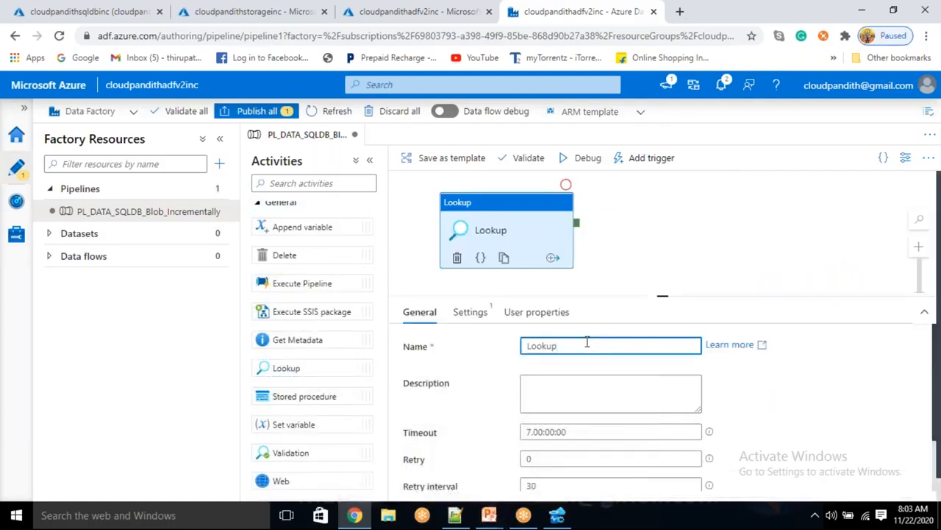
text(_getmaxvalue)
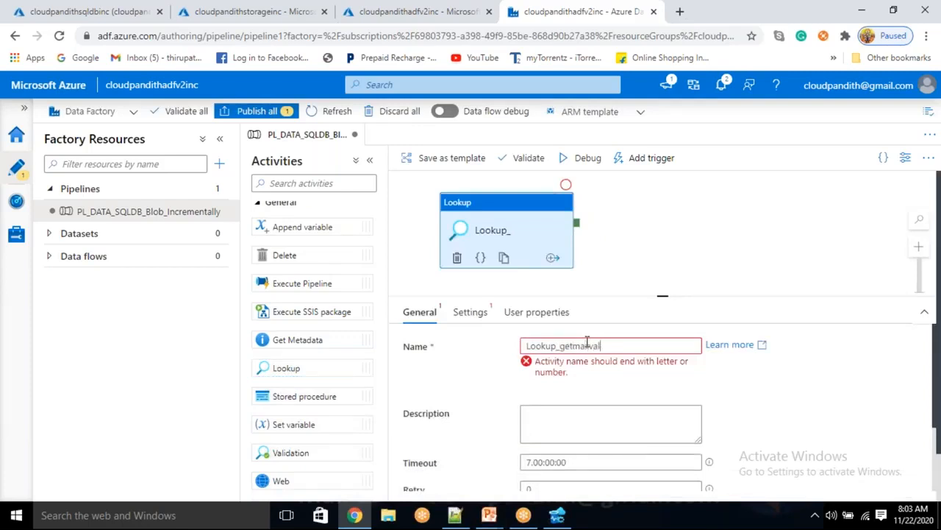
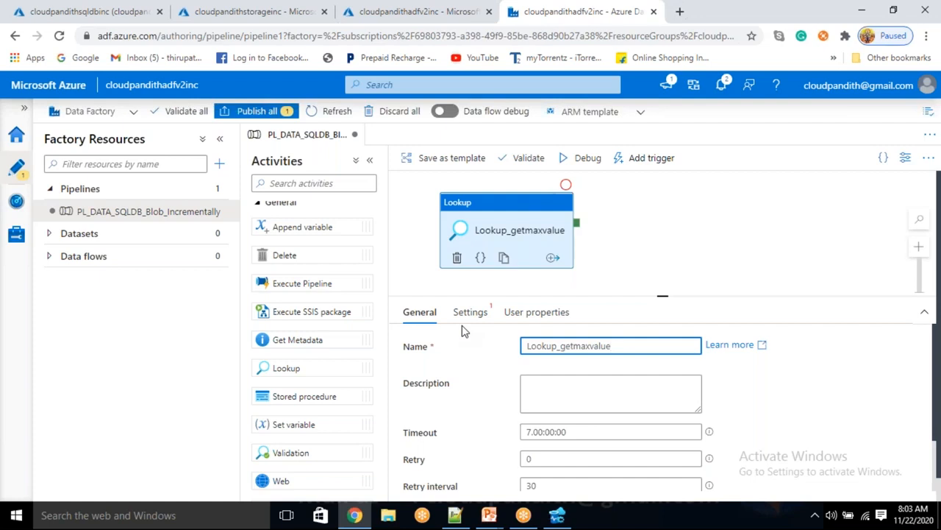
Step: Start a new Azure SQL Database source dataset from the Lookup's settings
click(464, 313)
click(727, 346)
text(sql data)
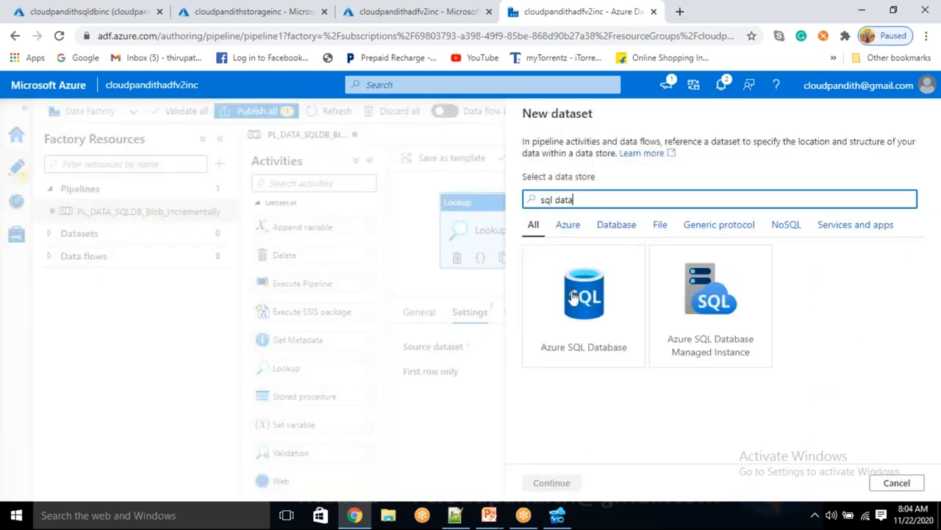
click(455, 515)
click(160, 304)
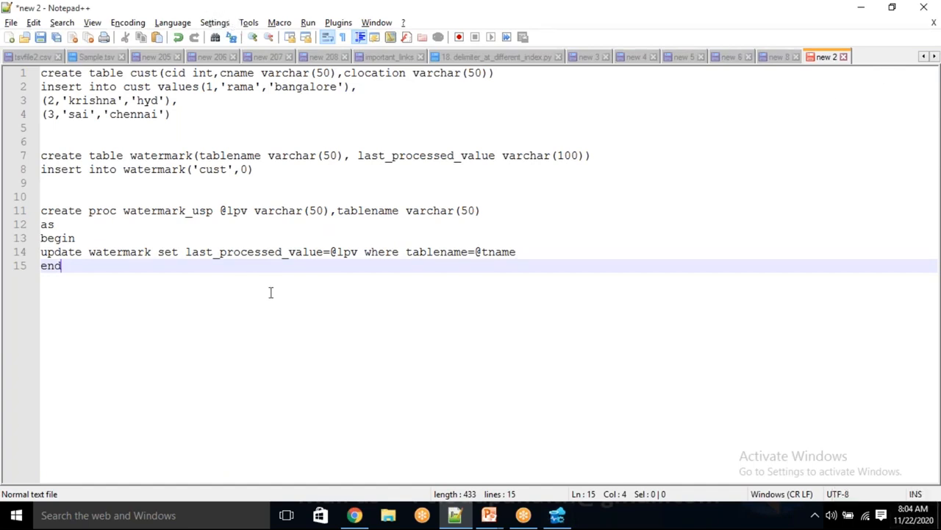
key(alt+Tab)
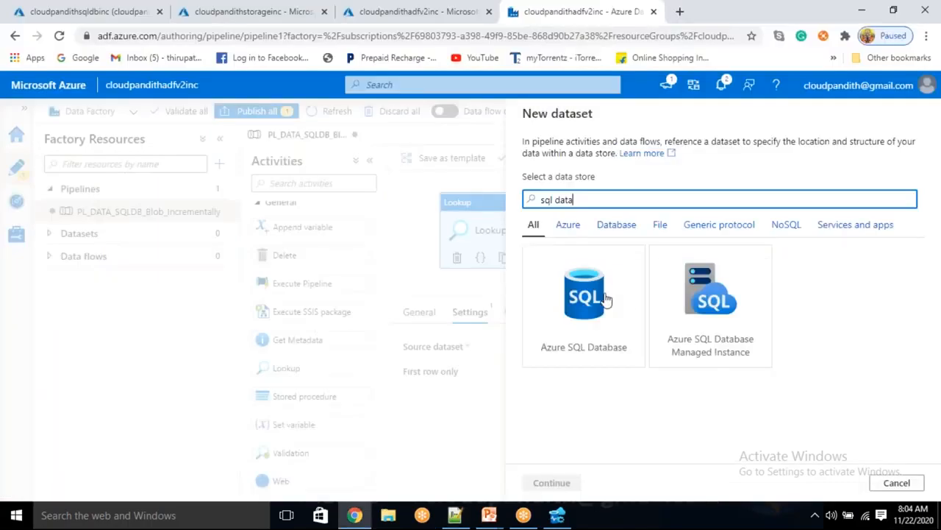
click(605, 297)
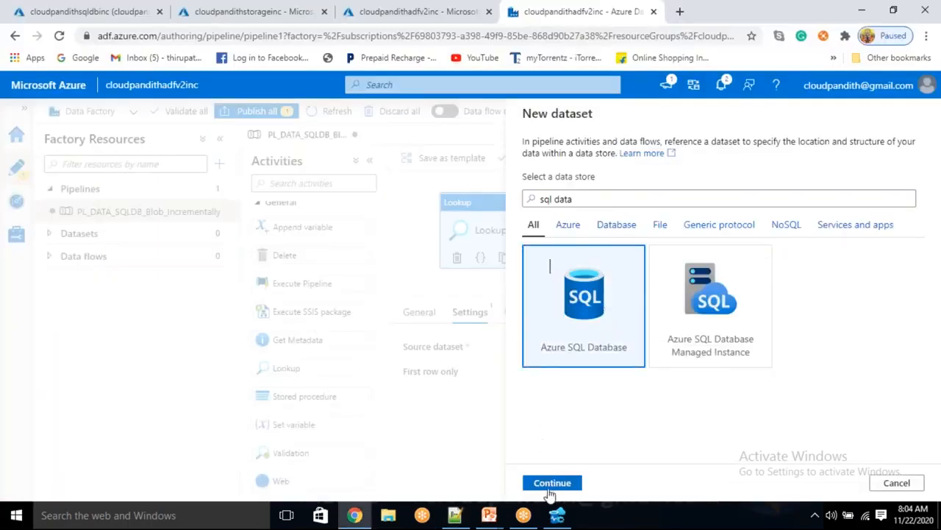
click(552, 483)
Step: Name the dataset DS_ASDB_Genric, link it to LS_ASDB with no table, and create it
drag(615, 157, 504, 158)
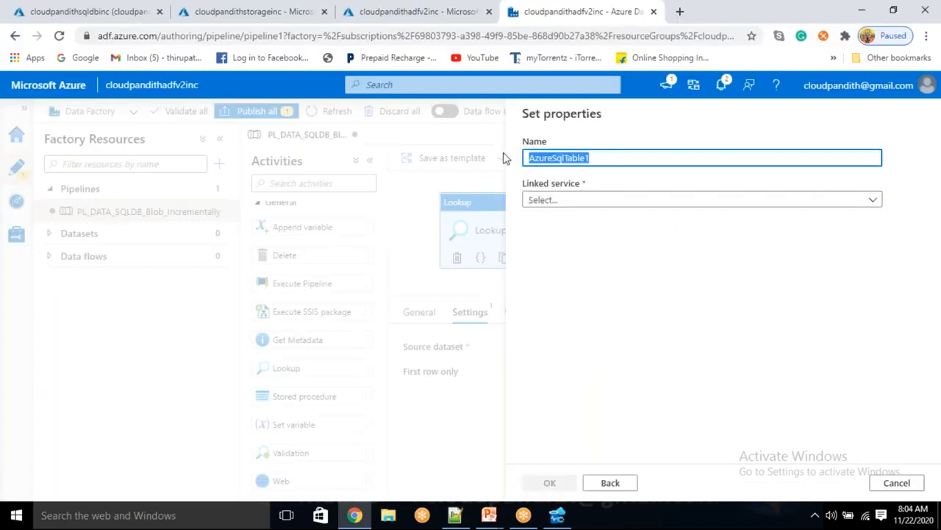
key(BackSpace)
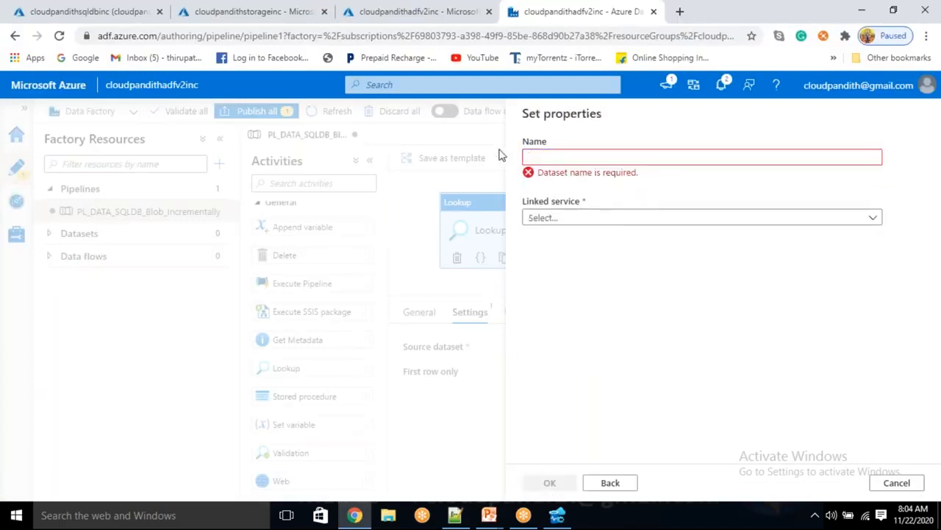
text(DS_ASD)
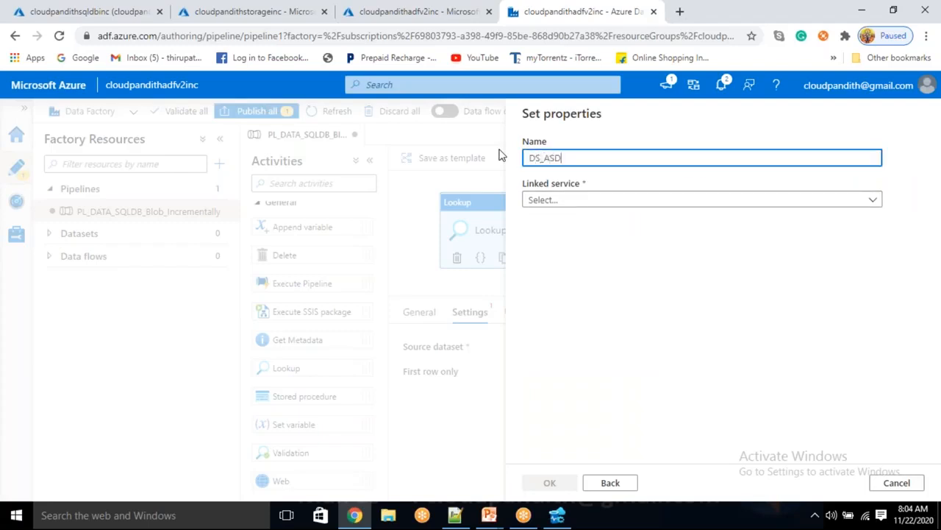
text(B_)
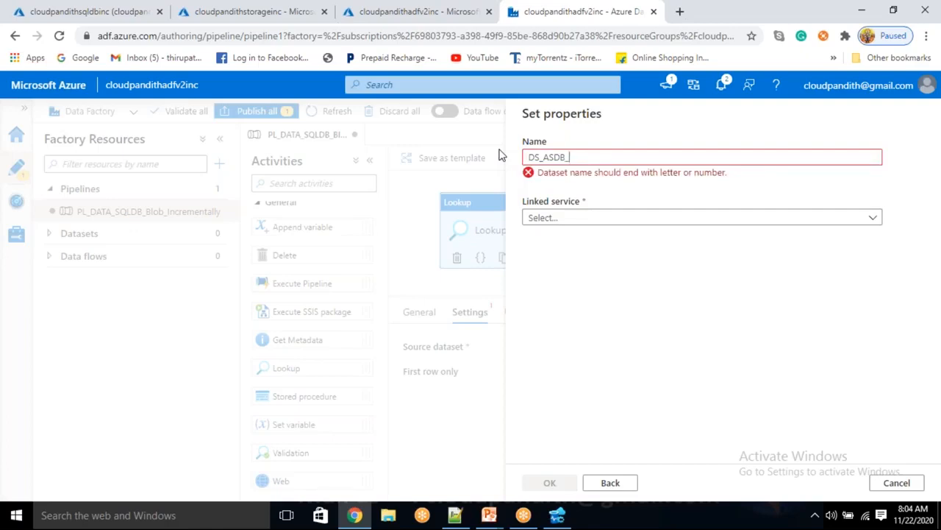
text(GENRIC)
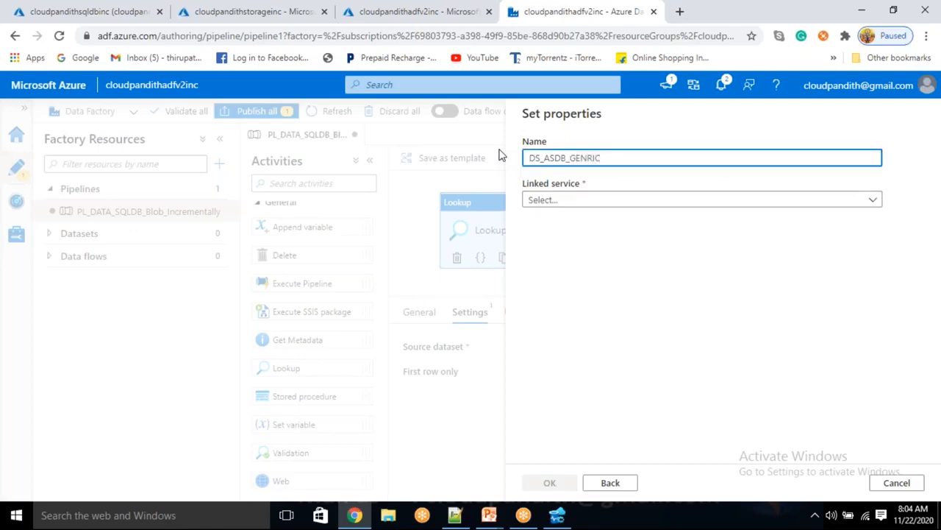
key(BackSpace)
key(BackSpace)
key(BackSpace)
key(BackSpace)
text(enric)
click(566, 205)
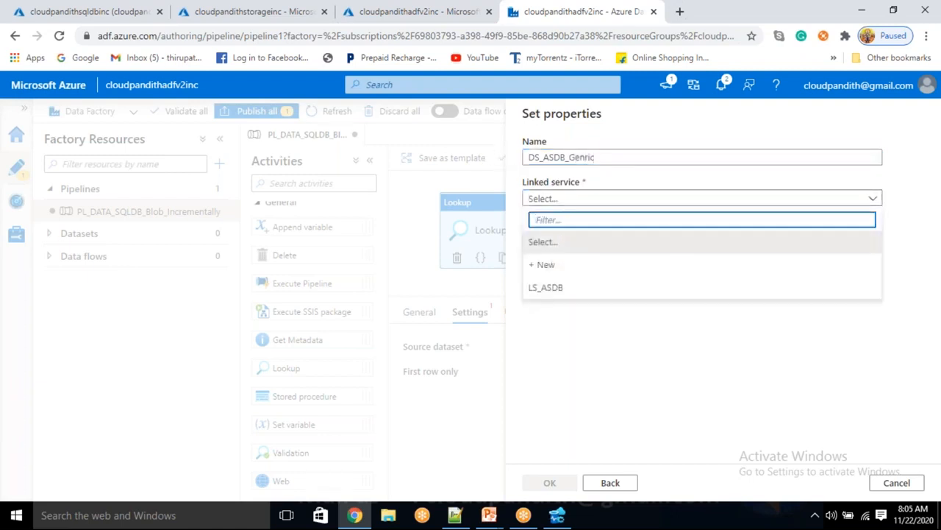
click(536, 293)
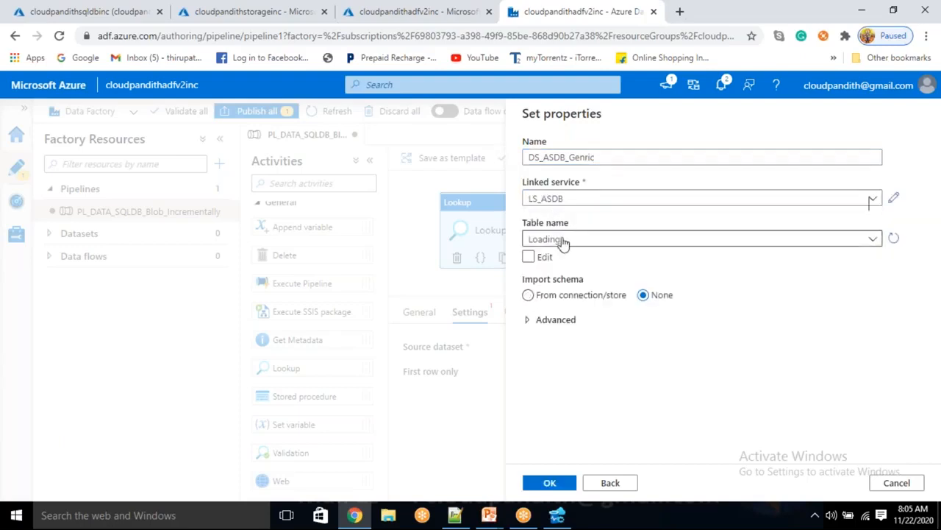
click(563, 241)
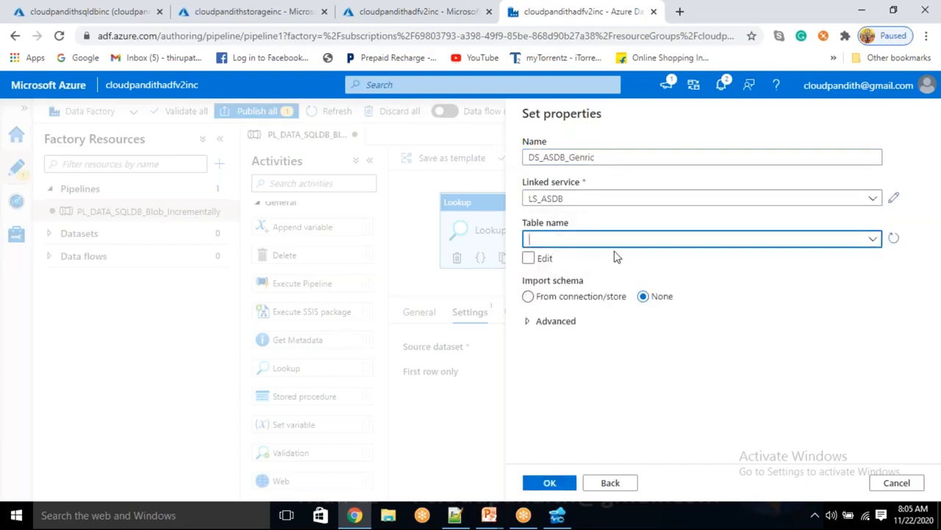
click(564, 487)
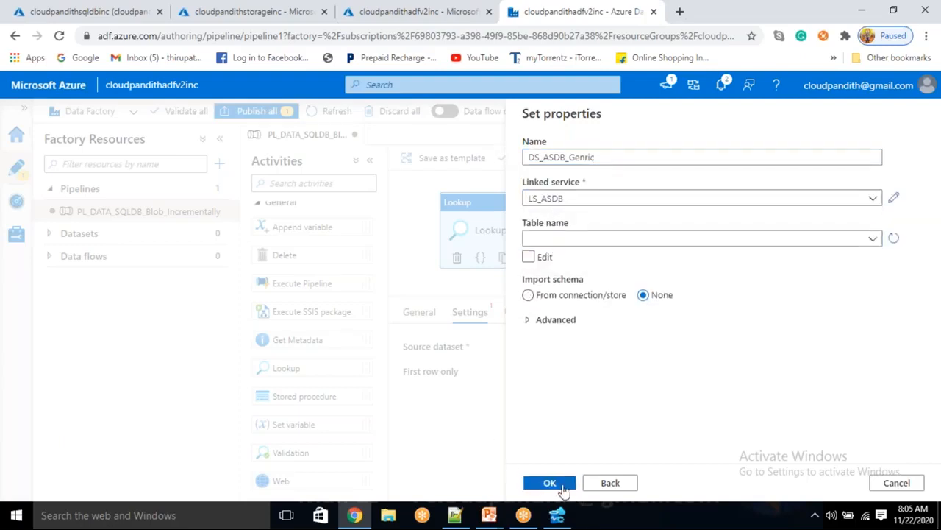
click(545, 485)
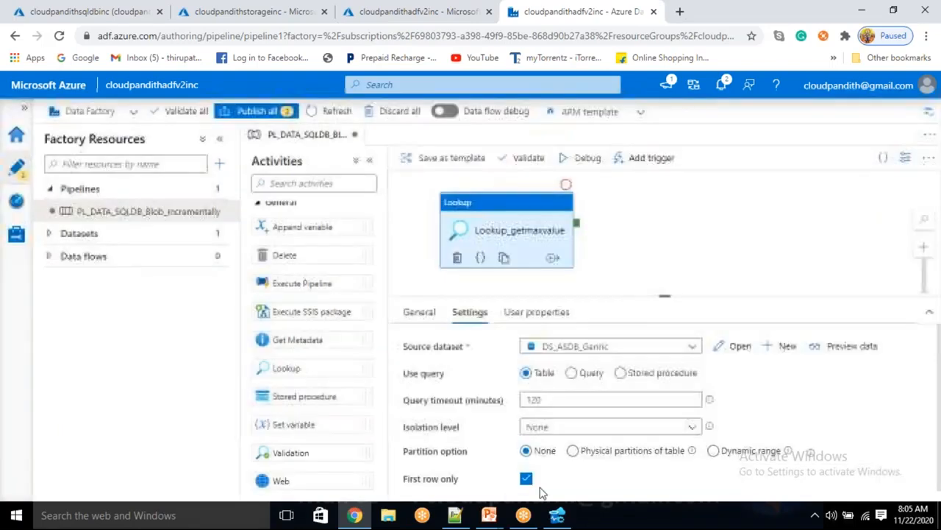
Step: Set the Lookup to use the query select max(cid) as maxvalue from cust
click(572, 373)
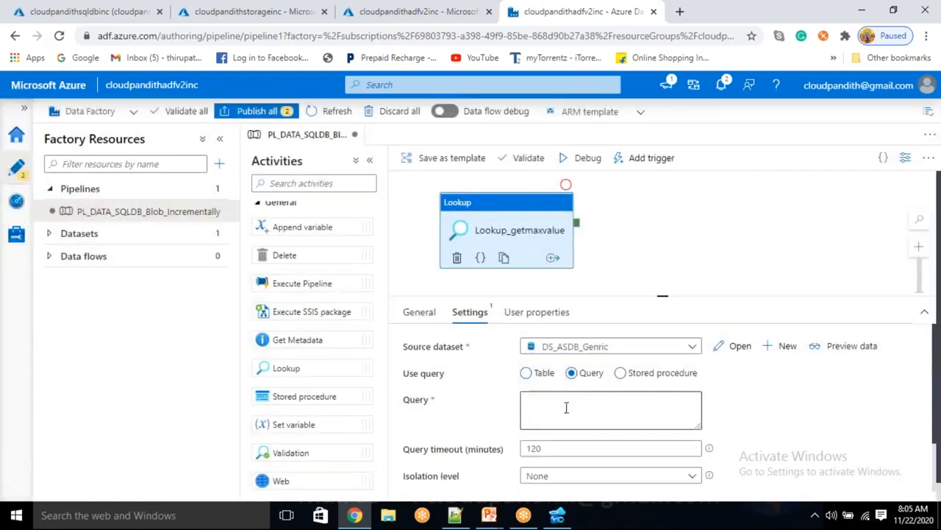
click(567, 407)
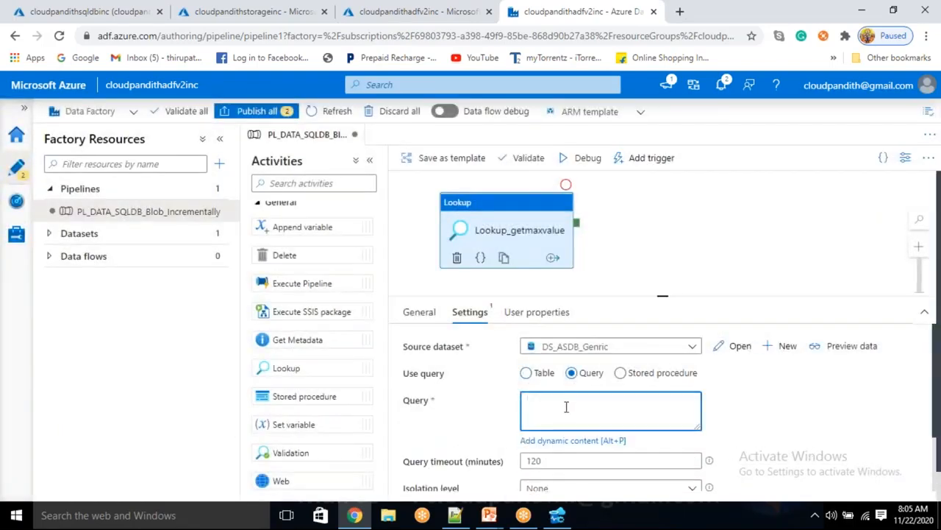
text(select * from )
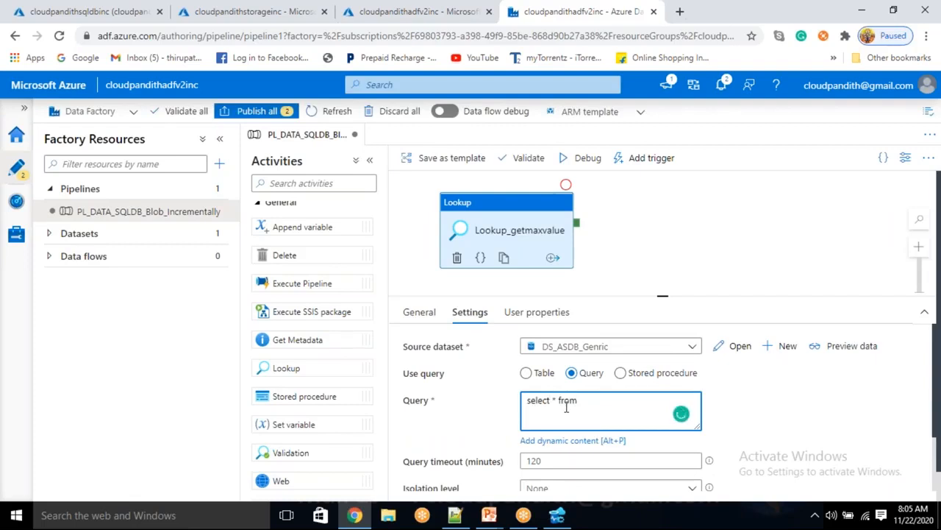
text(cust)
key(ctrl+Left)
key(ctrl+Left)
key(BackSpace)
key(BackSpace)
text(max (cid_ a)
key(BackSpace)
text() as max)
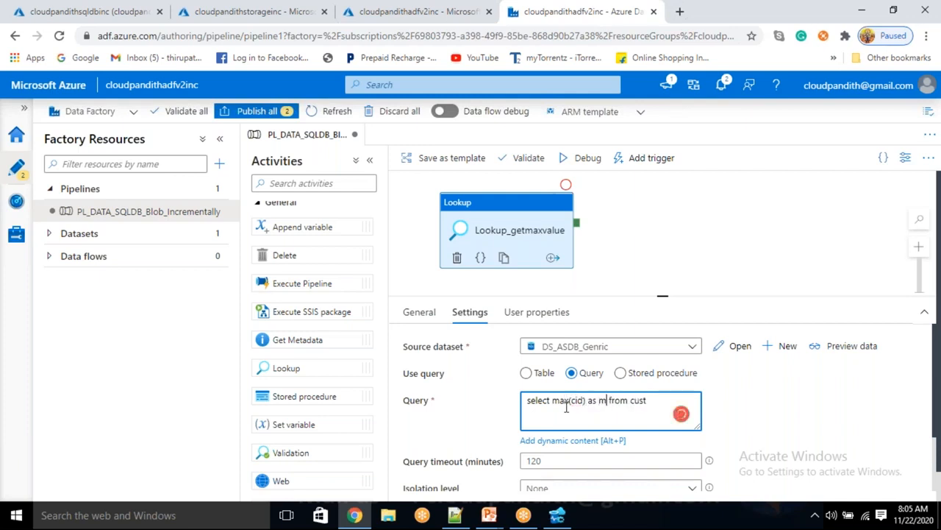
text(value)
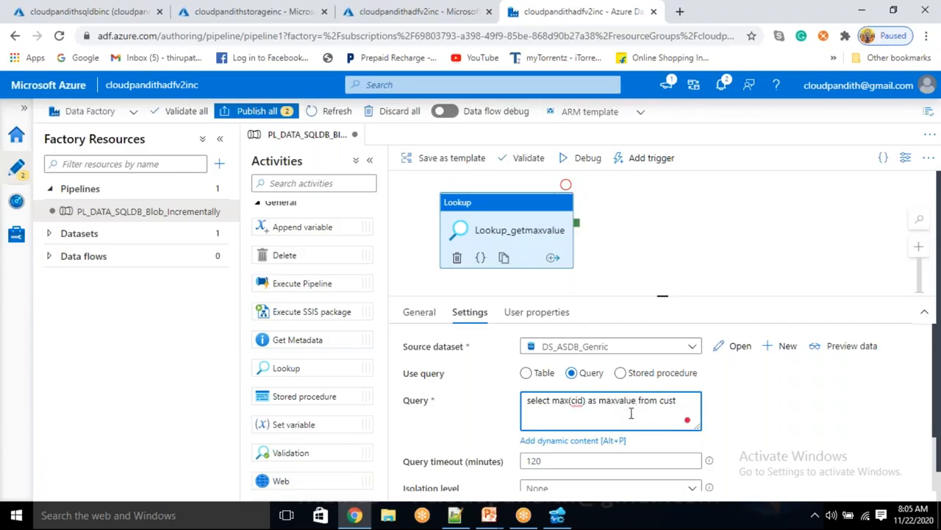
Step: Preview the query result (maxvalue 3), then clone the Lookup activity
click(832, 347)
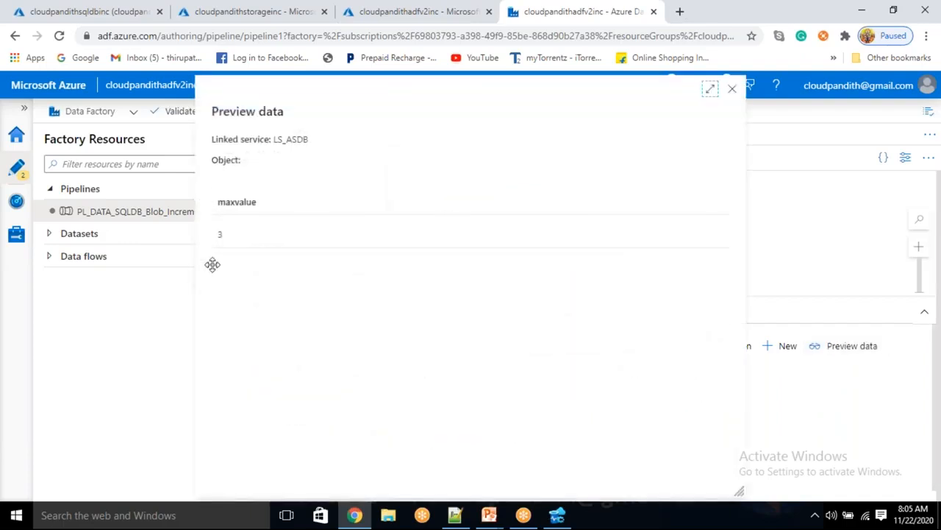
click(732, 89)
click(505, 218)
click(502, 252)
Step: Move the cloned Lookup beneath Lookup_getmaxvalue and rename it Lookup_get_LPV
drag(663, 296, 663, 340)
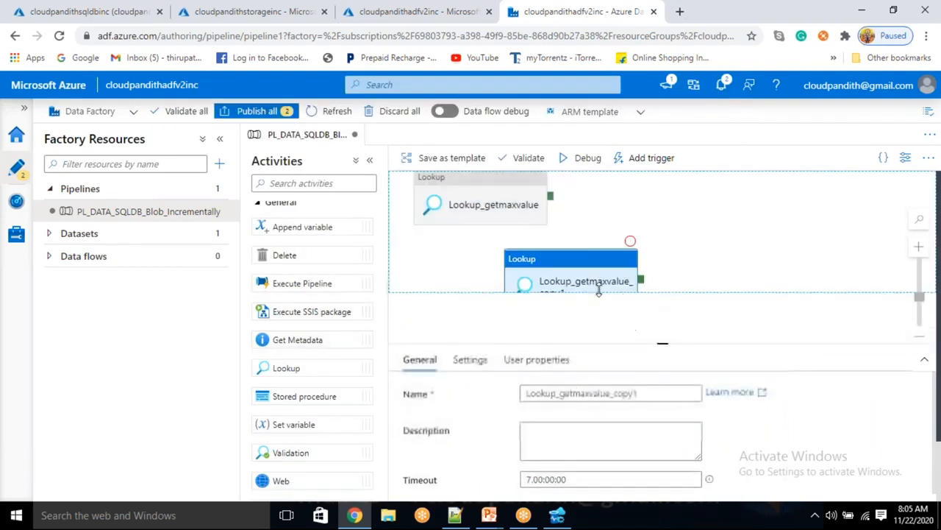
drag(585, 284, 509, 281)
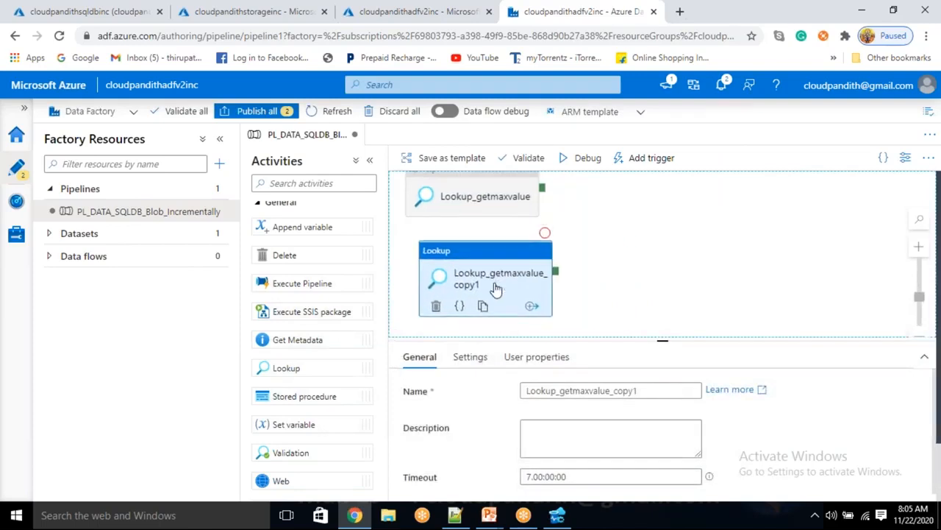
click(654, 384)
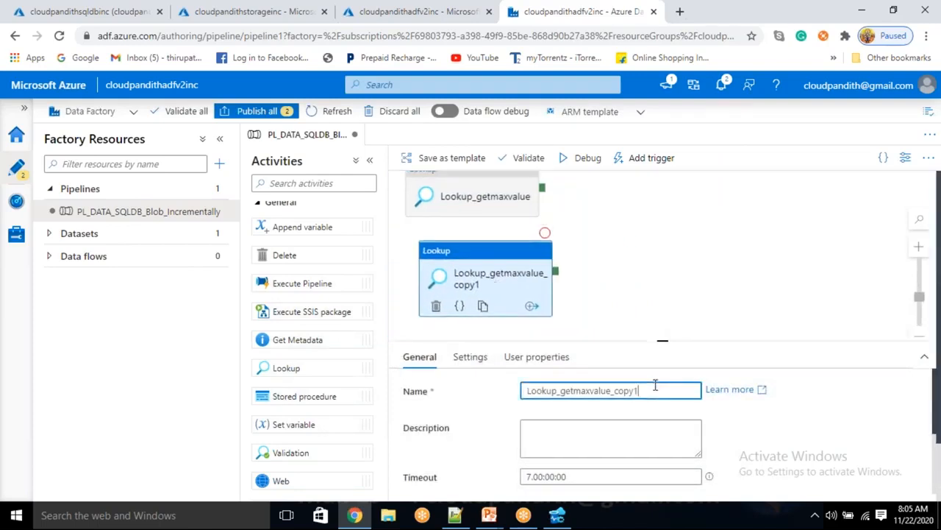
key(BackSpace)
key(BackSpace)
key(BackSpace)
key(BackSpace)
key(BackSpace)
key(BackSpace)
key(BackSpace)
key(BackSpace)
key(BackSpace)
key(BackSpace)
key(BackSpace)
key(BackSpace)
key(BackSpace)
key(BackSpace)
key(BackSpace)
key(BackSpace)
key(BackSpace)
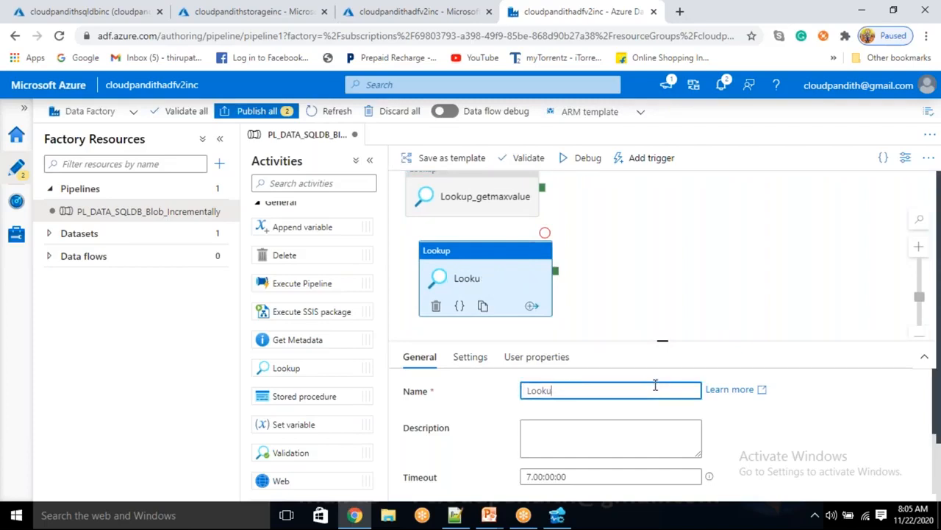
text(_getLPV)
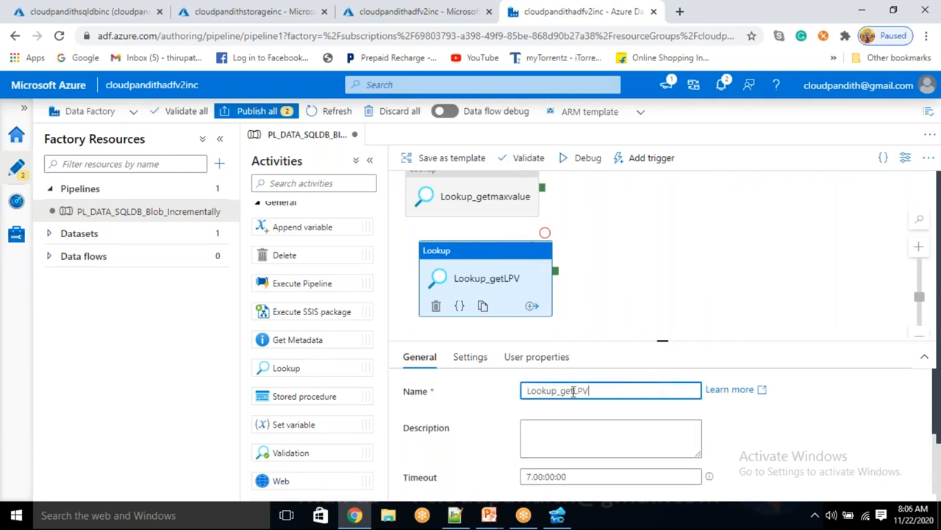
key(Left)
key(Left)
key(Left)
text(_)
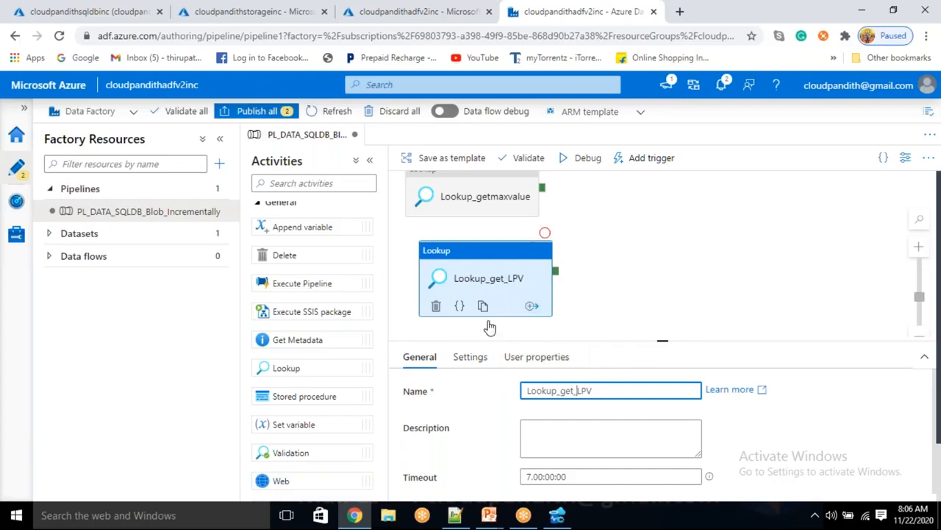
Step: Change Lookup_get_LPV's query to select * from watermarktable
click(470, 357)
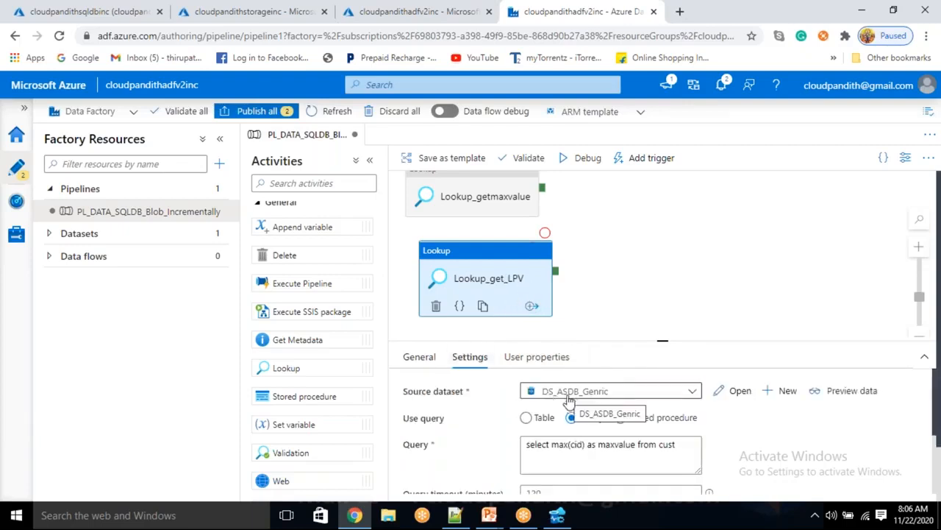
double_click(562, 444)
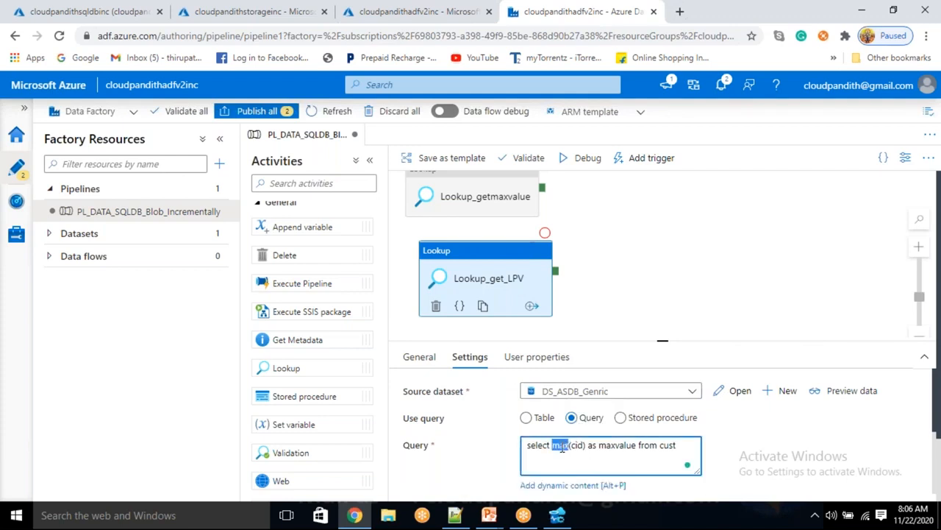
key(Right)
key(Right)
key(Right)
key(BackSpace)
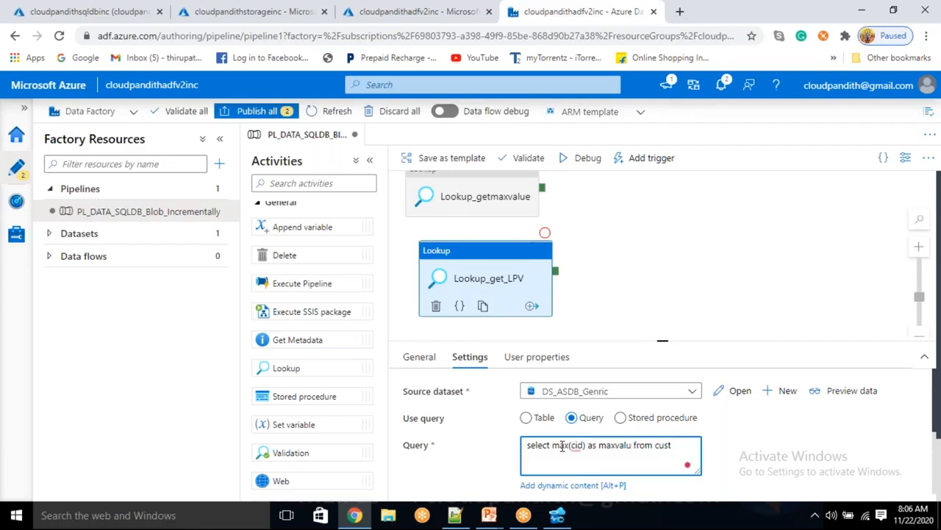
key(BackSpace)
key(BackSpace)
key(BackSpace)
key(BackSpace)
key(BackSpace)
key(BackSpace)
key(BackSpace)
key(BackSpace)
key(BackSpace)
key(BackSpace)
key(BackSpace)
key(BackSpace)
key(BackSpace)
key(BackSpace)
key(BackSpace)
key(BackSpace)
key(BackSpace)
key(BackSpace)
key(BackSpace)
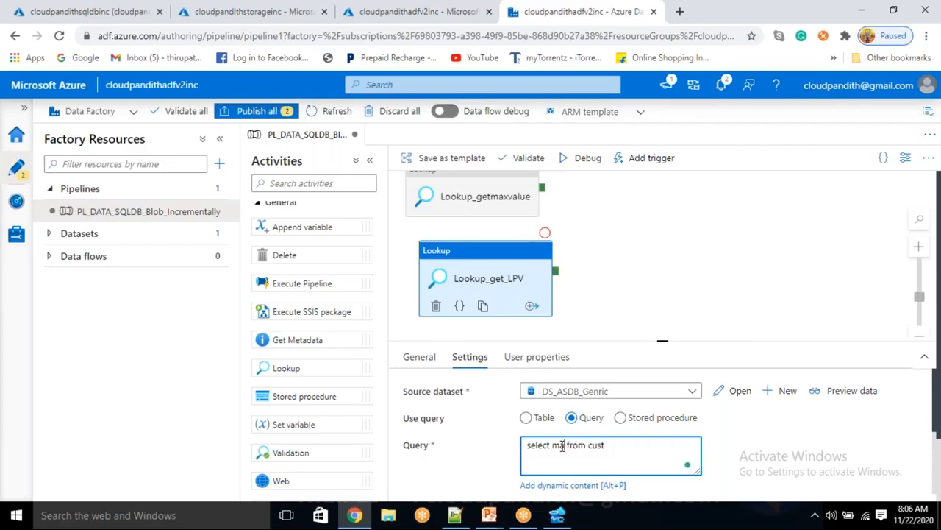
text(* from )
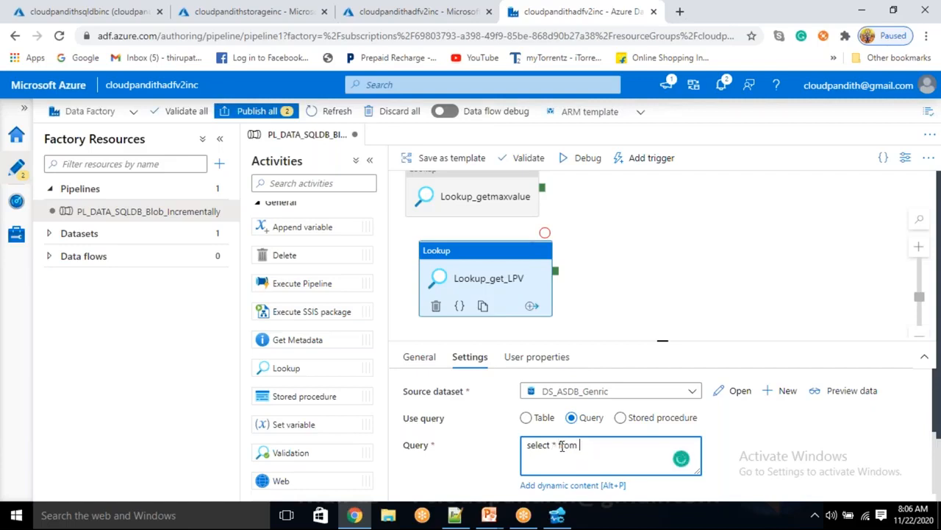
text(watermarktable wher)
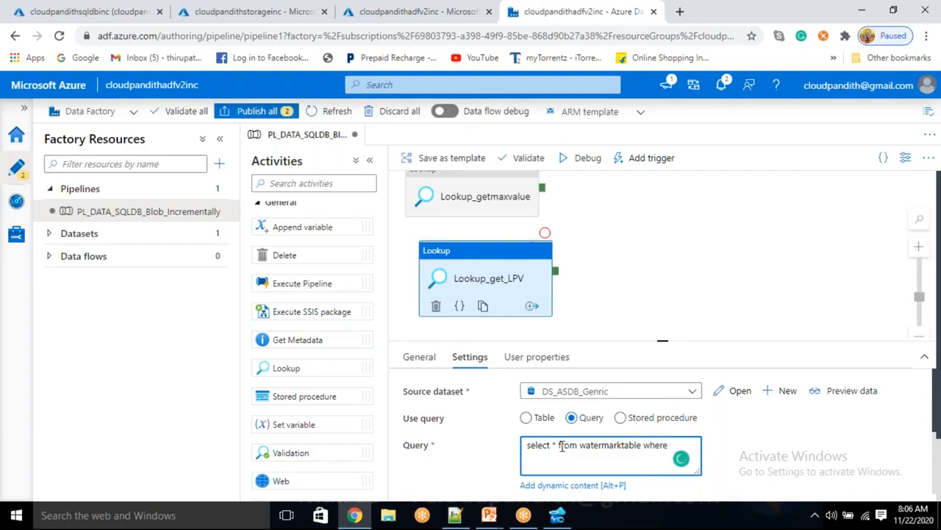
Step: Add the condition where tablename='cust', checking the column name in the SQL notes
text(ename)
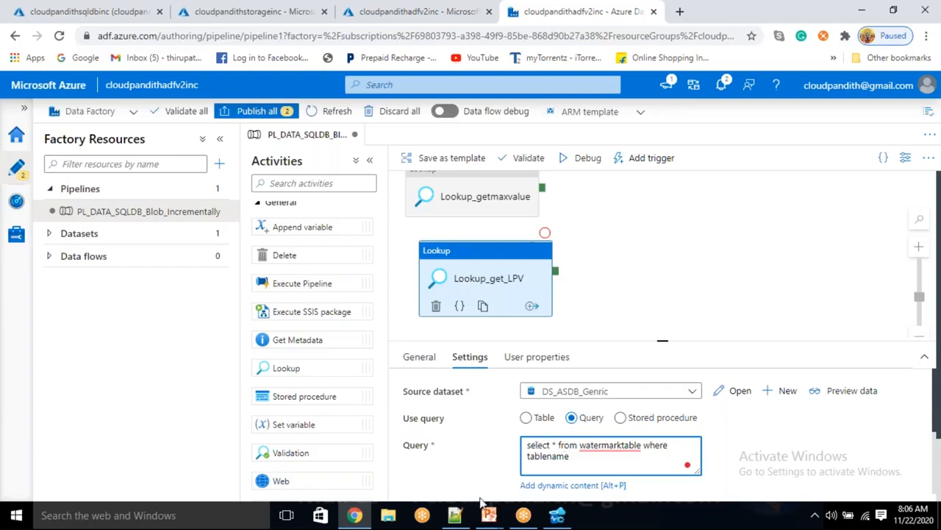
click(454, 515)
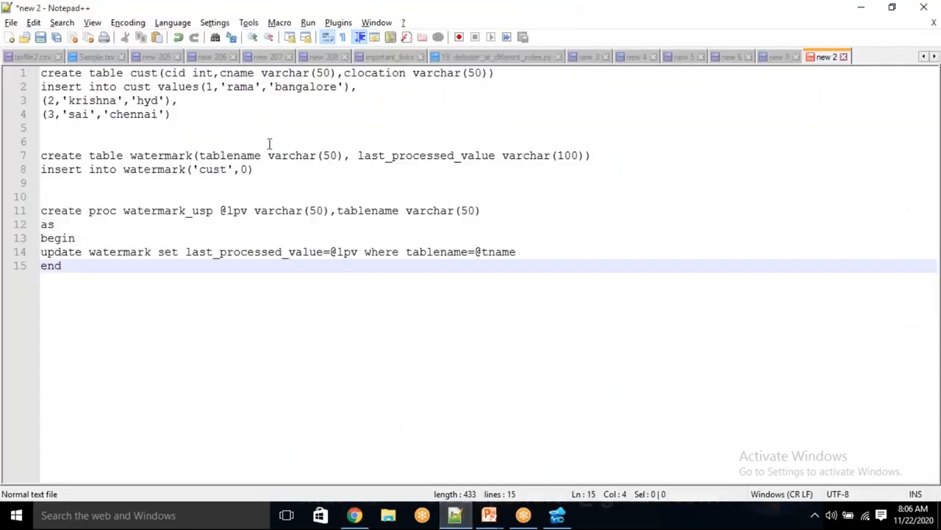
double_click(234, 155)
key(alt+Tab)
click(569, 455)
text(=')
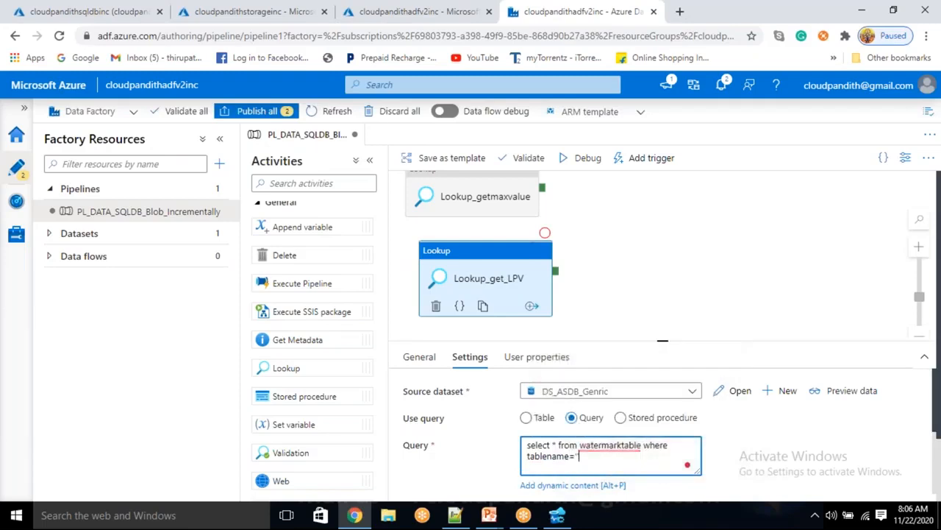
text(cust')
Step: Rename the queried table to watermark and preview it: cust with last_processed_value 0
click(836, 397)
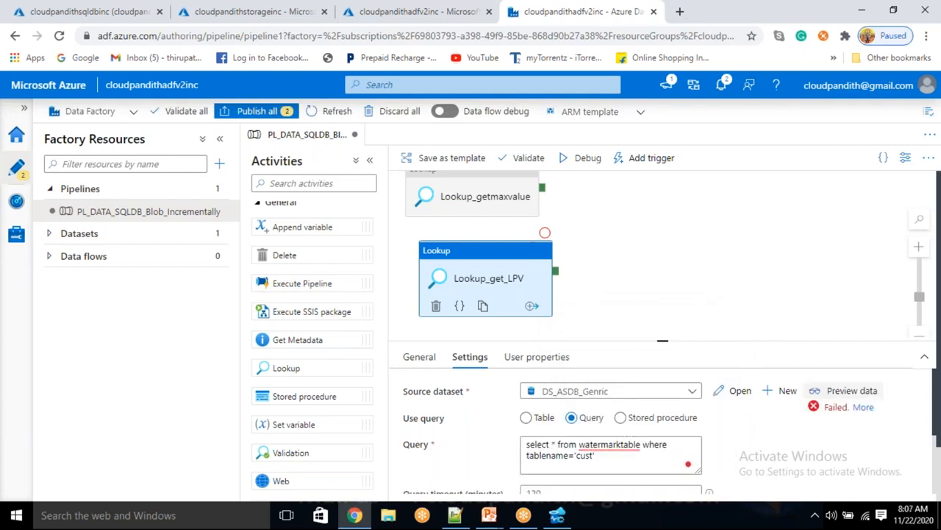
click(610, 455)
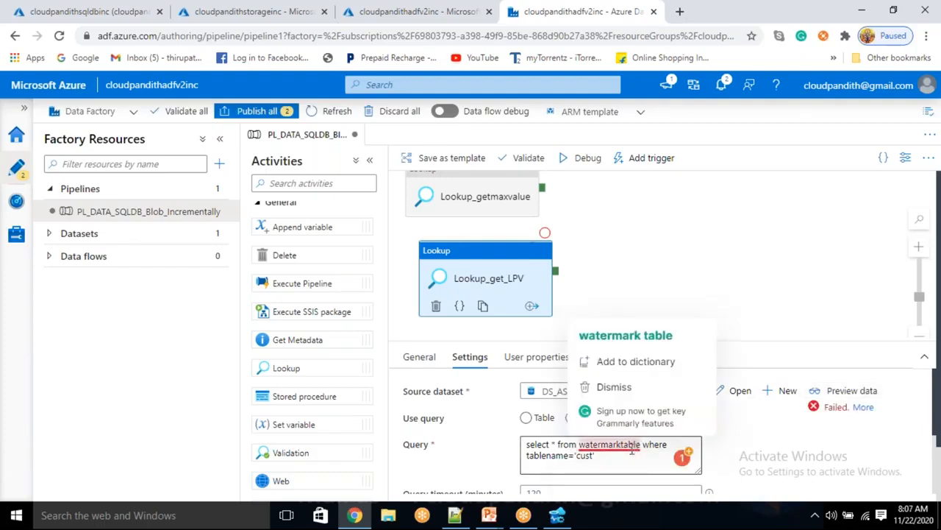
click(640, 448)
key(BackSpace)
key(BackSpace)
key(BackSpace)
key(BackSpace)
key(BackSpace)
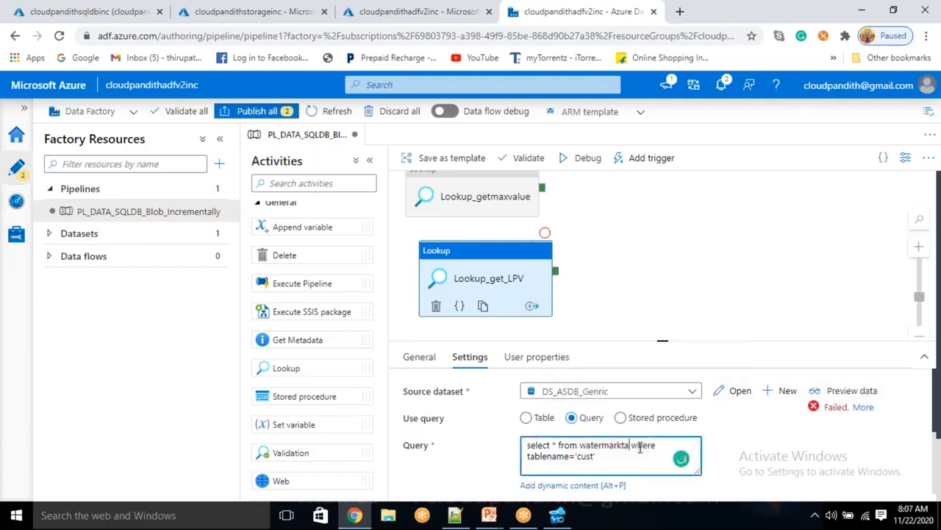
click(840, 391)
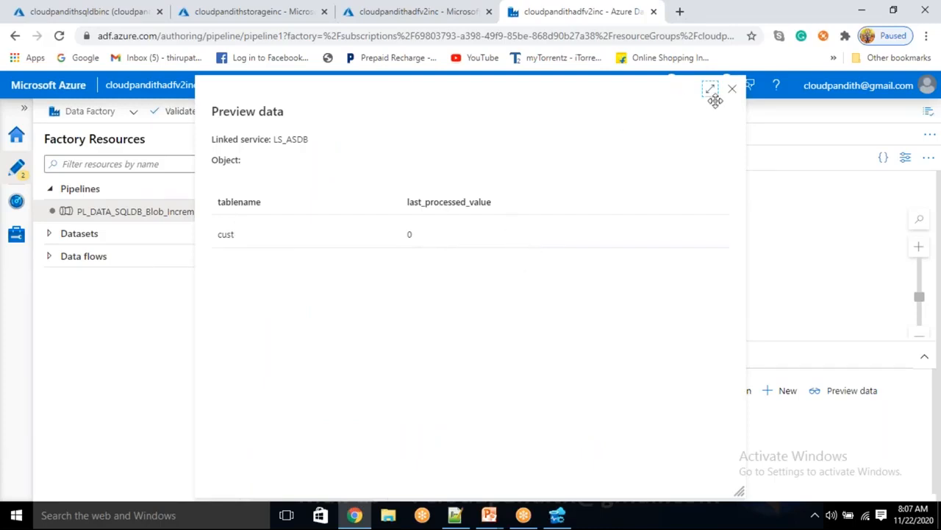
drag(735, 92, 735, 78)
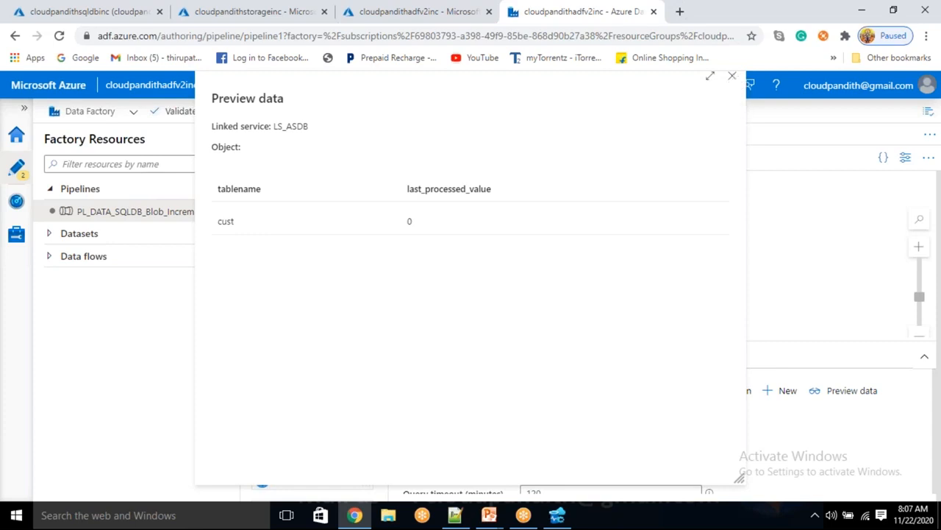
key(Escape)
click(719, 214)
Step: Add a Copy data activity that runs after both Lookups succeed
scroll(309, 280, up, 4)
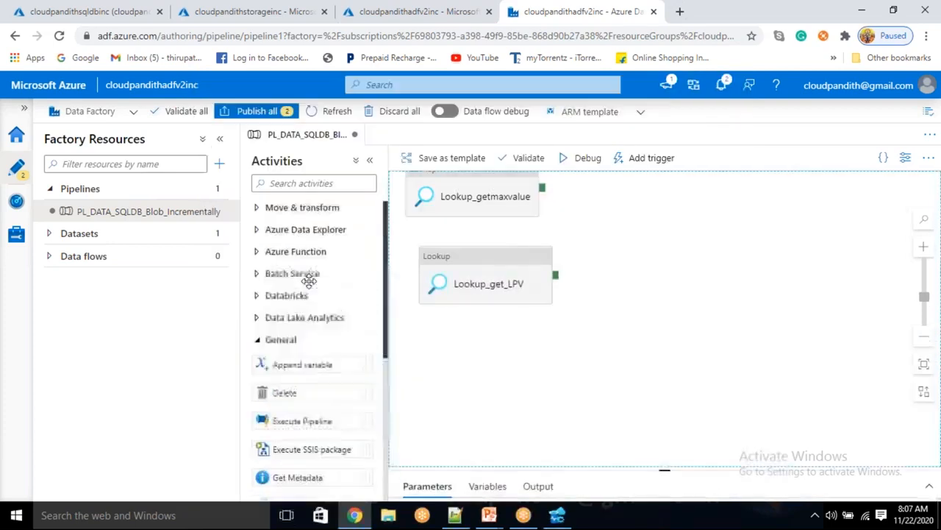
click(278, 209)
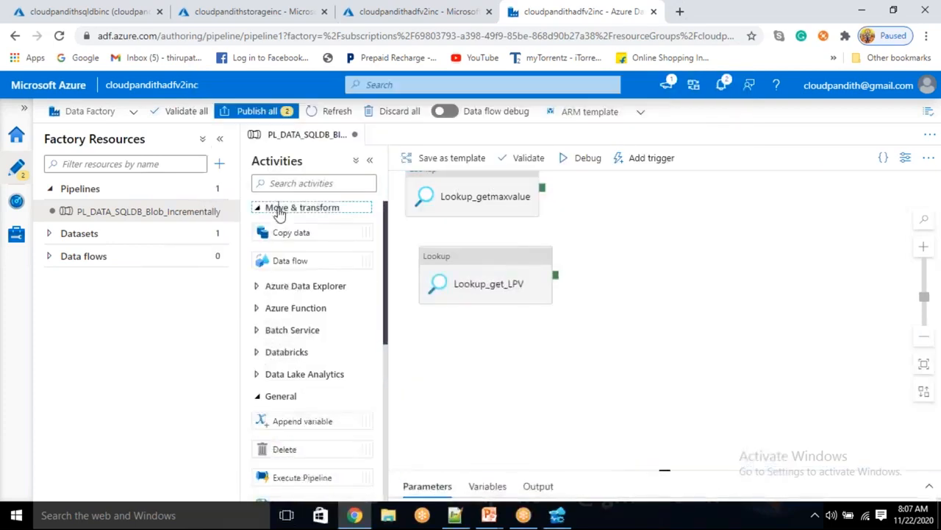
drag(279, 234, 684, 224)
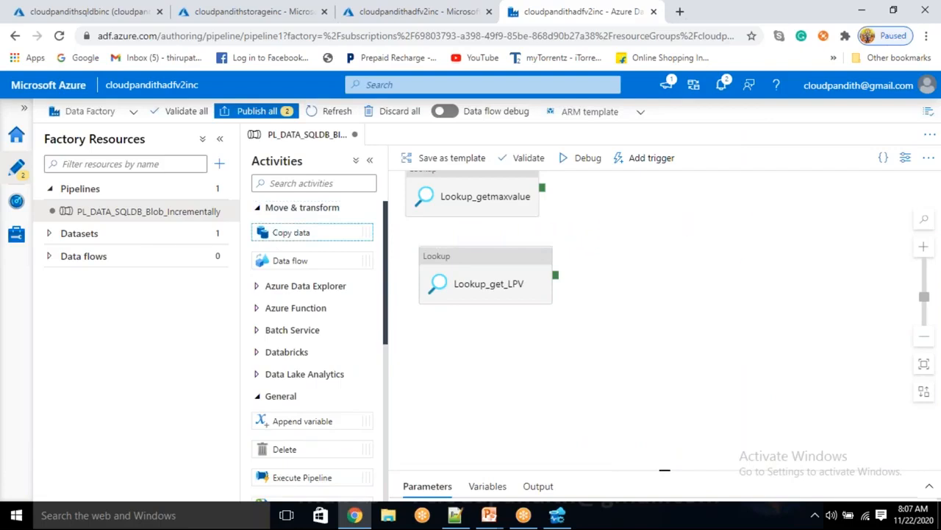
drag(543, 188, 648, 220)
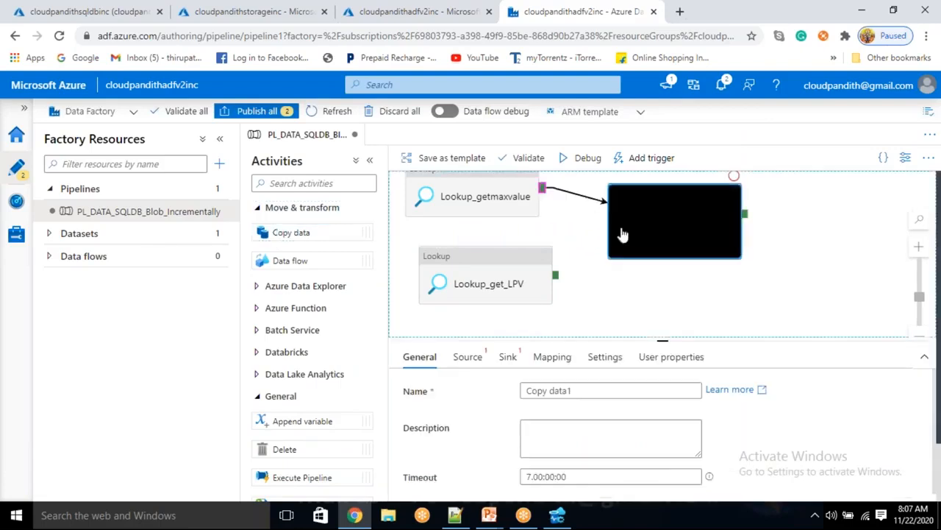
click(586, 273)
drag(556, 276, 634, 221)
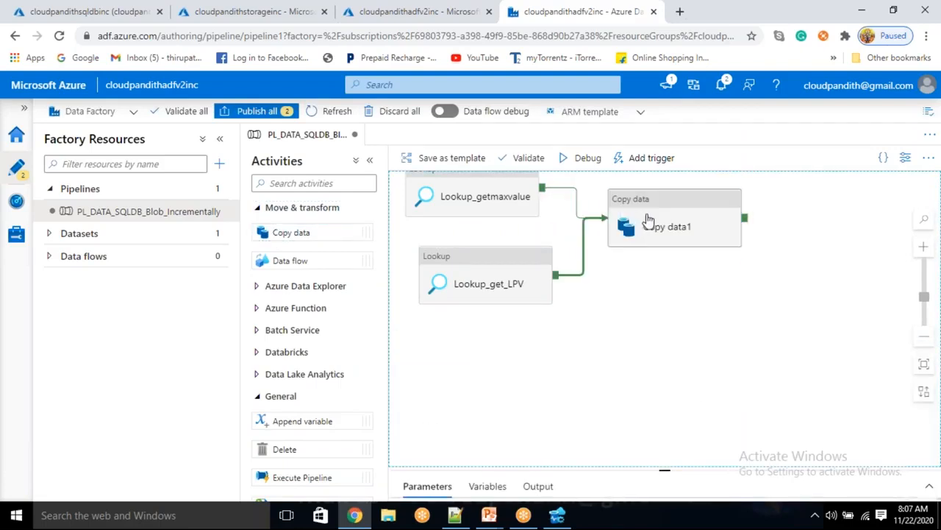
Step: Set Copy data1's source to DS_ASDB_Generic using a Query
click(647, 221)
click(462, 357)
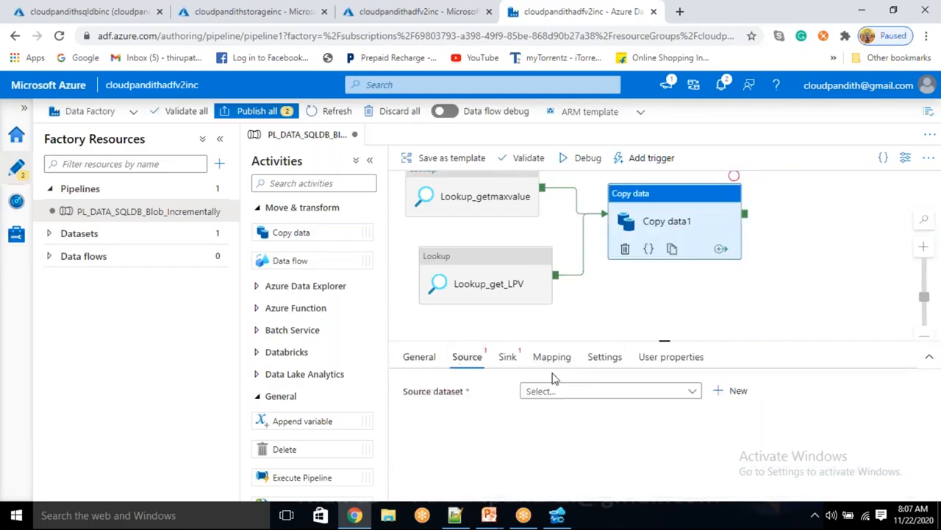
click(565, 397)
click(569, 435)
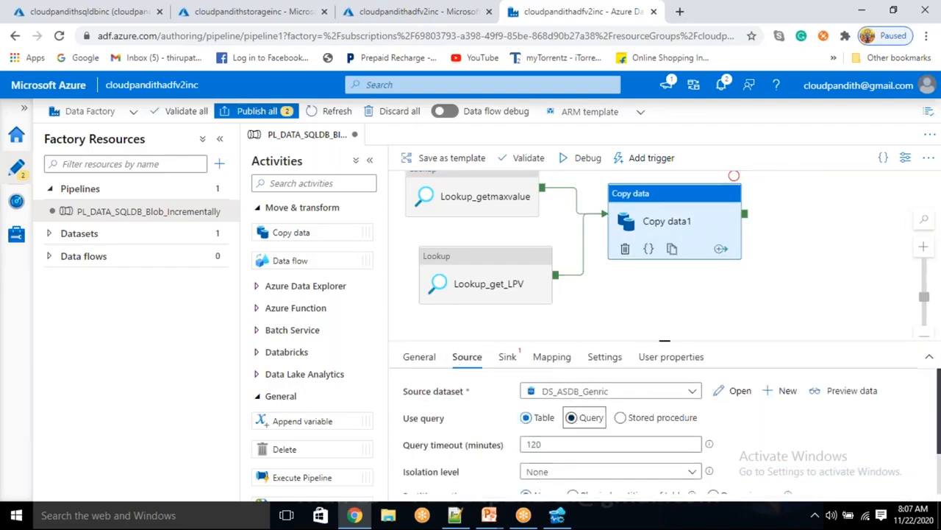
click(572, 418)
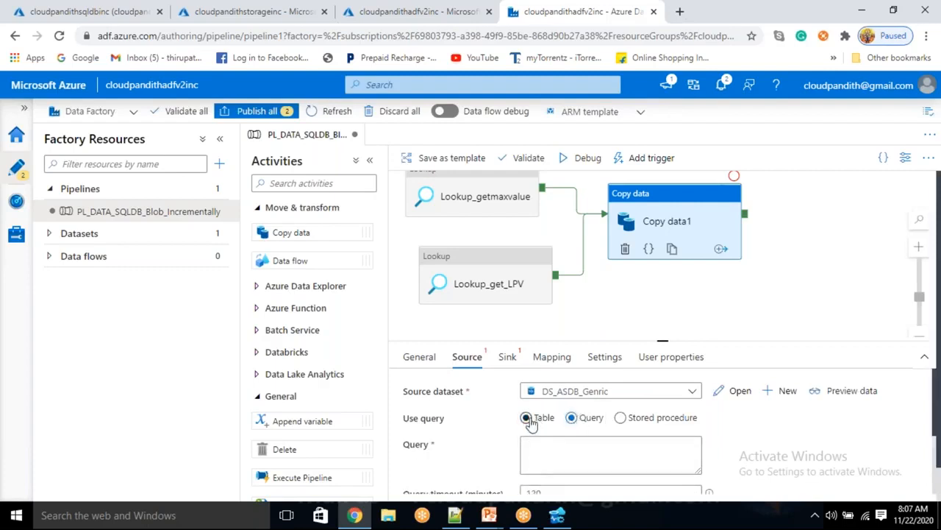
click(543, 457)
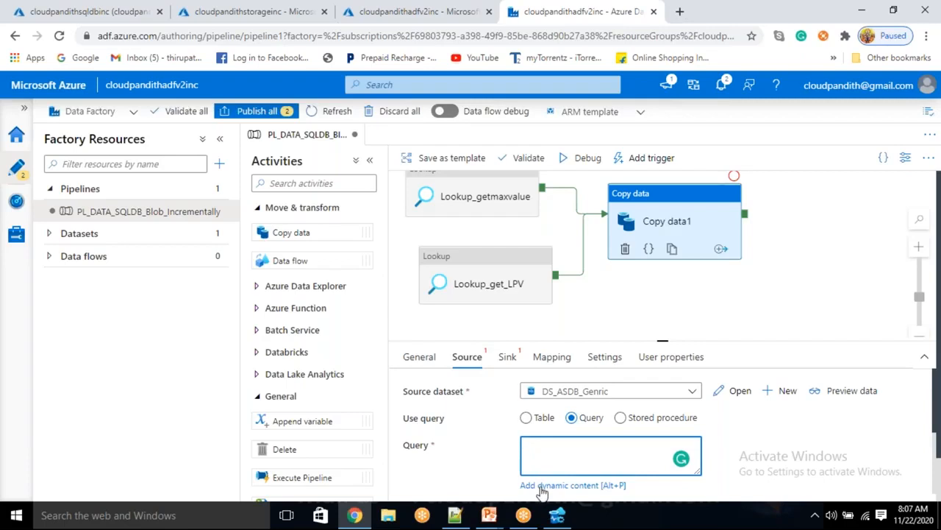
Step: Rearrange the canvas and set debug runs to stop after Lookup_getmaxvalue
scroll(542, 489, down, 1)
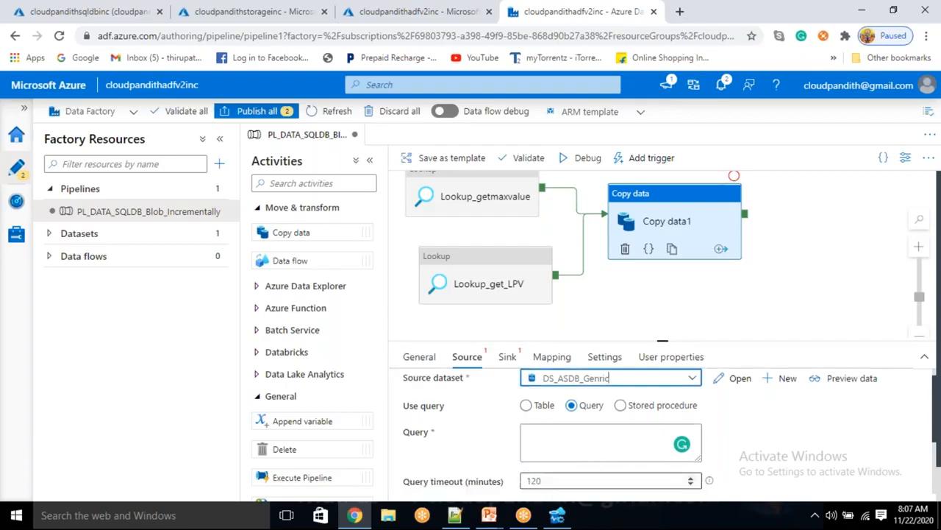
click(703, 309)
drag(664, 474, 664, 469)
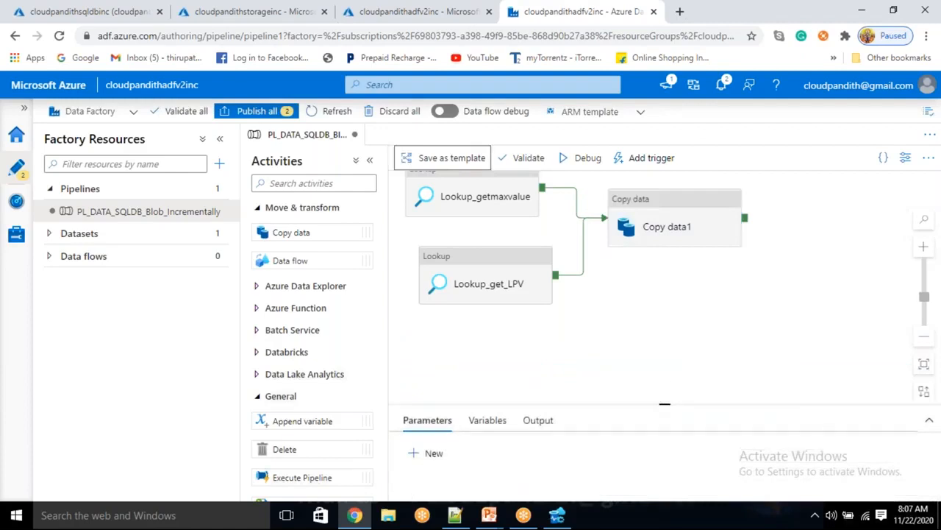
click(660, 213)
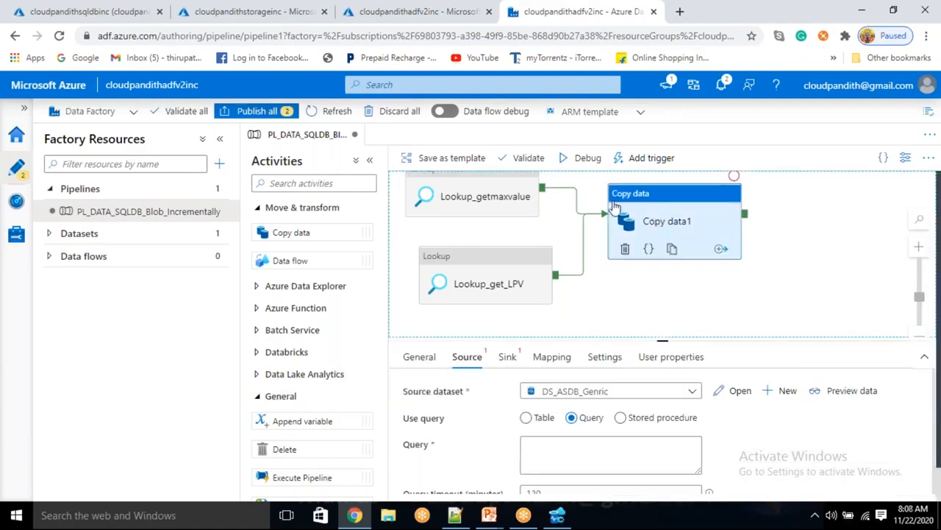
drag(596, 266, 626, 297)
click(556, 211)
click(561, 182)
click(560, 313)
Step: Set Debug Until on Lookup_get_LPV and debug-run the two Lookups
click(575, 264)
click(592, 159)
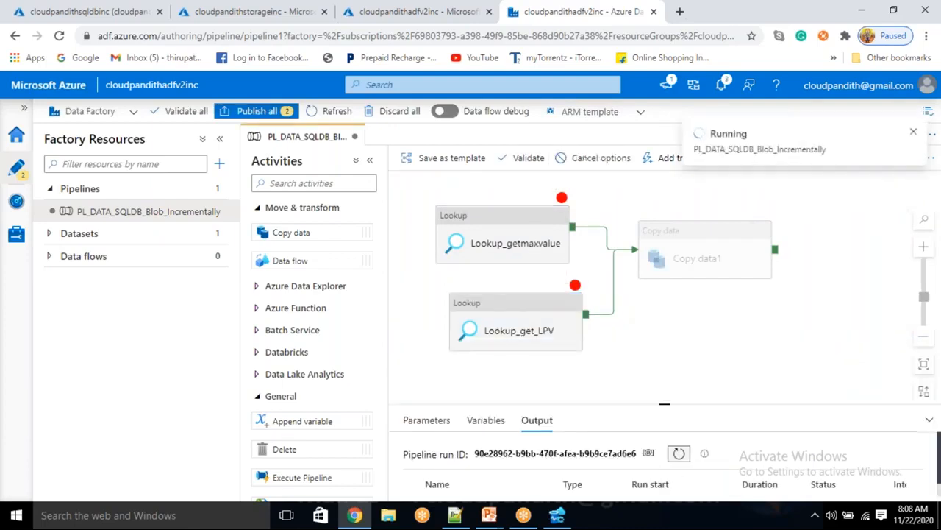
drag(661, 401, 666, 331)
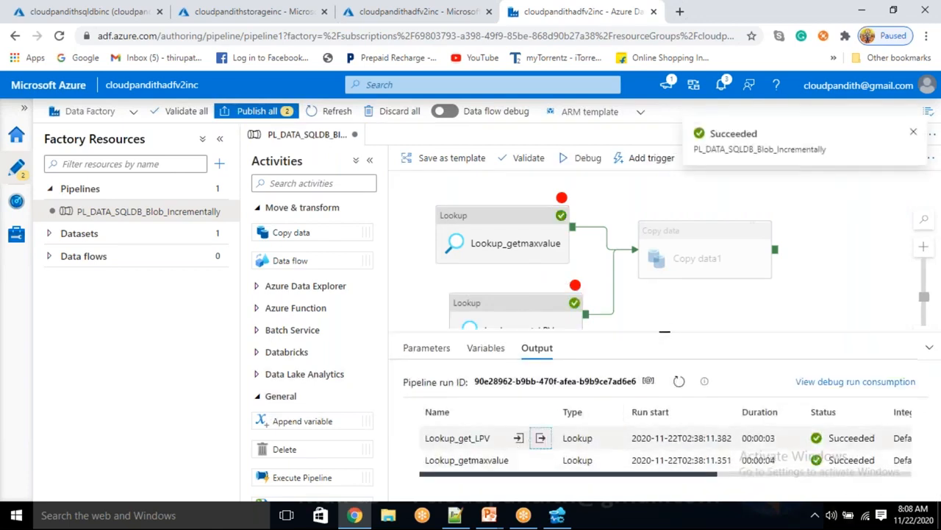
Step: Inspect Lookup_get_LPV's output firstRow: tablename cust, last_processed_value 0
click(541, 439)
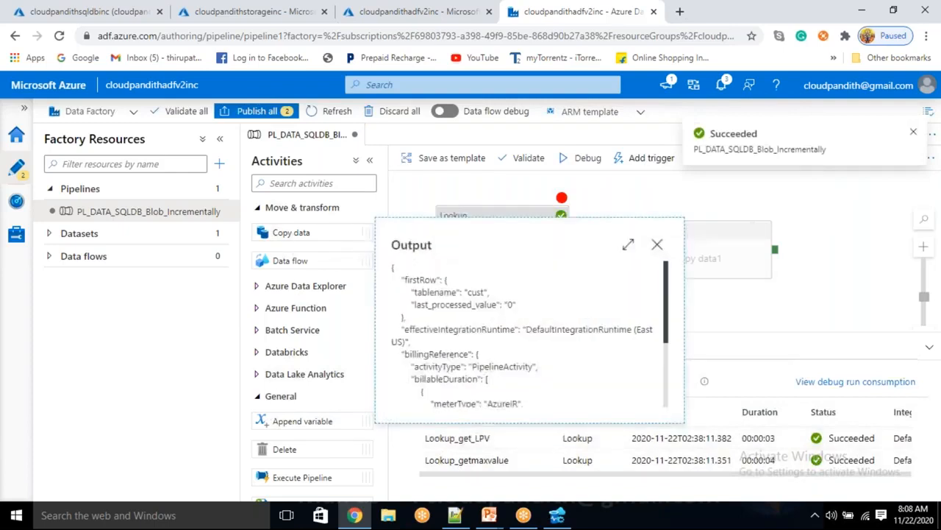
drag(413, 245, 427, 285)
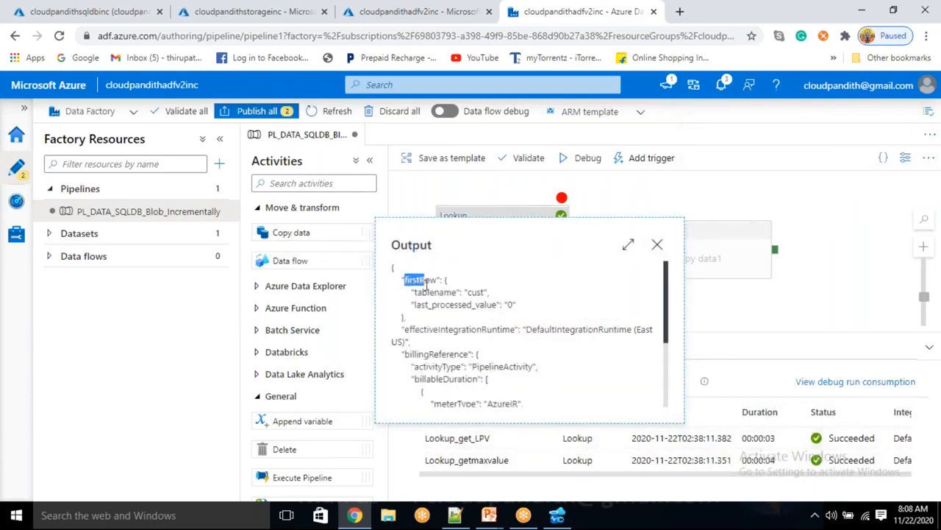
click(412, 243)
drag(403, 279, 434, 282)
drag(429, 292, 489, 303)
click(491, 304)
scroll(515, 346, down, 3)
scroll(517, 347, up, 3)
scroll(517, 347, down, 2)
scroll(517, 348, up, 1)
scroll(515, 346, down, 2)
scroll(517, 334, up, 4)
drag(420, 247, 425, 244)
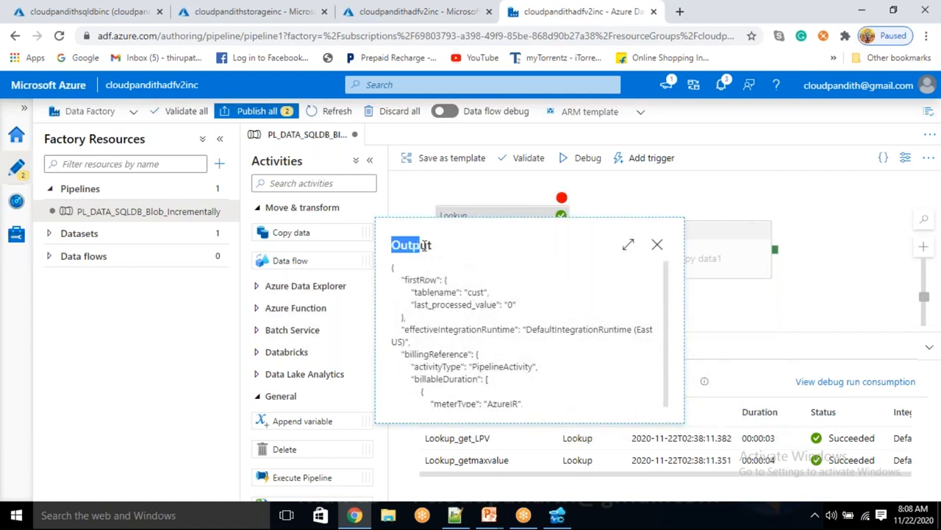
drag(406, 279, 410, 304)
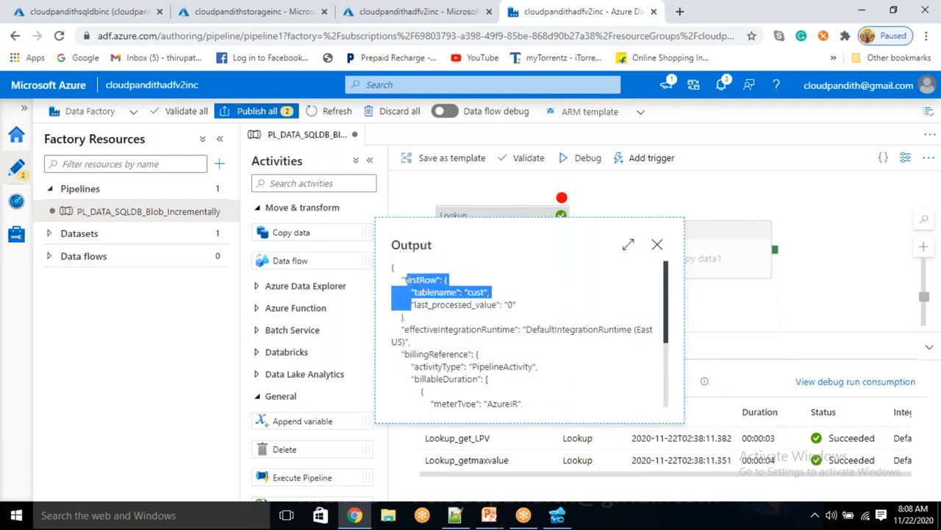
double_click(420, 280)
double_click(411, 245)
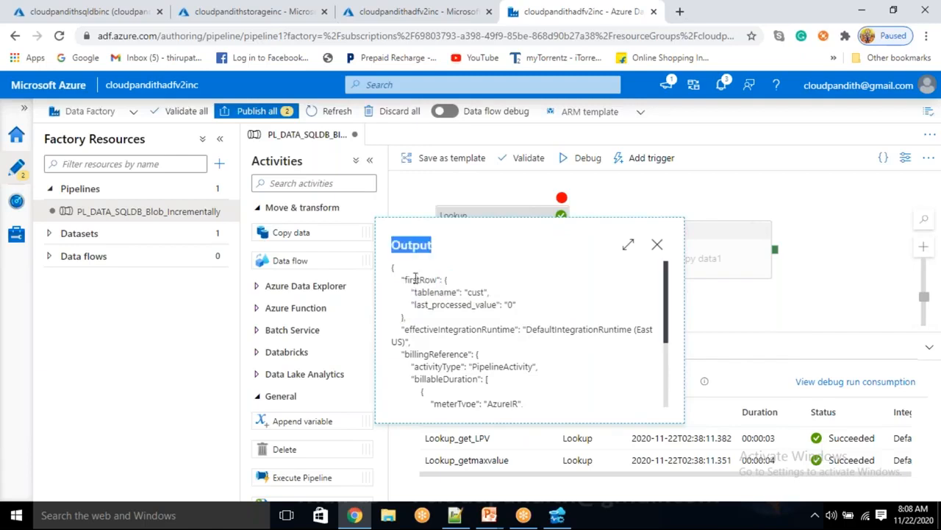
double_click(420, 279)
double_click(449, 304)
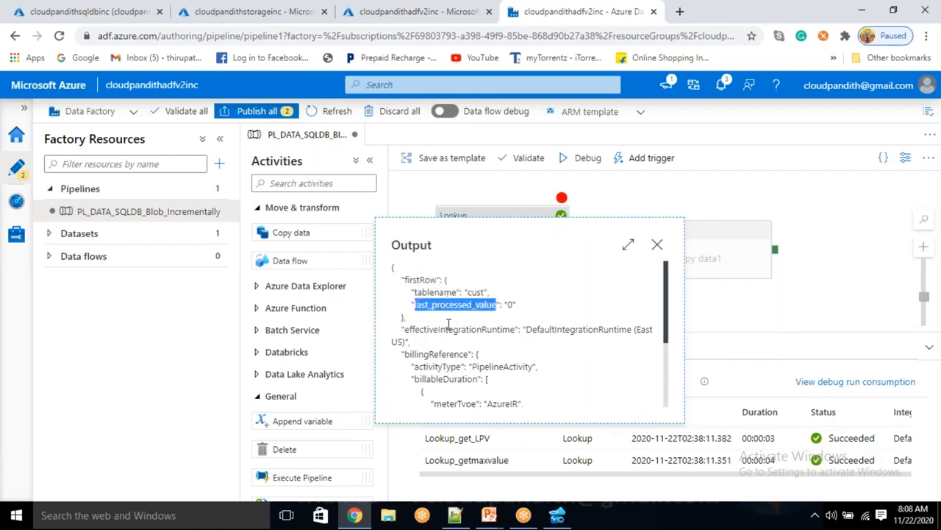
click(456, 515)
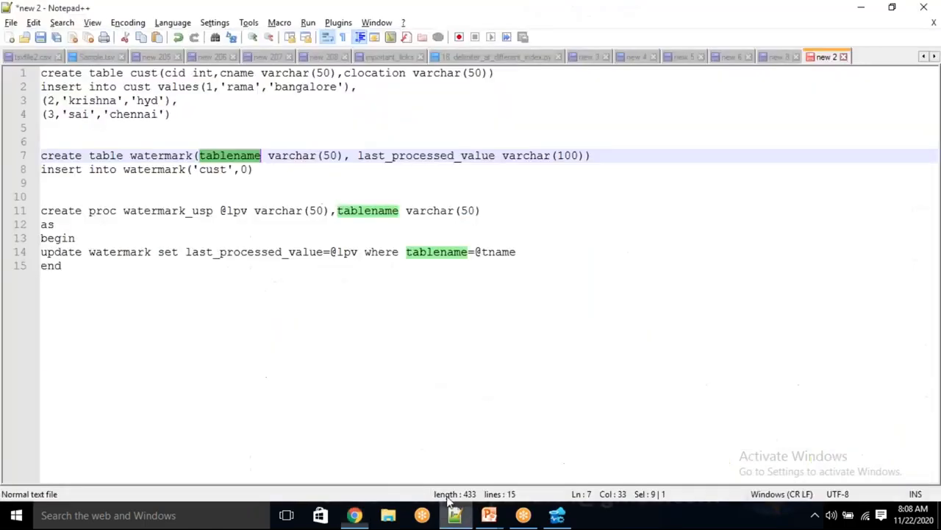
Step: Write Output.firstrow.last_processed_value on line 17 and select its .firstrow.last_processed_value part
click(348, 349)
key(Return)
key(Return)
text(Out)
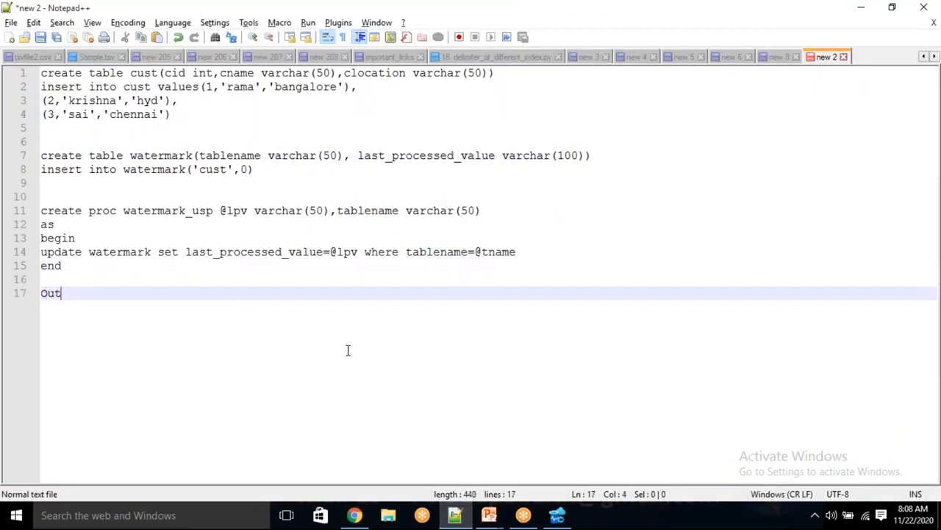
text(put.first)
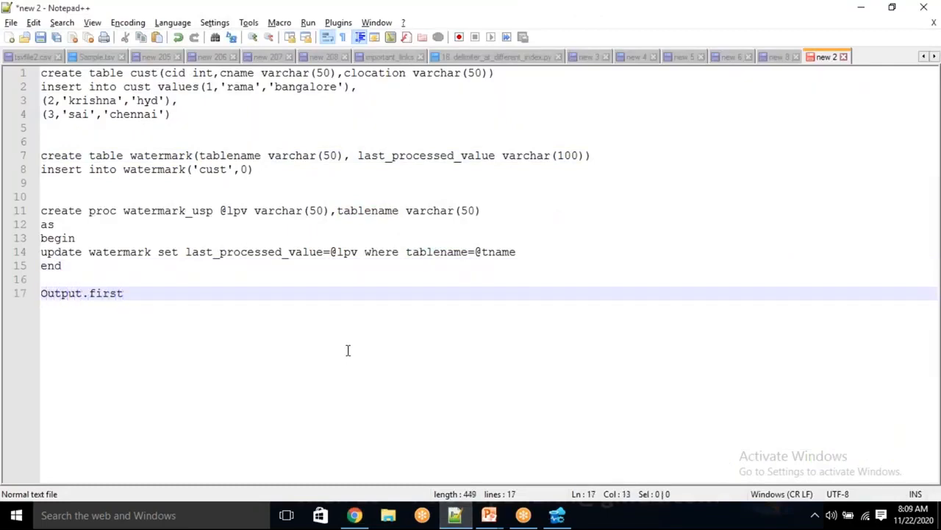
text(row)
text(.last)
text(_proc)
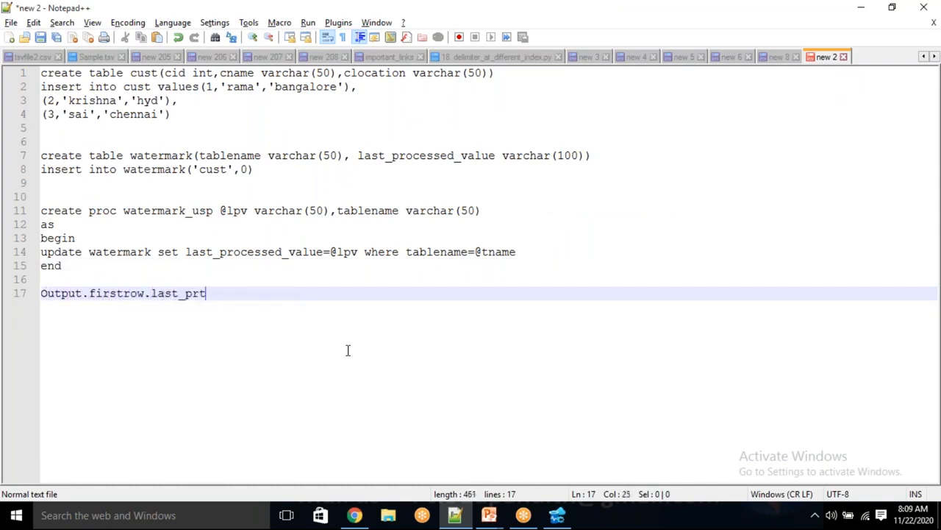
key(BackSpace)
key(BackSpace)
text(oc)
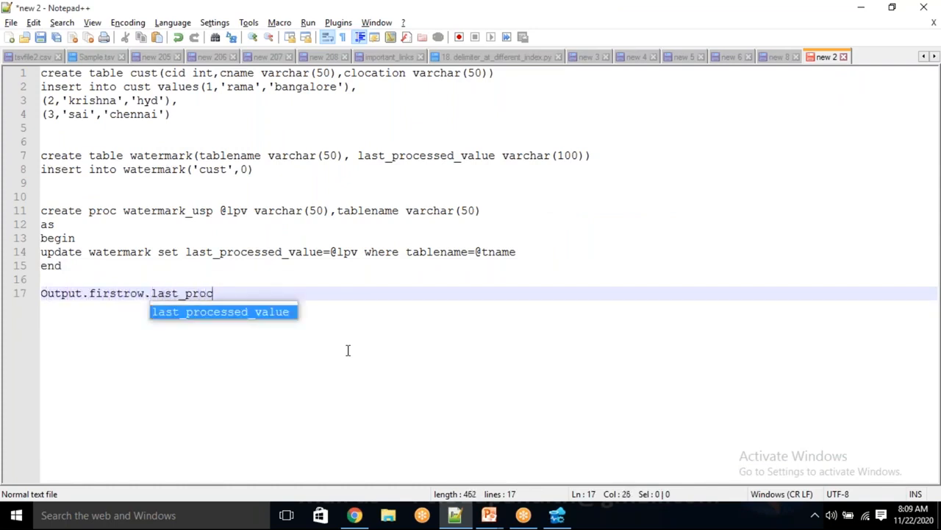
text(essed_value)
key(alt+Tab)
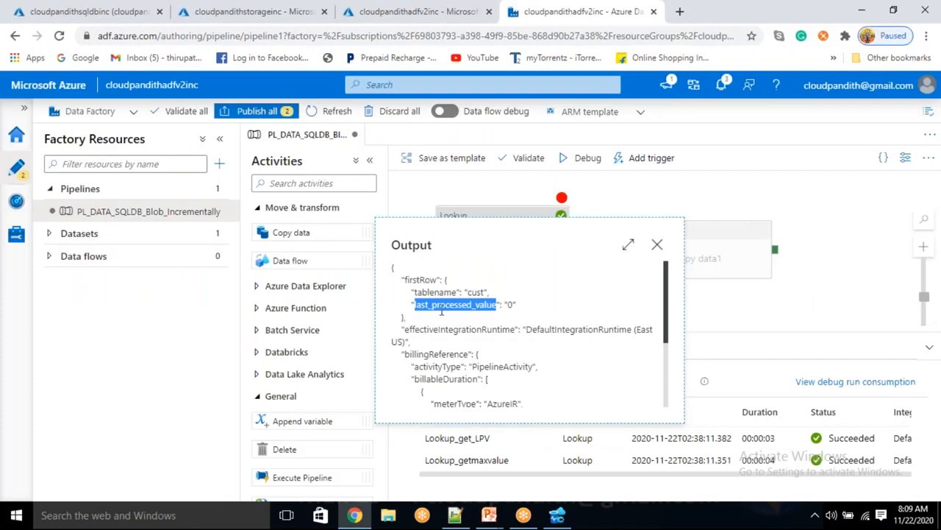
key(alt+Tab)
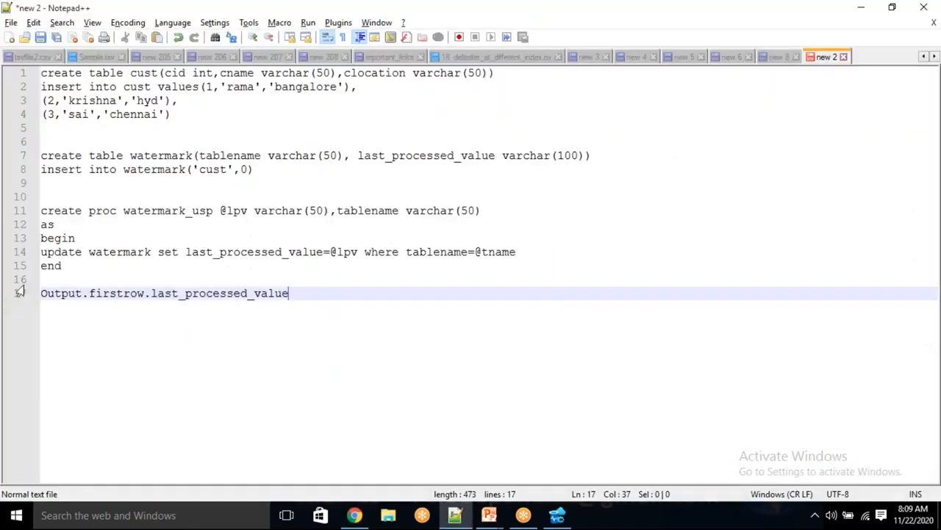
click(40, 293)
drag(89, 293, 300, 296)
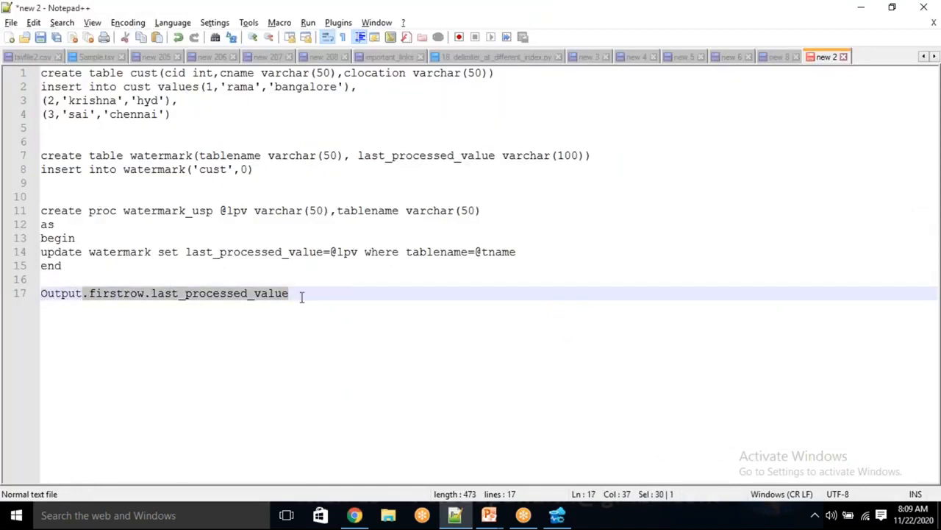
key(alt+Tab)
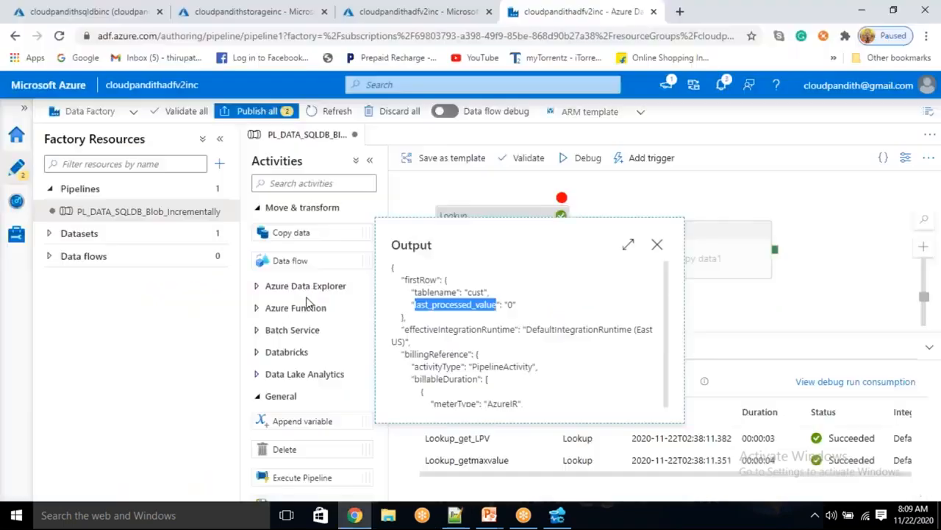
Step: Recheck Lookup_get_LPV's output: firstRow last_processed_value is 0
click(657, 245)
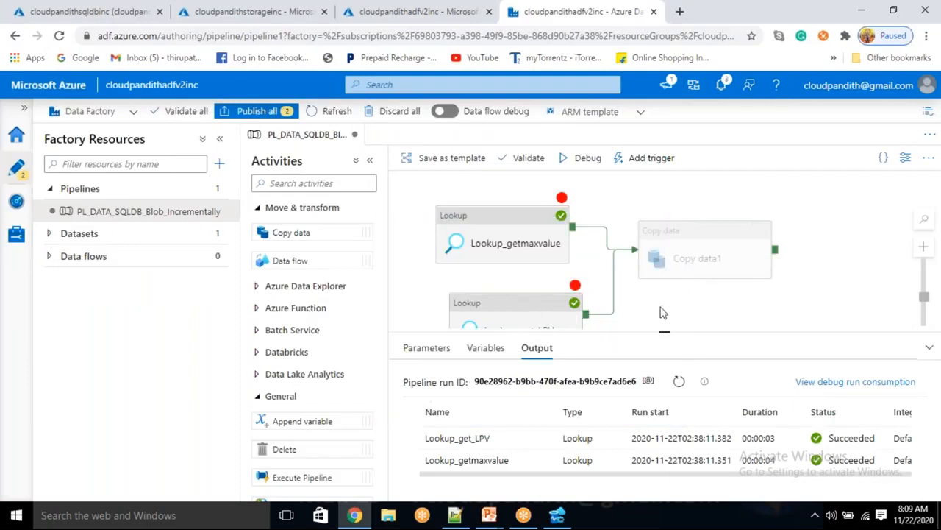
scroll(563, 312, down, 1)
click(540, 438)
double_click(412, 245)
double_click(420, 280)
double_click(454, 305)
double_click(511, 305)
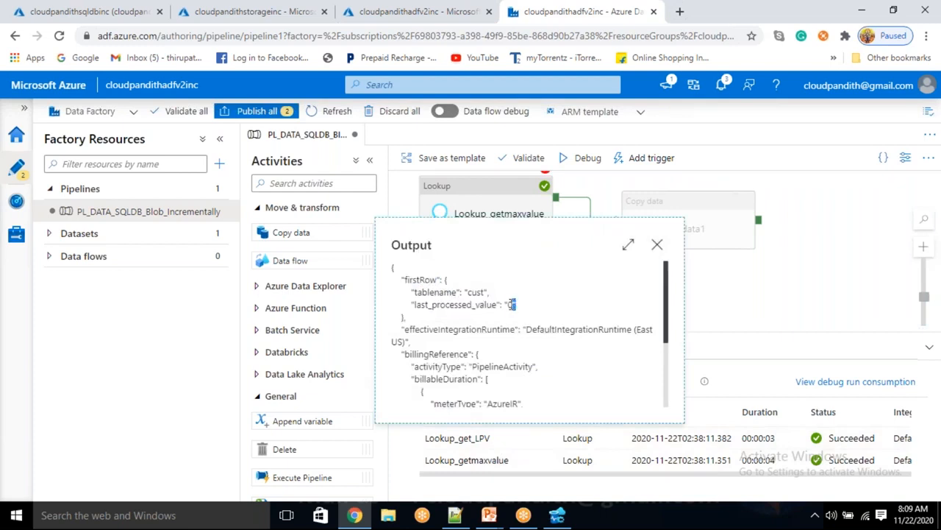
click(657, 244)
Step: Review both Lookups' queries, then bring up Copy data1's empty source query box
click(672, 233)
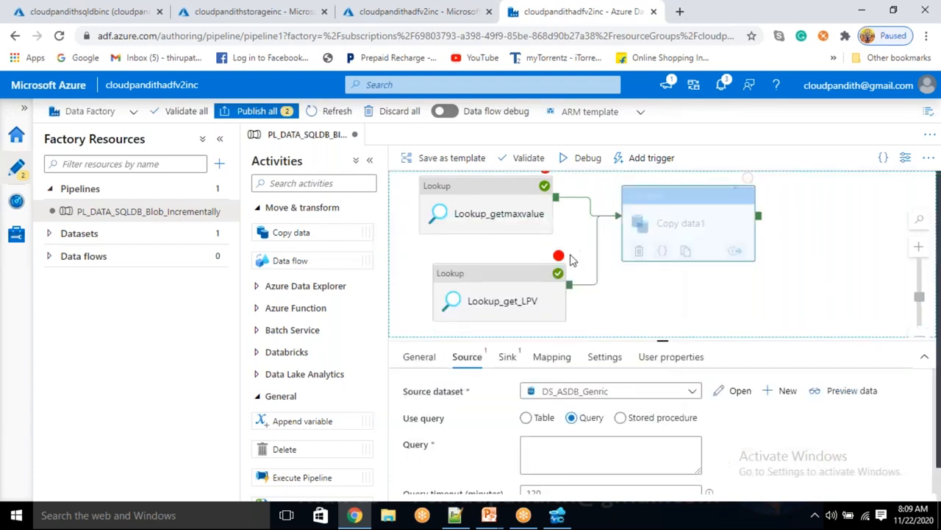
click(547, 283)
click(528, 206)
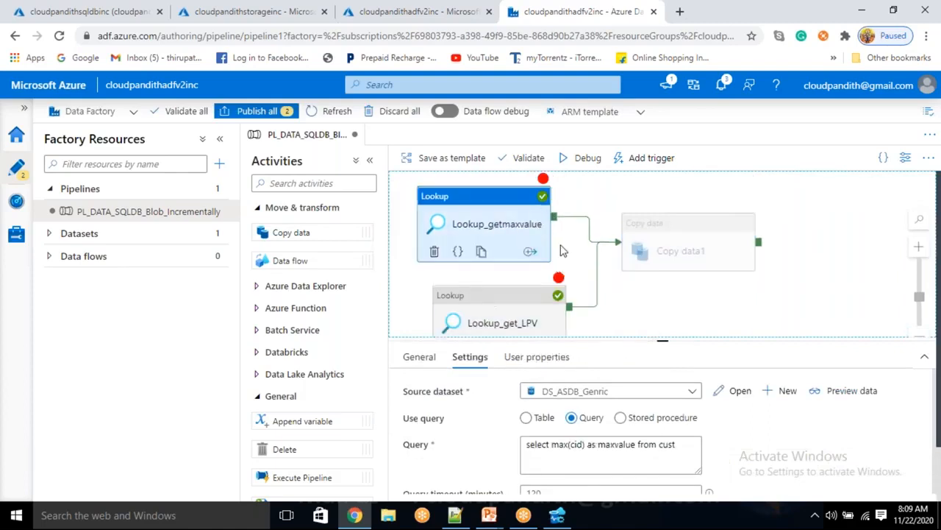
click(556, 288)
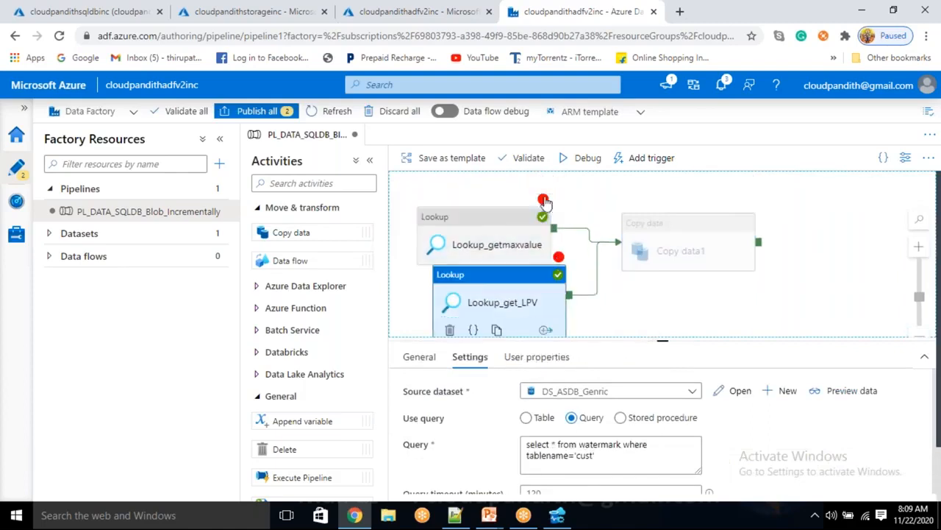
click(550, 213)
click(563, 287)
drag(544, 203, 544, 186)
click(641, 249)
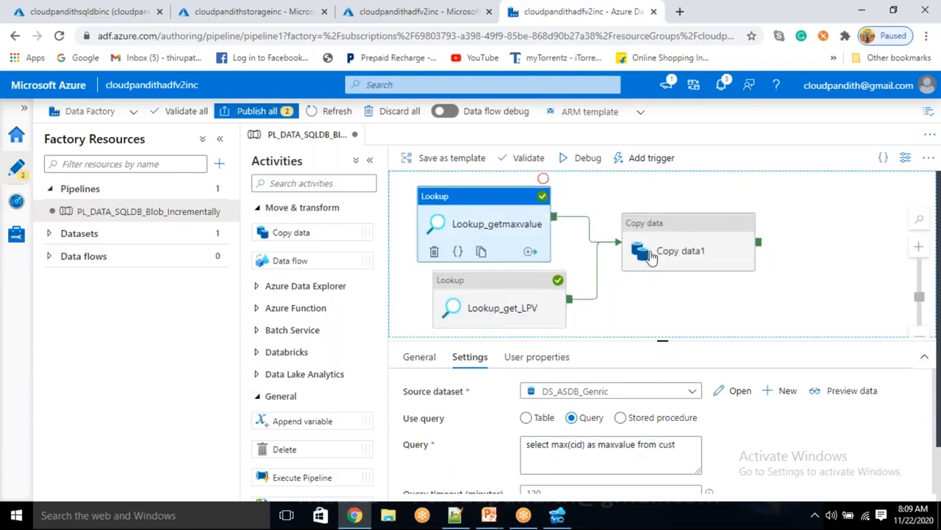
click(563, 459)
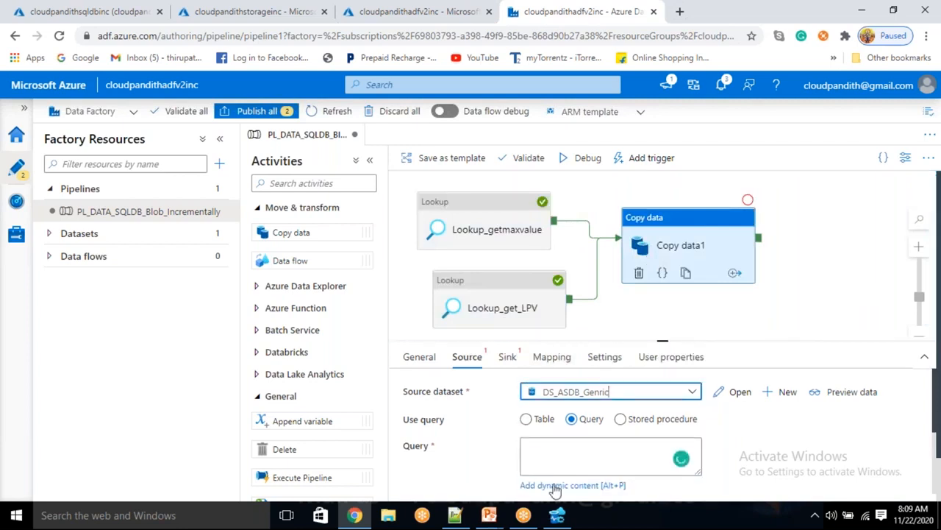
Step: Set the source query to select * from cust where cid>@{activity('Lookup_get_LPV').output.firstrow.last_processed_value}
click(556, 486)
text(select * from cu)
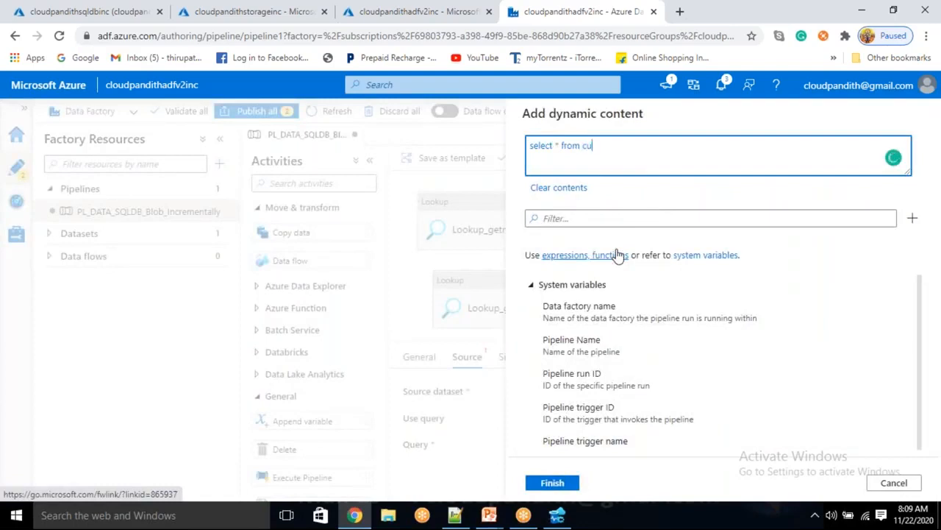
text(st where cuid >)
scroll(624, 375, down, 3)
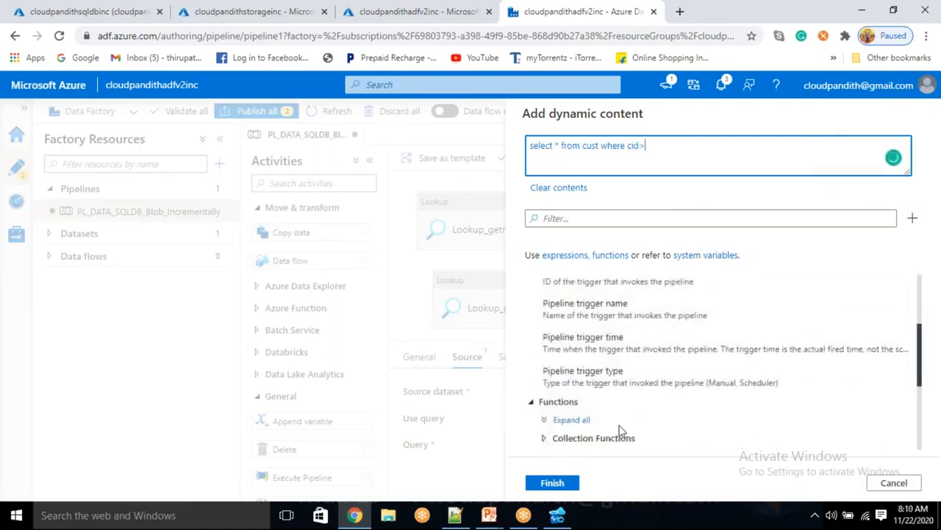
scroll(619, 430, down, 5)
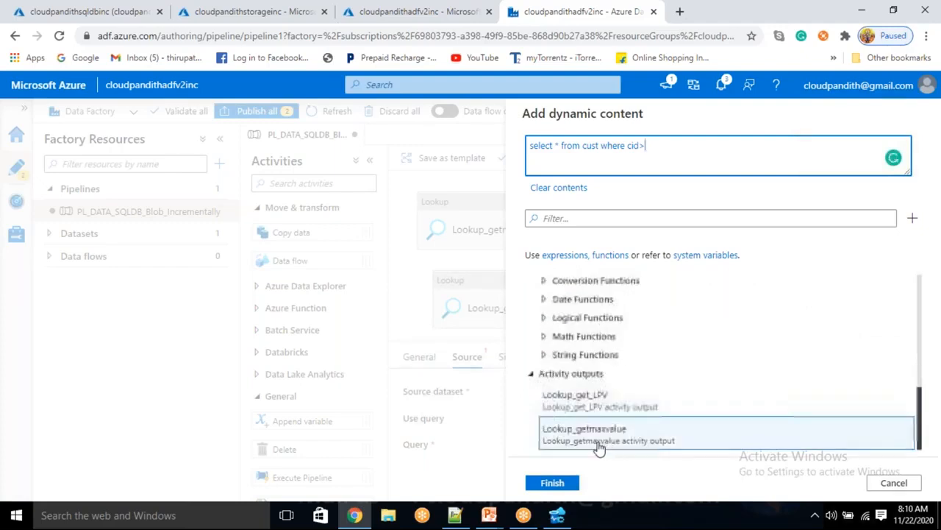
click(600, 394)
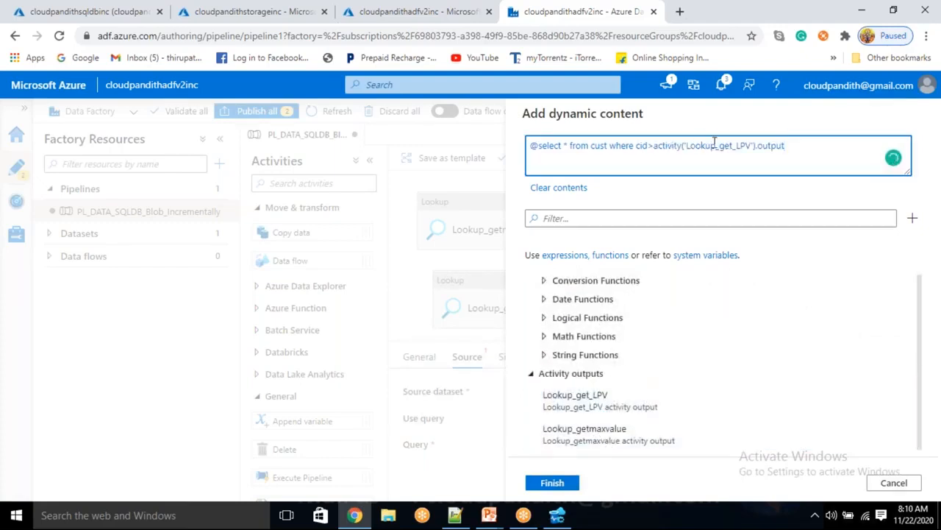
double_click(746, 145)
click(787, 146)
click(537, 147)
key(BackSpace)
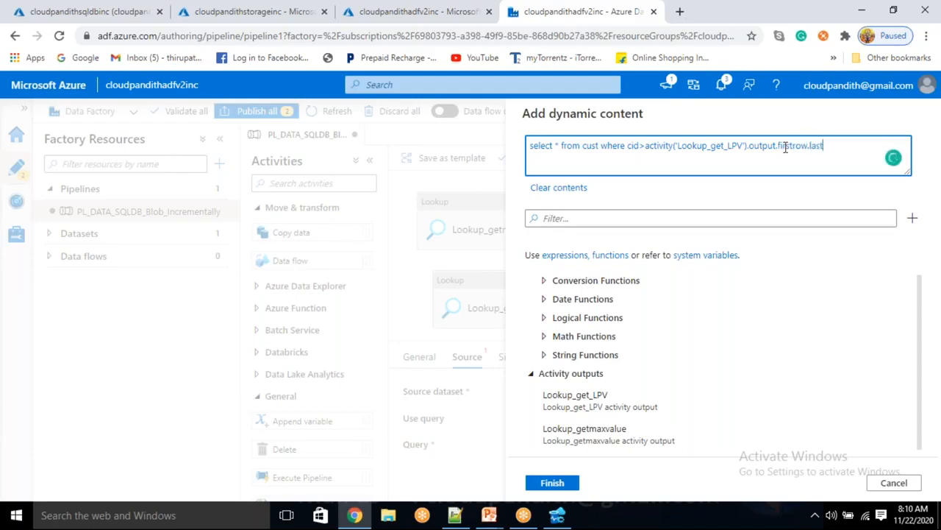
text(cessed_value)
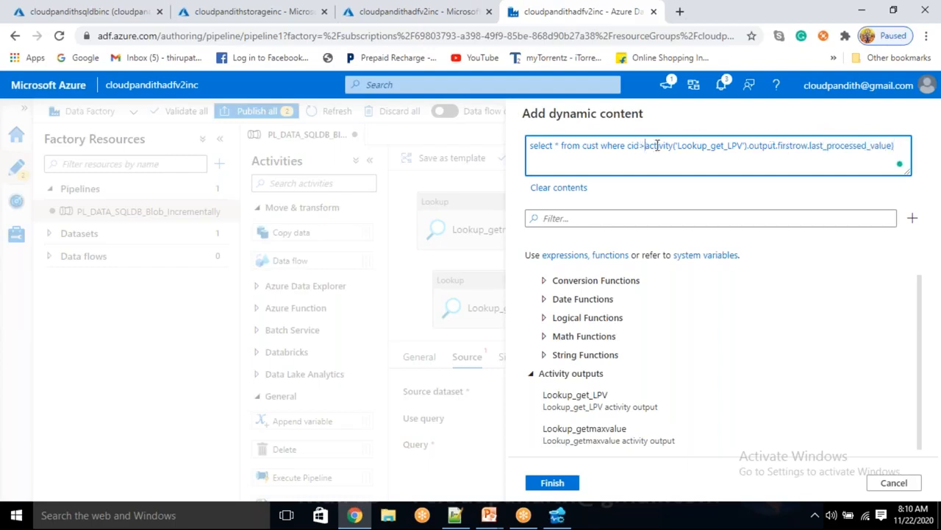
text( @{)
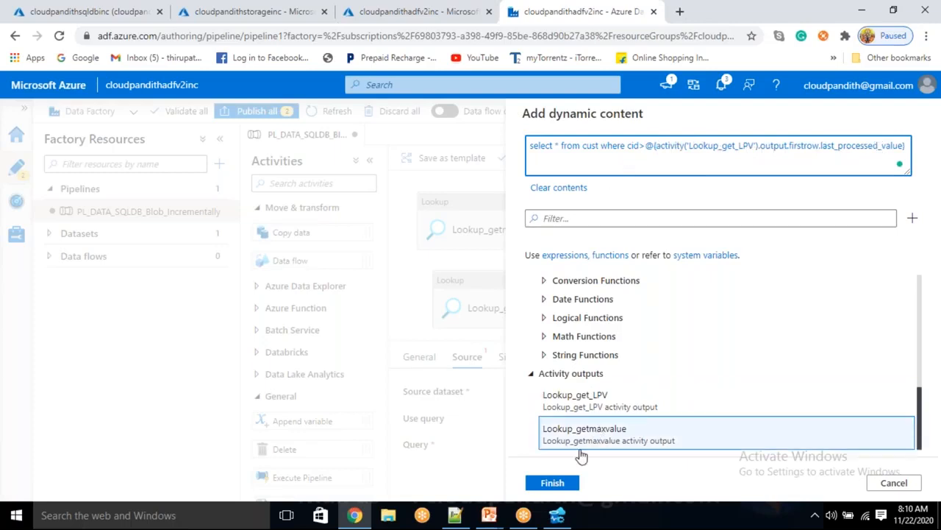
click(554, 483)
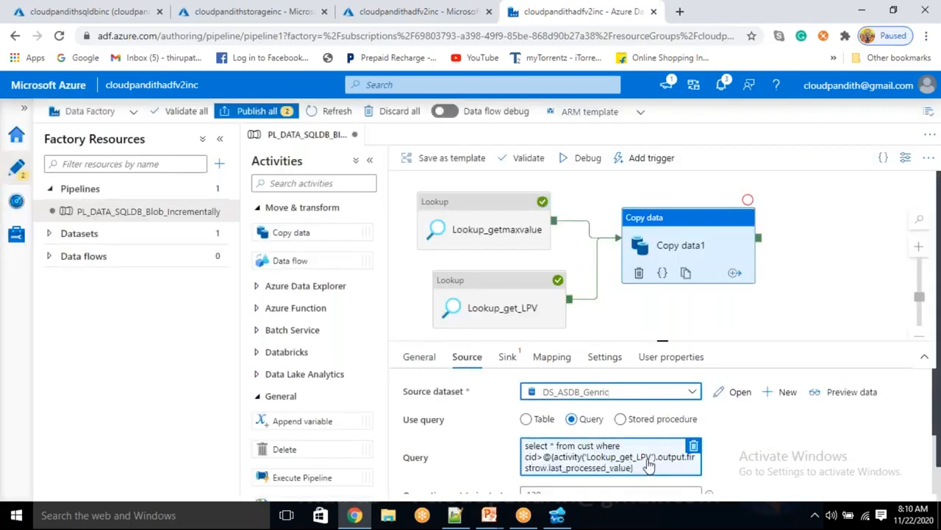
Step: Start a new Copy data1 sink dataset on Azure Blob Storage in Json format
click(513, 364)
click(557, 392)
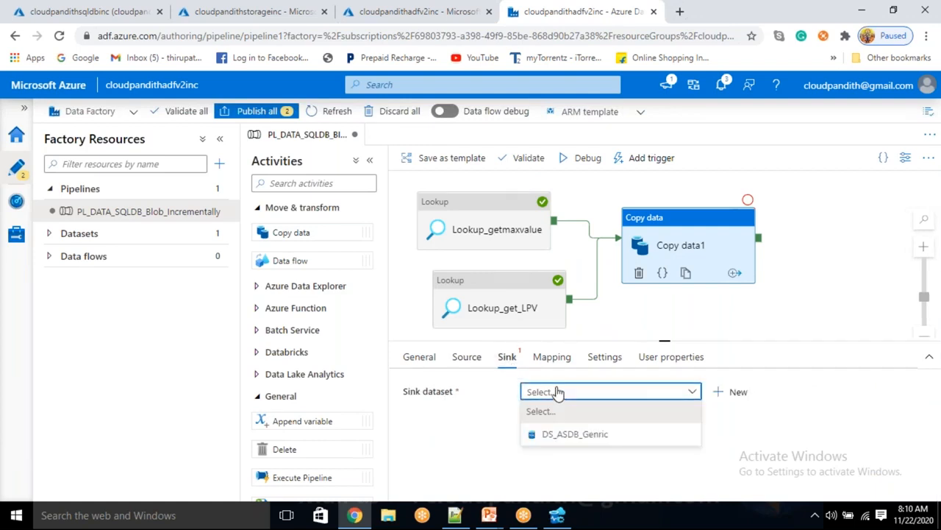
click(557, 392)
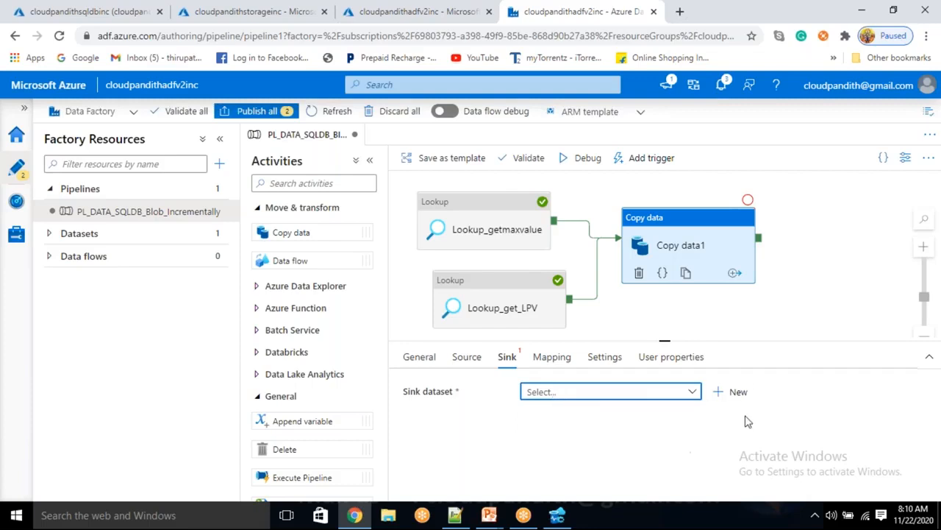
click(737, 392)
click(585, 346)
click(564, 483)
click(840, 220)
click(593, 353)
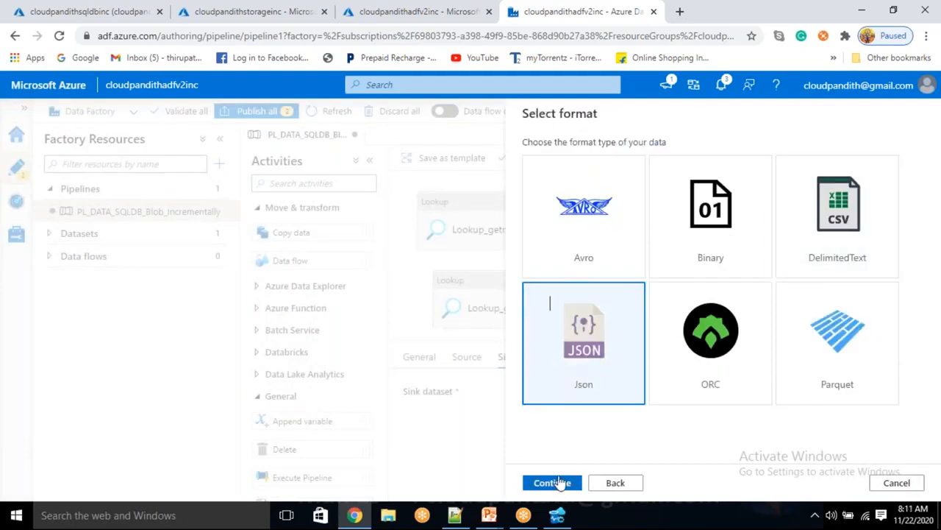
click(565, 245)
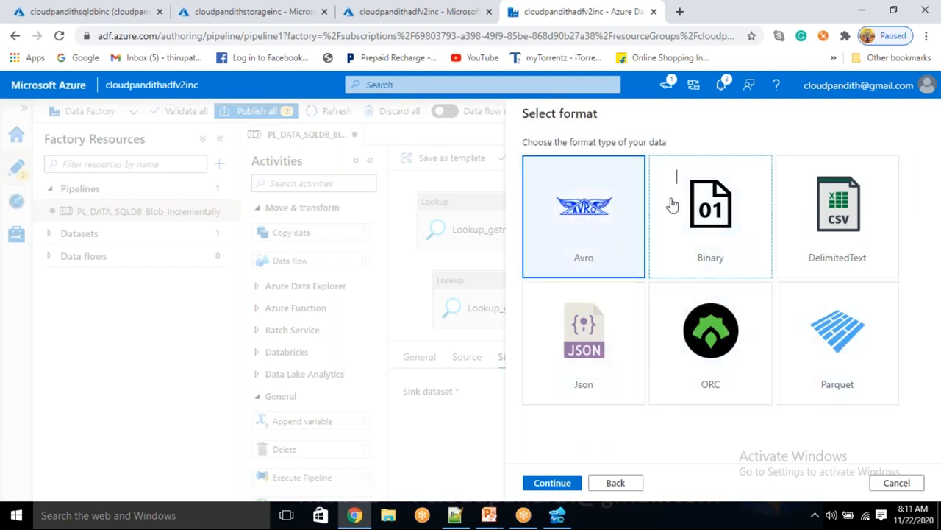
click(847, 361)
click(727, 336)
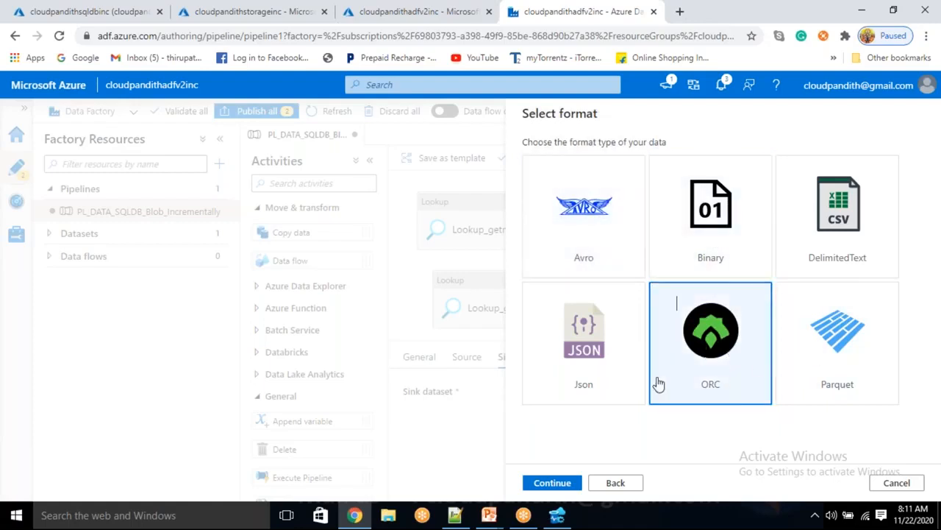
click(600, 359)
click(553, 483)
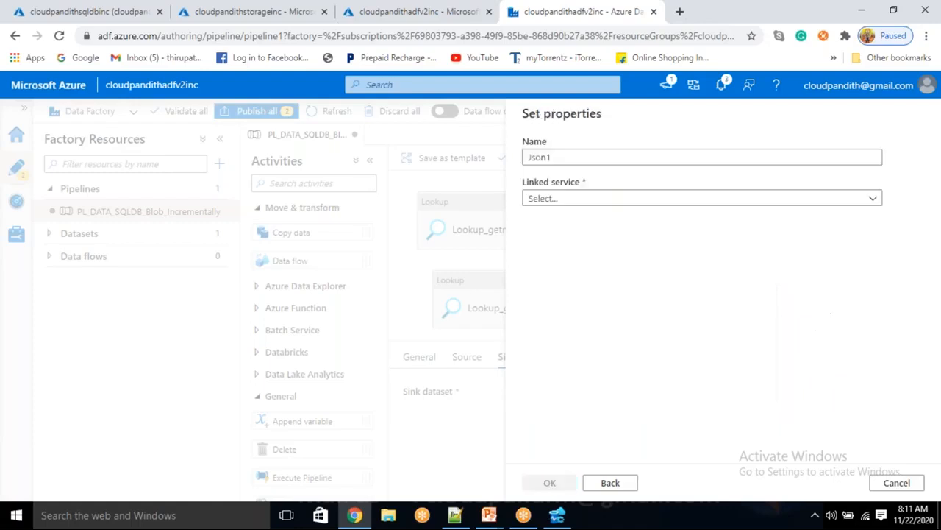
Step: Name the dataset DS_ABS_Sink and link it to LS_ABS
click(576, 200)
drag(559, 157, 476, 158)
key(BackSpace)
text(DS_ABS_)
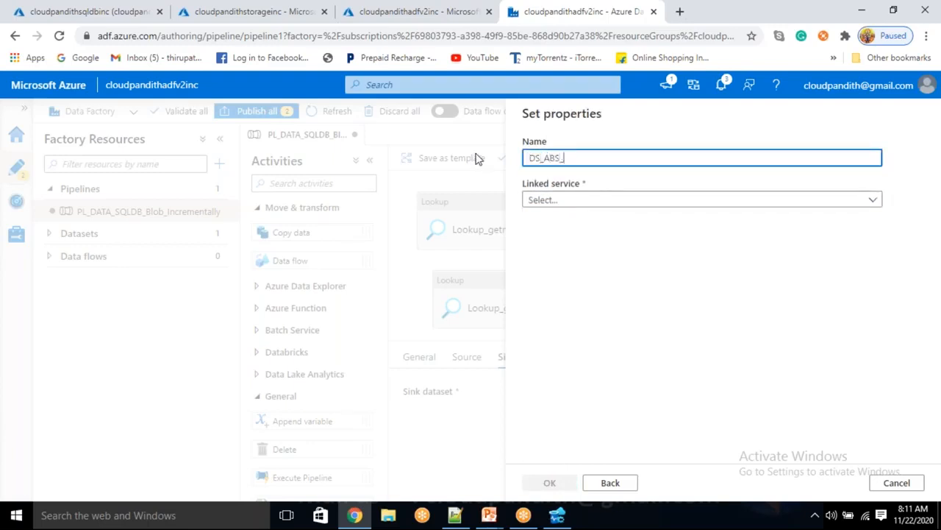
text(Sink)
click(567, 200)
click(548, 288)
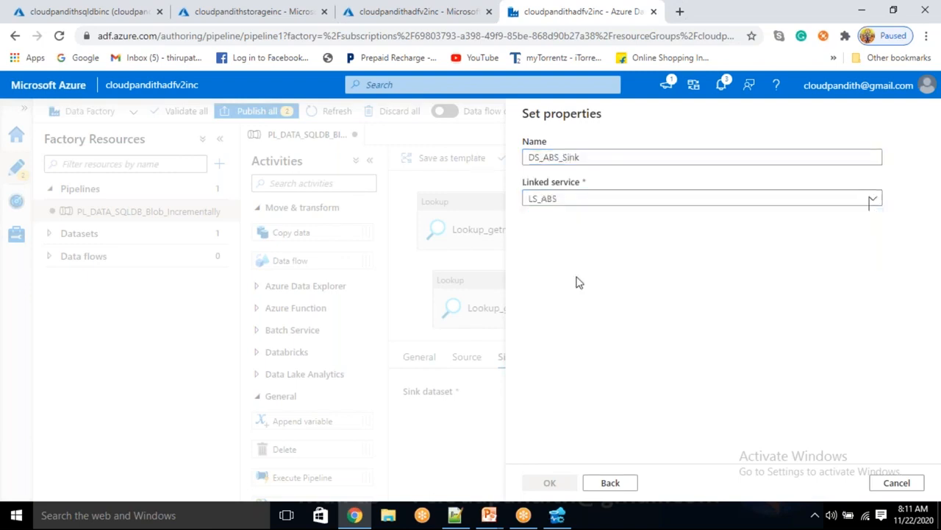
Step: Point the dataset at the jsondata container with Import schema set to None and confirm
click(612, 243)
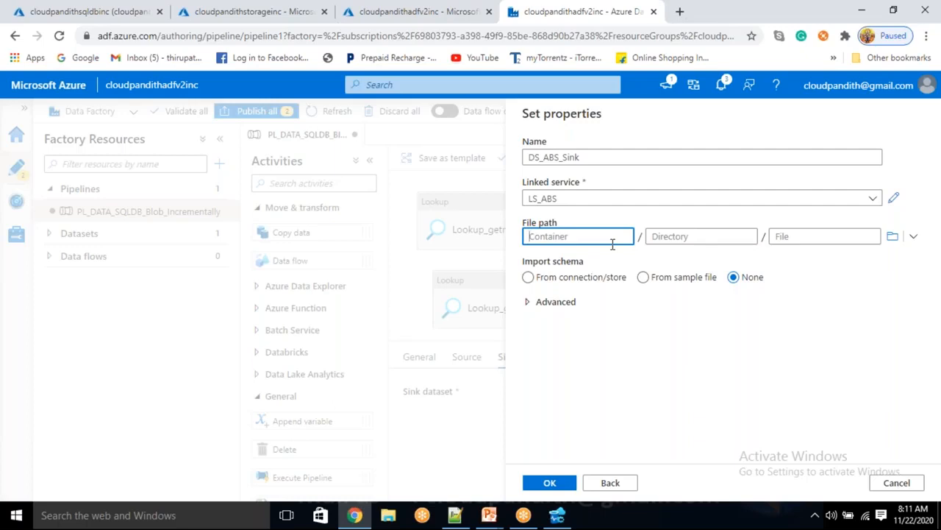
text(jsondata)
double_click(530, 236)
click(581, 237)
click(553, 483)
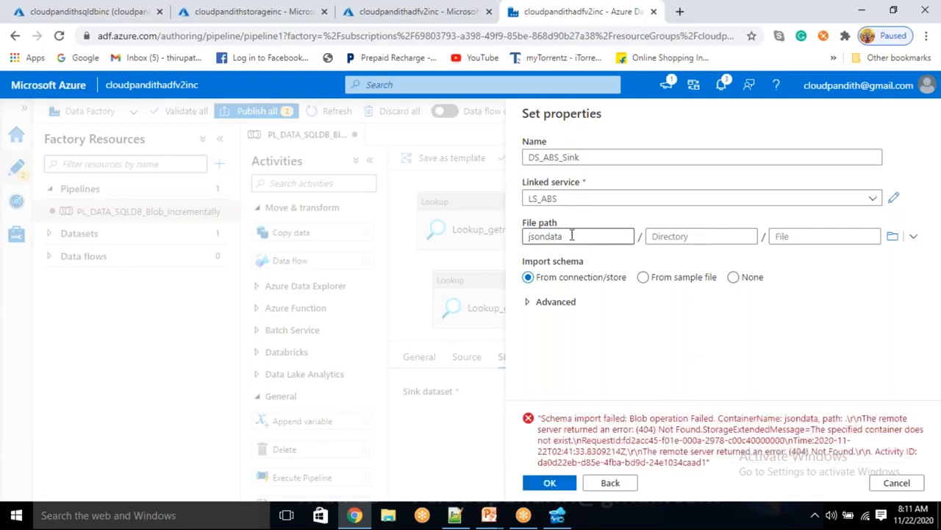
click(751, 279)
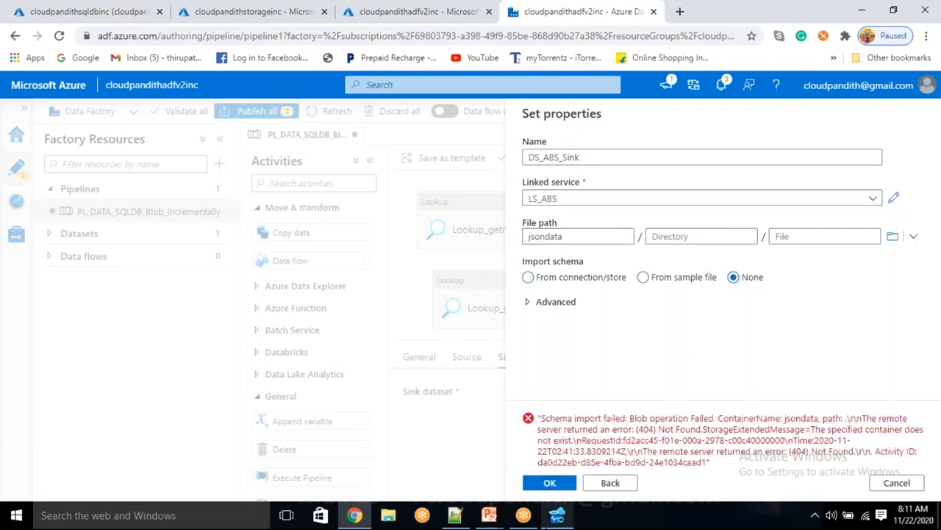
click(551, 482)
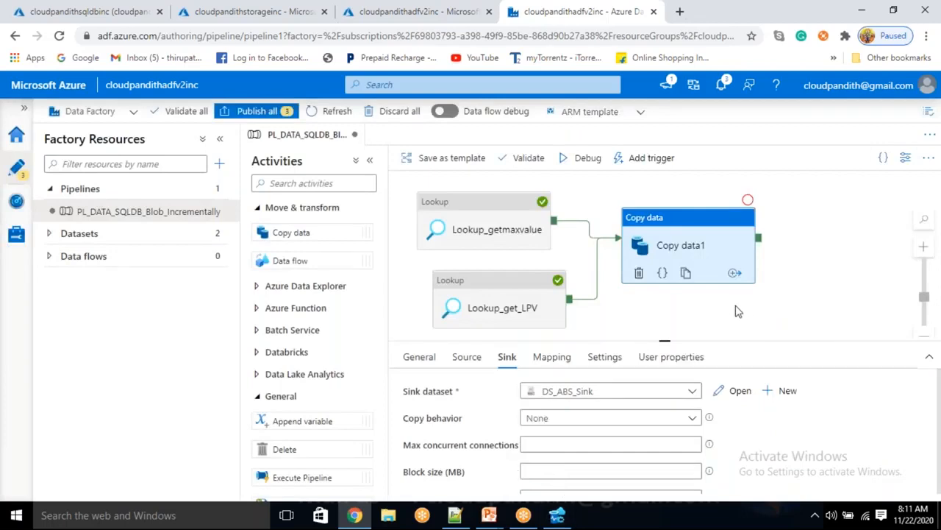
Step: Add a Stored procedure activity to the canvas, running after Copy data1 succeeds
drag(731, 311, 660, 311)
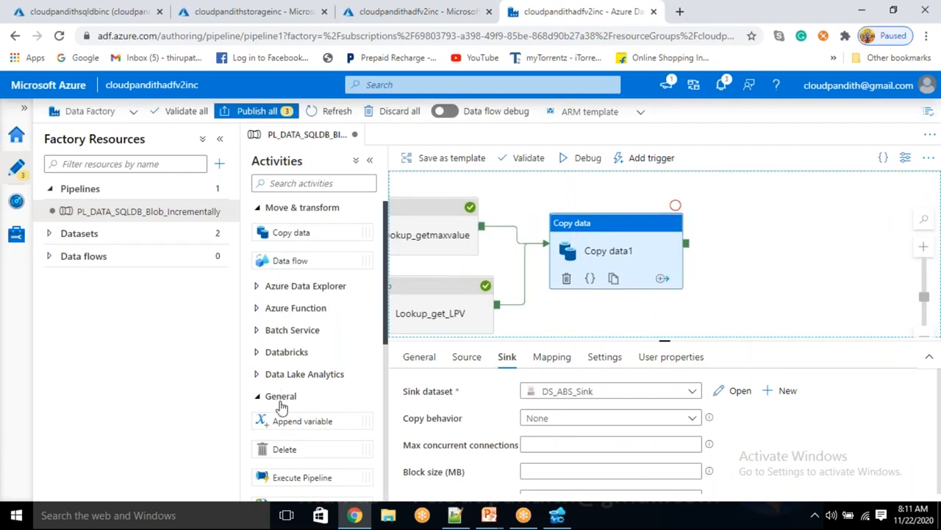
scroll(281, 407, down, 3)
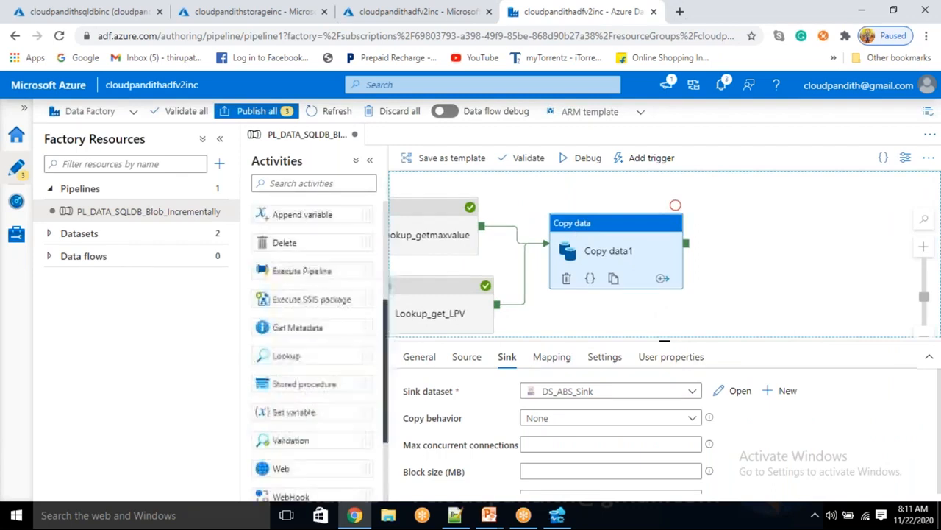
scroll(316, 346, up, 3)
scroll(316, 346, down, 1)
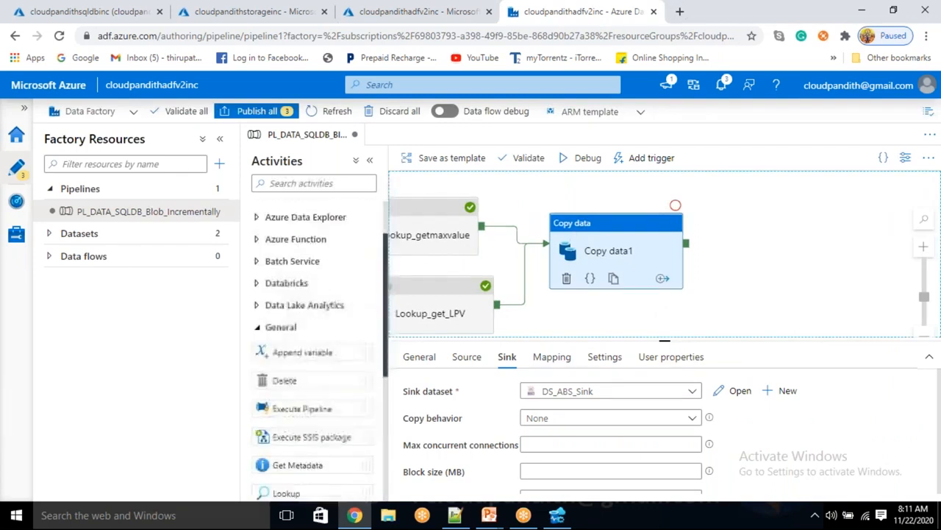
scroll(309, 345, down, 3)
drag(298, 315, 787, 245)
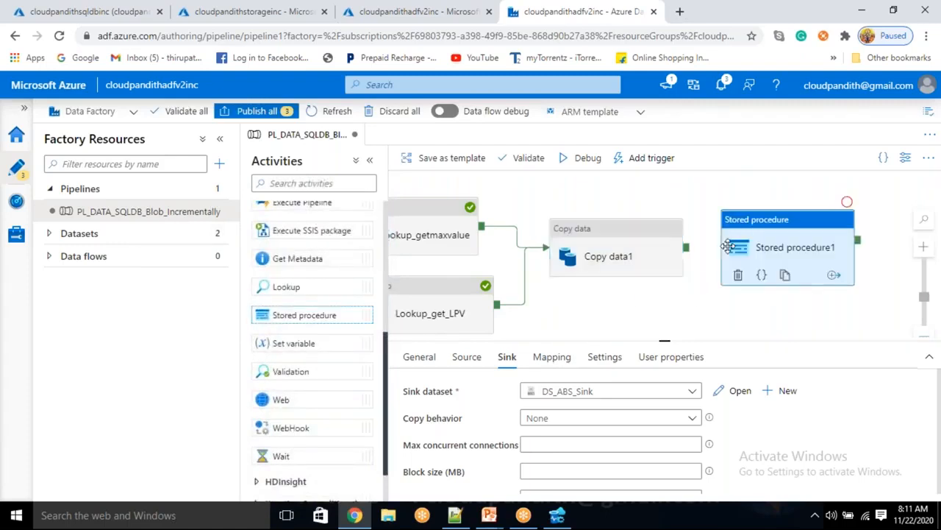
drag(685, 248, 786, 250)
Step: Set Stored procedure1's linked service to LS_ASDB
click(777, 248)
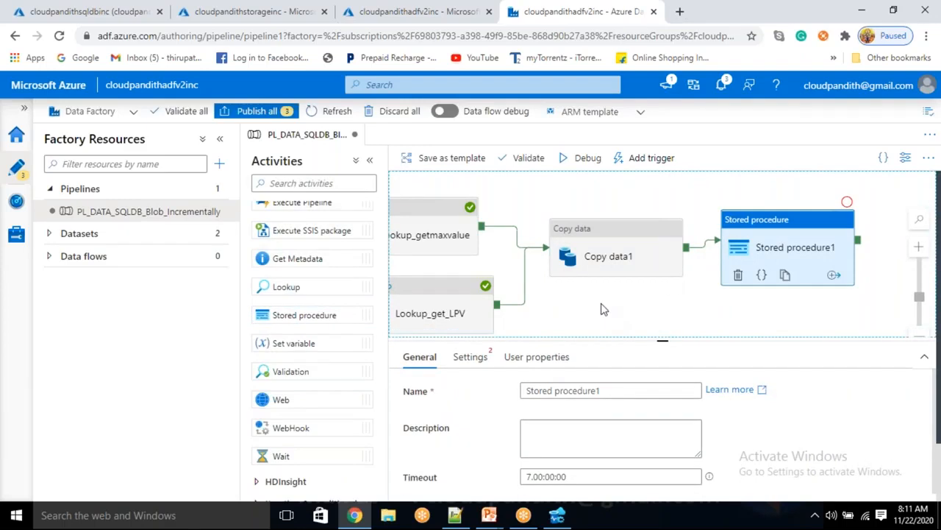
click(602, 309)
click(773, 254)
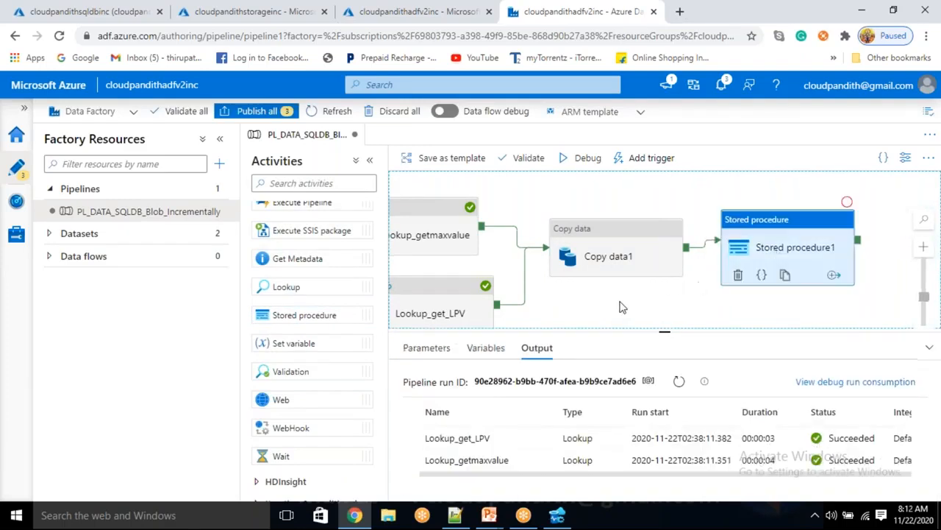
click(470, 359)
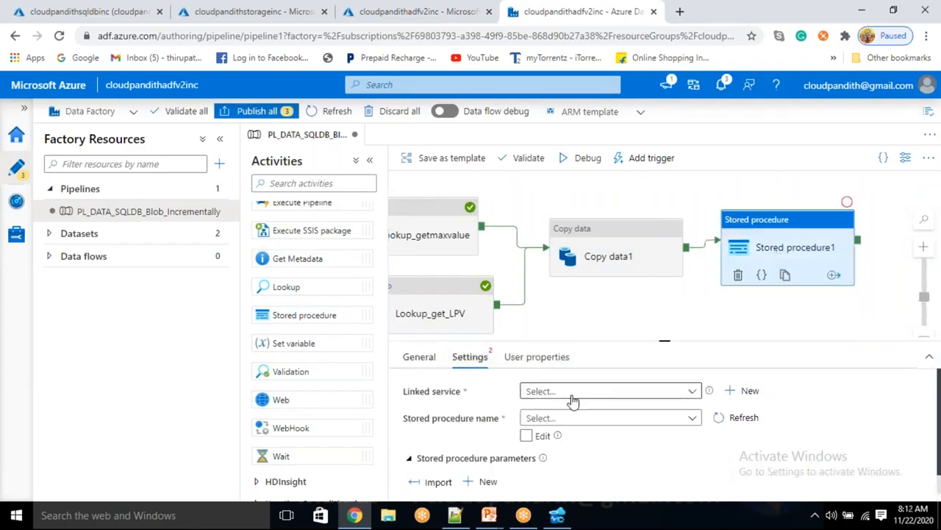
click(570, 398)
click(557, 460)
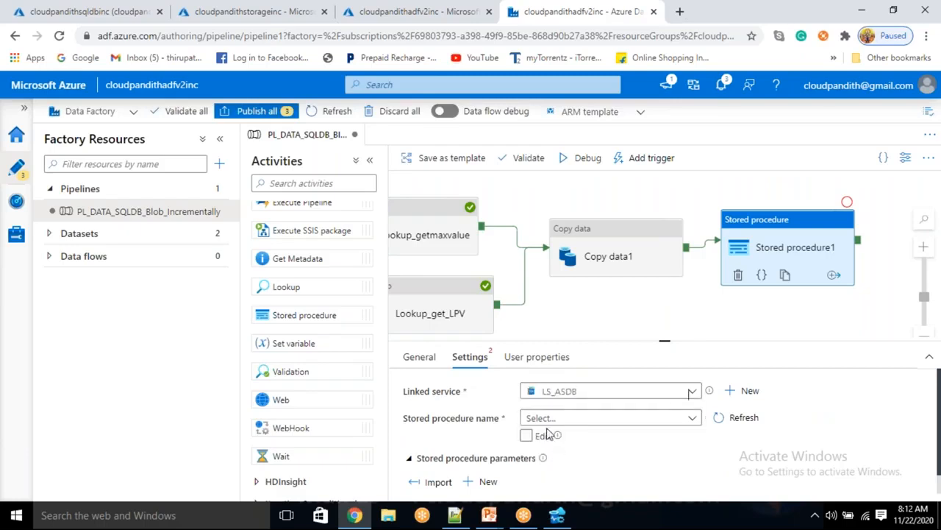
Step: Choose [dbo].[watermark_usp] and import its lpv and TNAME parameters
click(557, 419)
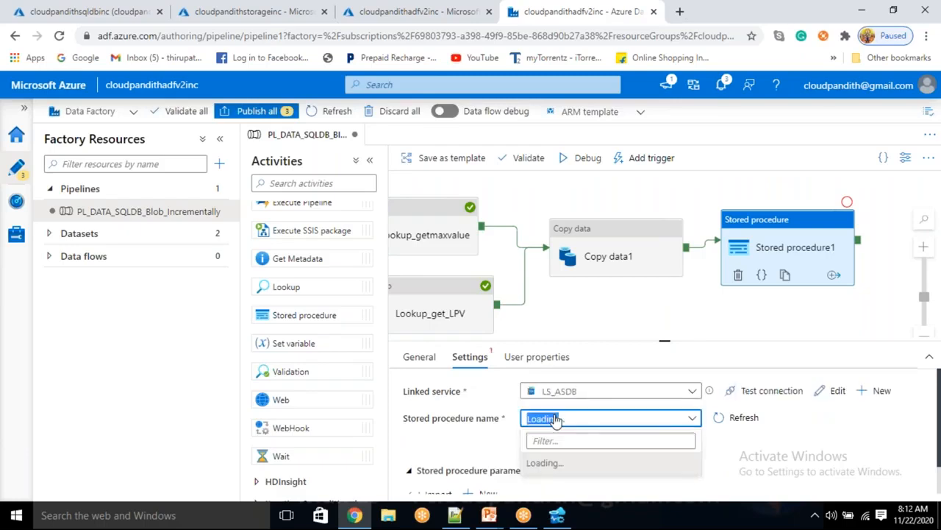
click(557, 419)
click(570, 484)
scroll(515, 456, down, 1)
click(436, 462)
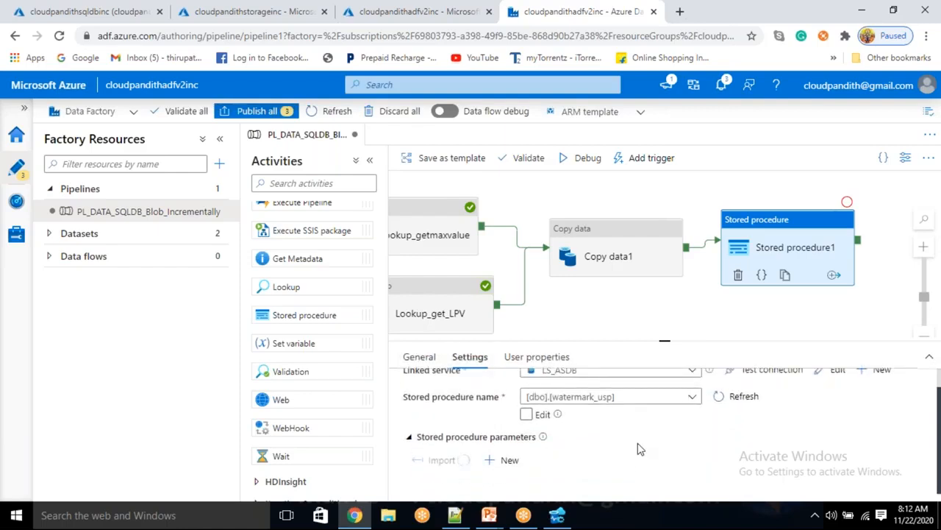
scroll(640, 449, down, 2)
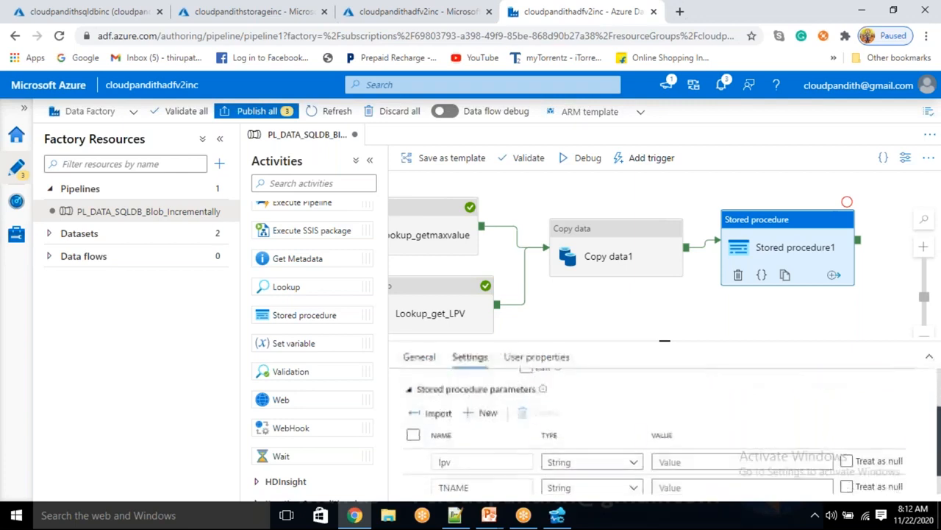
click(701, 461)
click(687, 478)
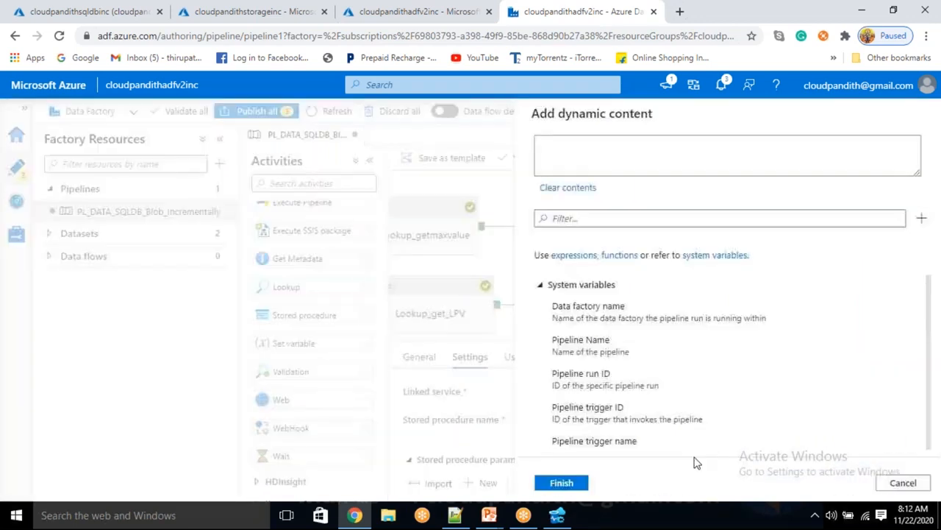
Step: Inspect the Lookup_getmaxvalue debug output to find the firstRow maxvalue field
scroll(668, 412, down, 10)
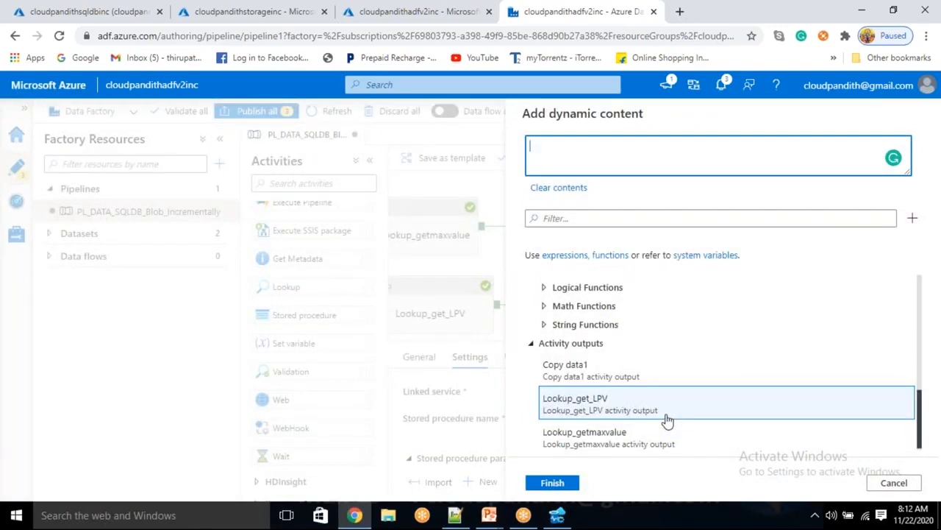
click(606, 436)
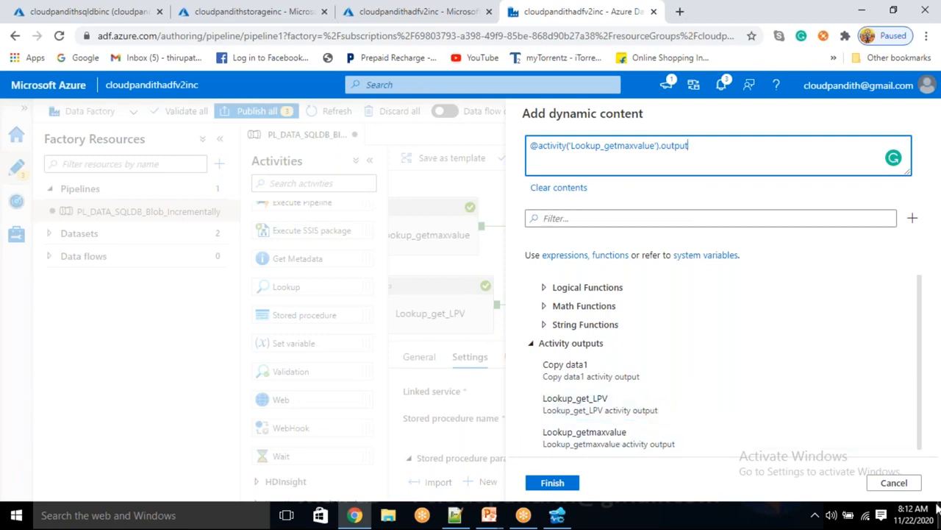
click(909, 488)
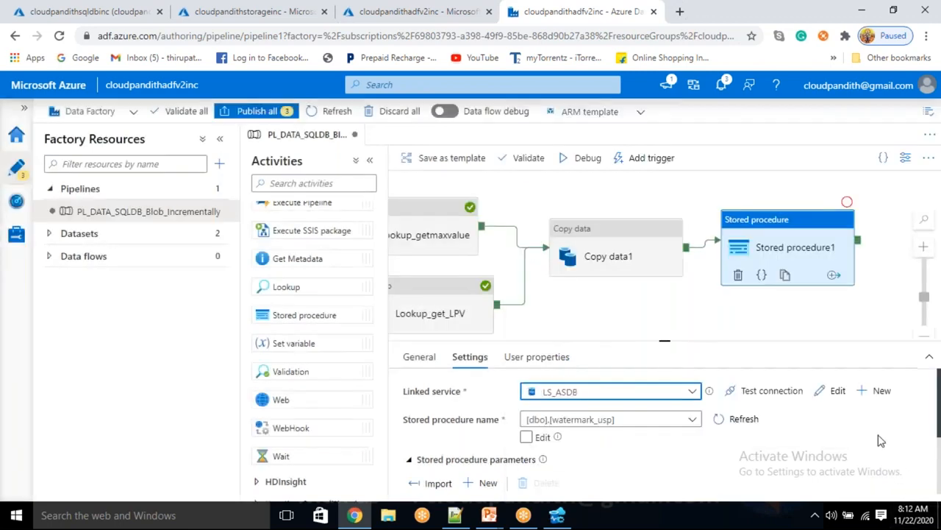
click(636, 329)
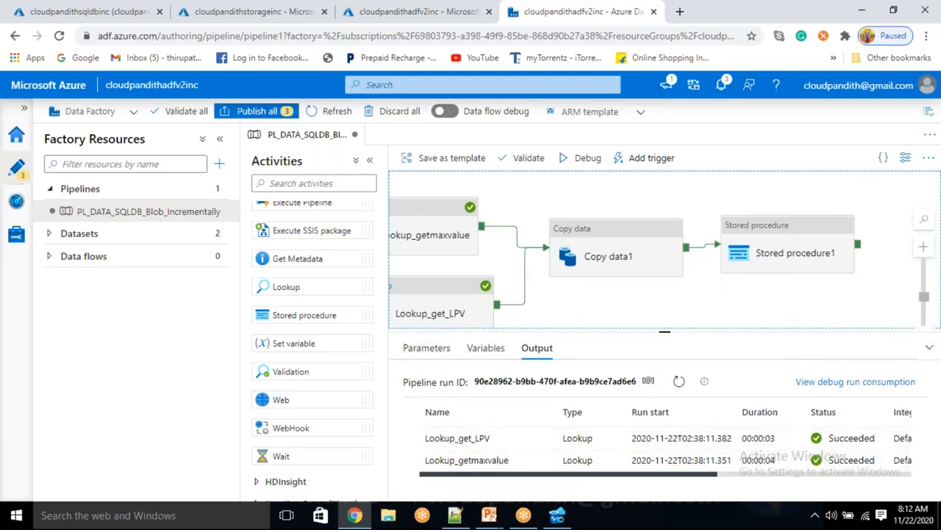
click(540, 462)
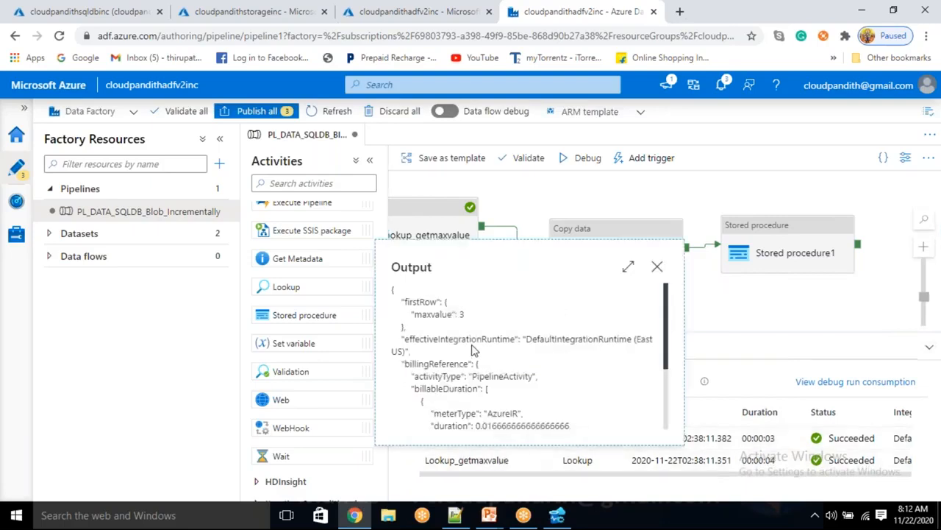
click(472, 322)
double_click(403, 266)
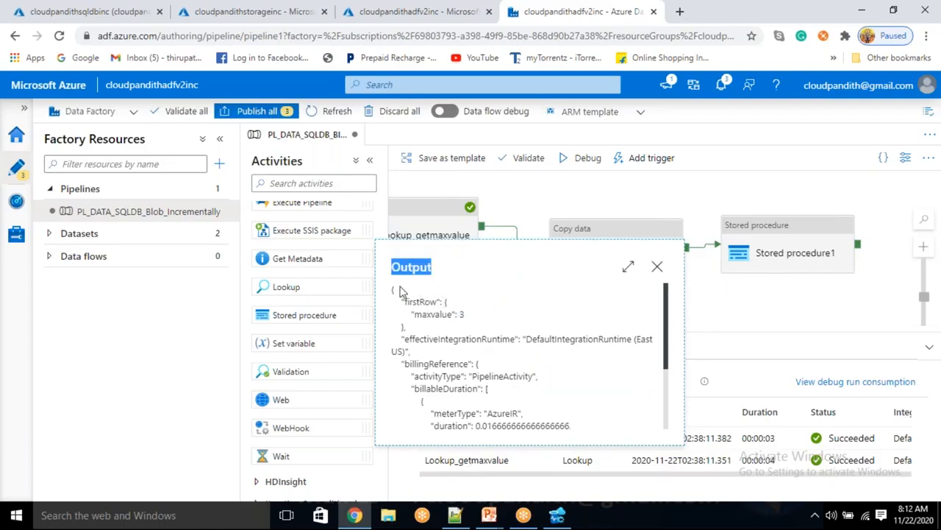
double_click(419, 302)
double_click(434, 314)
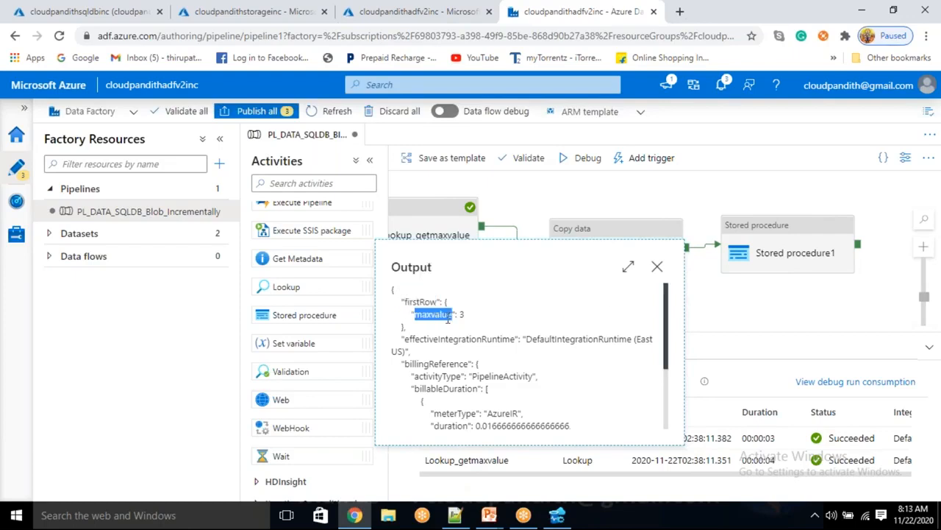
click(657, 269)
click(780, 253)
scroll(647, 448, down, 3)
click(681, 435)
click(659, 444)
scroll(639, 419, down, 10)
click(637, 435)
text(.firstrow.maxval)
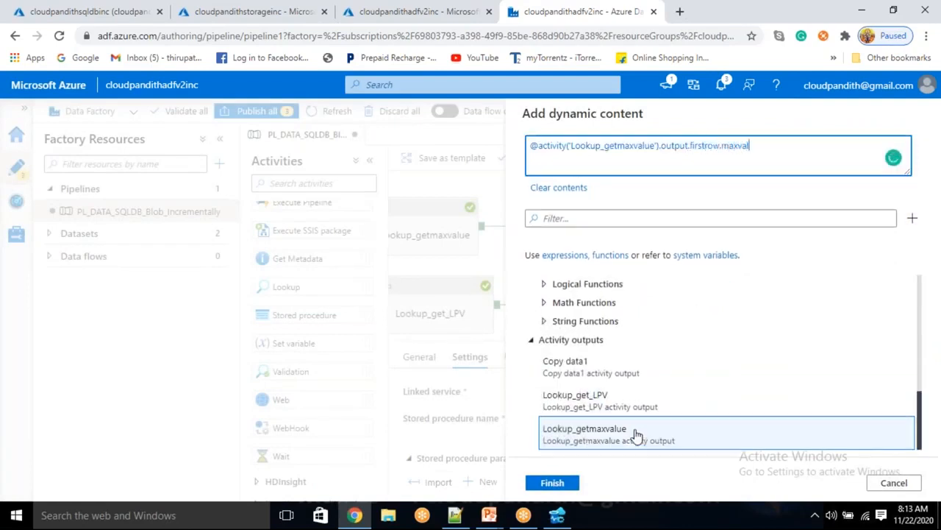
click(552, 485)
scroll(592, 466, down, 2)
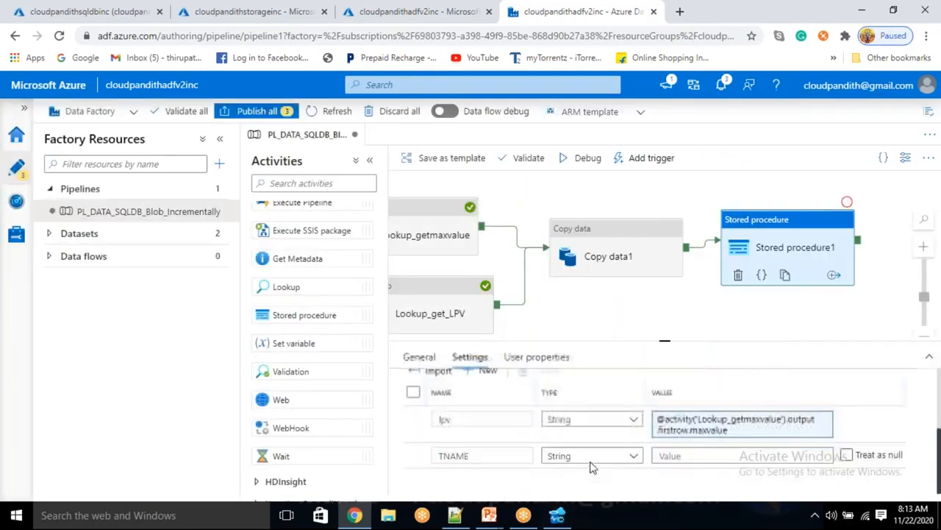
Step: Preview the watermark table data behind the Lookup_get_LPV activity
click(679, 457)
click(604, 309)
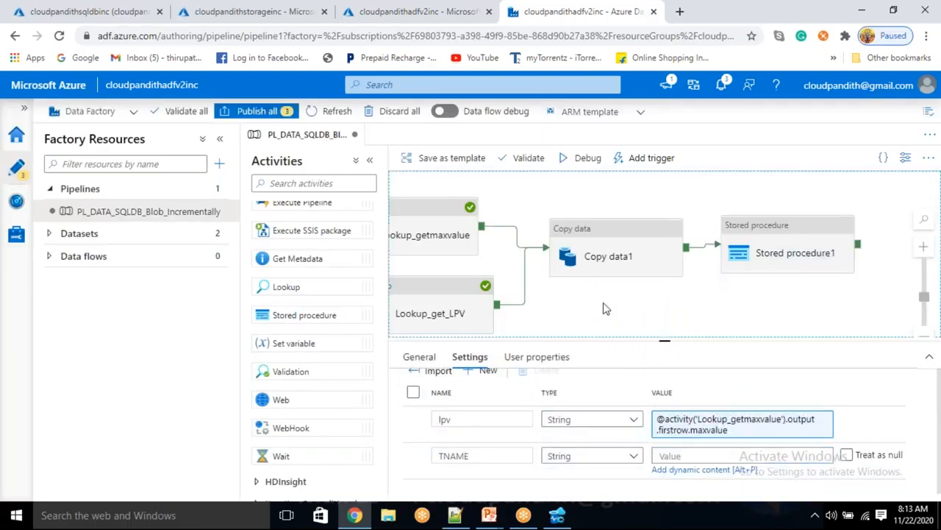
click(432, 306)
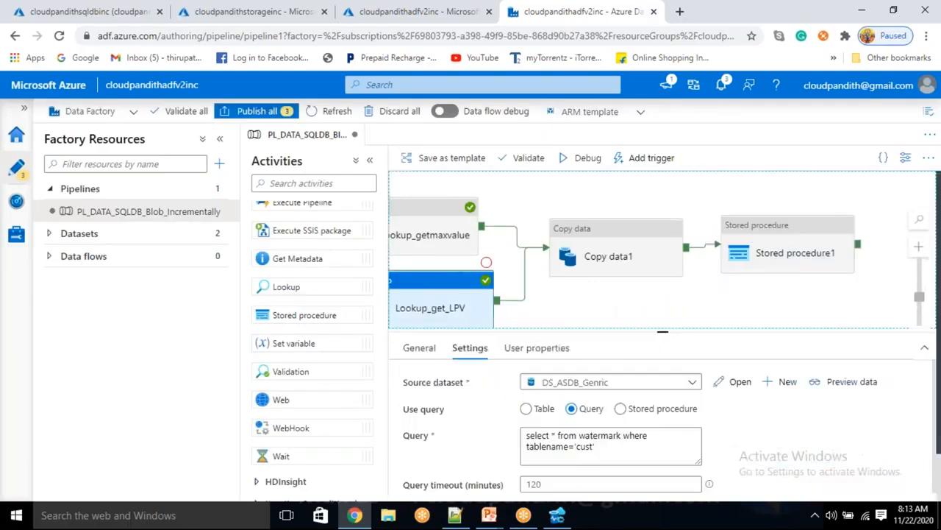
click(850, 390)
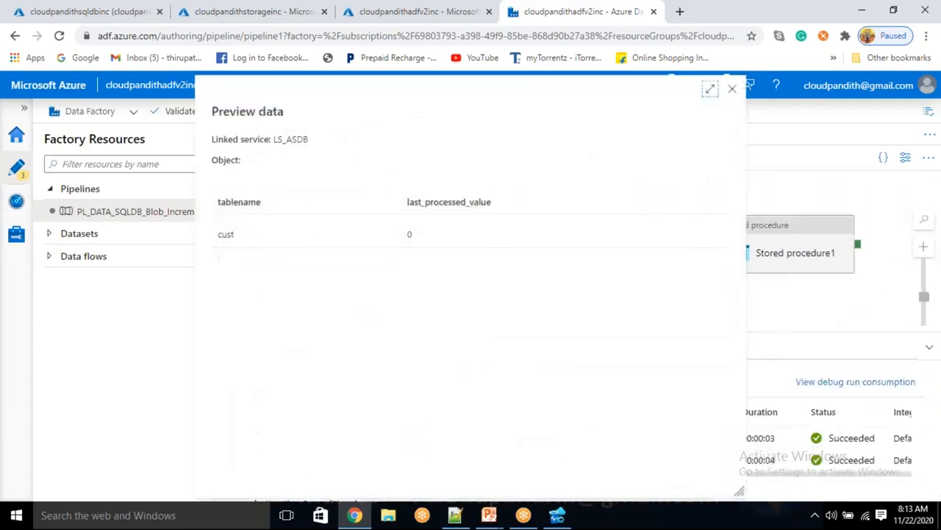
click(734, 92)
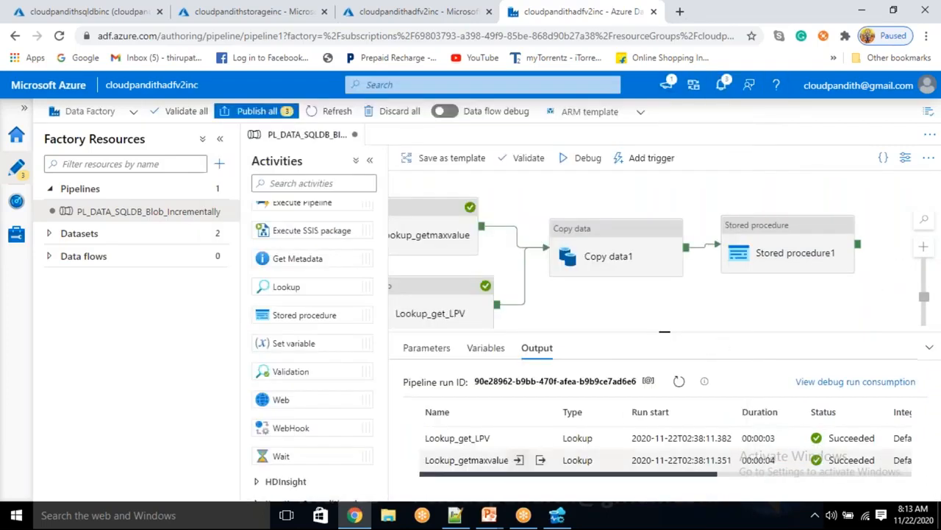
Step: Confirm Lookup_get_LPV's output shows tablename cust and last_processed_value 0, then close it
click(544, 438)
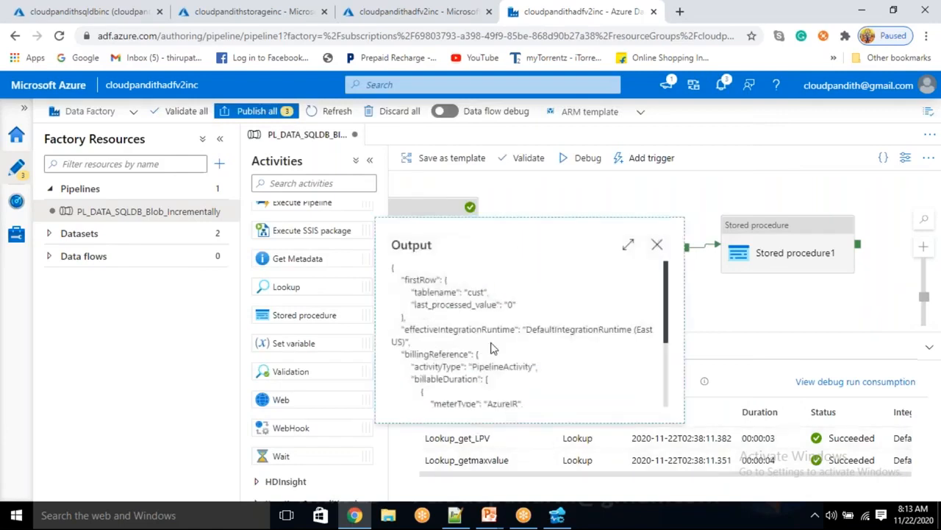
double_click(450, 292)
drag(466, 292, 483, 292)
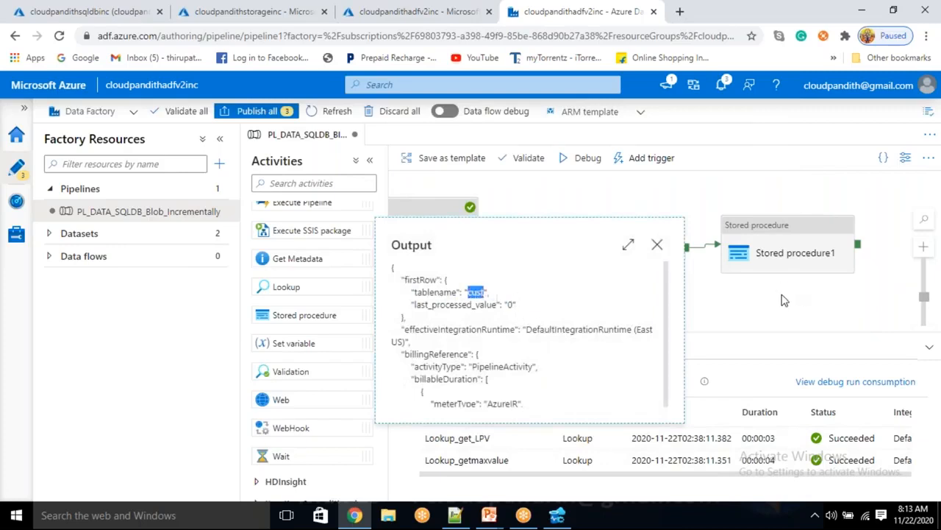
click(411, 244)
double_click(411, 244)
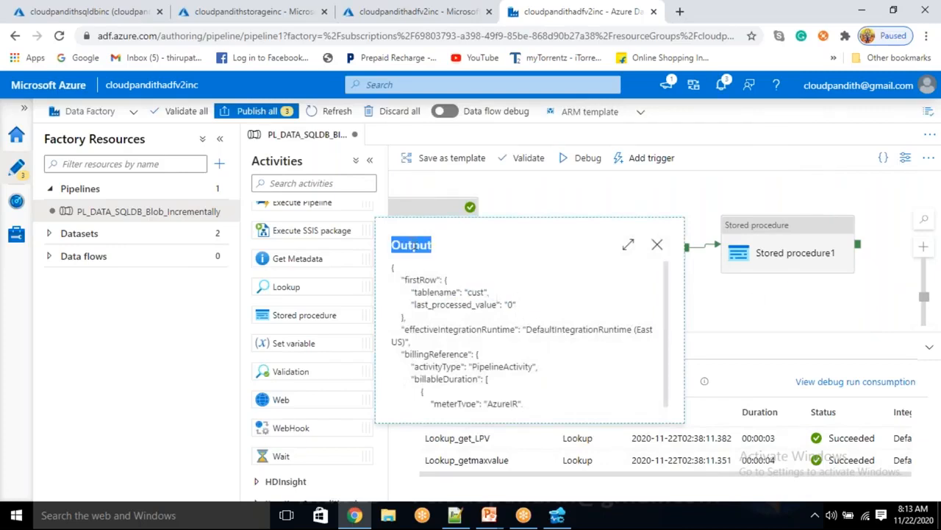
click(423, 276)
double_click(421, 280)
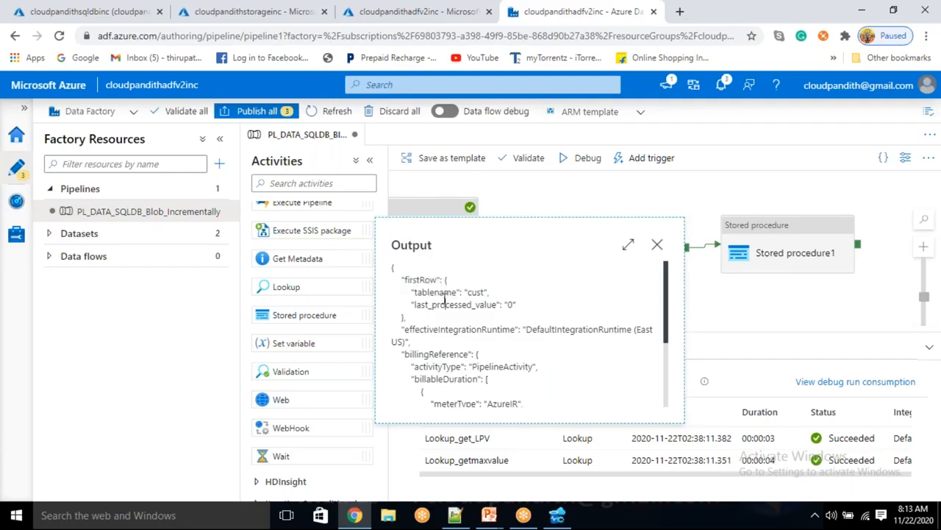
double_click(446, 303)
double_click(435, 292)
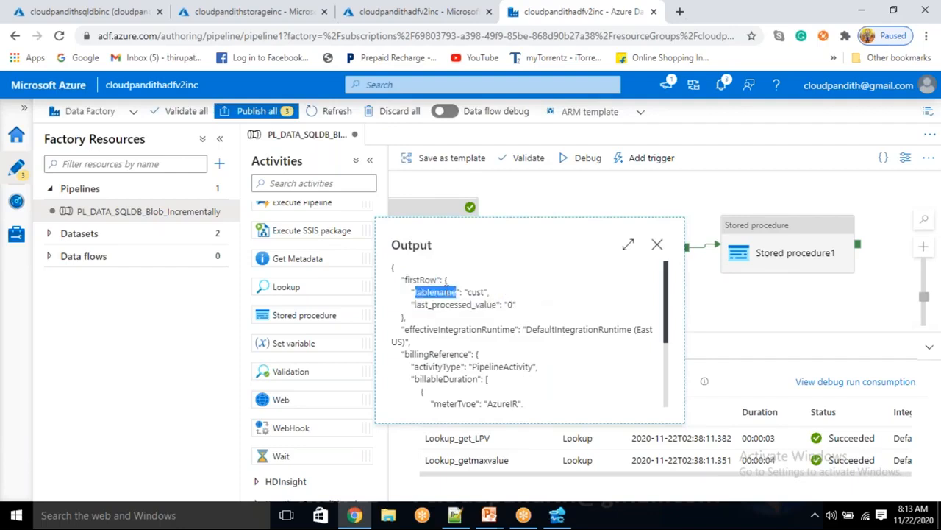
click(657, 244)
click(770, 243)
scroll(647, 449, down, 2)
scroll(684, 476, up, 2)
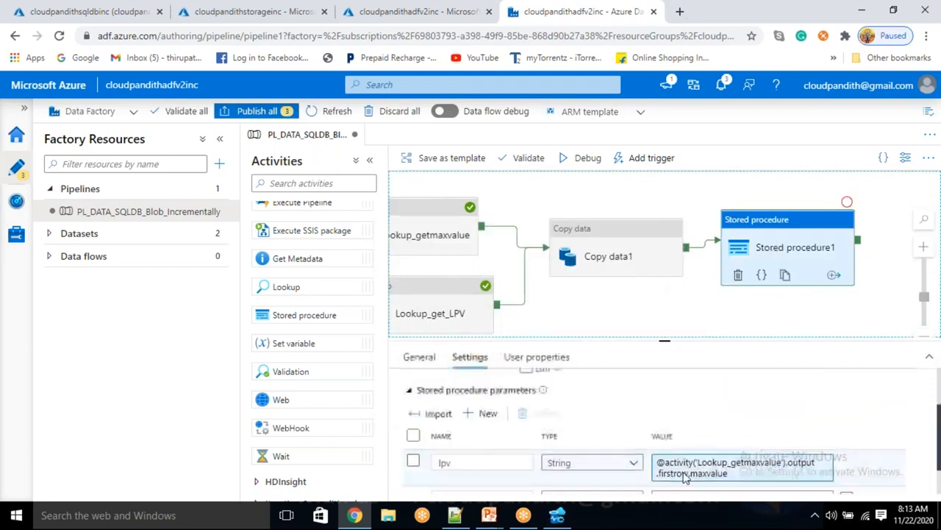
scroll(684, 475, down, 3)
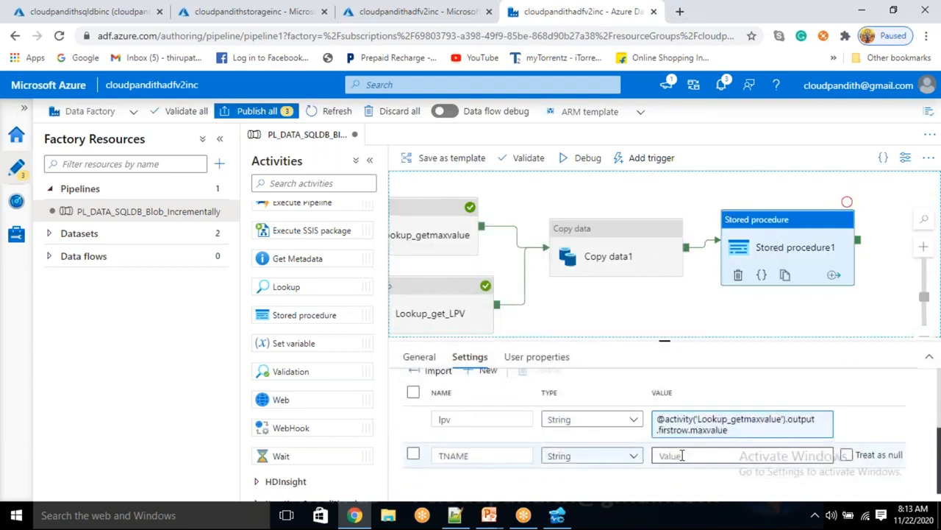
click(683, 455)
click(676, 475)
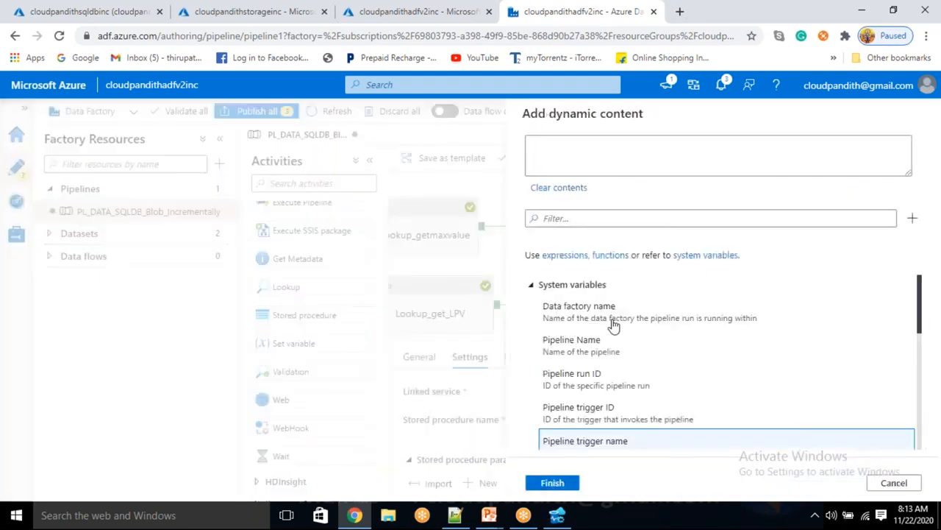
scroll(610, 412, down, 10)
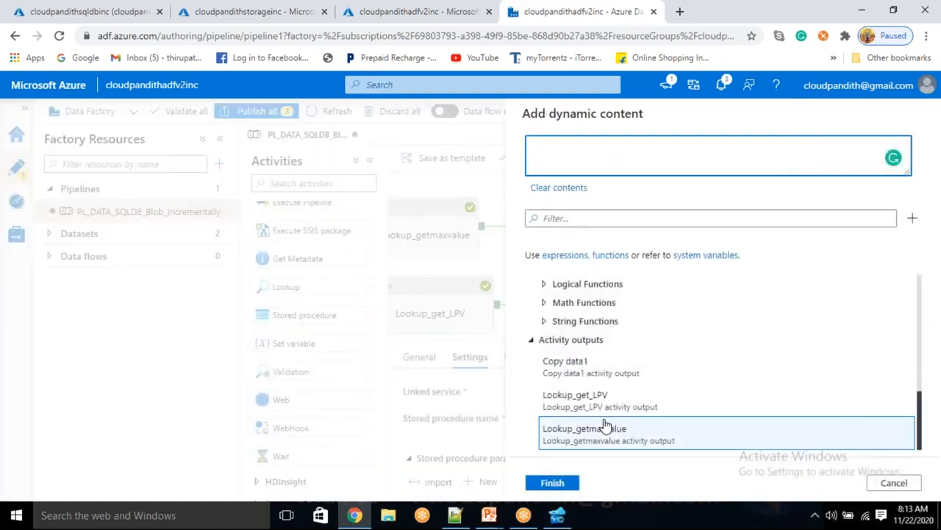
click(601, 408)
text(.firstrow.ta)
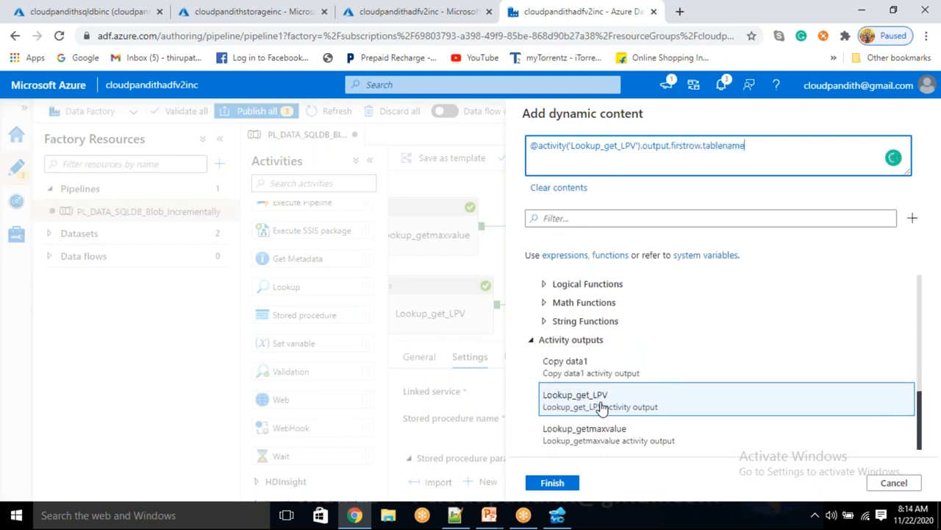
text(blename)
click(565, 485)
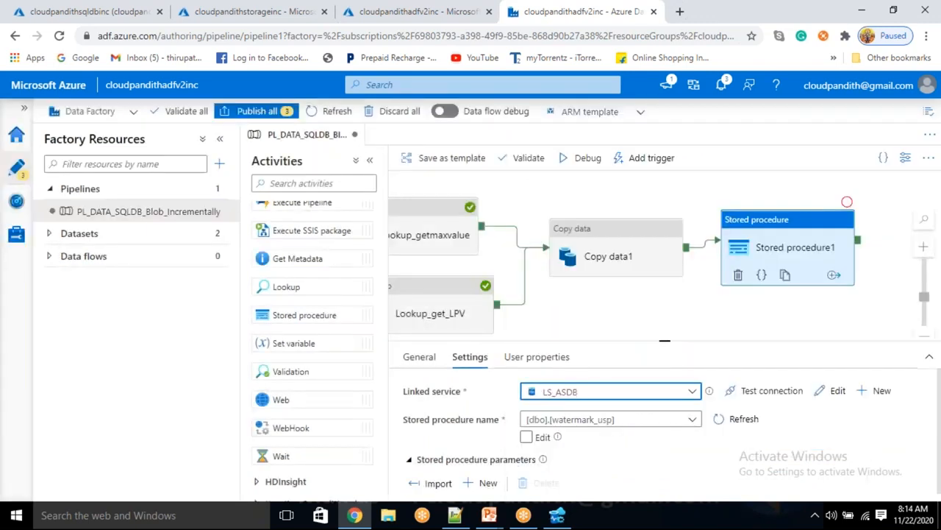
Step: Debug the pipeline and refresh until both Lookups, Copy data1 and Stored procedure1 succeed
drag(559, 304, 573, 305)
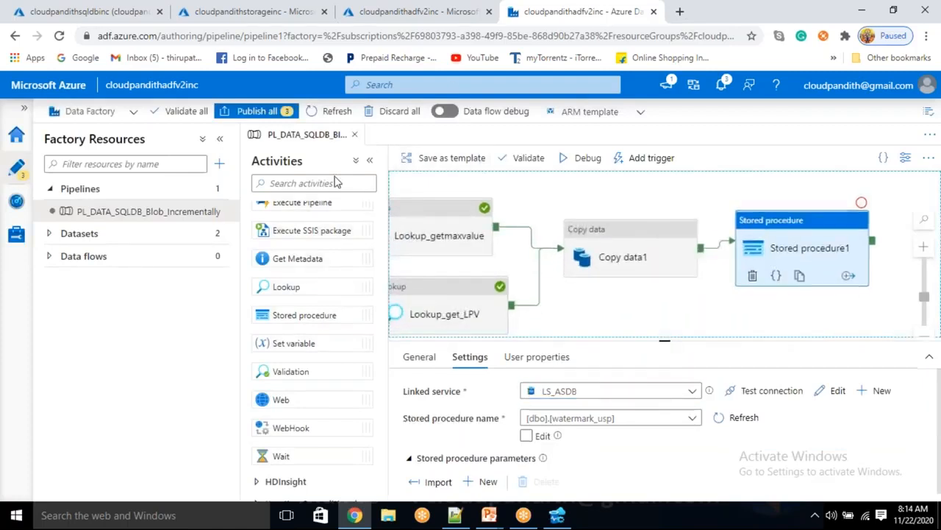
click(589, 304)
click(587, 163)
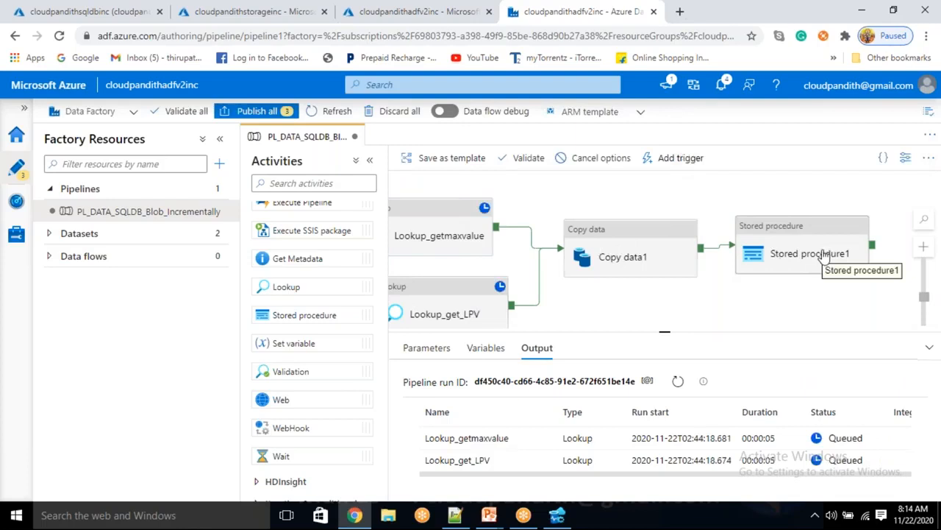
click(677, 384)
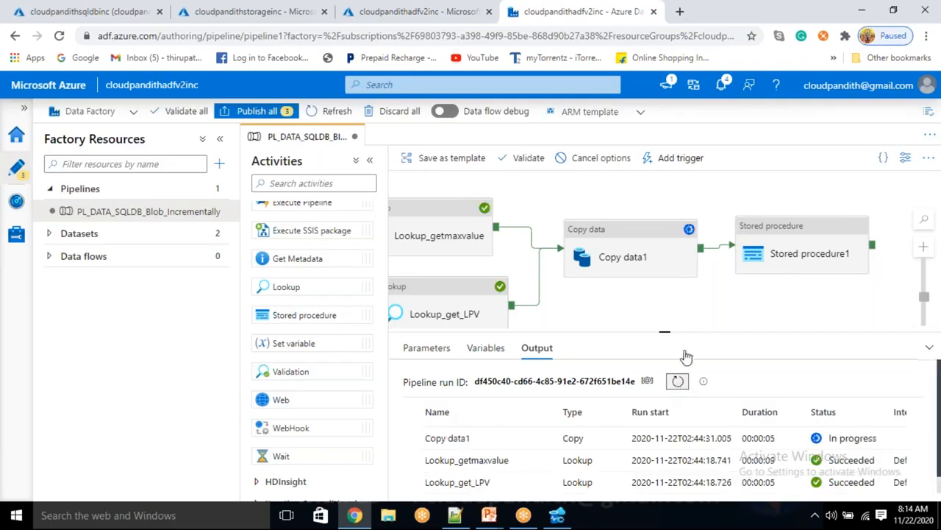
drag(665, 332, 665, 292)
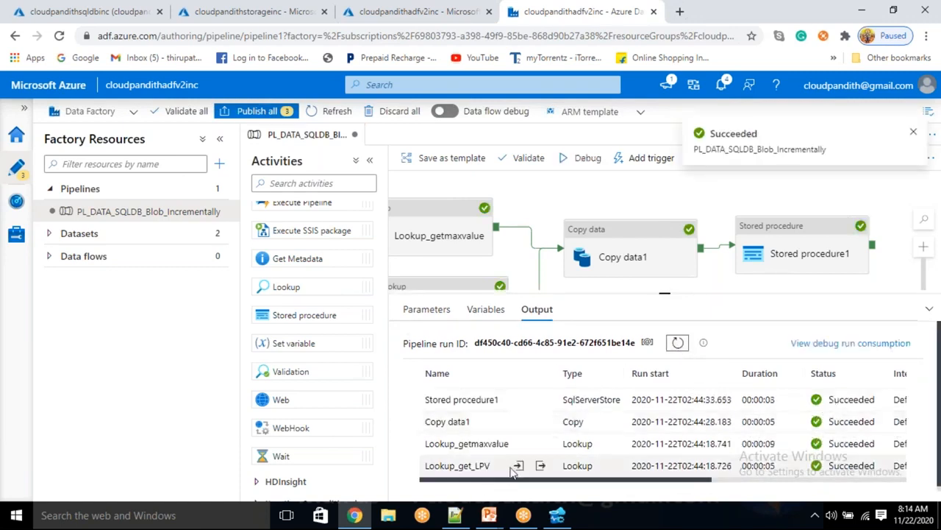
click(540, 465)
double_click(470, 321)
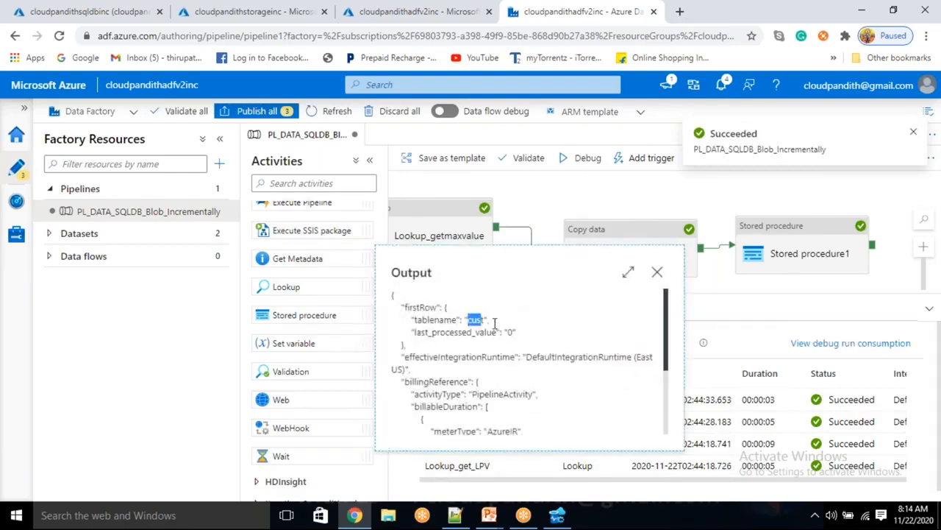
click(509, 332)
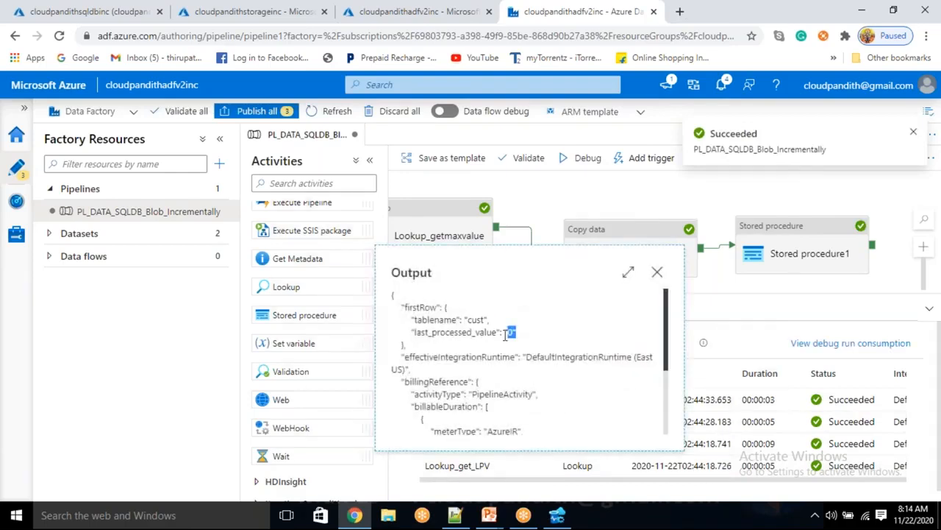
click(657, 273)
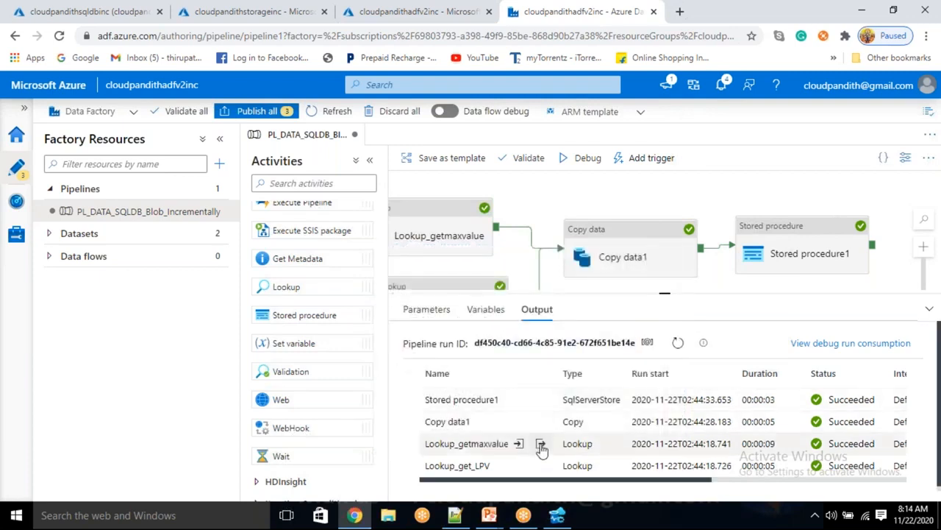
click(542, 444)
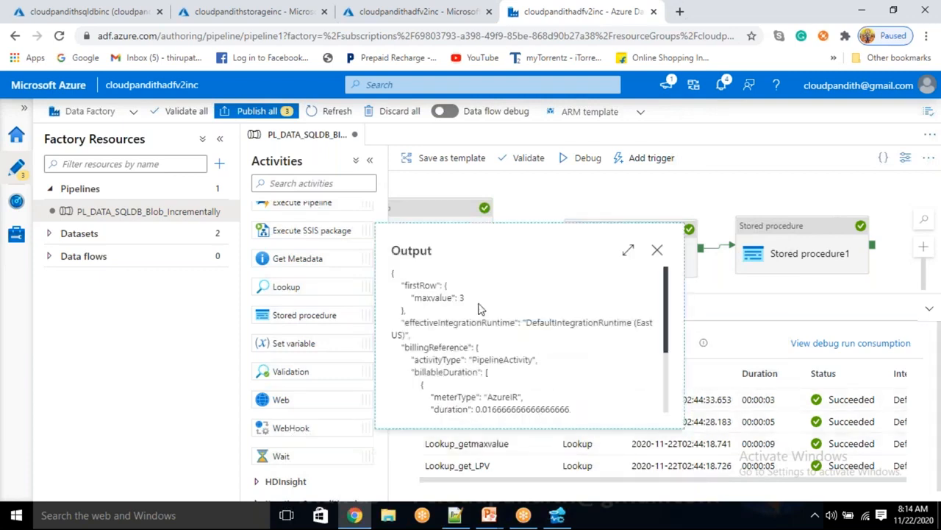
double_click(459, 298)
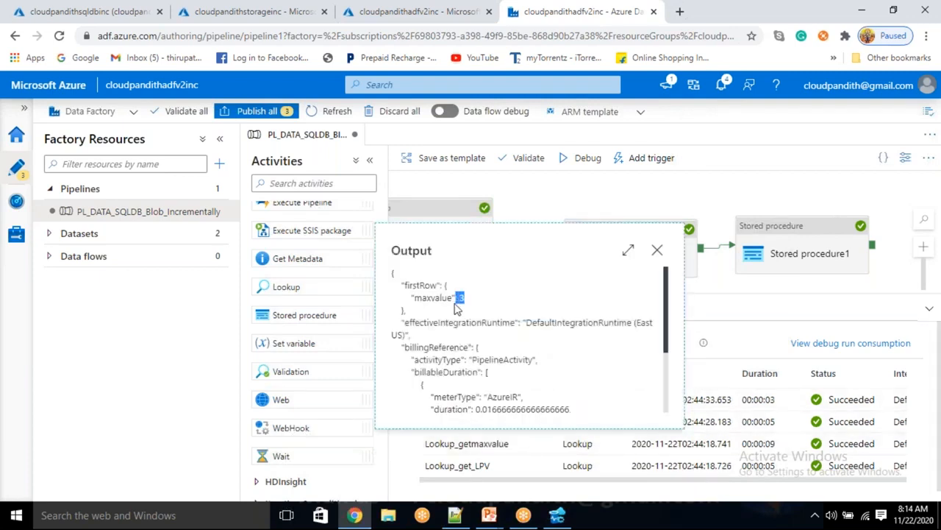
click(657, 250)
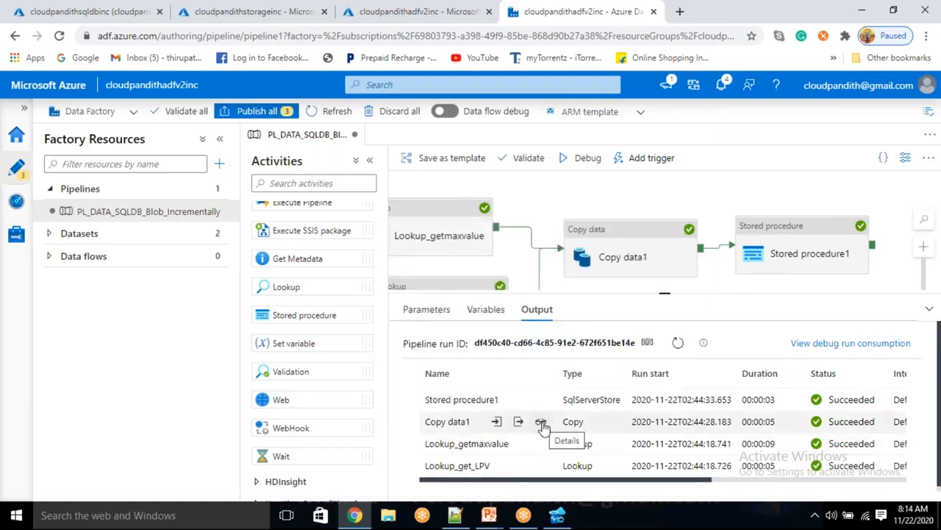
click(541, 424)
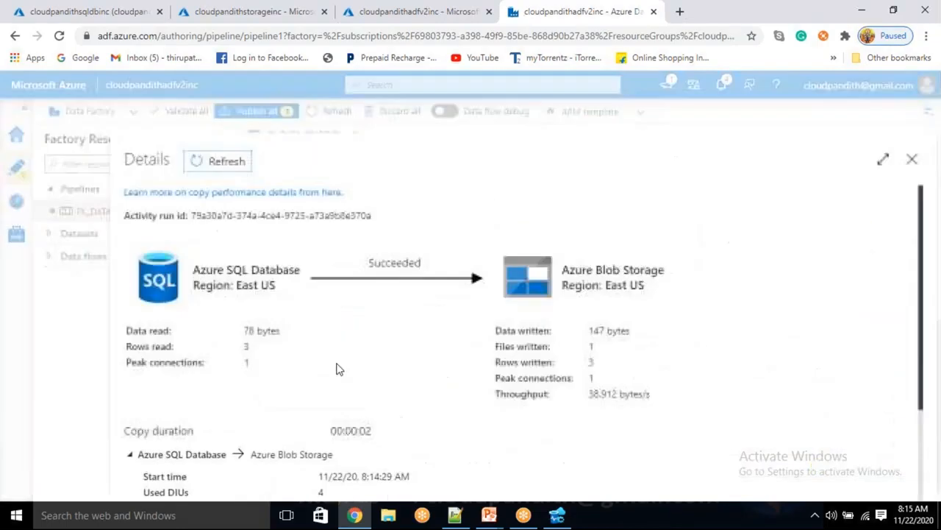
double_click(245, 346)
double_click(591, 362)
click(911, 159)
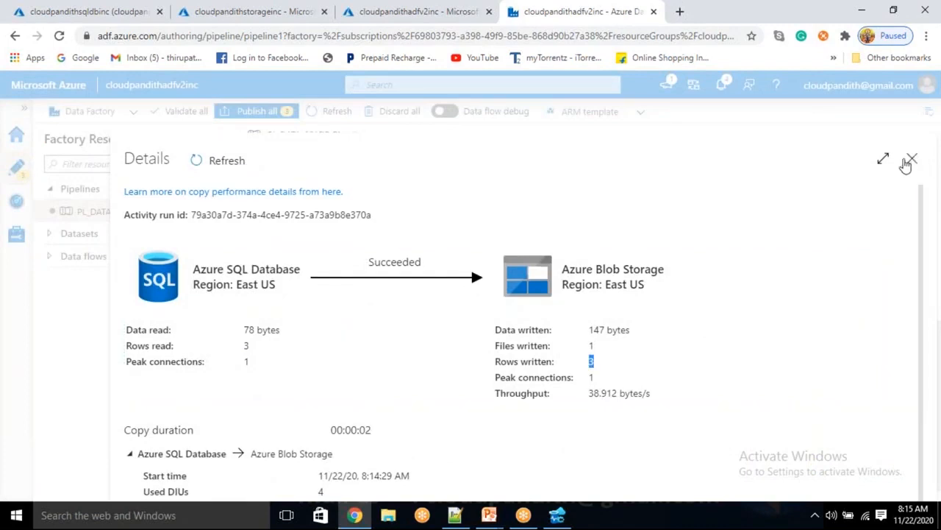
mouse_move(524, 409)
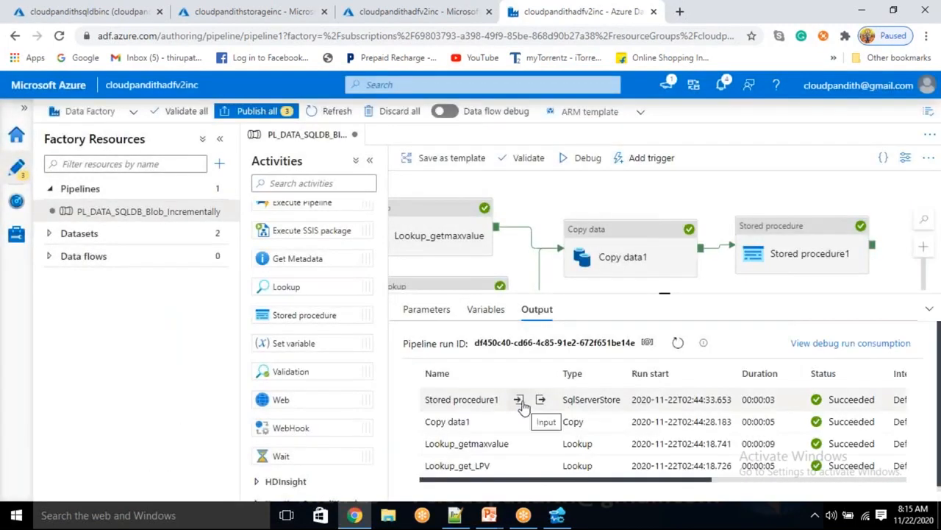
click(519, 401)
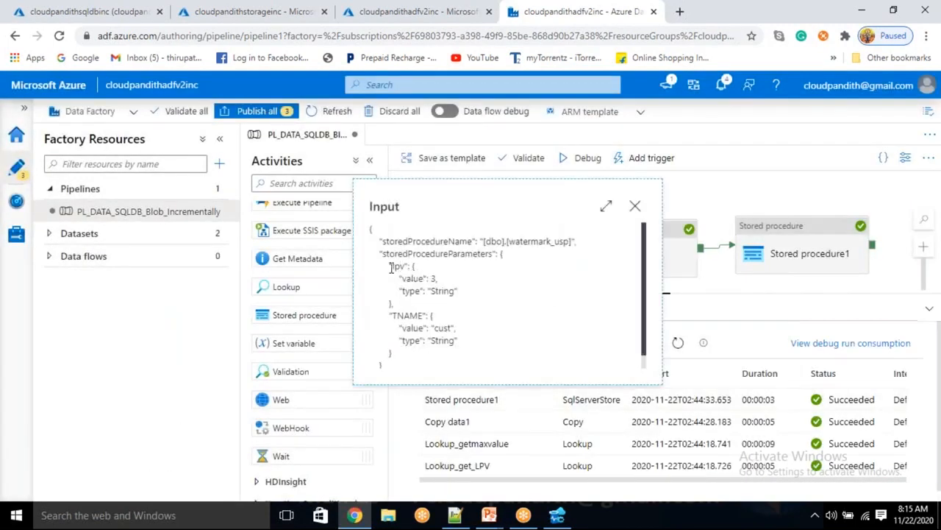
drag(401, 272, 425, 273)
click(474, 280)
drag(397, 317, 431, 328)
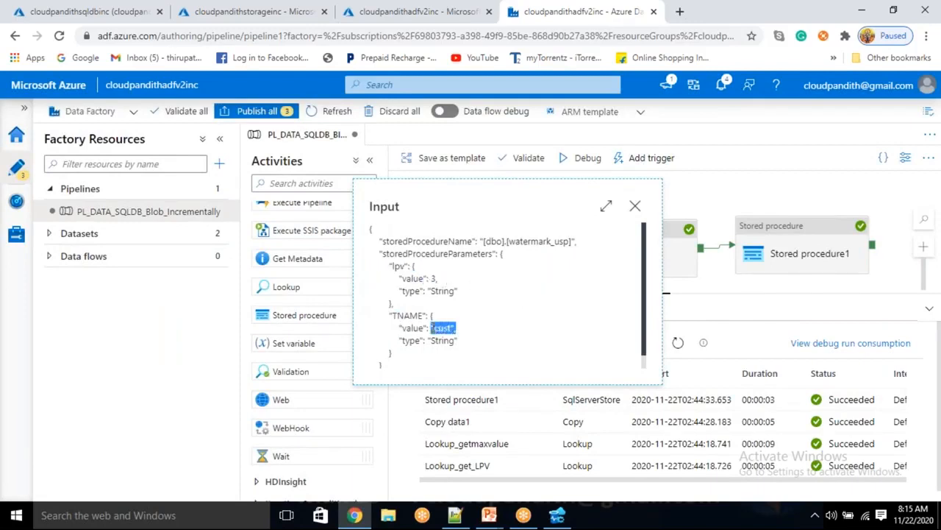
click(635, 206)
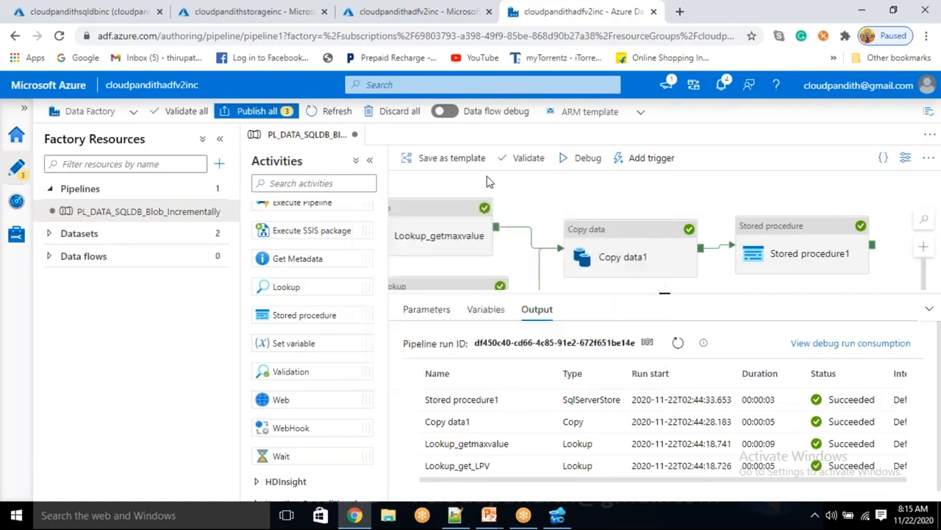
Step: View the JSON blob in jsondata to confirm the three cust rows, then go to Azure Data Studio
click(278, 12)
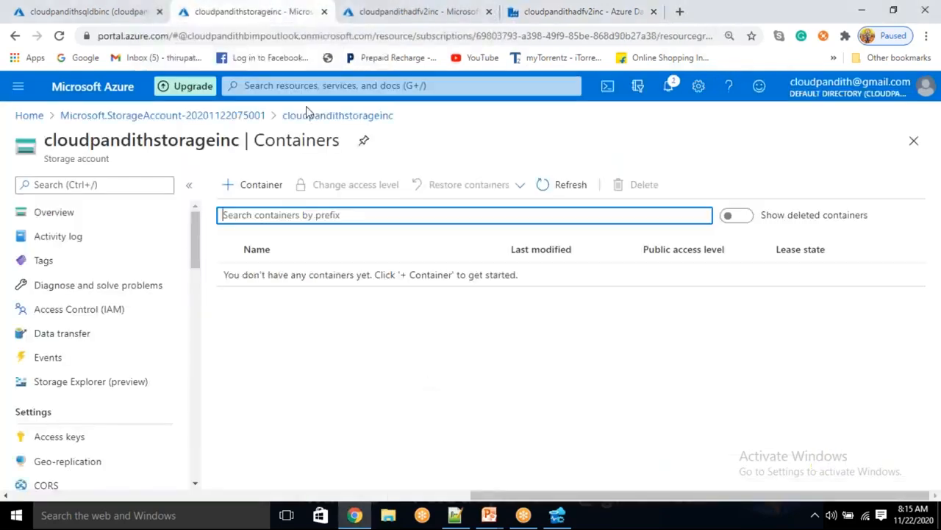
click(563, 184)
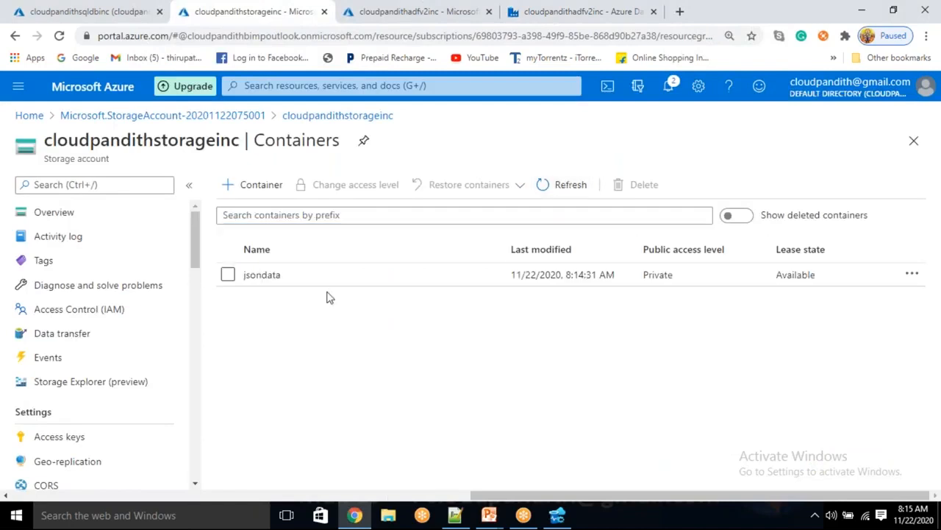
click(264, 274)
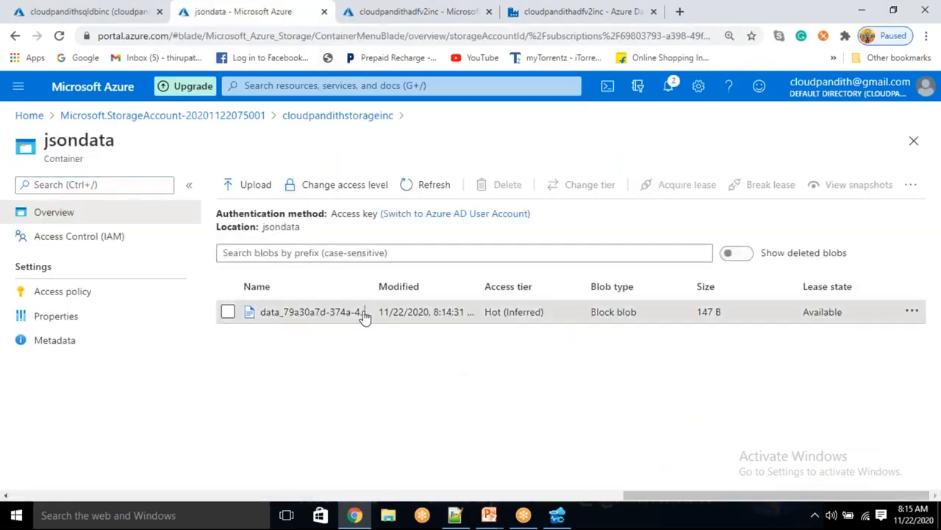
click(363, 315)
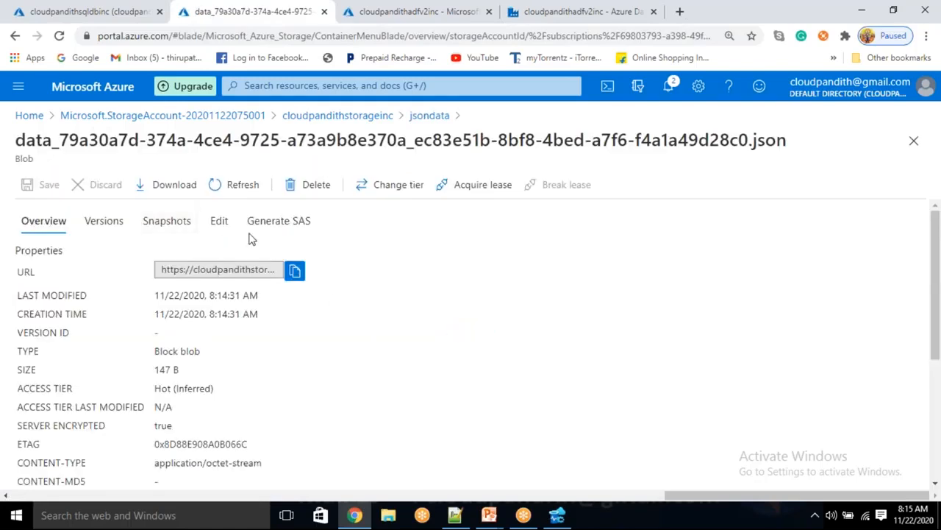
click(219, 222)
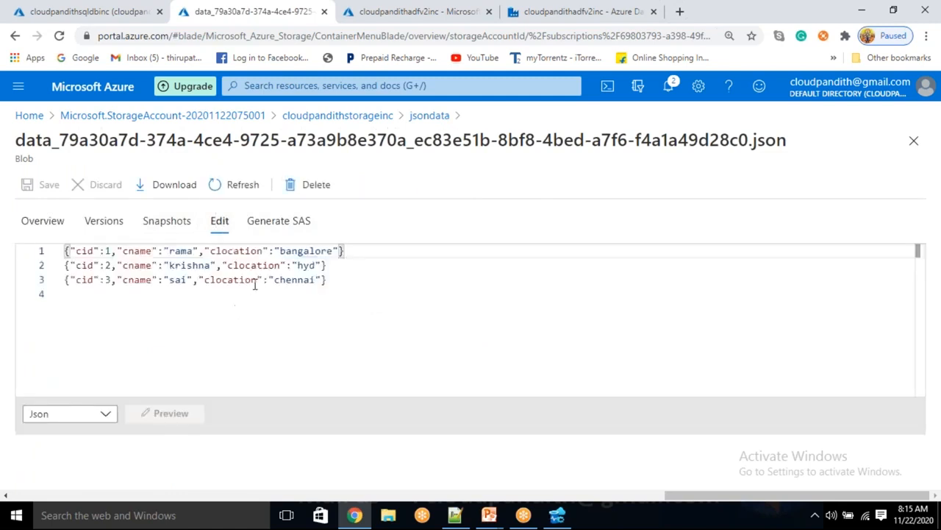
drag(383, 282, 59, 252)
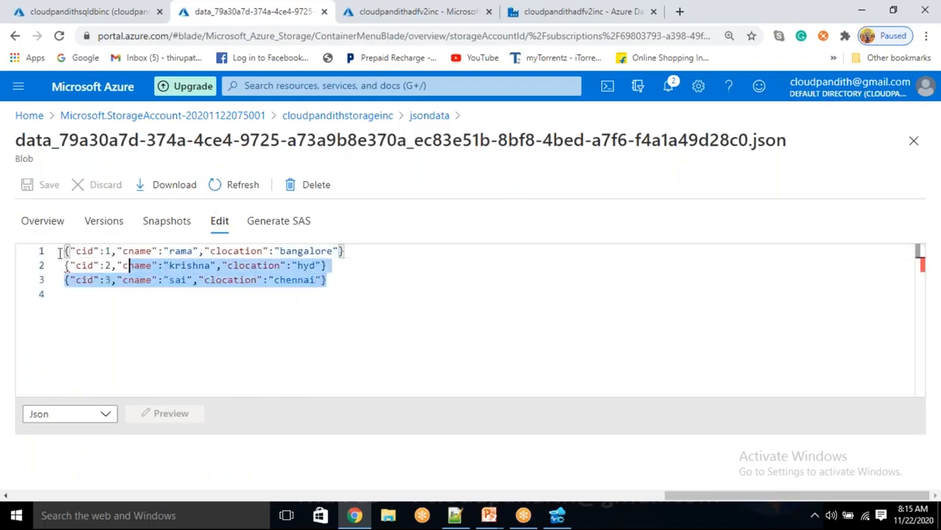
click(265, 313)
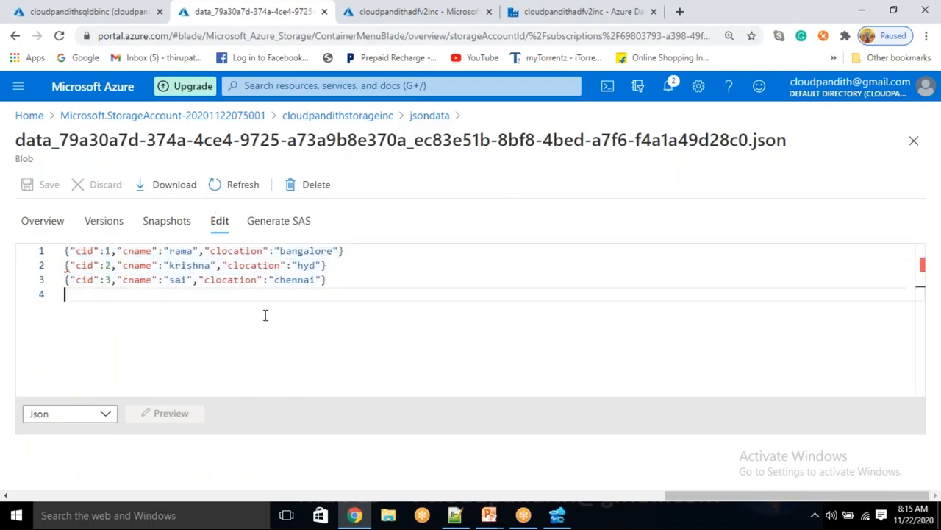
click(430, 115)
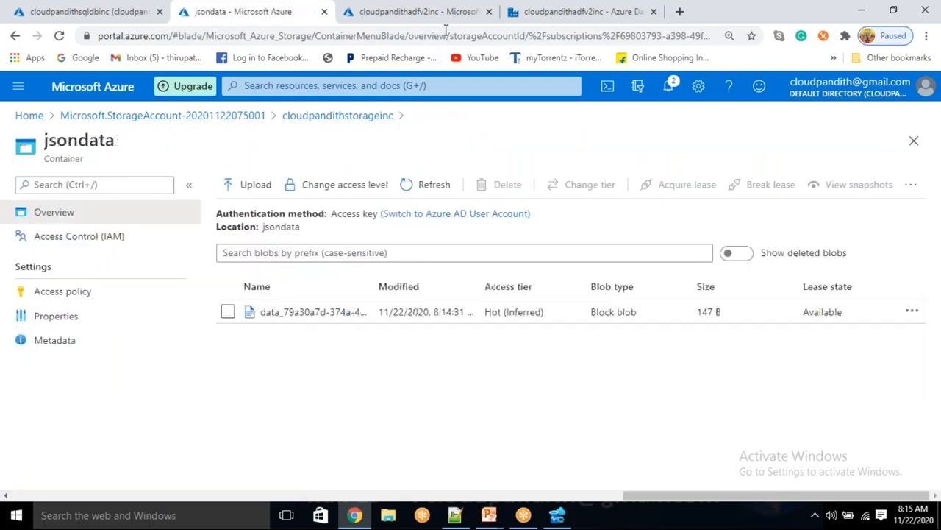
click(559, 515)
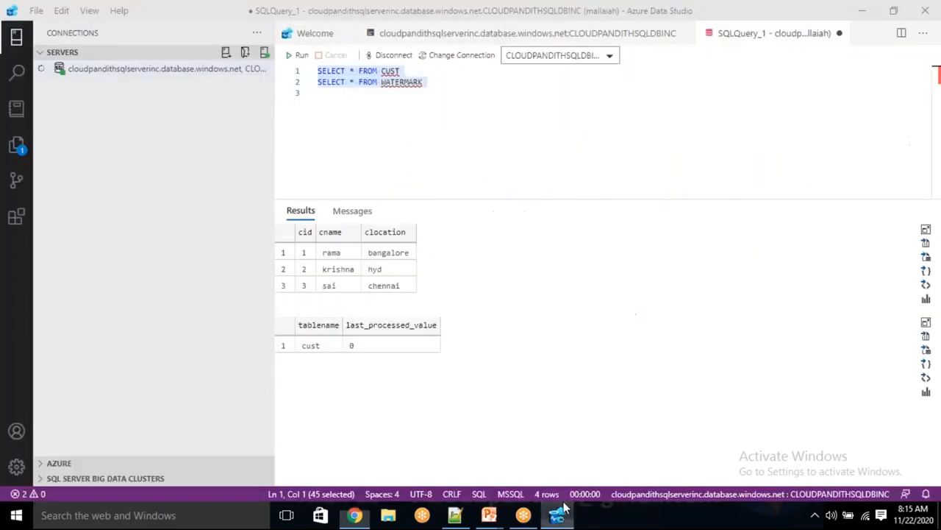
Step: Re-run SELECT * FROM WATERMARK and confirm cust's last_processed_value is now 3
click(412, 101)
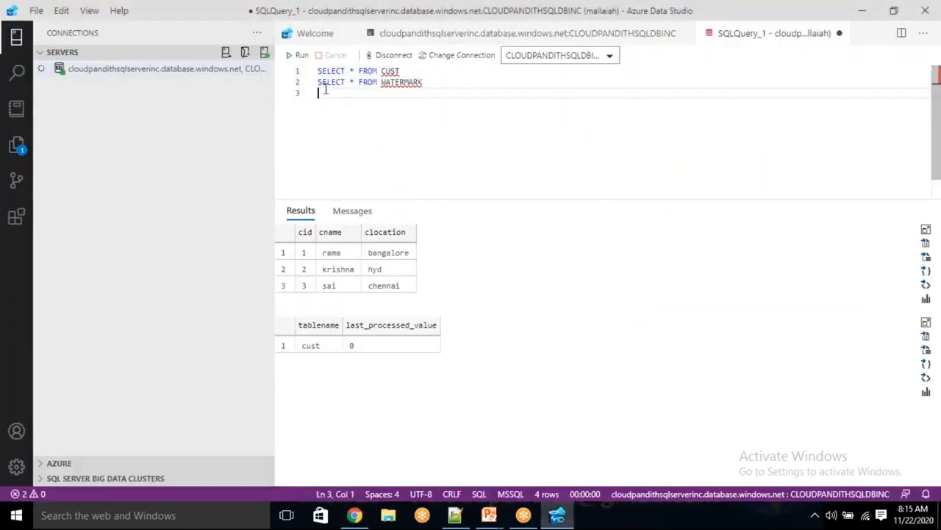
drag(344, 90, 316, 80)
click(298, 55)
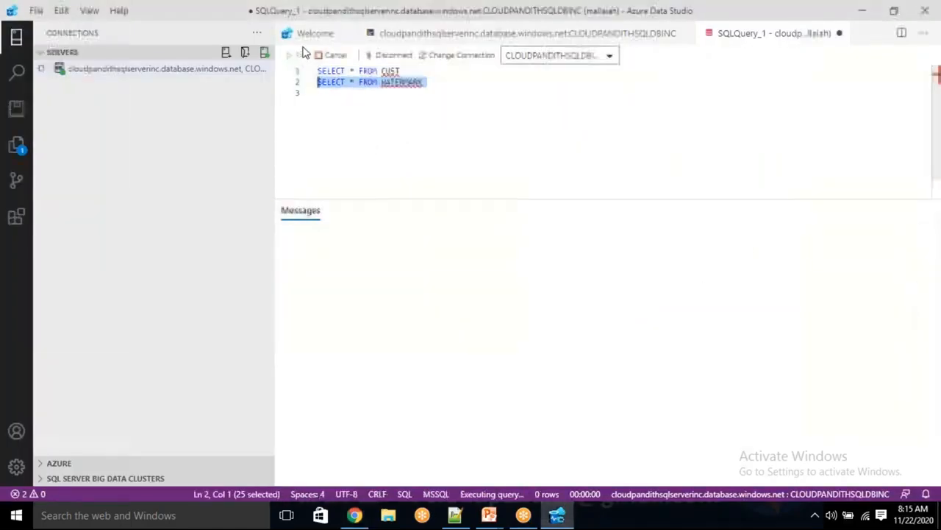
click(387, 155)
click(349, 257)
click(329, 259)
key(Right)
click(331, 259)
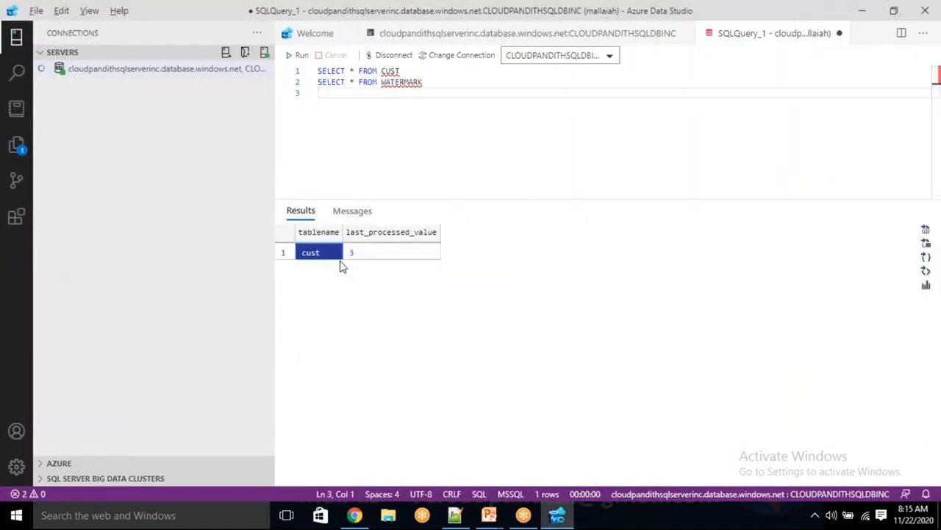
key(alt+Tab)
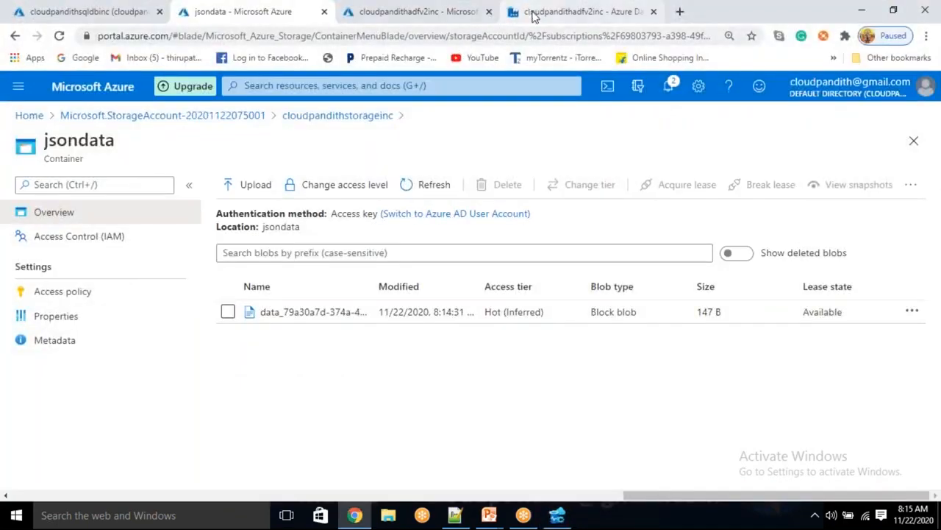
Step: Start a second debug run of PL_DATA_SQLDB_Blob_Incrementally and refresh its status
click(533, 11)
click(586, 159)
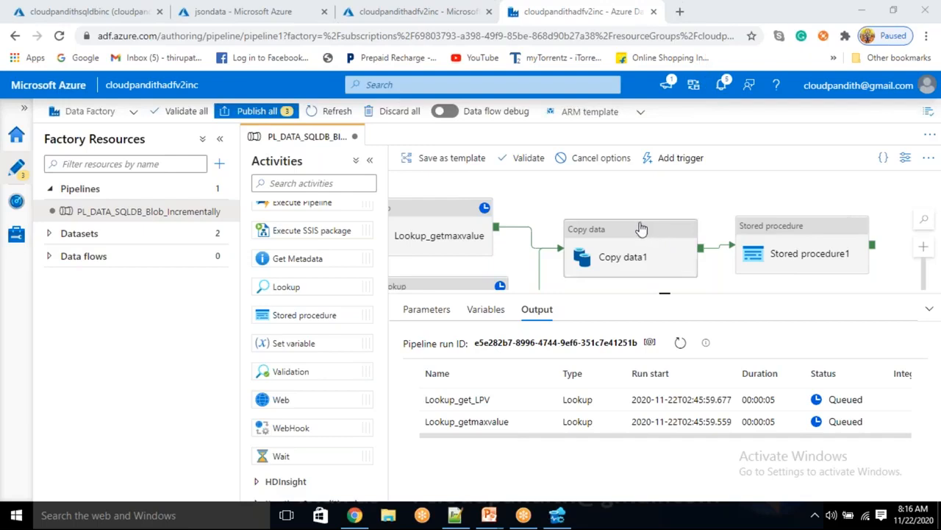
click(681, 343)
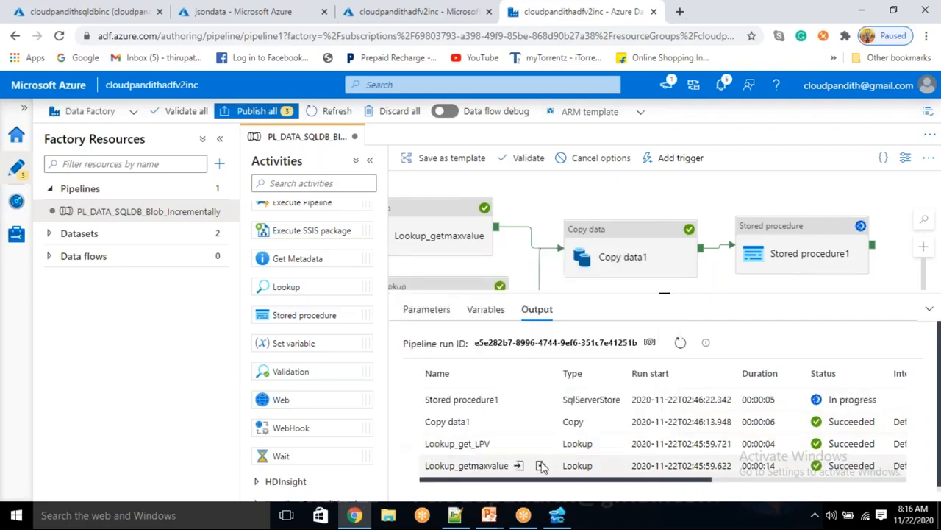
Step: Check that both Lookup_getmaxvalue and Lookup_get_LPV outputs return 3
click(542, 467)
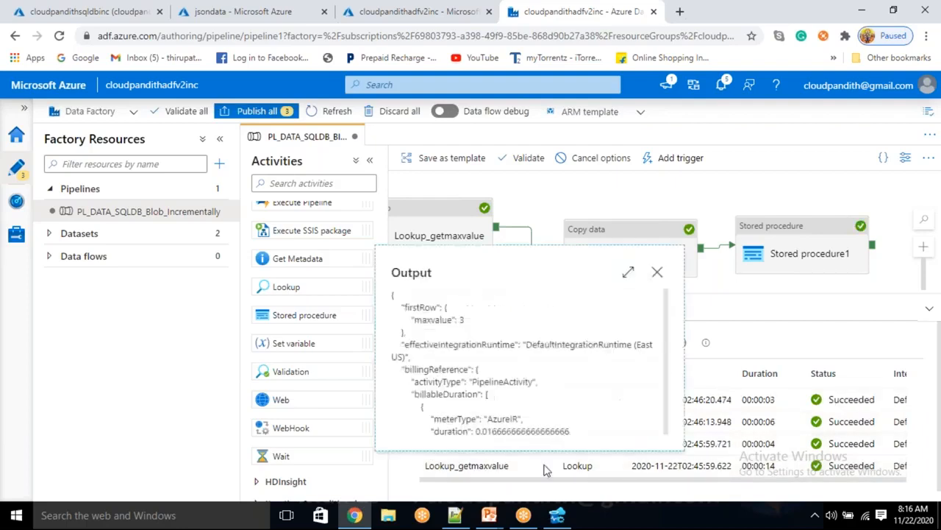
click(656, 273)
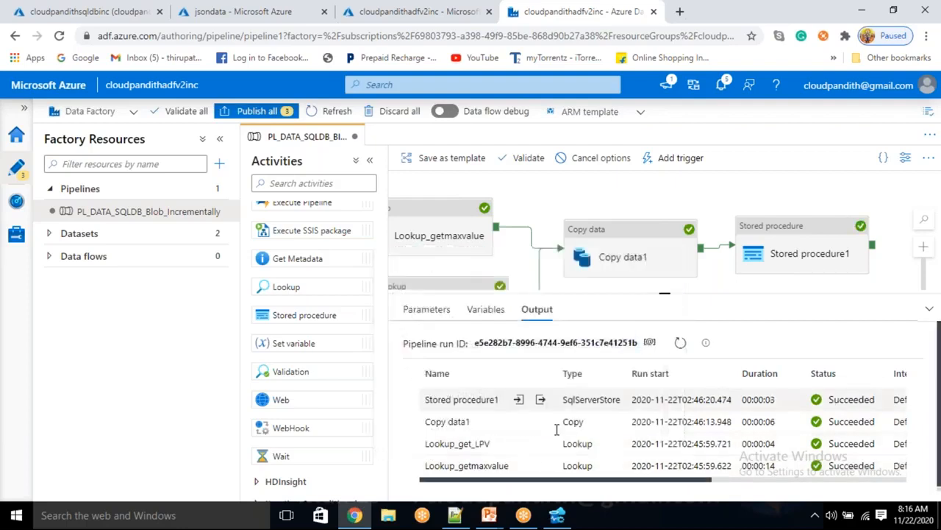
click(542, 444)
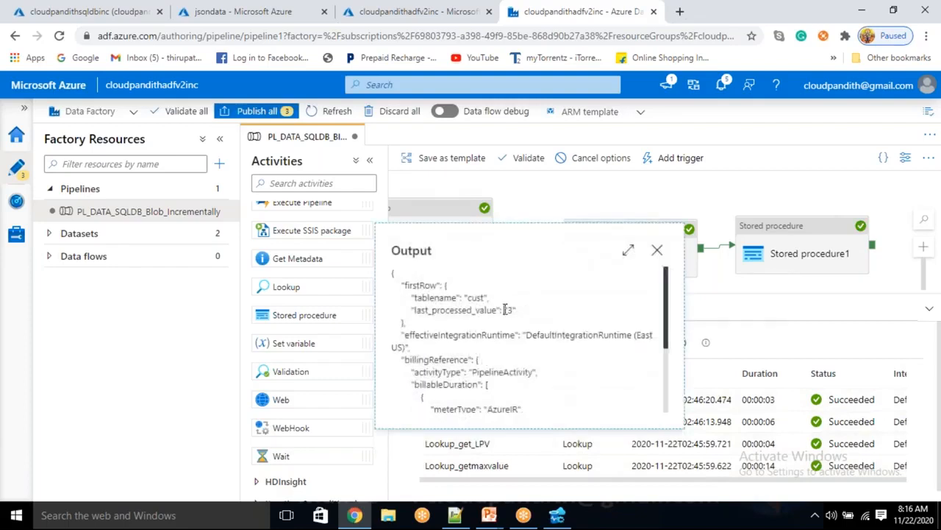
triple_click(482, 297)
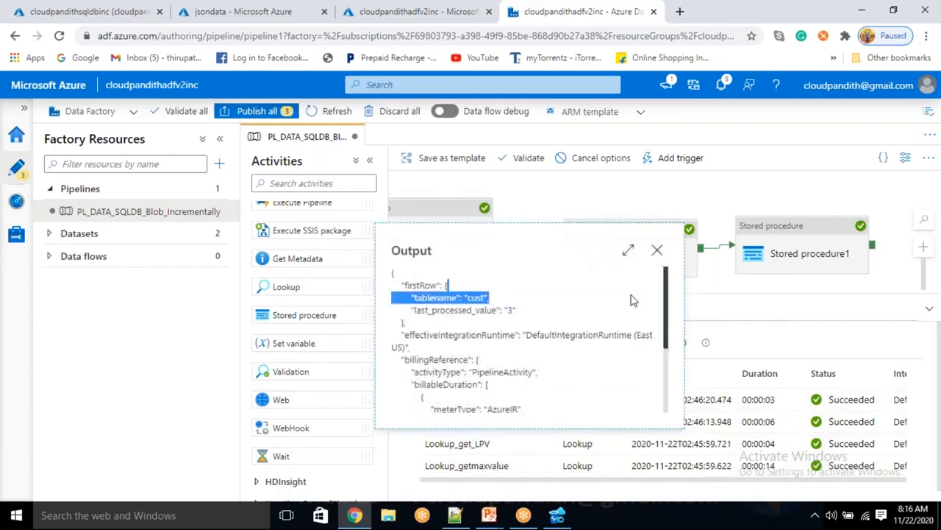
click(657, 250)
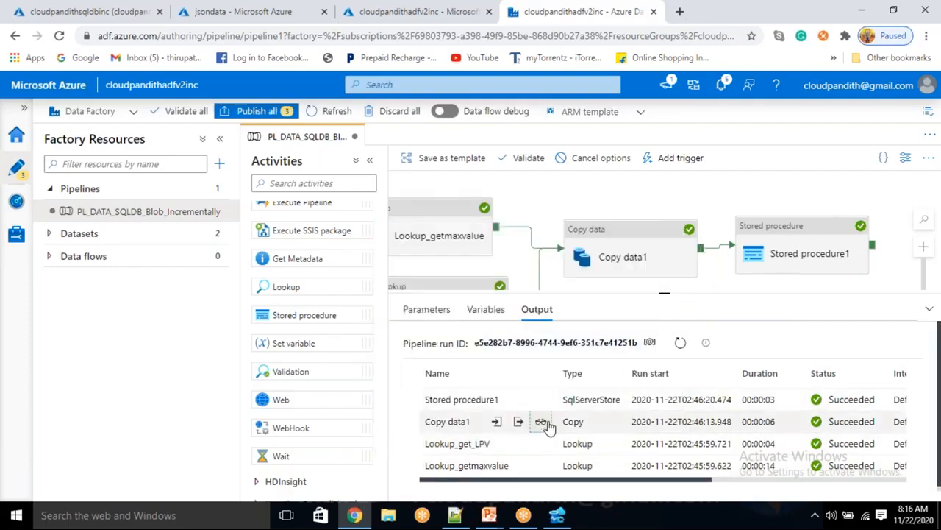
Step: Confirm Copy data1 wrote 0 rows and Stored procedure1 received TNAME cust, then return to jsondata
click(540, 421)
drag(654, 370, 556, 362)
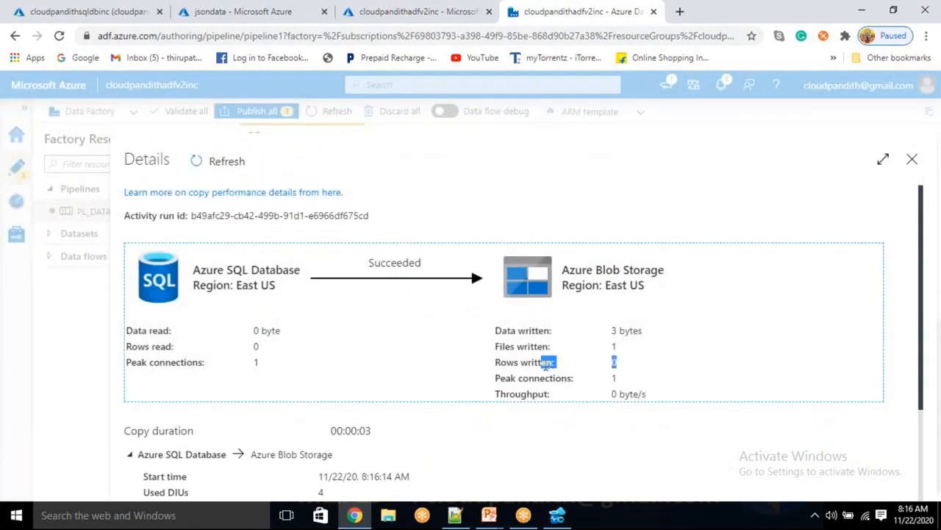
click(912, 159)
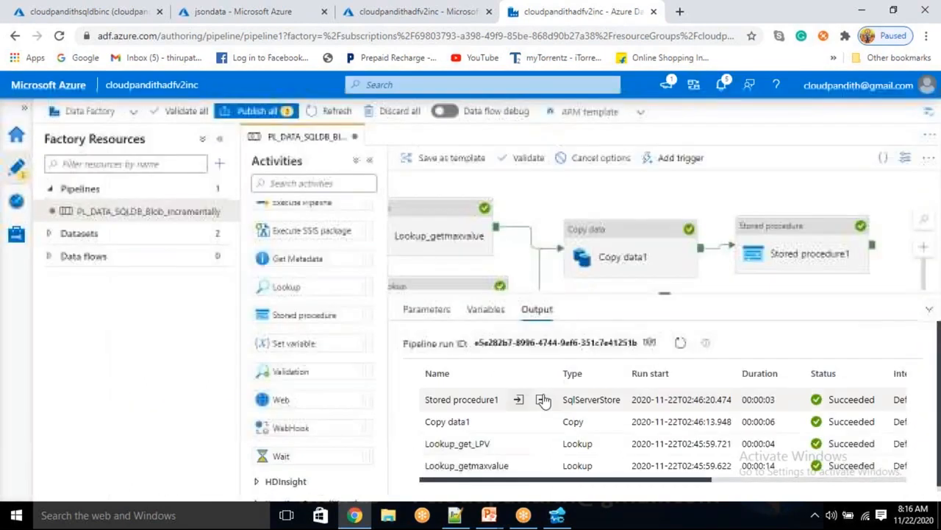
click(520, 399)
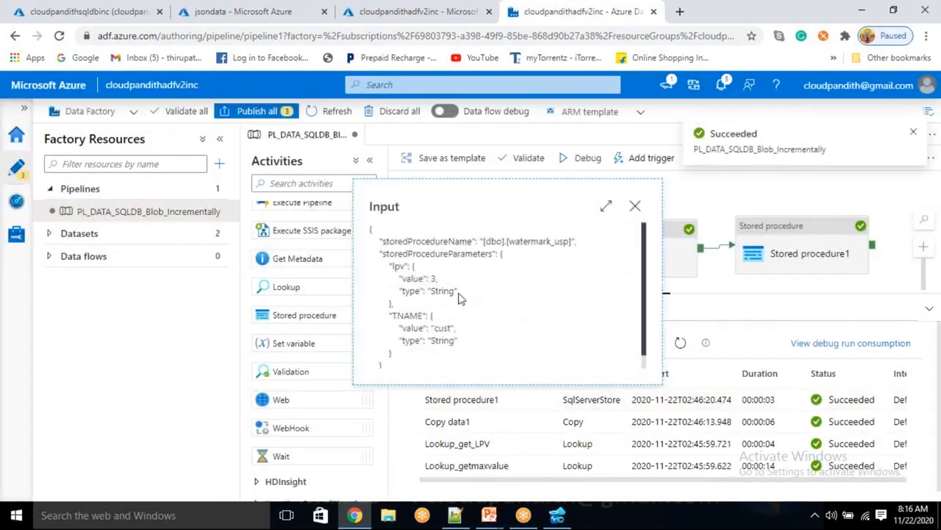
double_click(441, 328)
click(634, 205)
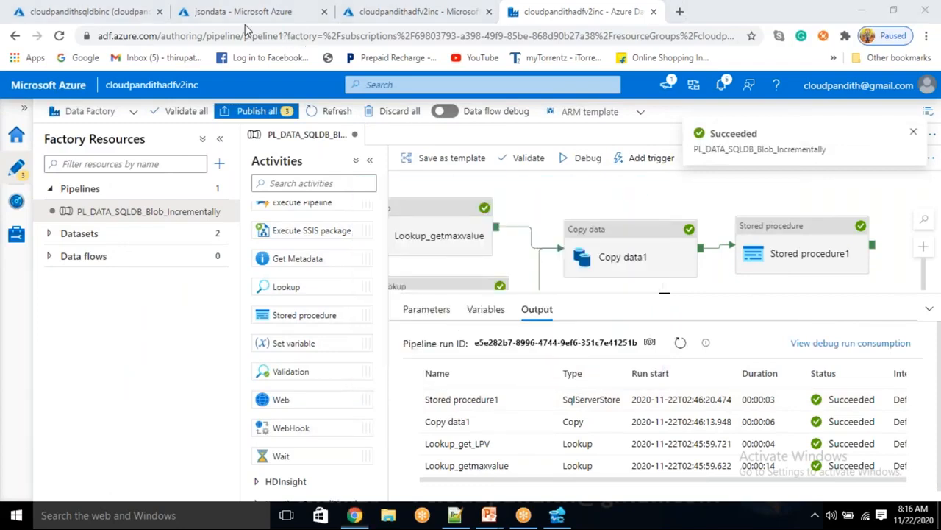
click(254, 14)
Step: Refresh the container, check that the new data_b49afc29 blob is empty (3 B), then return to jsondata
click(444, 183)
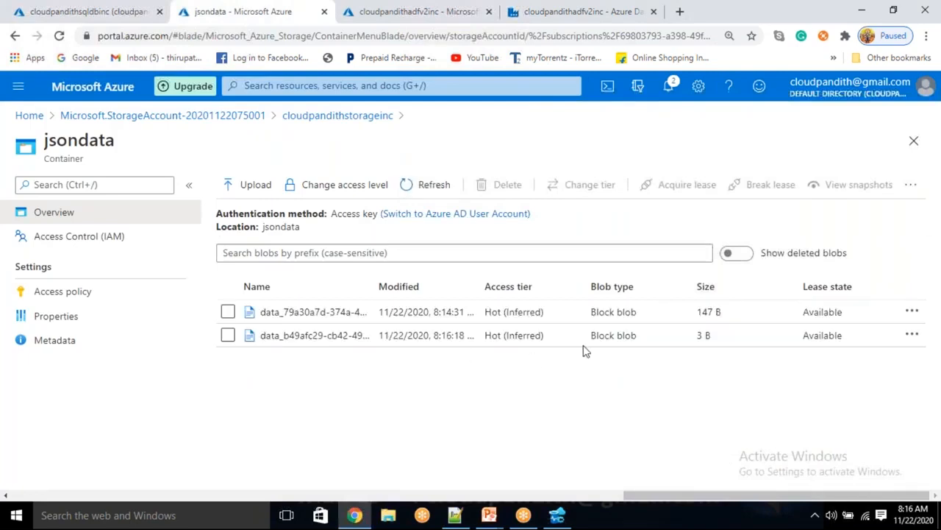
click(322, 336)
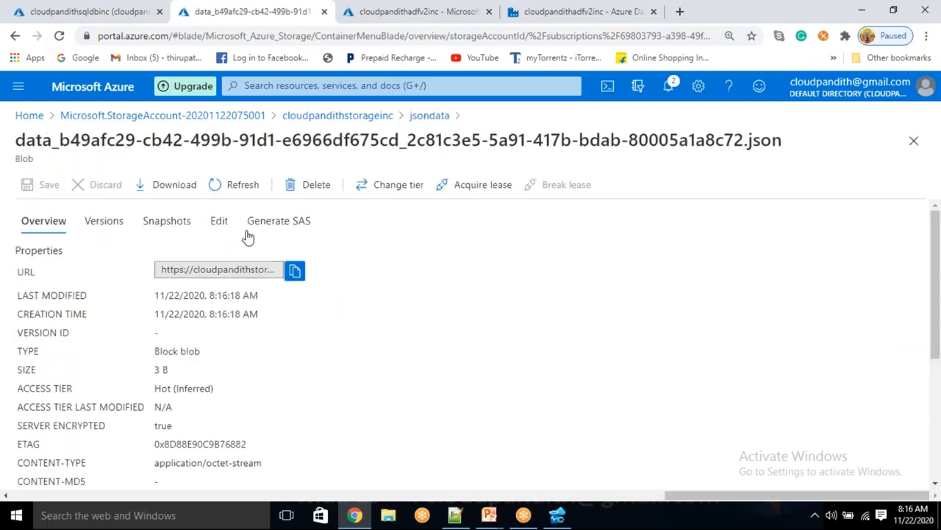
click(230, 221)
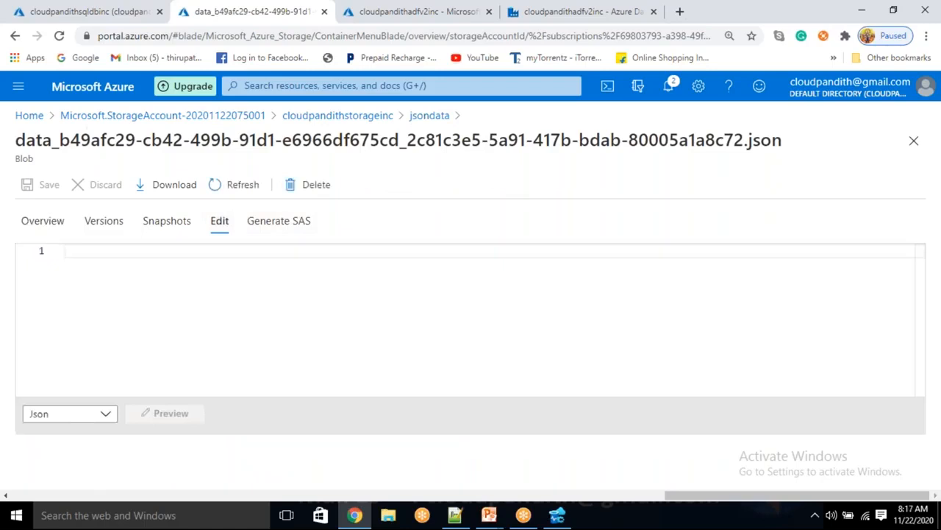
click(230, 188)
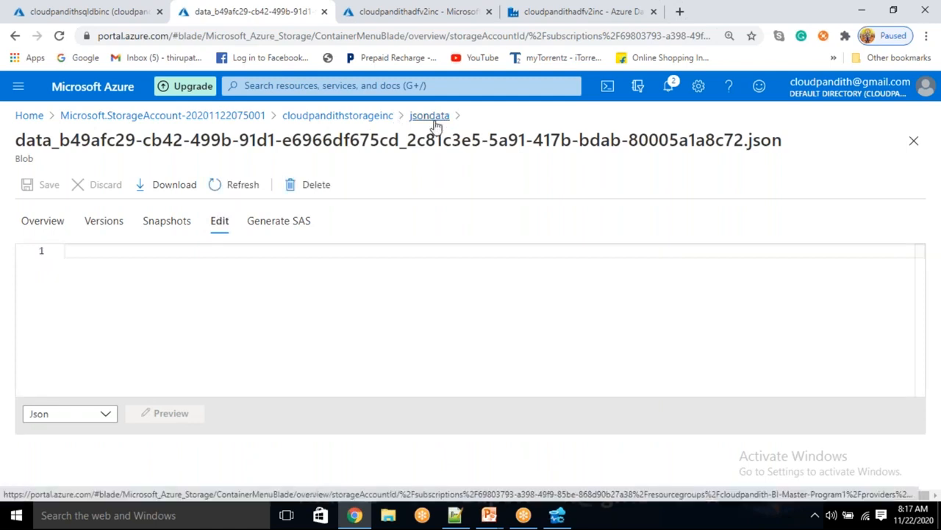
click(436, 125)
Step: Run the CUST and WATERMARK queries in Azure Data Studio, confirming the watermark reads 3
click(557, 514)
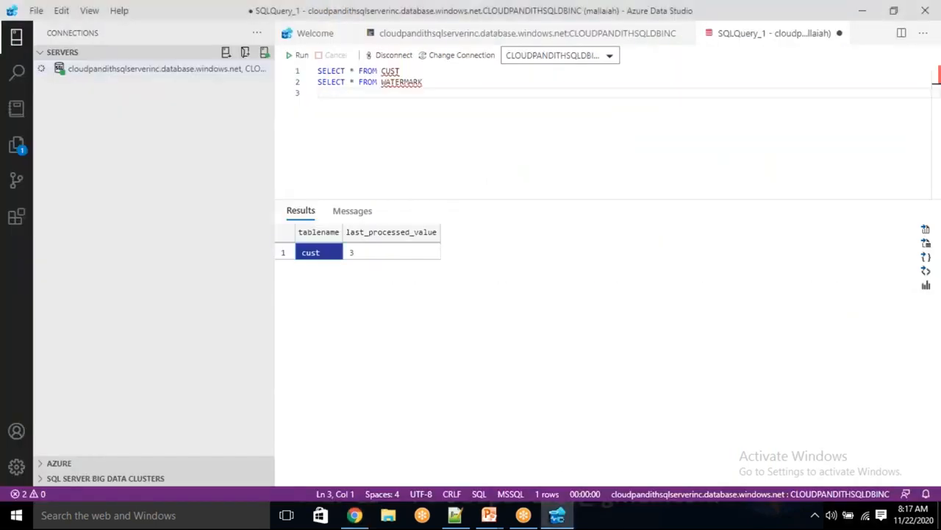
drag(424, 83, 317, 71)
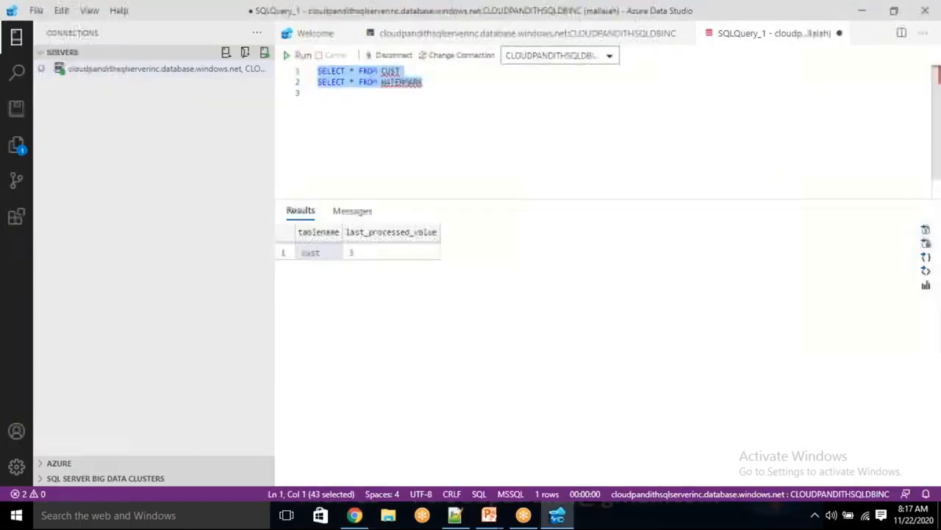
click(298, 56)
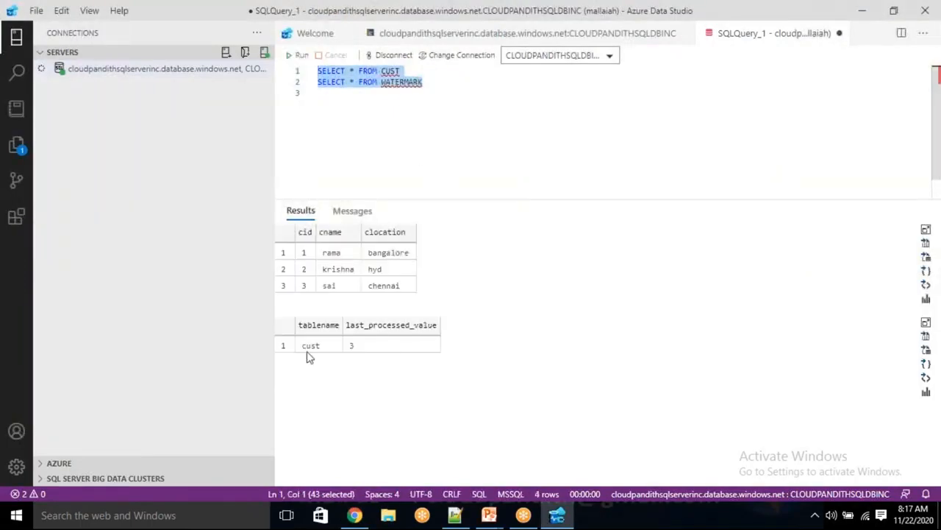
click(360, 349)
Step: Write an INSERT adding customers 4 (srinu, pune) and 5 (satya, delhi) to cust
click(432, 75)
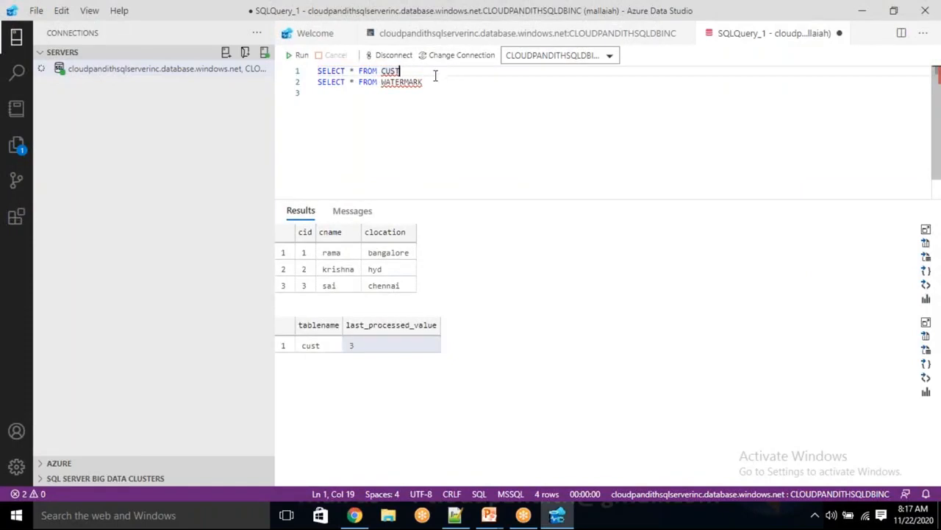
mouse_move(427, 84)
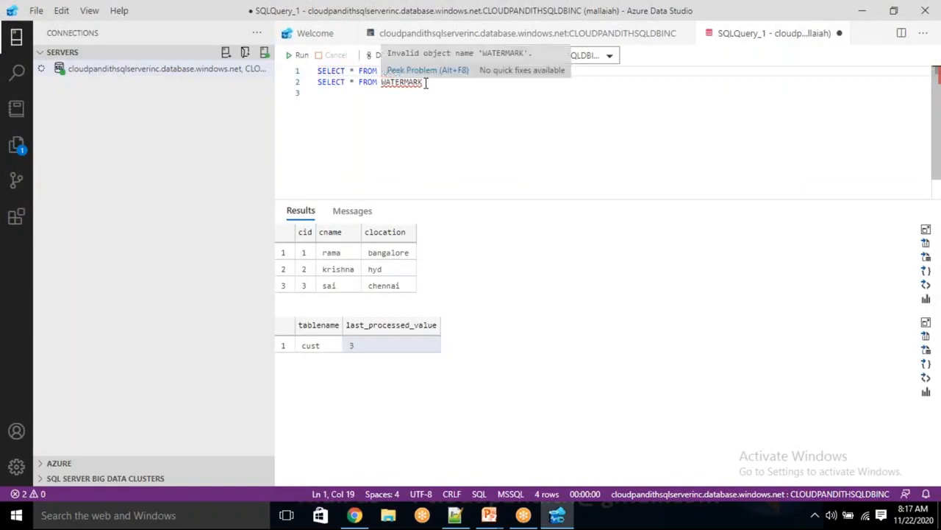
key(Return)
text(insert)
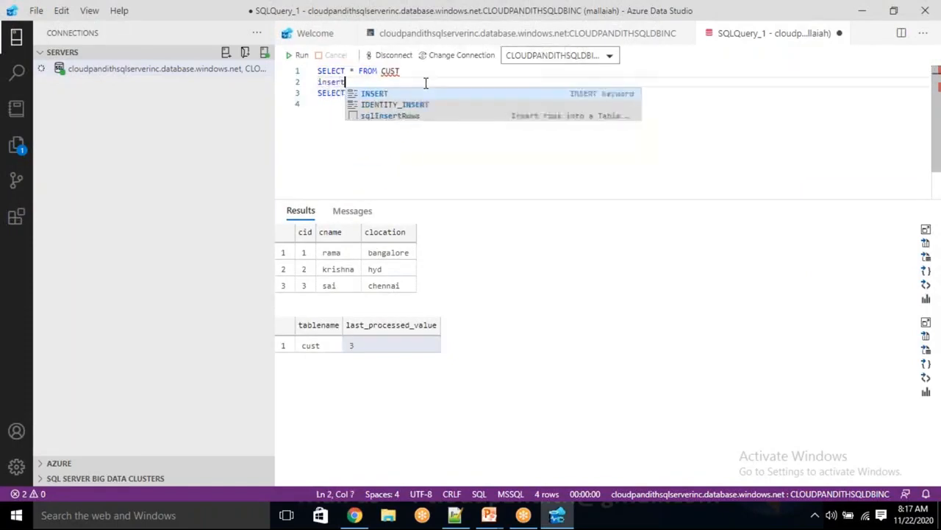
text( into cust values()
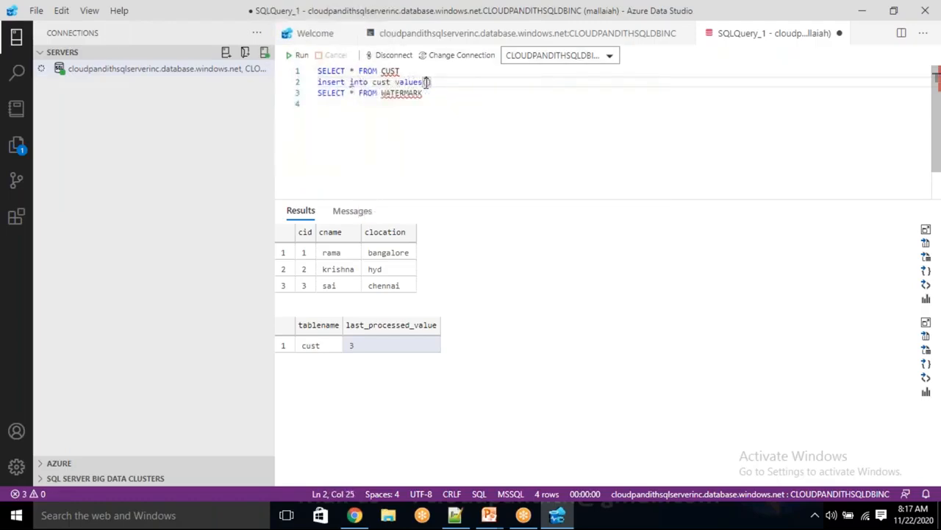
text(4,'')
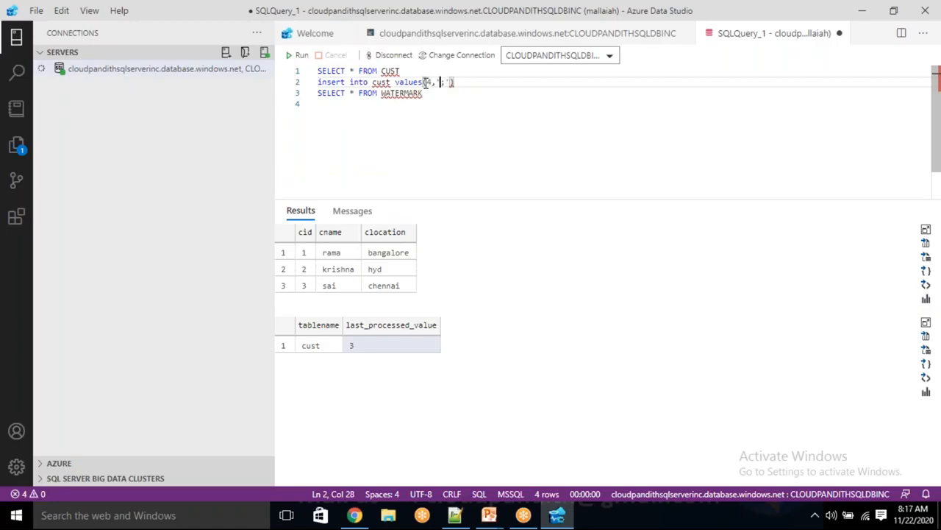
text(rinu','')
text(une)
text(,)
key(Return)
text(()
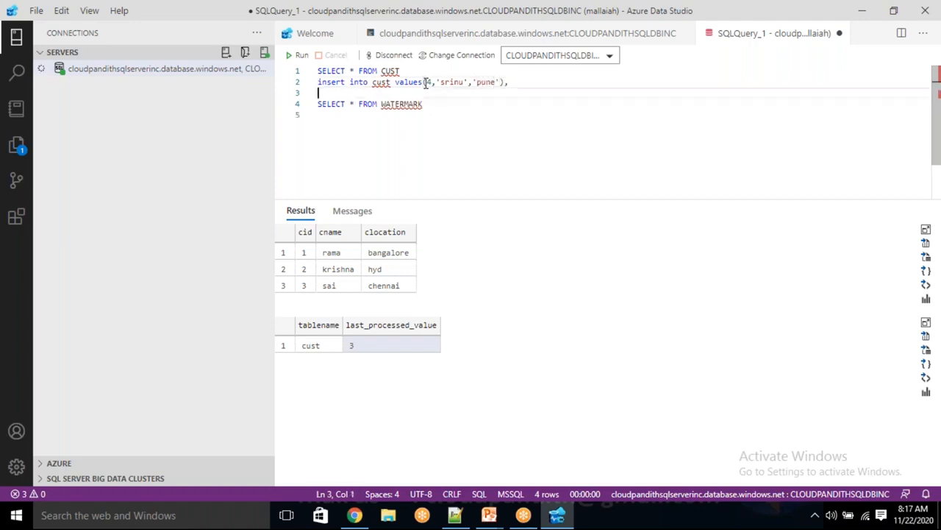
text(5,'satya')
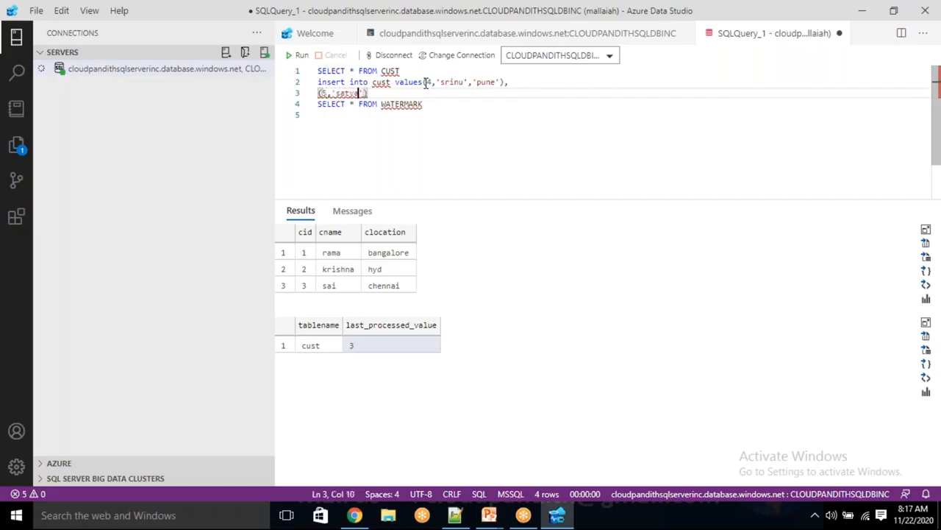
text(,')
key(BackSpace)
text(delhi)
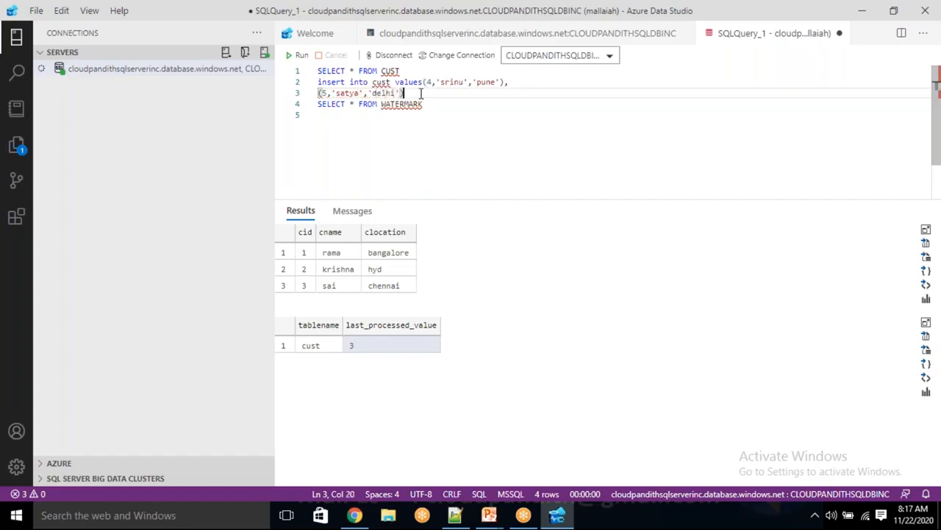
Step: Execute the INSERT, delete it from the editor, and rerun both SELECT queries
drag(421, 92, 286, 84)
click(297, 57)
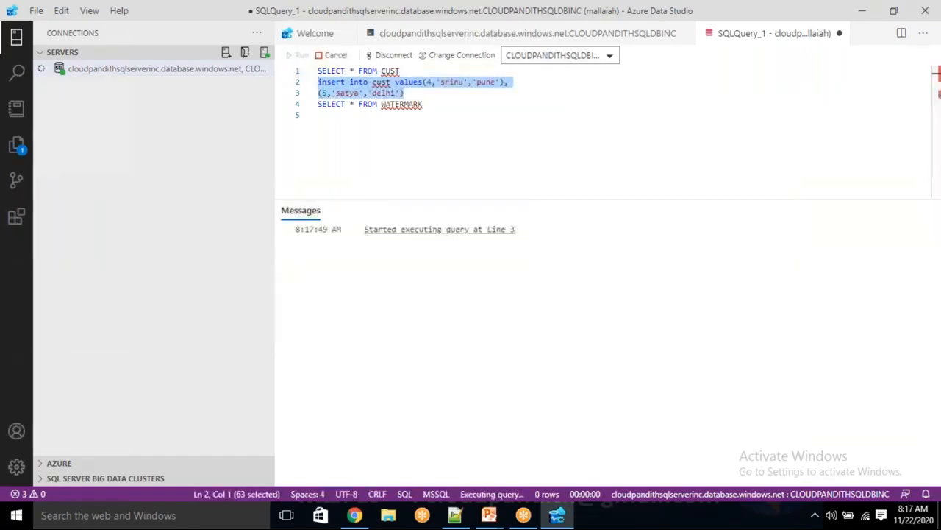
key(Delete)
drag(441, 92, 318, 70)
key(F5)
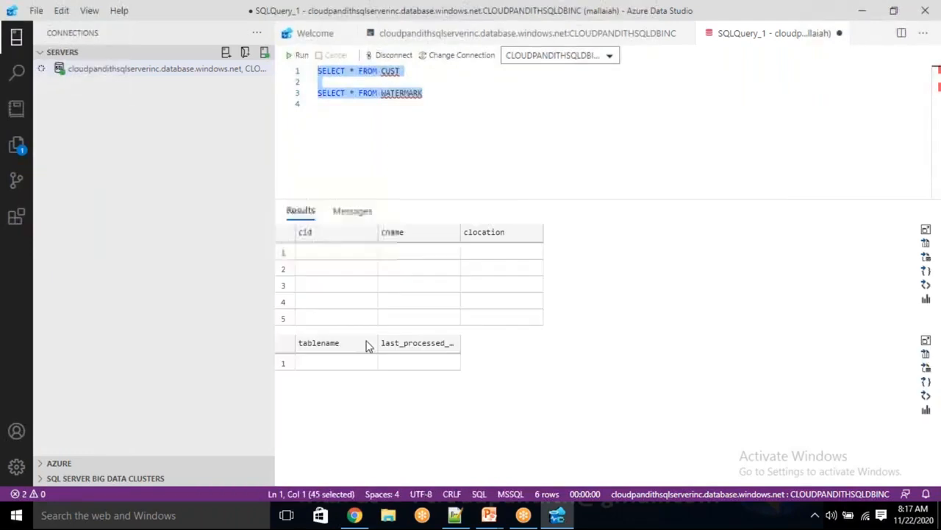
Step: Compare the new customer rows 4 and 5 with the watermark still at 3
click(302, 300)
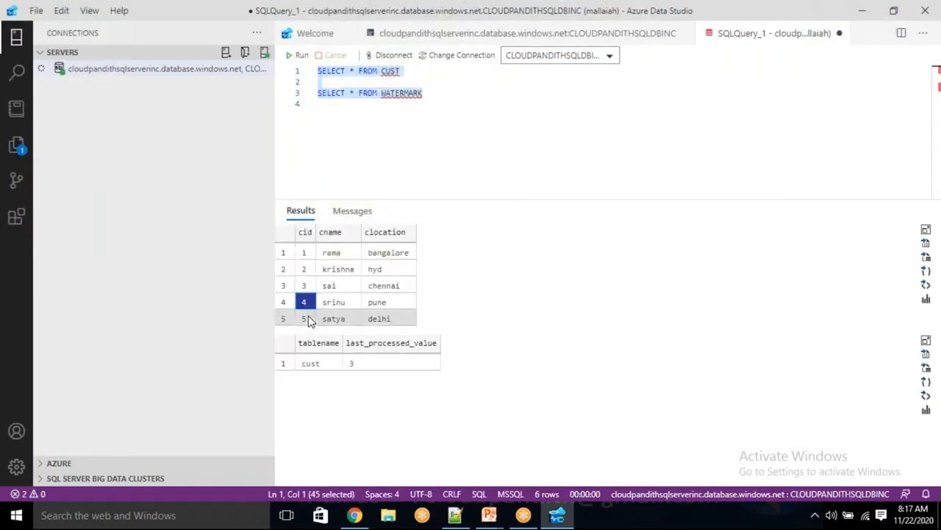
click(306, 319)
click(353, 368)
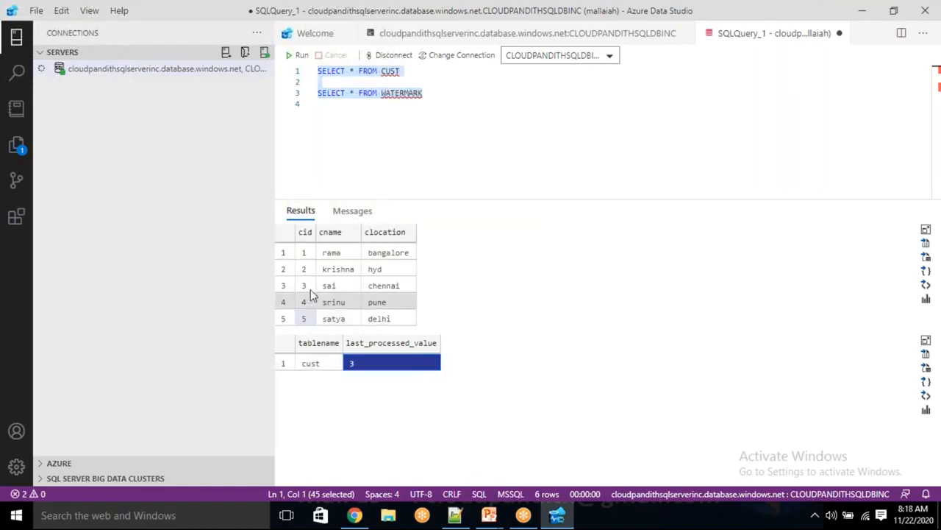
drag(305, 287, 353, 293)
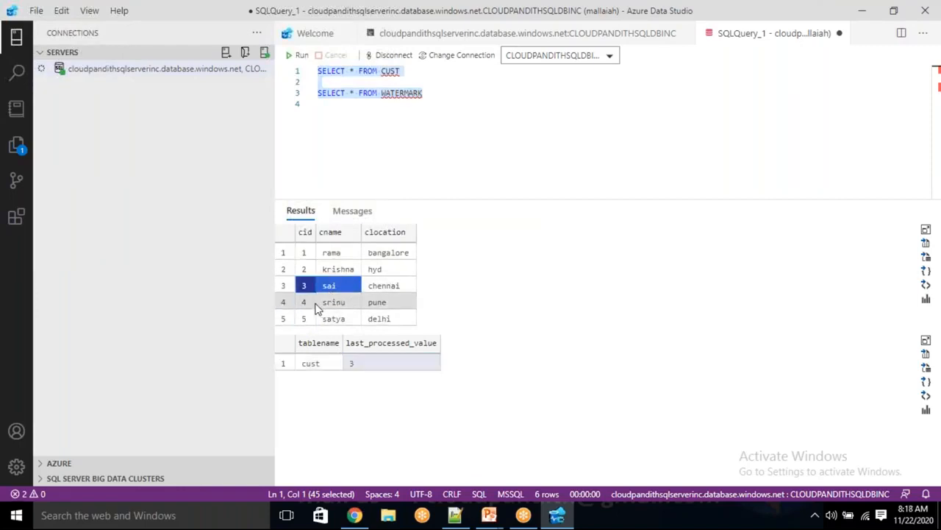
click(315, 303)
click(315, 318)
Step: Start another debug run of PL_DATA_SQLDB_Blob_Incrementally from the ADF authoring page
click(356, 515)
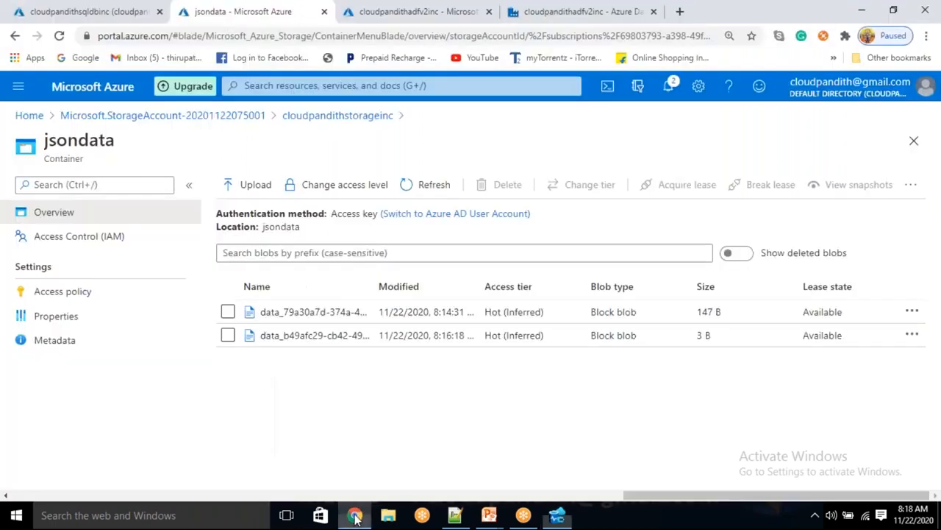
click(530, 14)
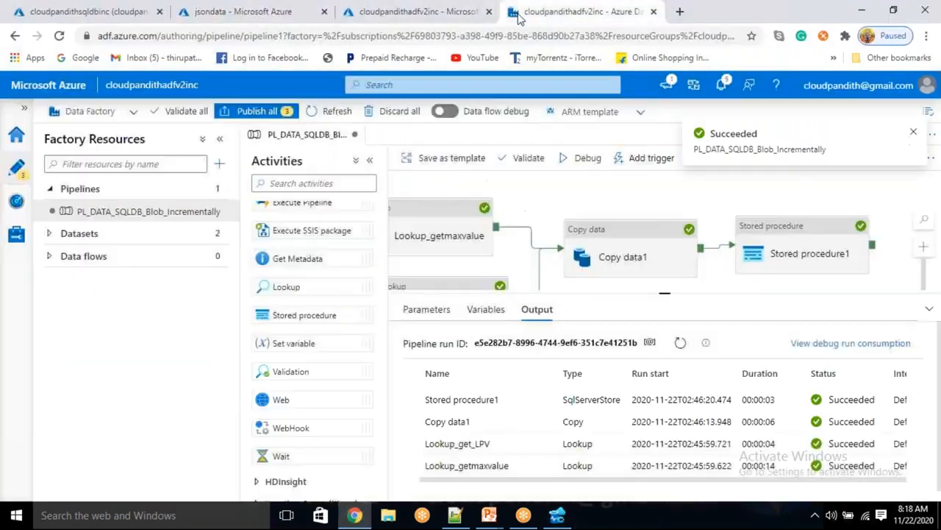
click(585, 157)
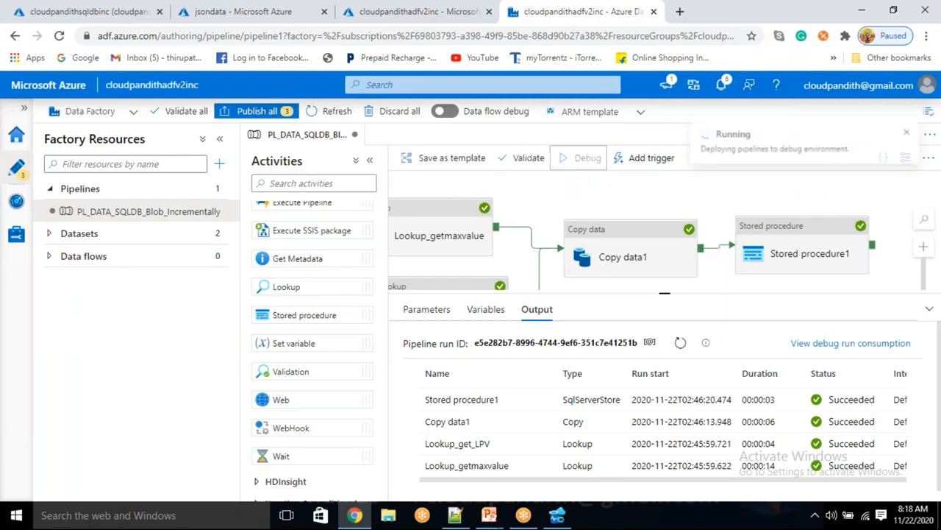
Step: Review the settings of both Lookups, Copy data1 and Stored procedure1, then return to the run output
click(439, 235)
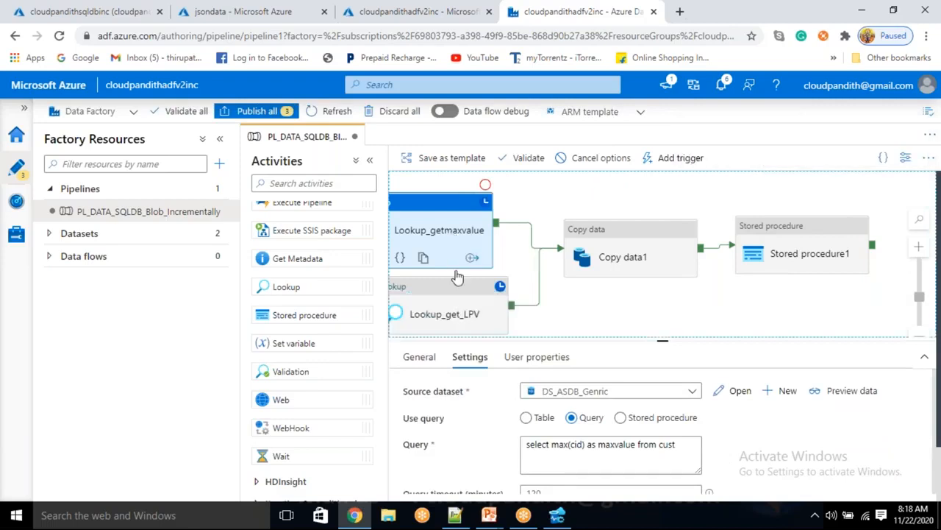
click(458, 313)
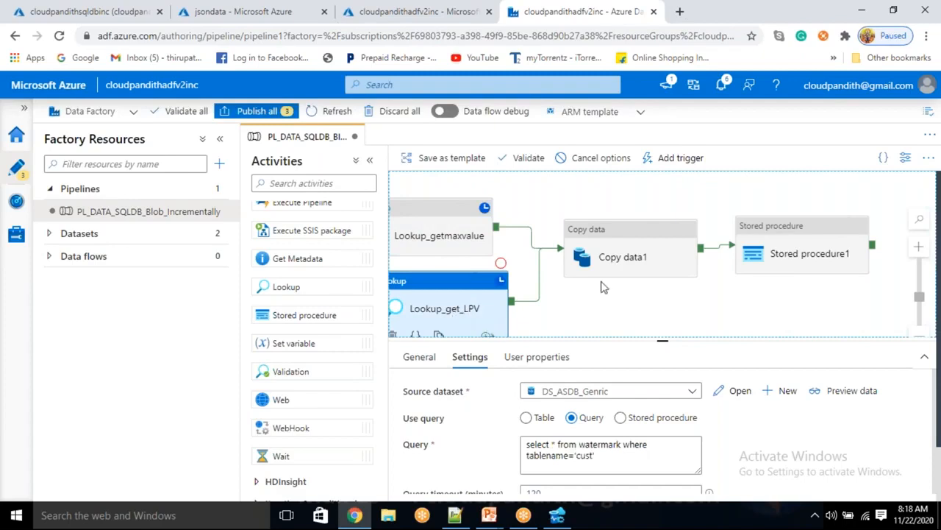
click(623, 254)
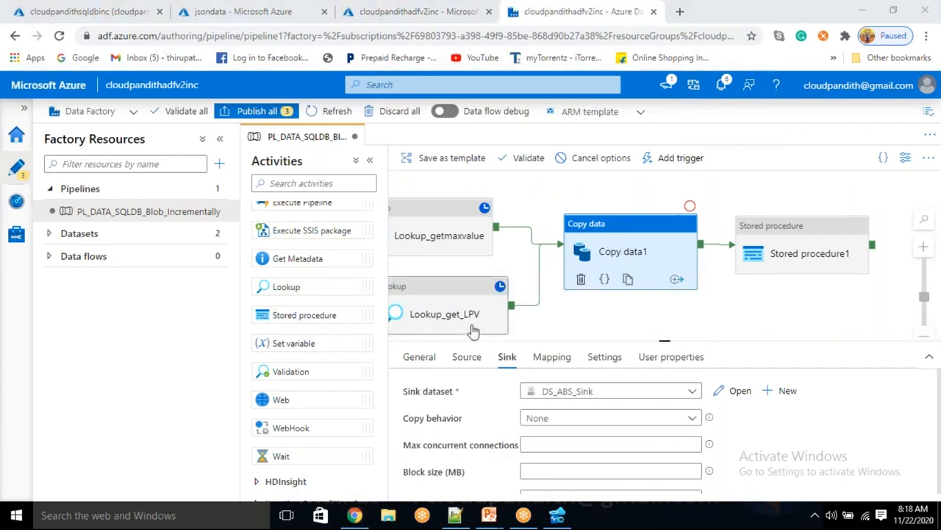
click(796, 242)
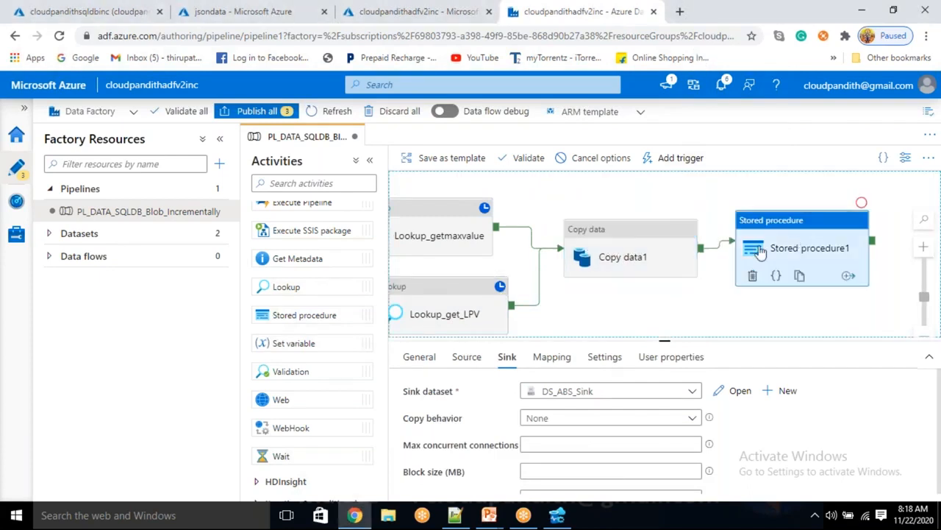
click(680, 314)
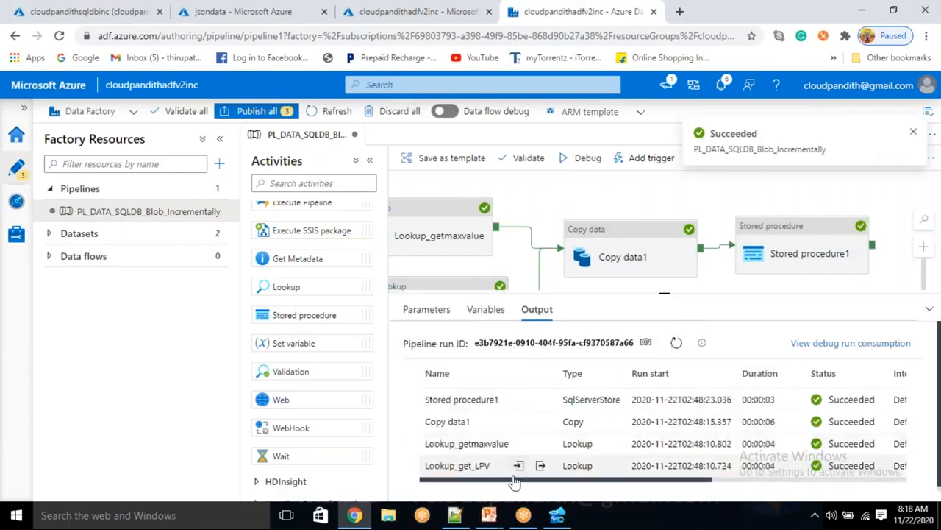
click(540, 465)
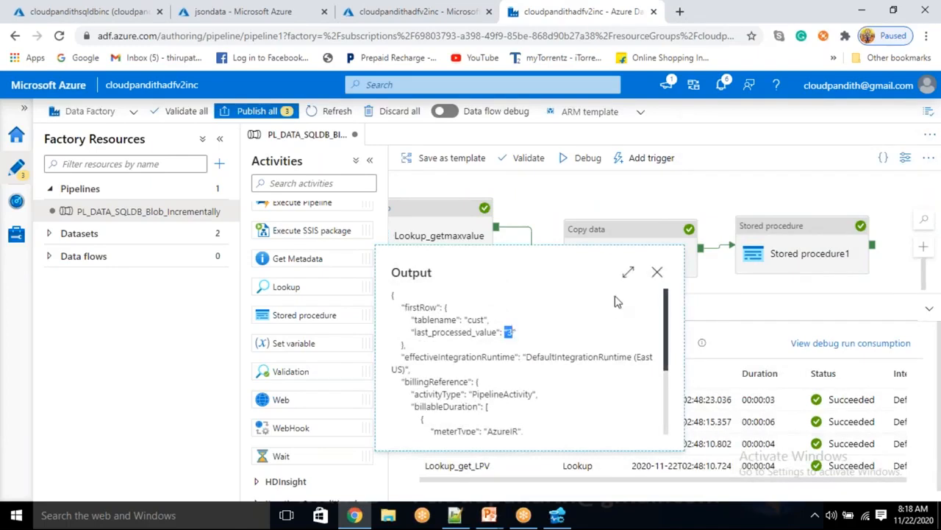
click(657, 272)
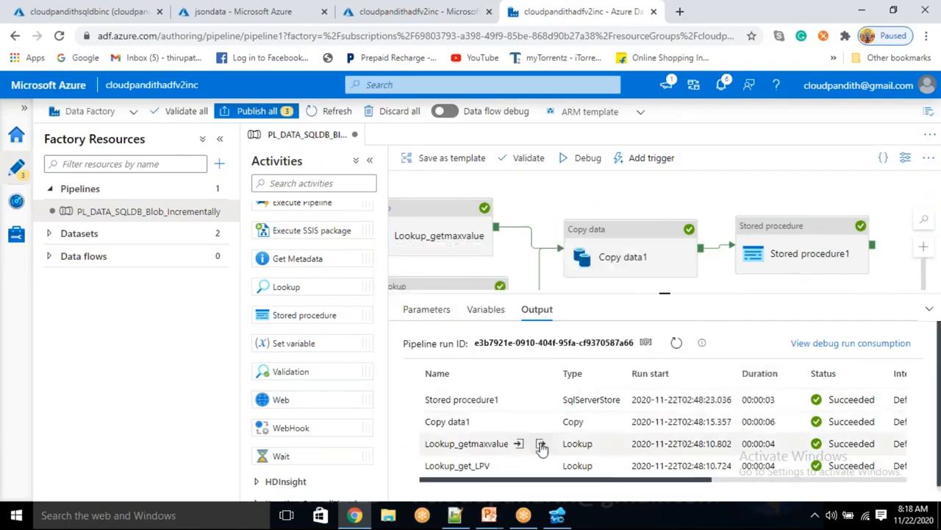
click(541, 445)
drag(452, 298, 473, 300)
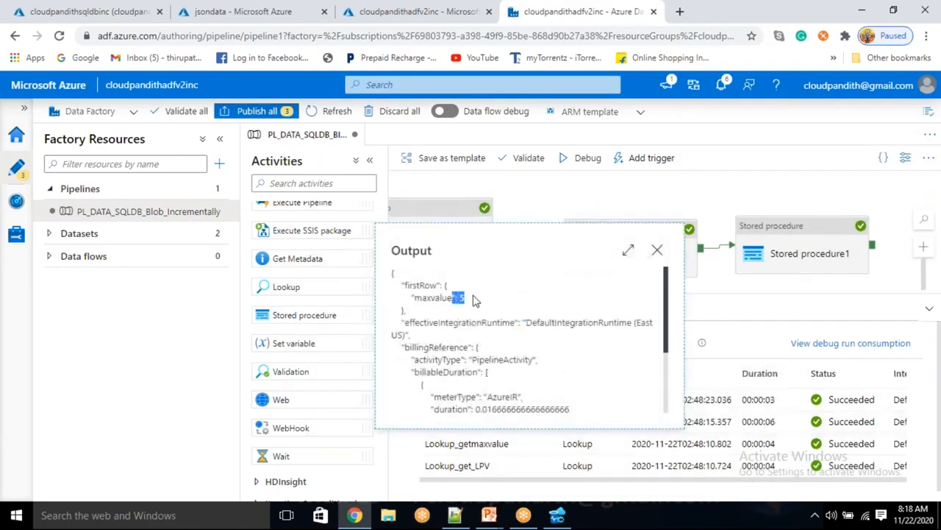
click(657, 250)
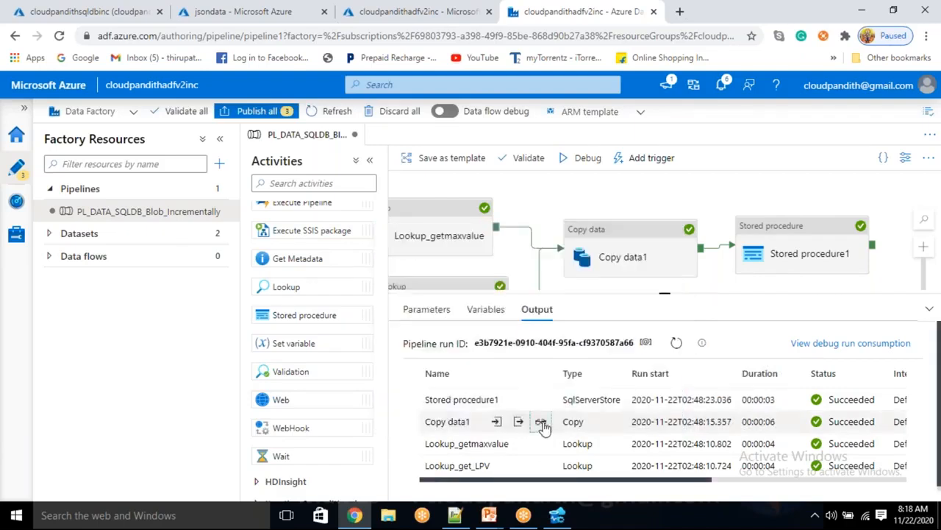
click(541, 422)
double_click(247, 347)
double_click(596, 362)
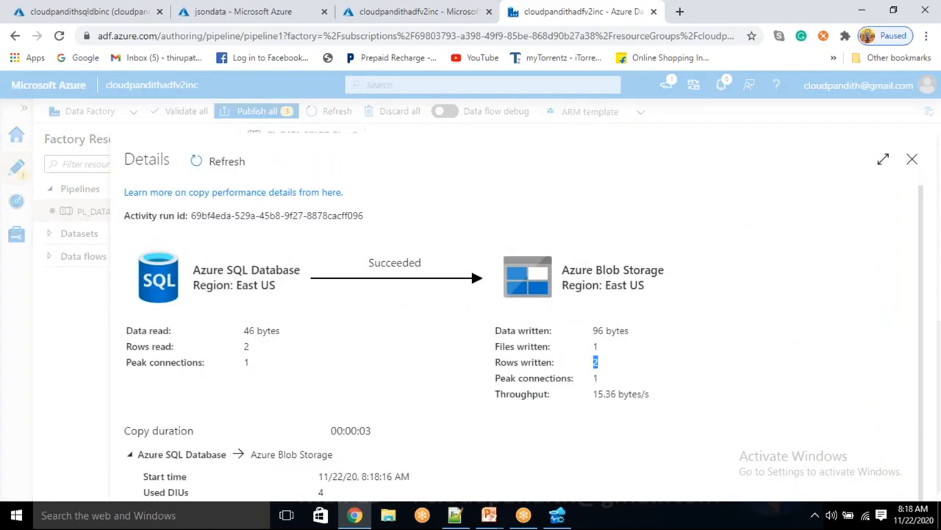
click(912, 163)
click(537, 400)
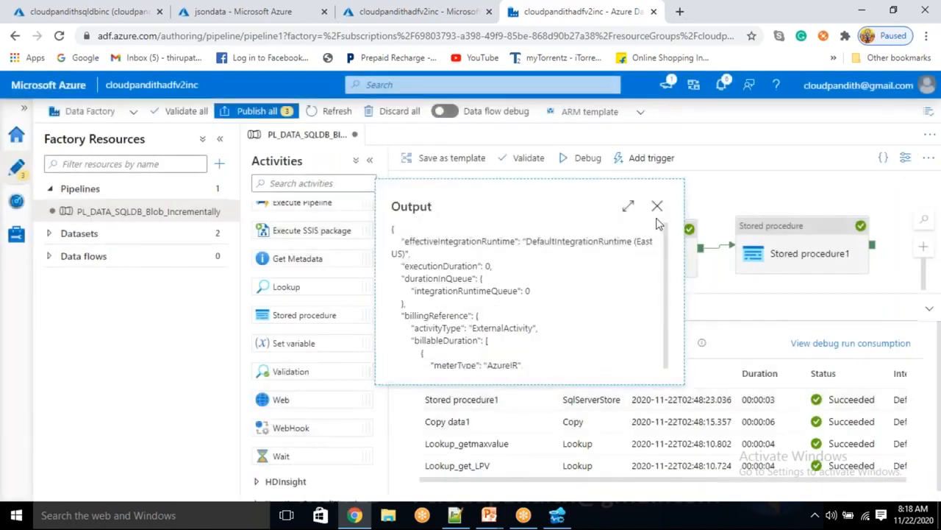
click(658, 204)
click(518, 399)
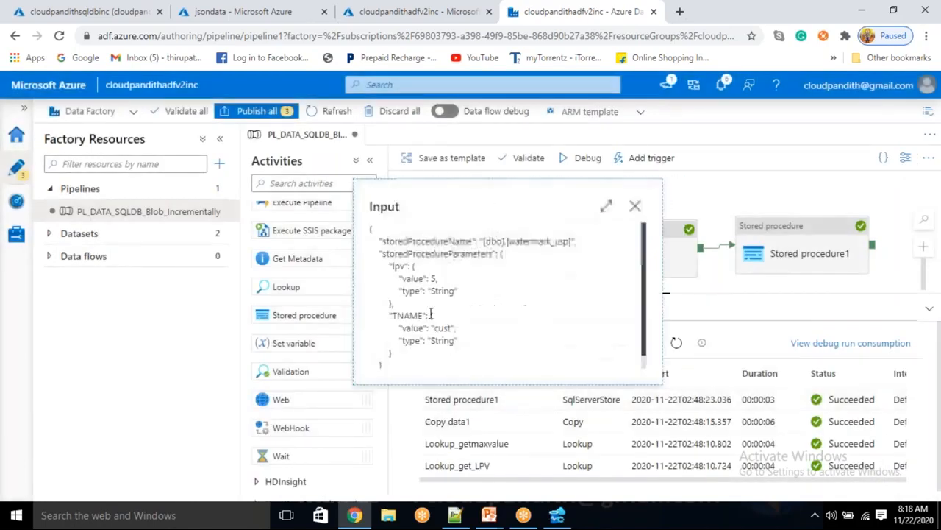
drag(423, 278, 436, 278)
double_click(433, 278)
click(439, 278)
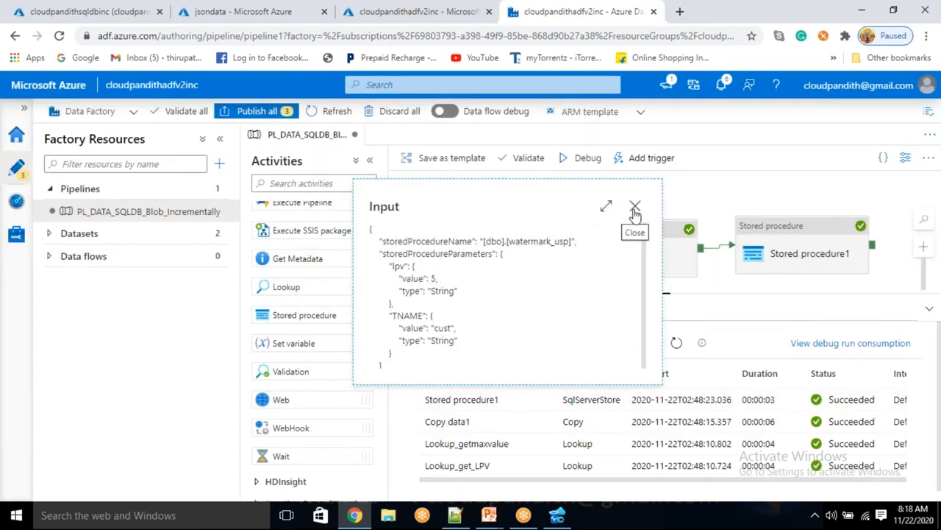
click(635, 208)
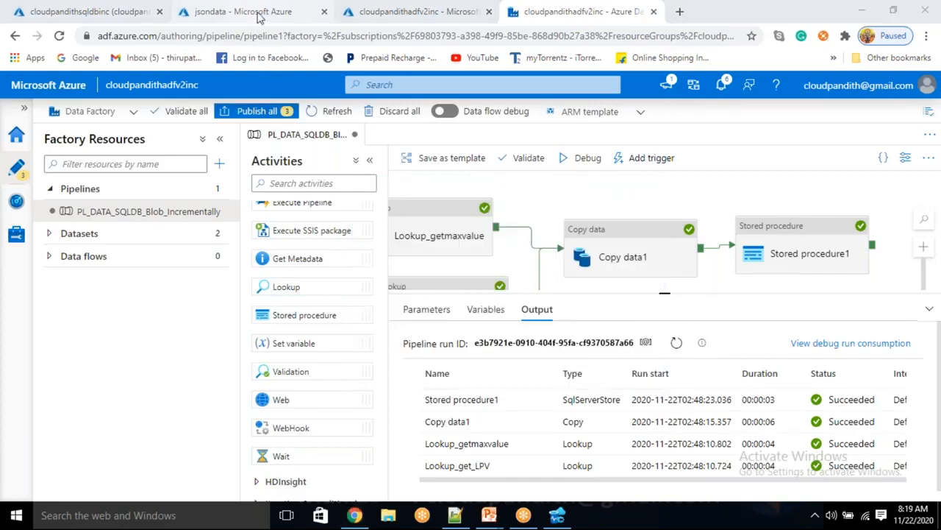
Step: Refresh jsondata and view the newest blob holding only customers 4 and 5, then return to the data factory
click(255, 16)
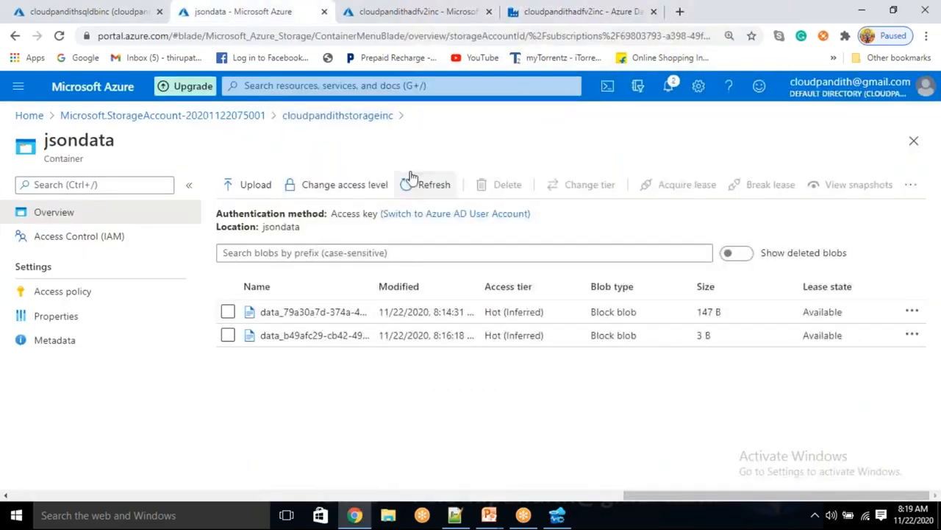
click(435, 190)
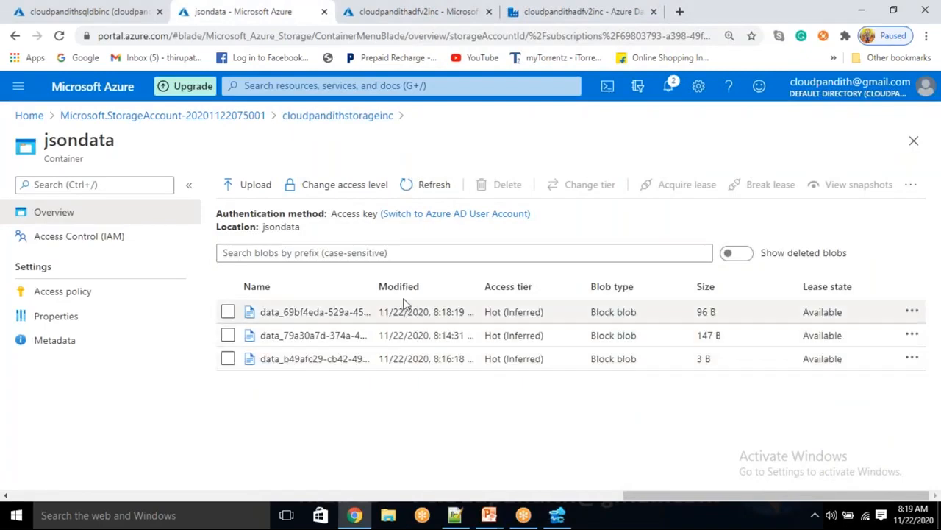
double_click(440, 314)
click(378, 312)
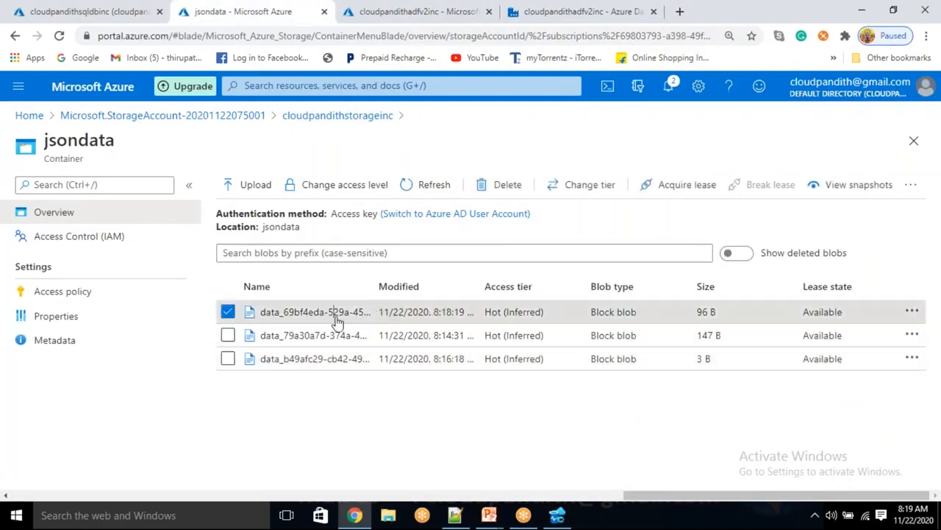
click(336, 317)
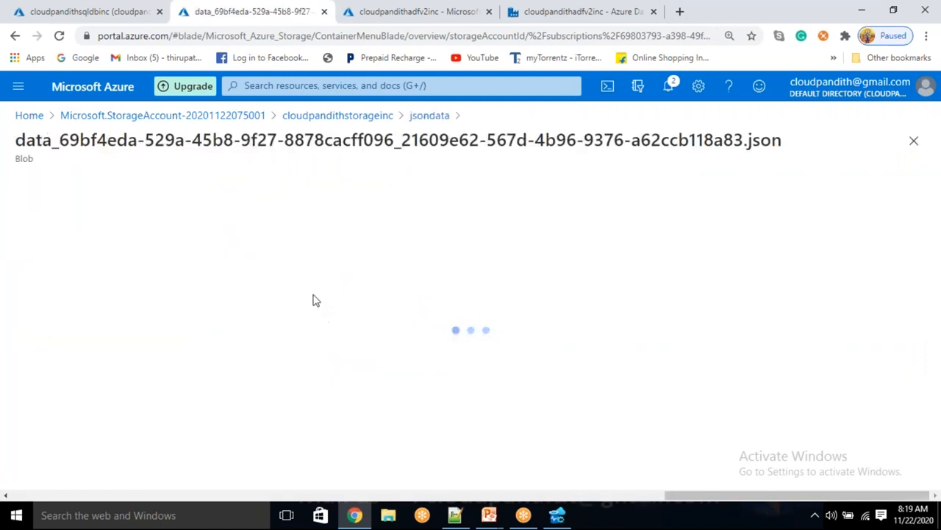
click(211, 228)
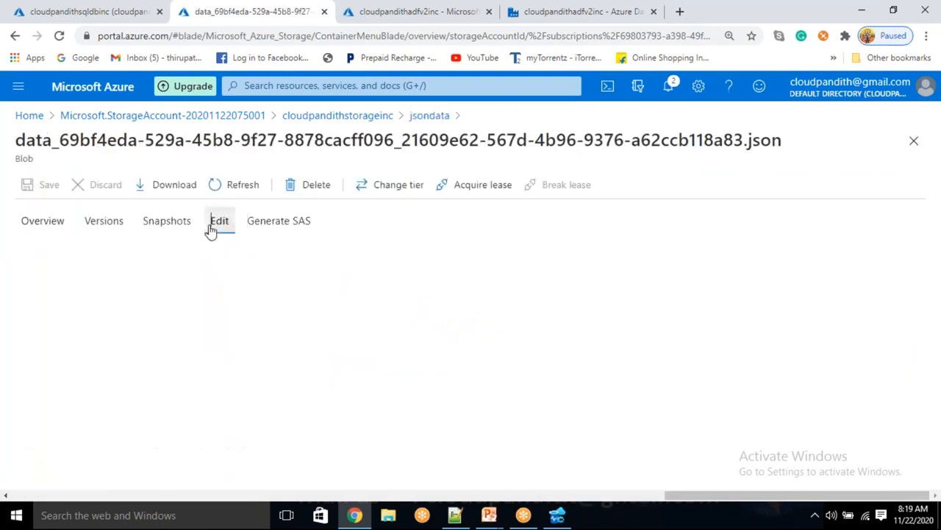
click(193, 276)
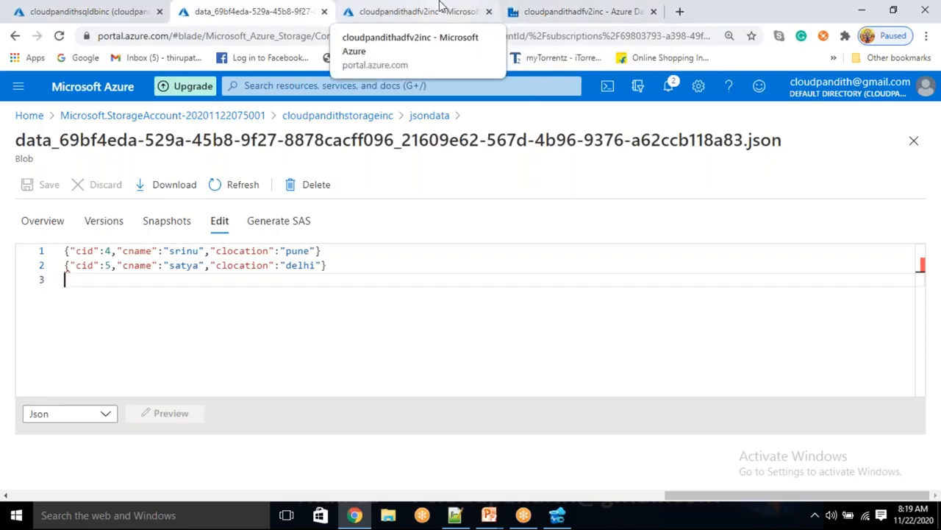
click(433, 13)
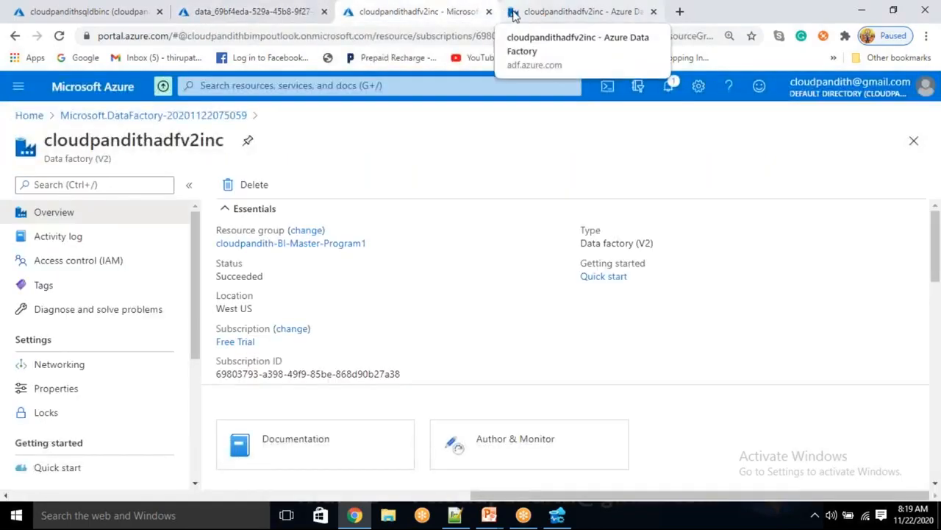
Step: Rerun the CUST and WATERMARK queries and compare last_processed_value 5 with the latest cid 5
key(alt+Tab)
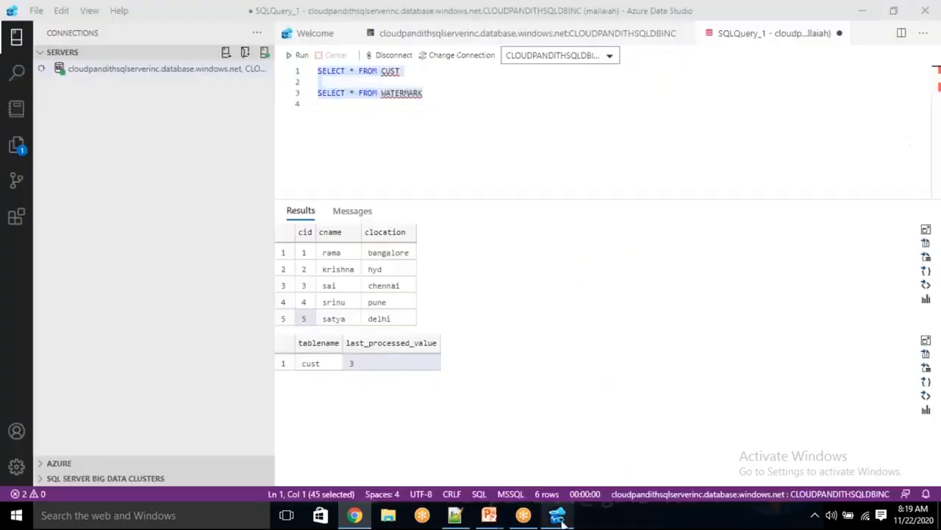
click(297, 57)
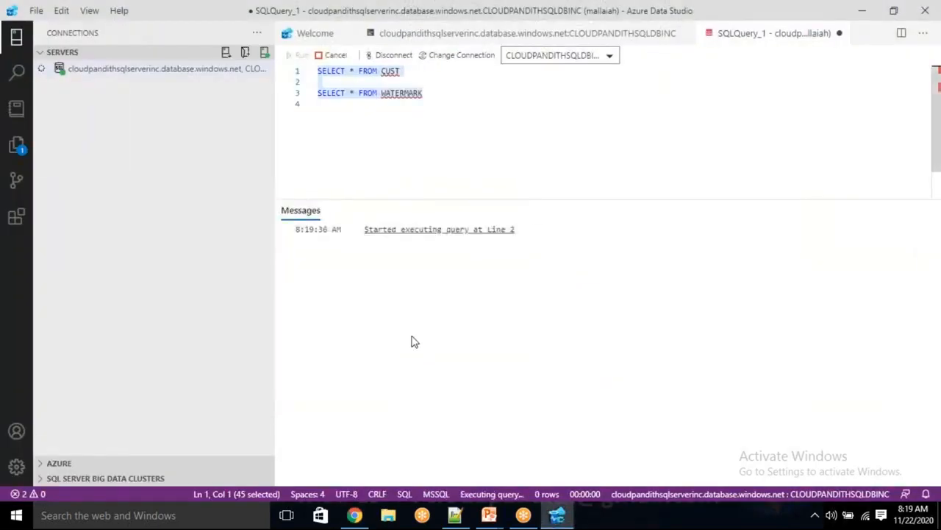
click(387, 364)
click(306, 318)
click(384, 363)
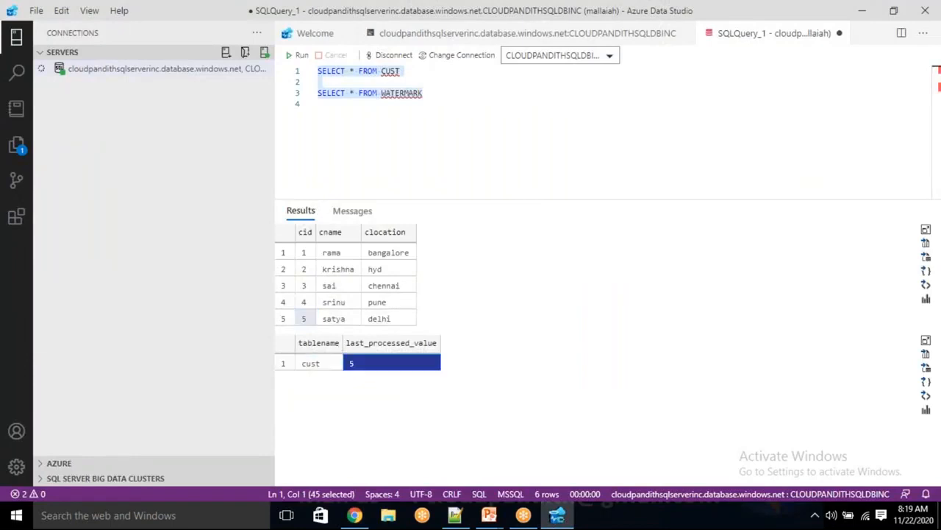
click(283, 318)
click(368, 363)
click(304, 318)
click(388, 364)
click(283, 318)
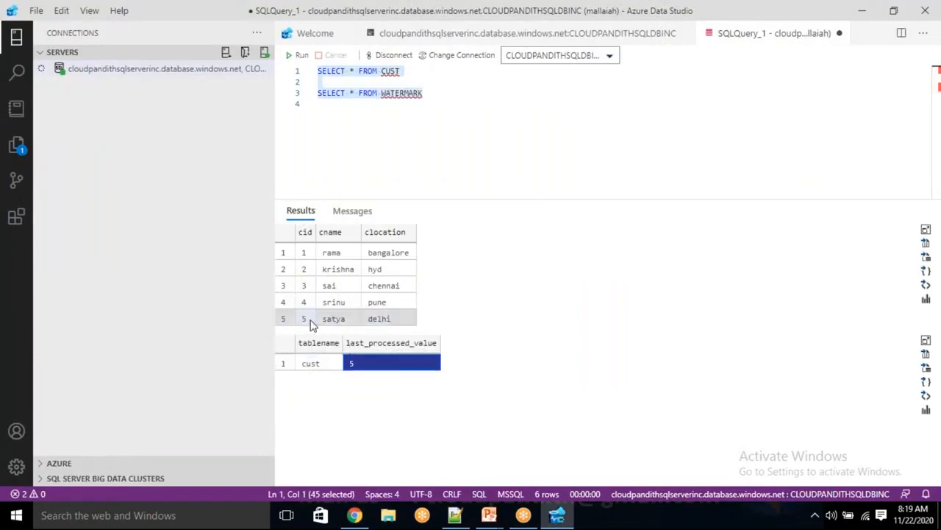
click(304, 319)
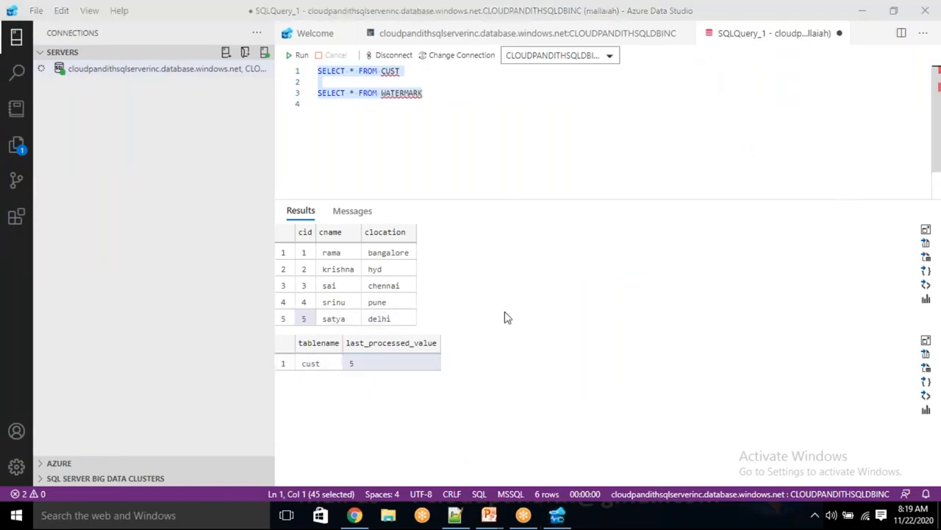
click(355, 515)
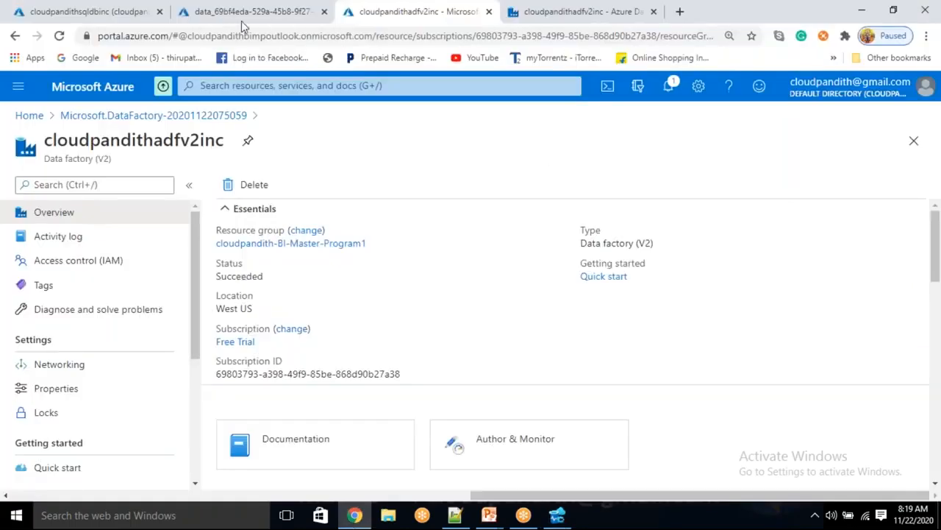
Step: Open the DS_ABS_Sink dataset from Copy data1's sink settings
click(513, 21)
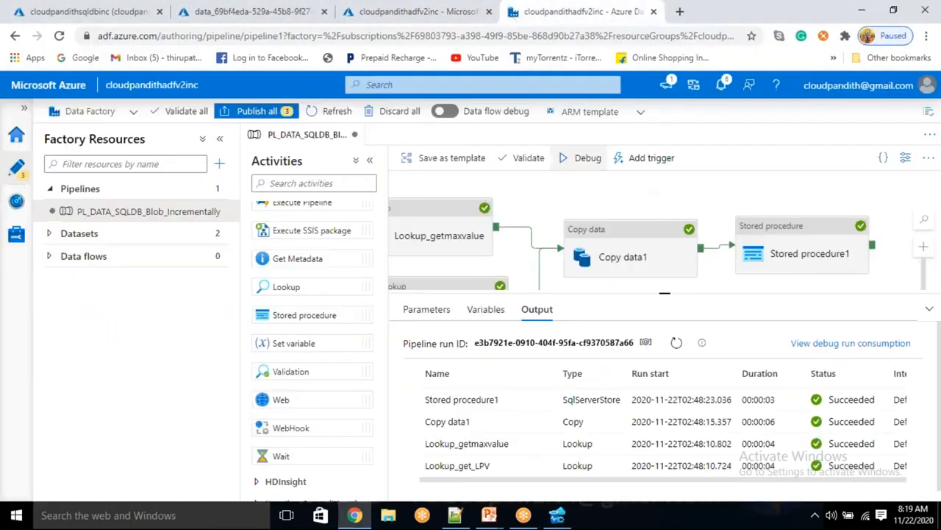
click(625, 254)
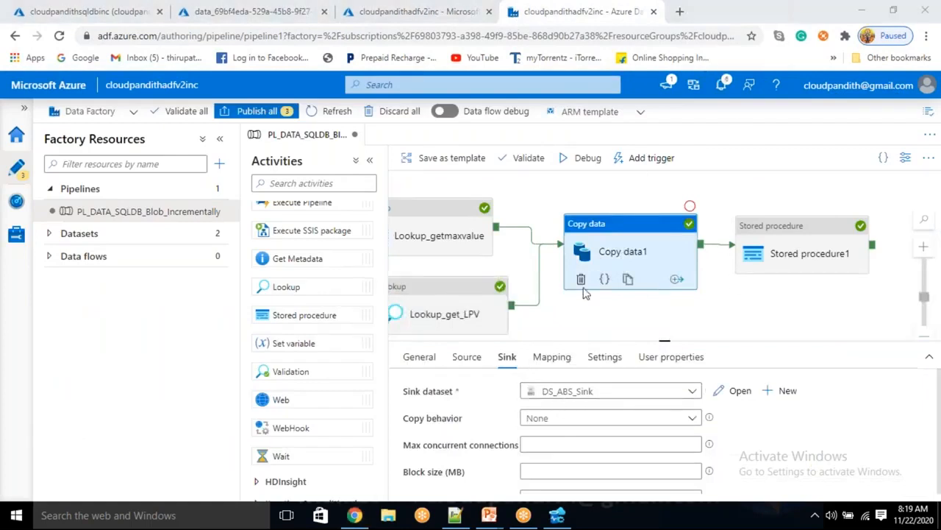
click(740, 395)
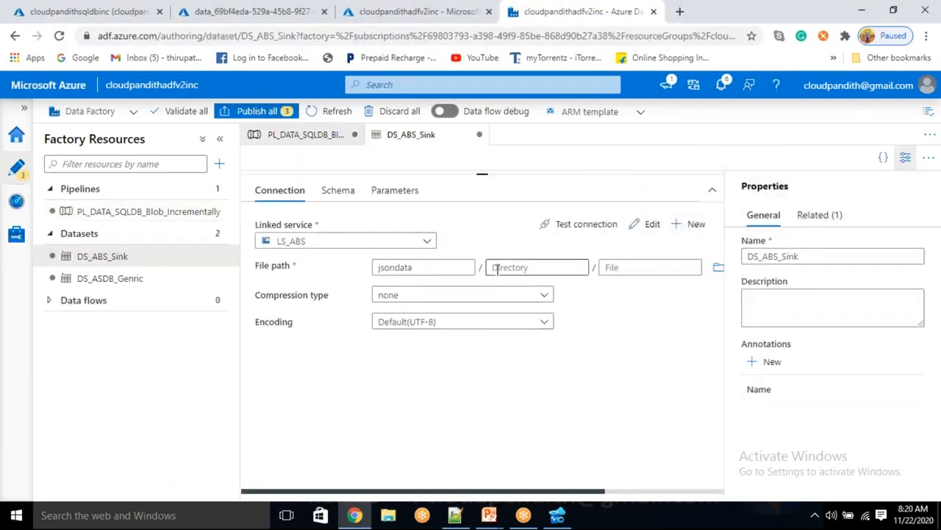
Step: Replace the sink file path container jsondata with custdata
click(905, 157)
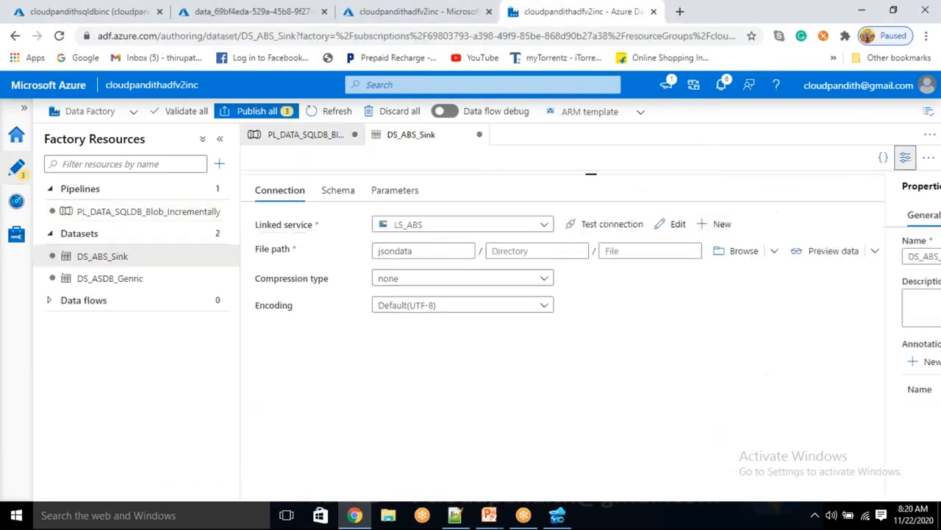
click(547, 251)
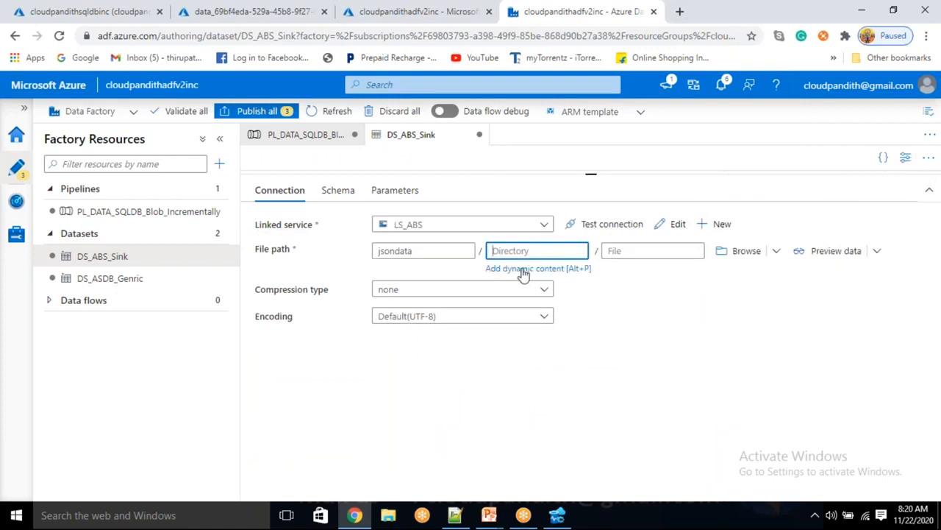
drag(413, 250, 370, 248)
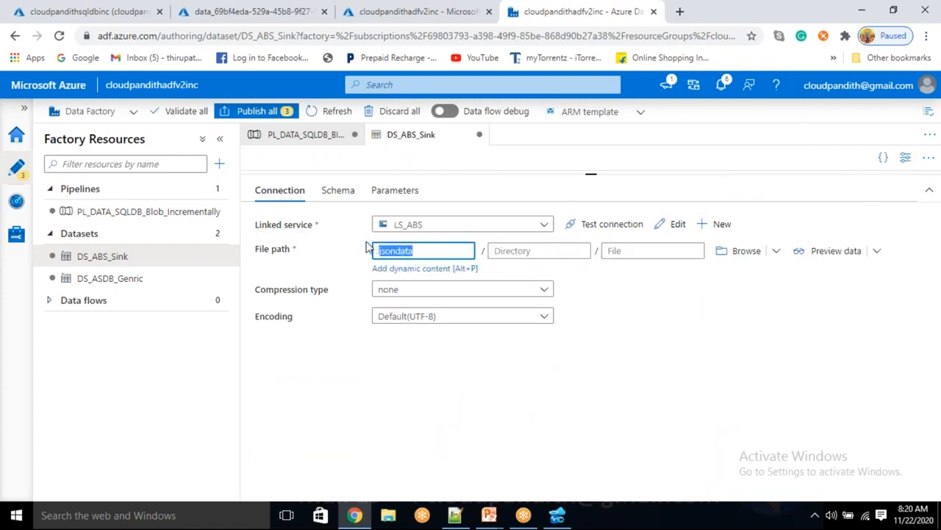
click(515, 250)
click(435, 251)
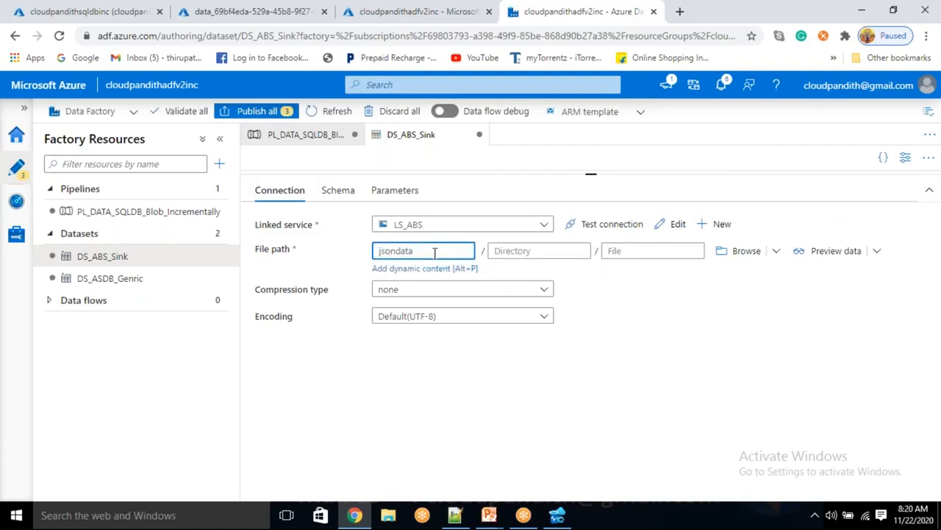
key(ctrl+a)
key(BackSpace)
text(custdat)
click(497, 250)
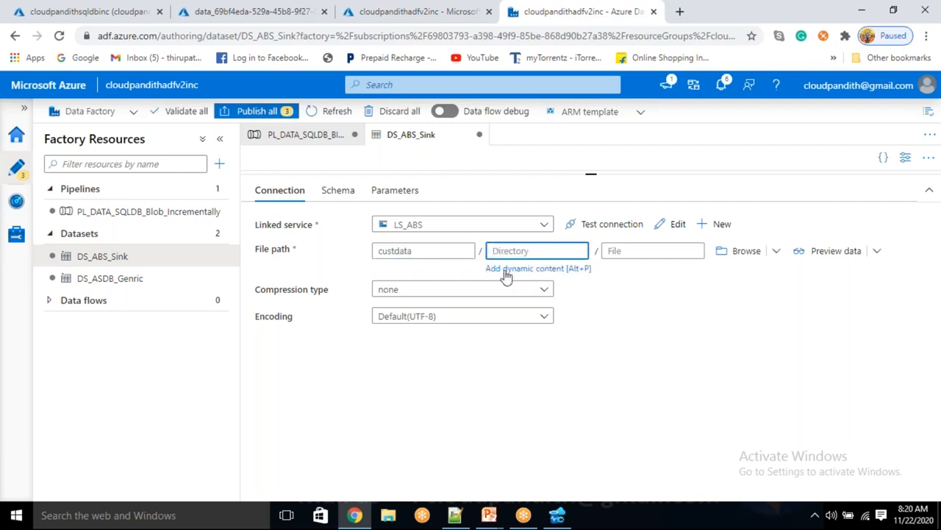
Step: Build the directory expression formatDateTime(utcnow(), 'yyyy') in the dynamic content builder
click(506, 272)
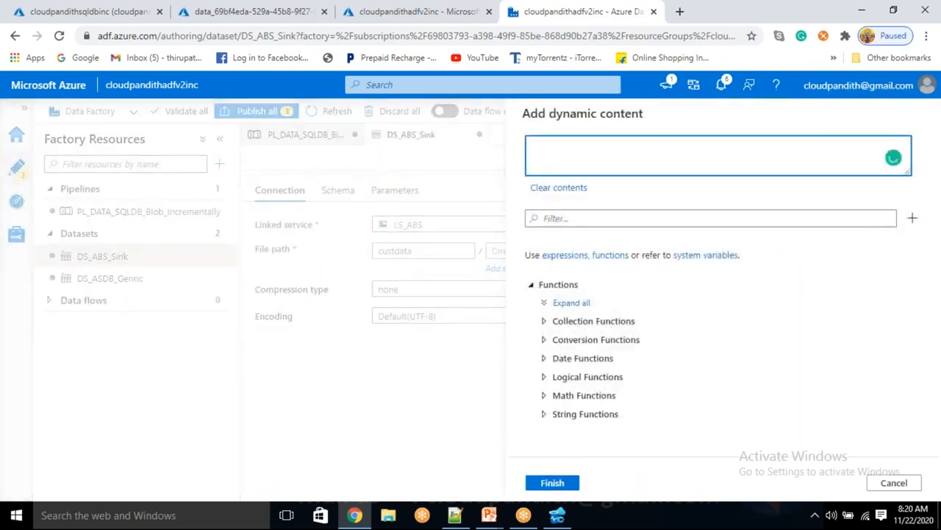
click(574, 219)
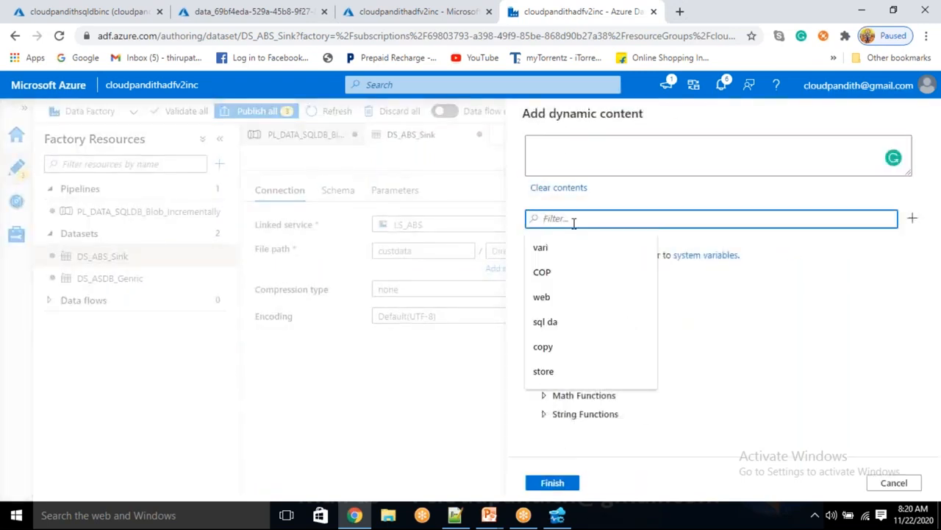
text(formatd)
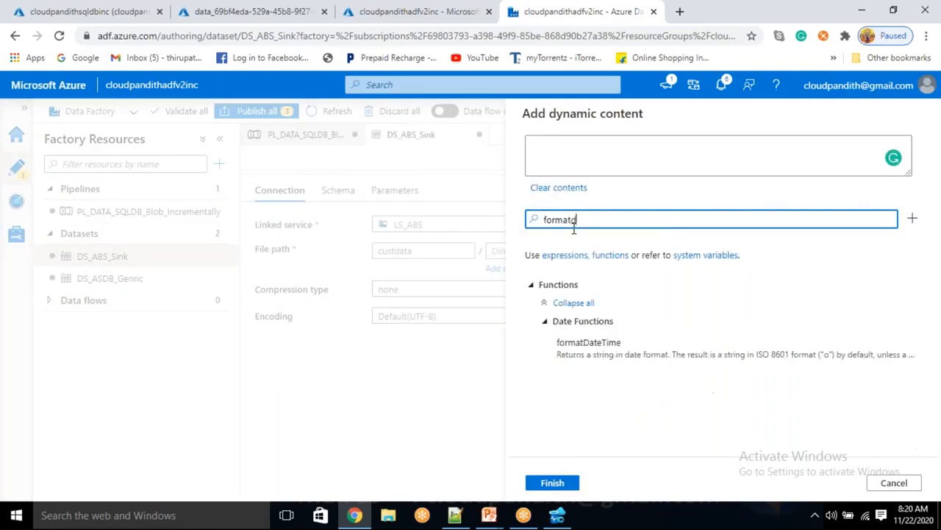
click(589, 342)
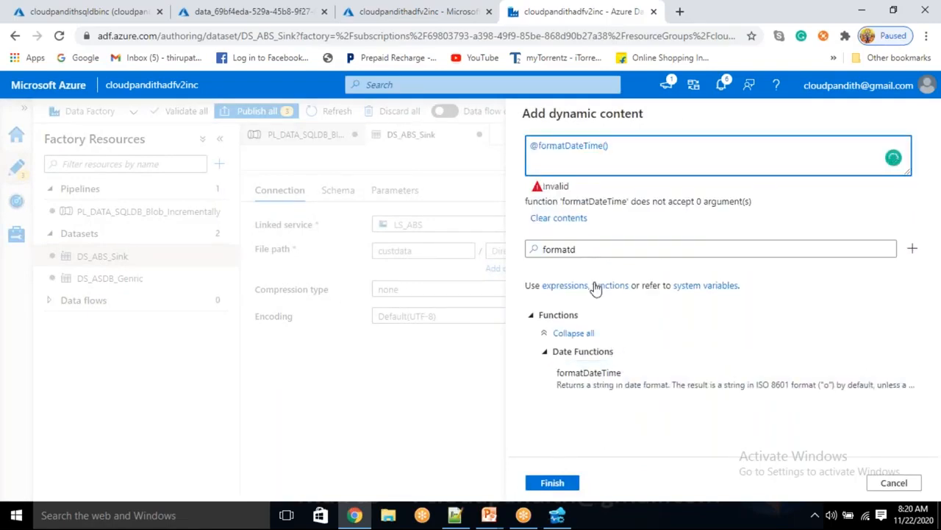
double_click(590, 251)
key(BackSpace)
text(utc)
scroll(600, 437, down, 2)
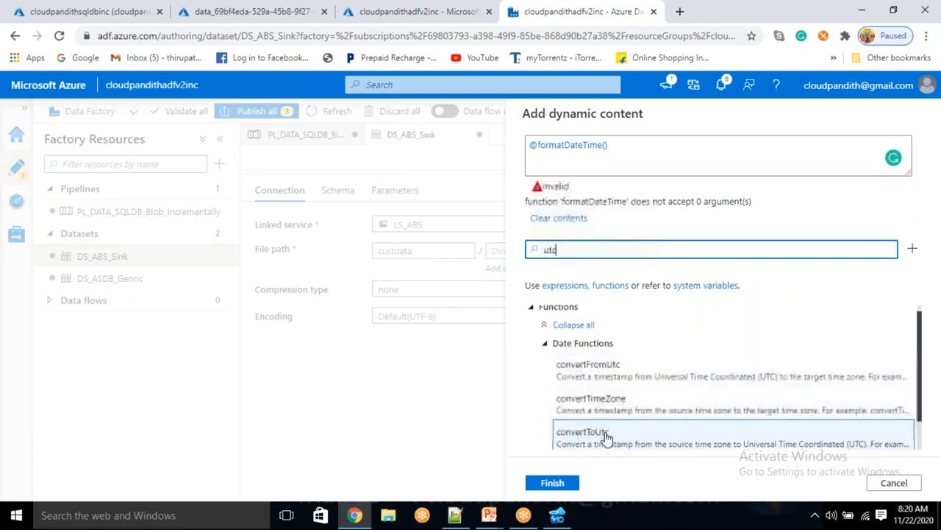
click(606, 437)
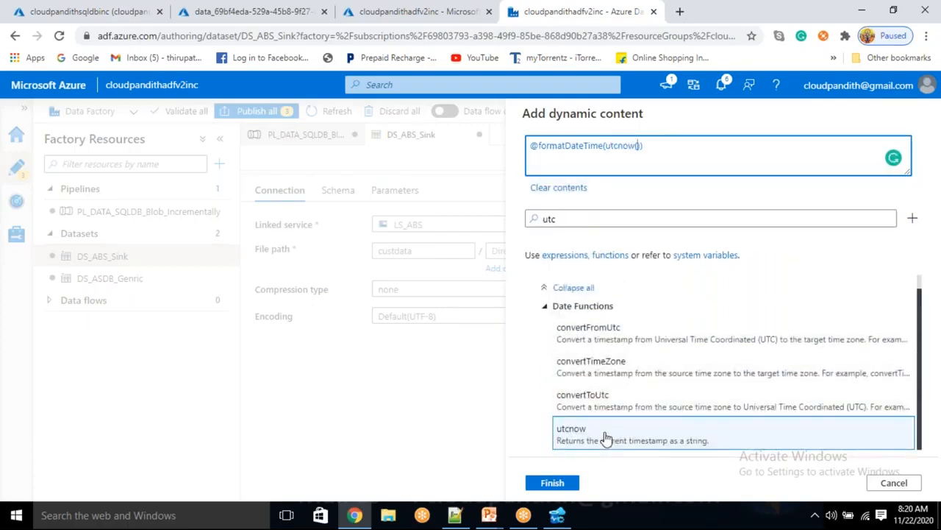
text(, 'yyyy)
Step: Duplicate the expression into three calls using formats 'yyyy', 'MM' and 'dd'
key(ctrl+a)
key(ctrl+c)
key(End)
text(/)
key(ctrl+v)
key(ctrl+v)
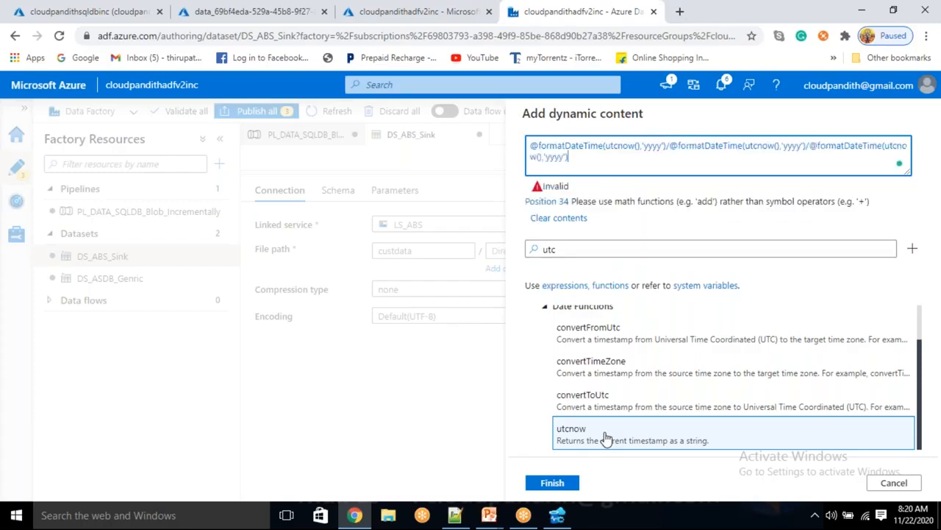
double_click(793, 147)
text(MM)
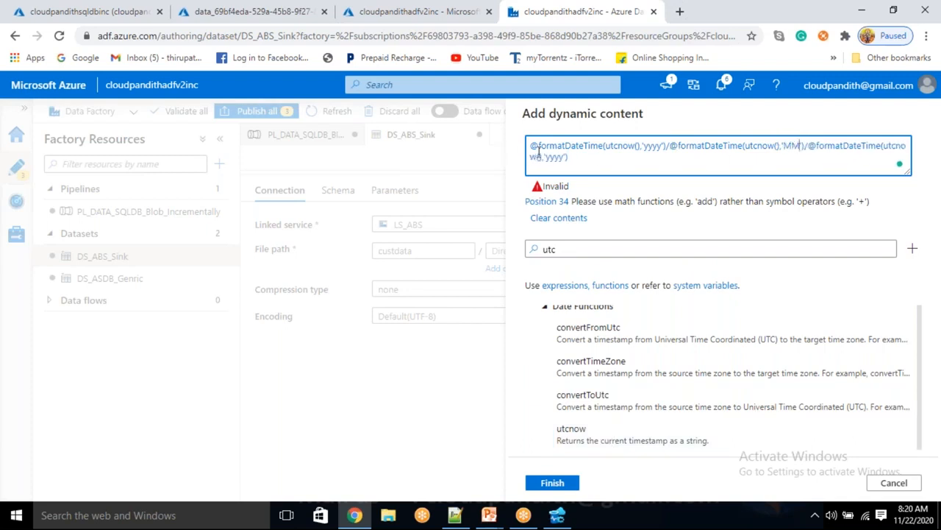
double_click(555, 157)
text(dd)
Step: Wrap each call in @{} separated by slashes into a yyyy/MM/dd path and apply it
click(540, 148)
text({)
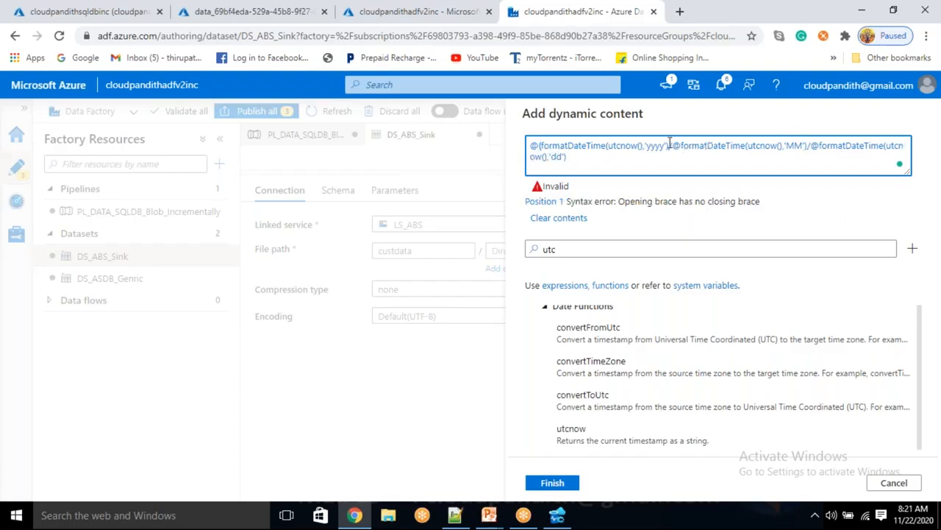
text(})
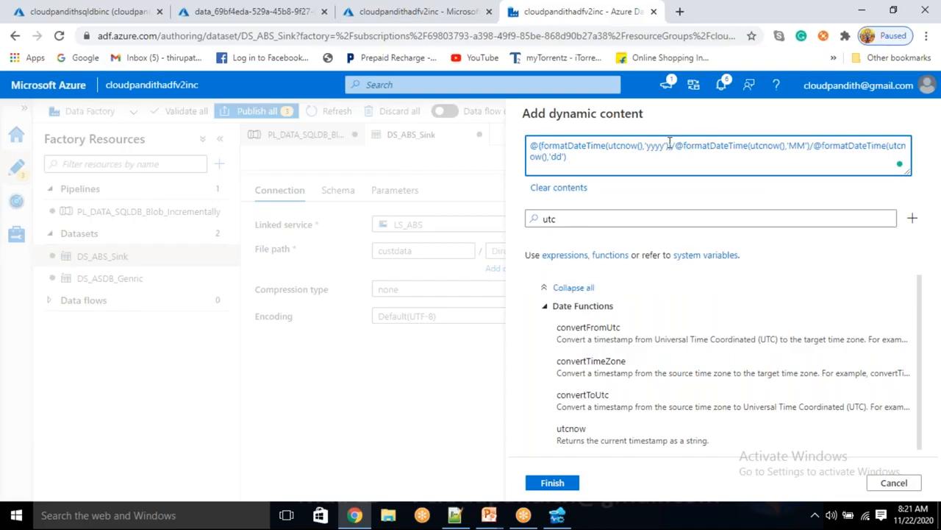
text({)
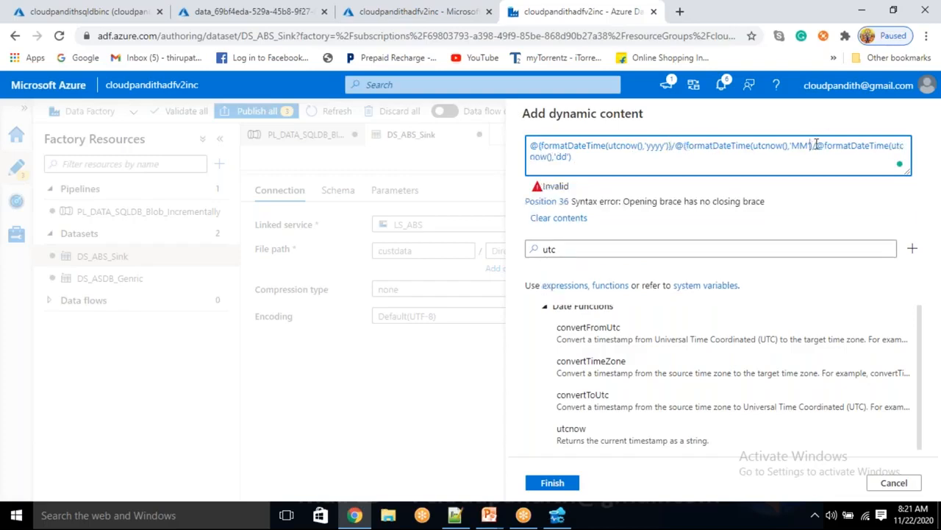
text(})
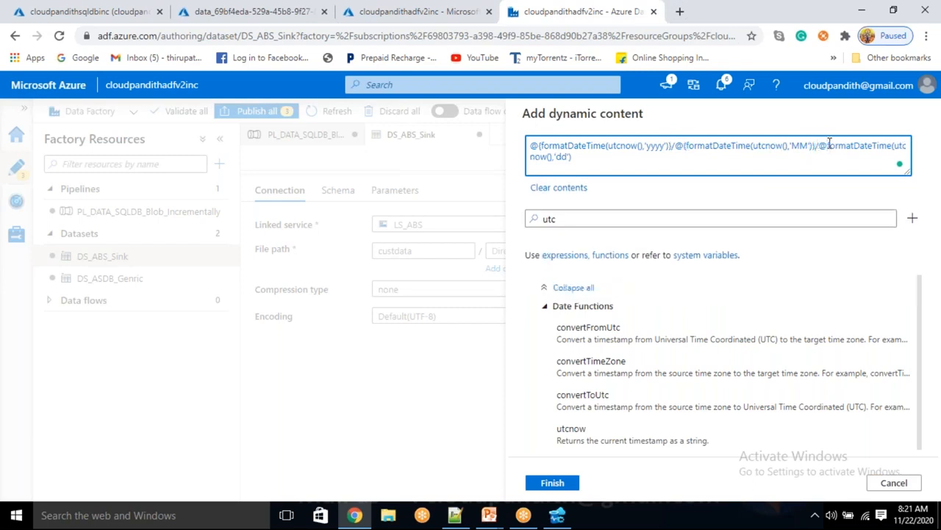
click(829, 144)
text({)
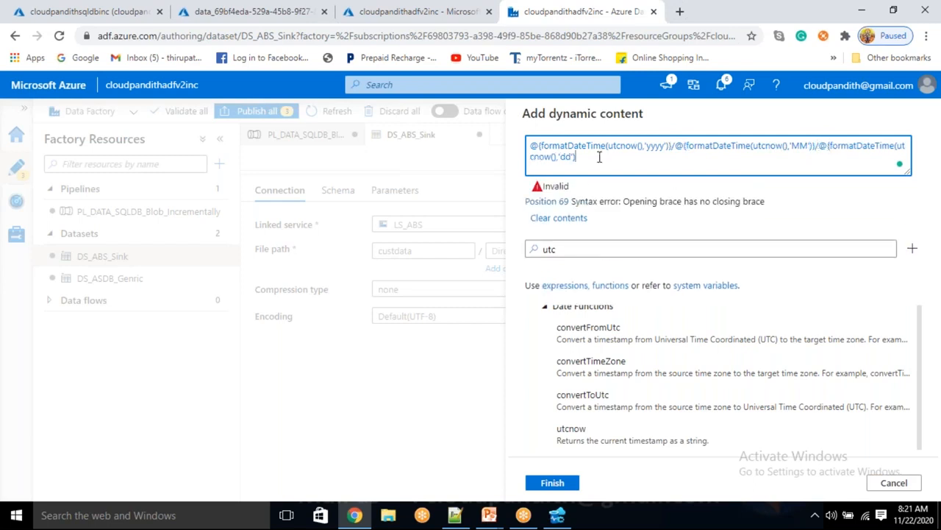
text(})
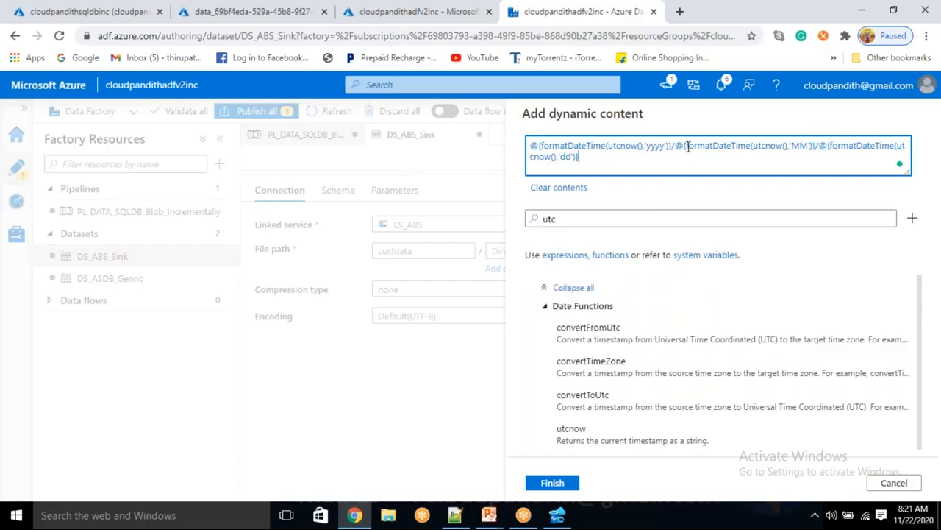
double_click(654, 147)
click(672, 145)
text(/)
drag(681, 145, 811, 147)
click(807, 147)
double_click(803, 146)
click(815, 147)
text(/)
click(585, 156)
click(552, 482)
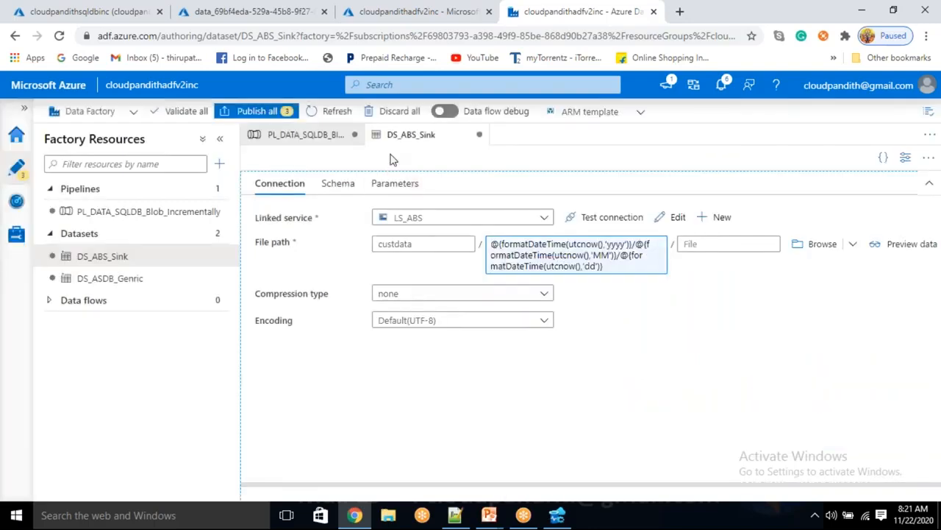
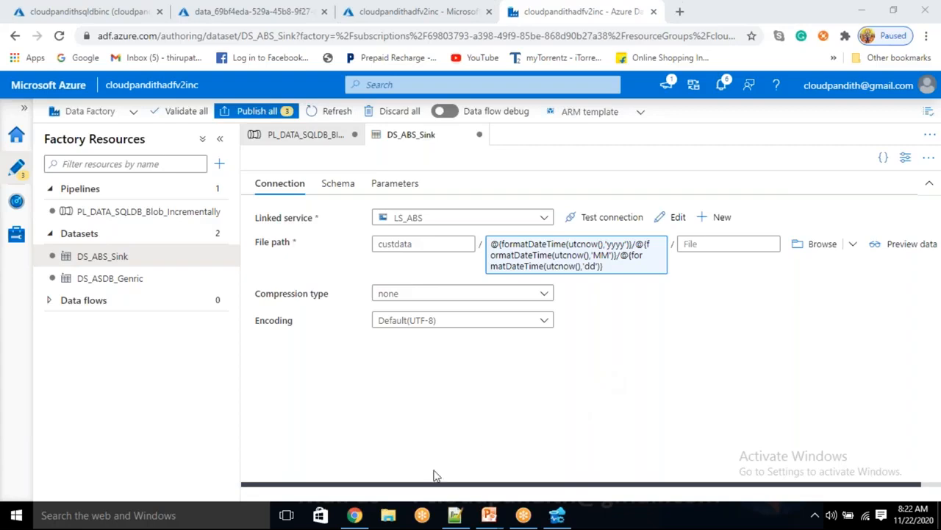
Step: Move from the portal to Azure Data Studio, showing five CUST rows and cust watermark 5
click(388, 517)
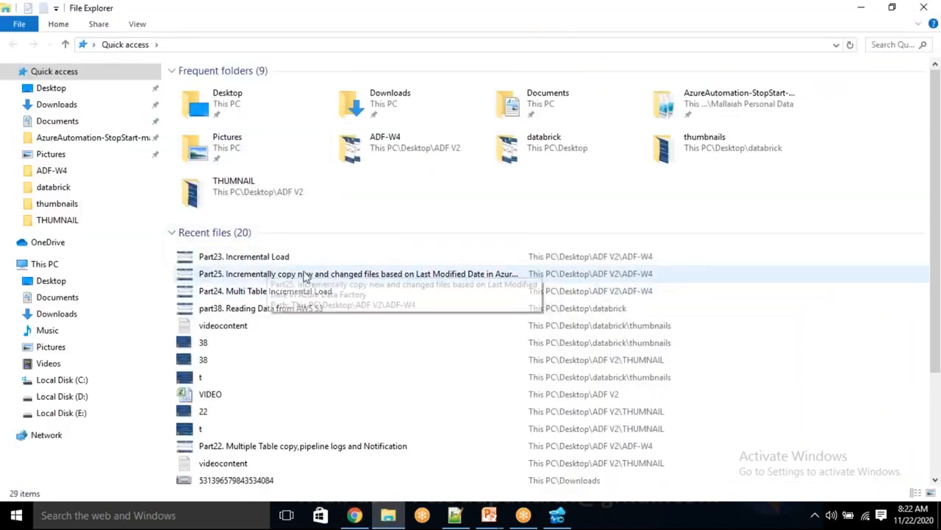
click(356, 516)
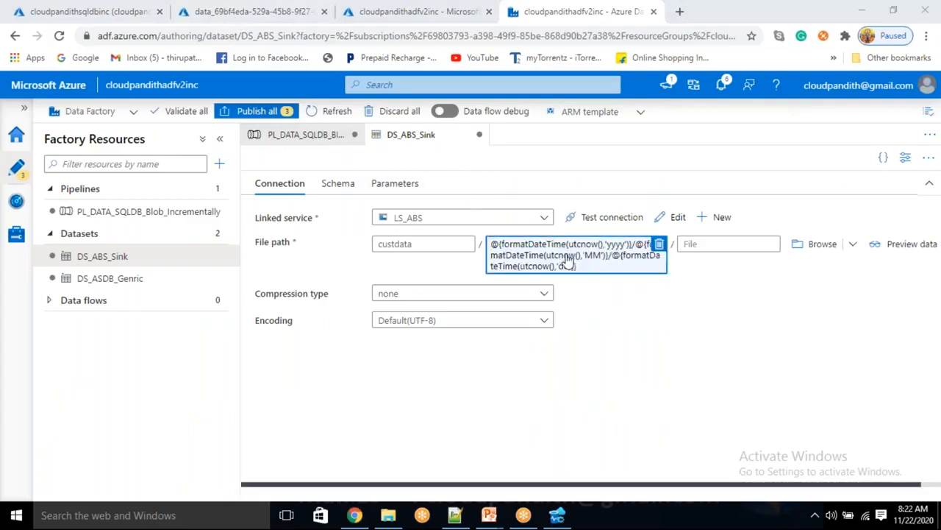
click(557, 515)
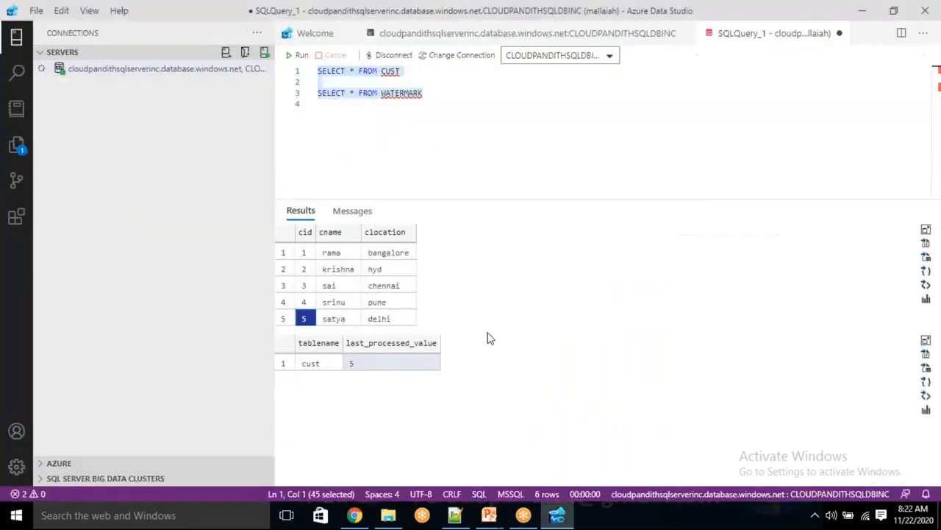
Step: Add and run watermark_usp 0,'cust' on line 5 to reset the cust watermark to 0
click(439, 89)
key(Return)
key(Return)
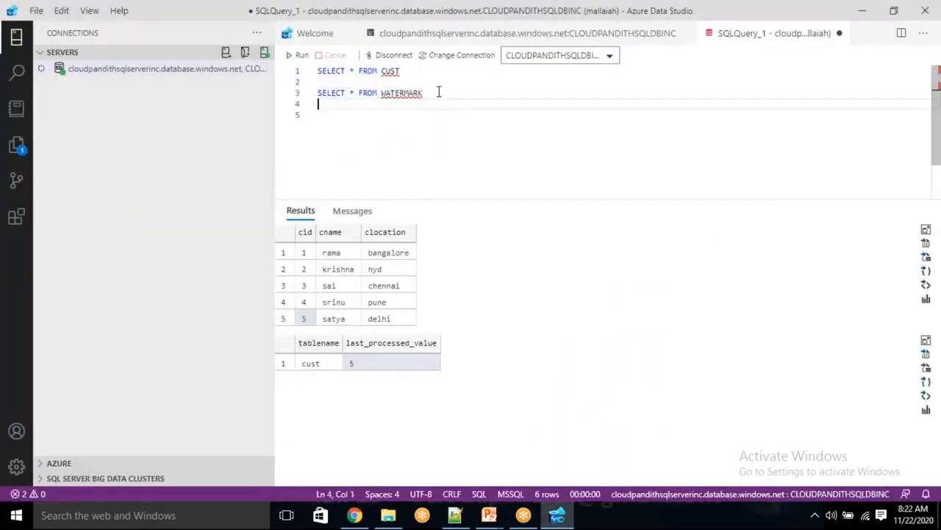
text(watermark)
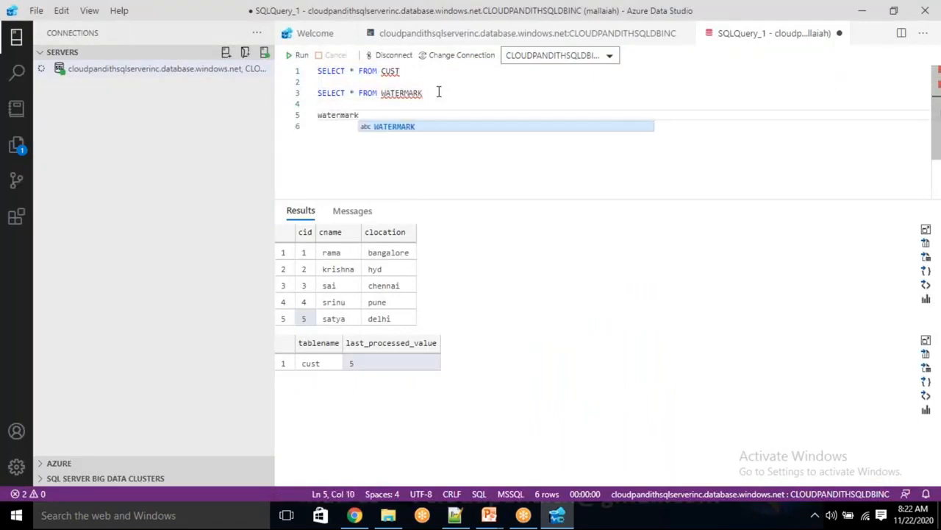
text(_usp 0,'cust)
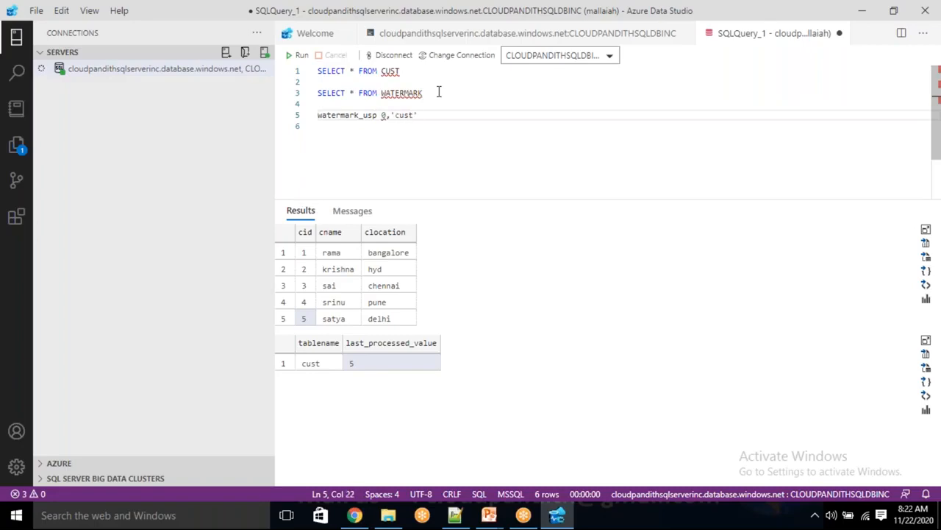
key(shift+Home)
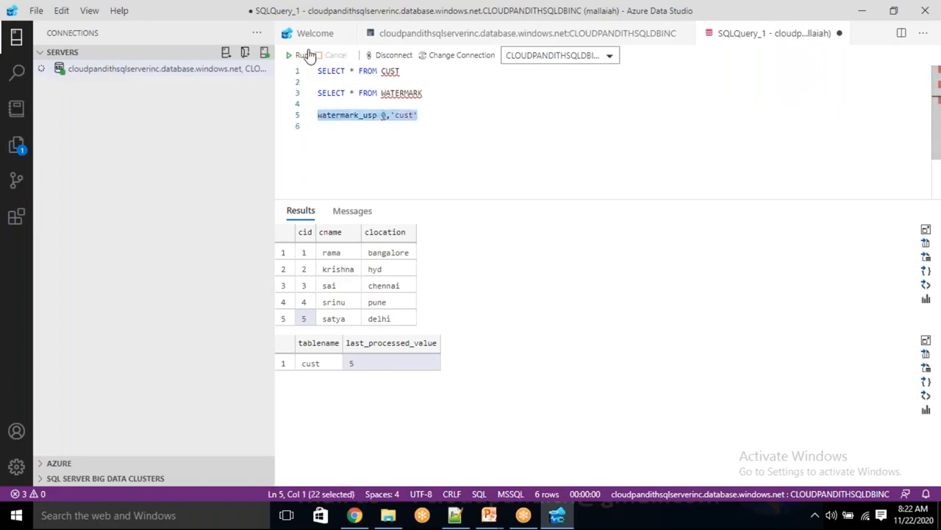
click(301, 55)
click(426, 145)
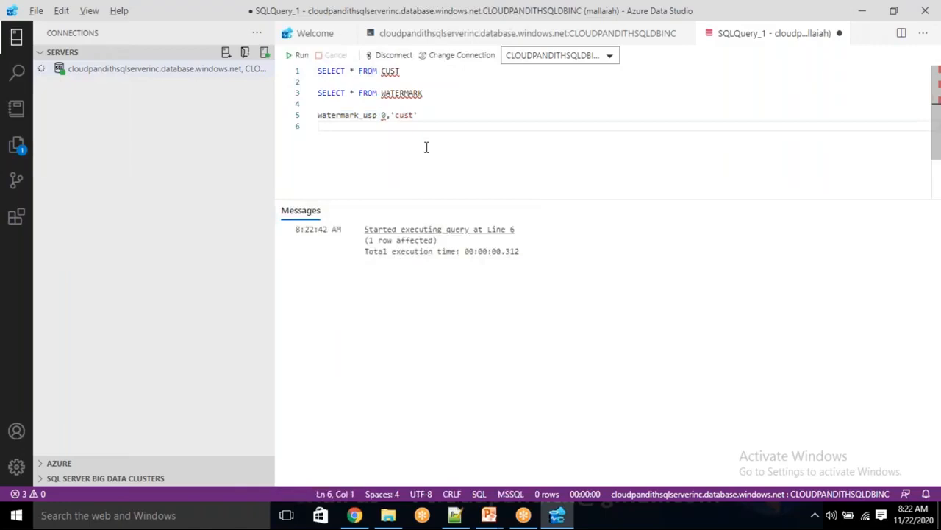
key(alt+Tab)
Step: Debug PL_DATA_SQLDB_Blob_Incrementally and refresh its output until all four activities show Succeeded
click(316, 140)
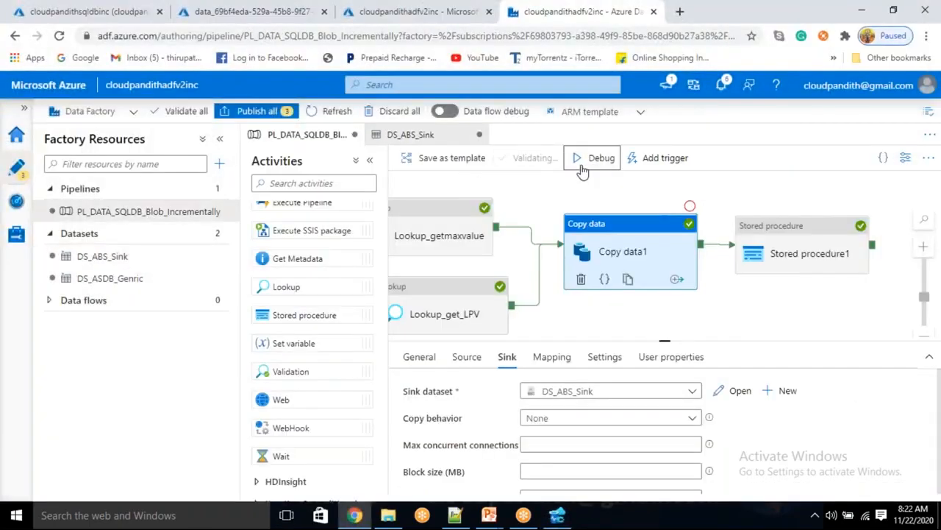
click(594, 158)
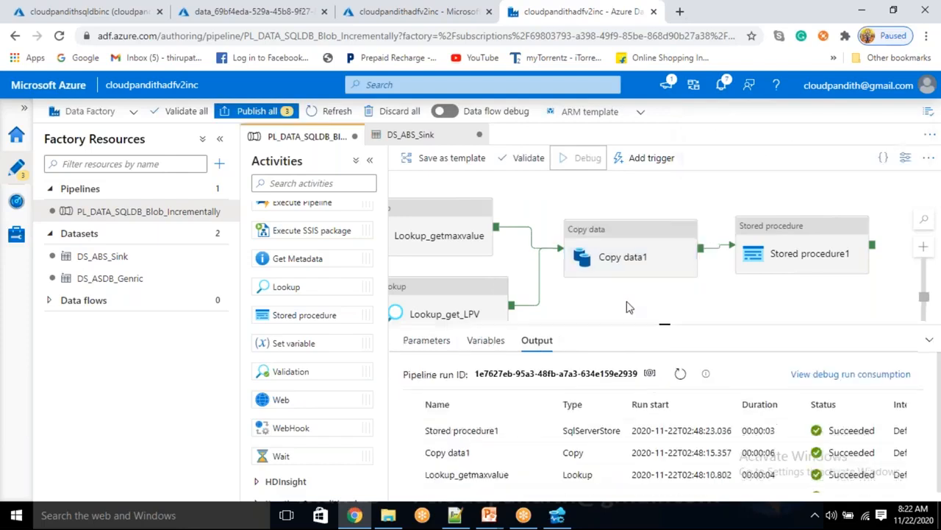
click(679, 345)
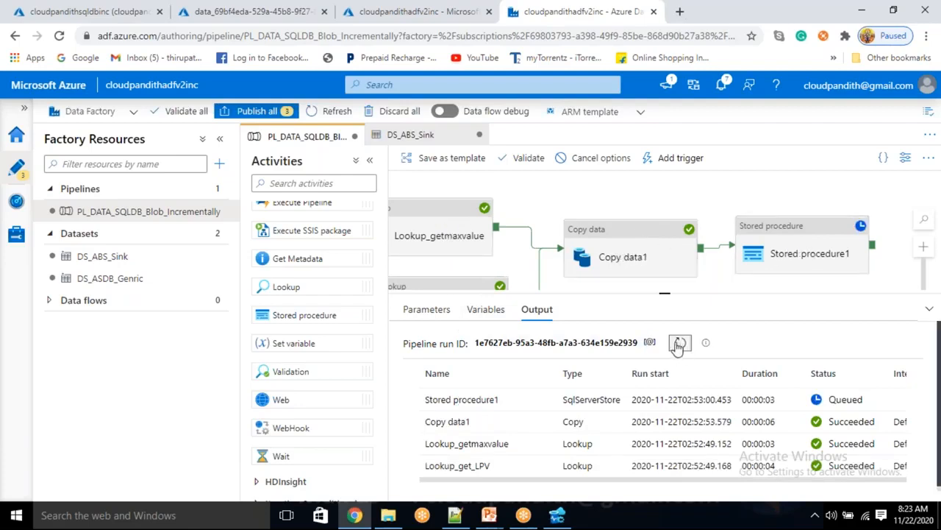
click(678, 344)
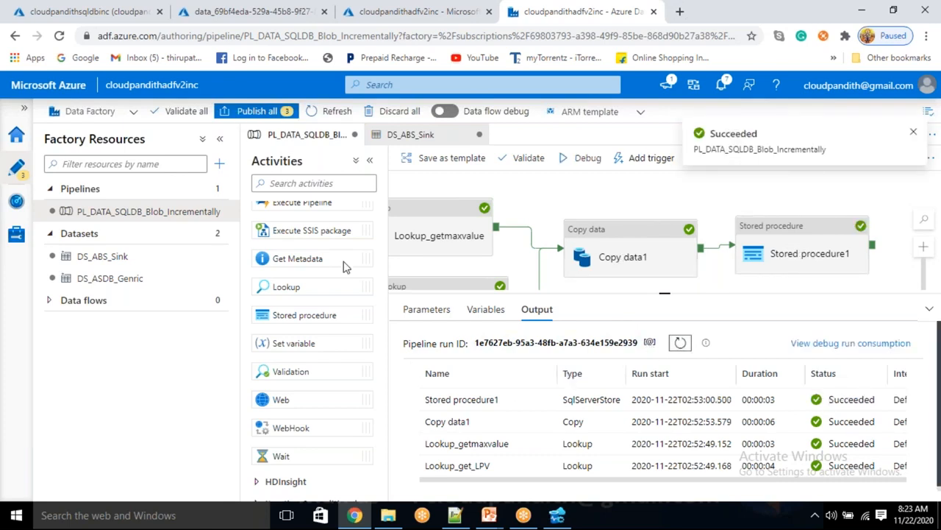
click(380, 16)
click(210, 11)
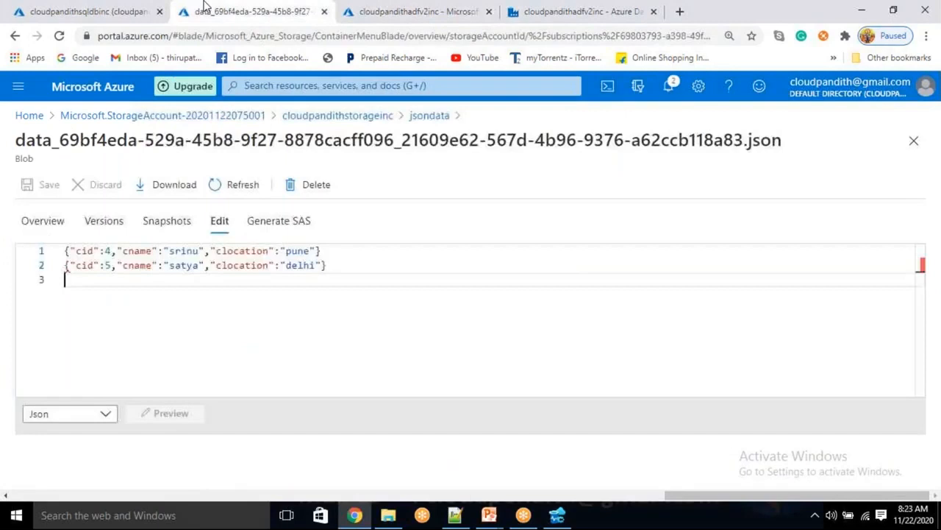
Step: Browse the storage account to the new data JSON blob in custdata/2020/11/22
click(378, 118)
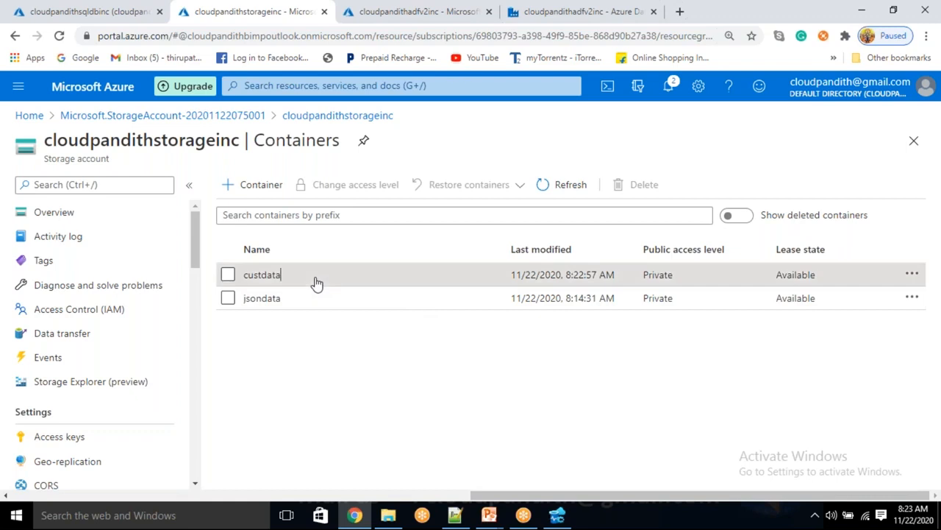
click(311, 275)
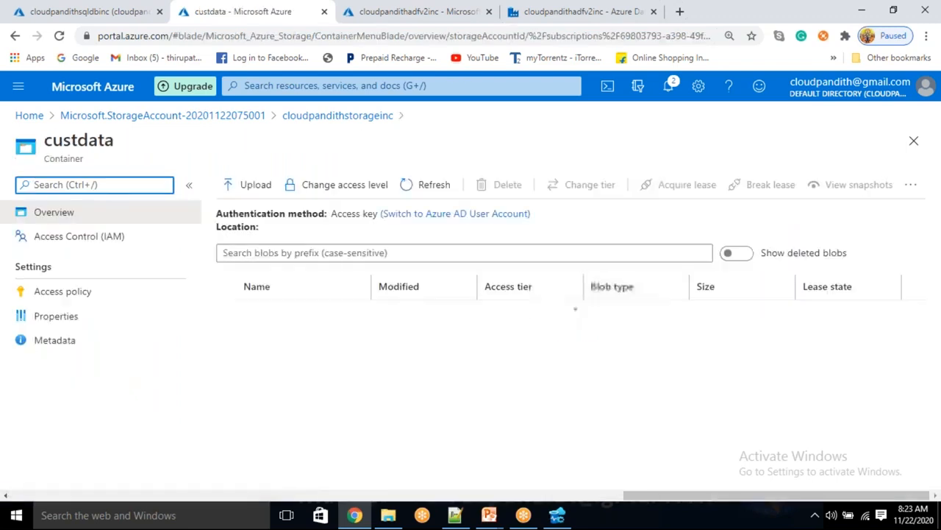
click(293, 317)
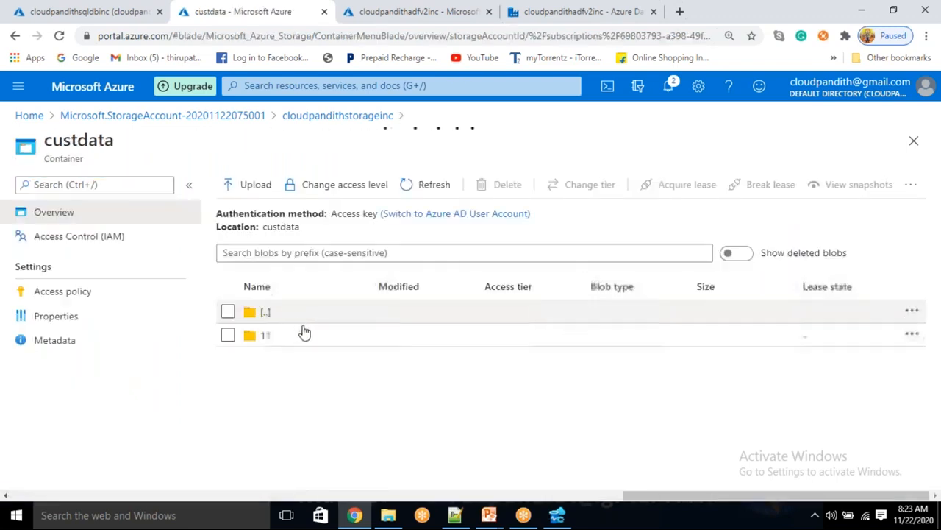
click(299, 337)
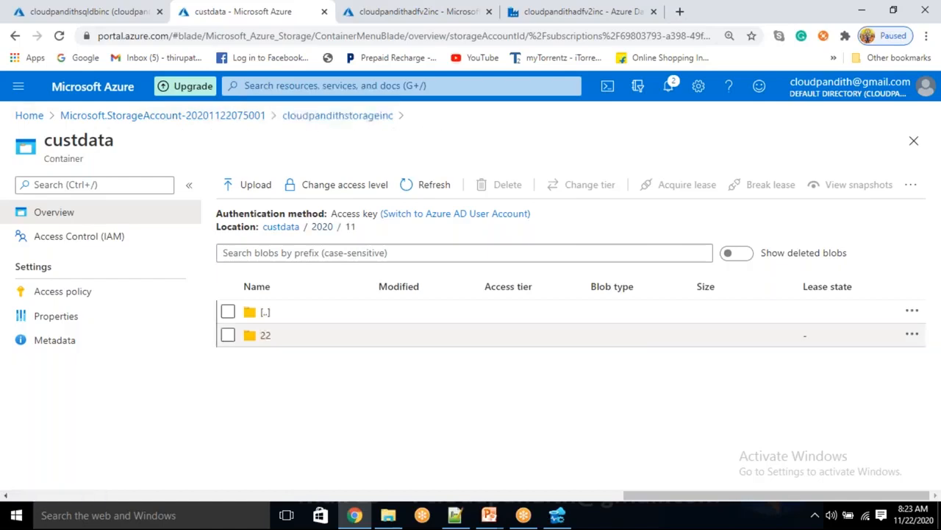
click(266, 335)
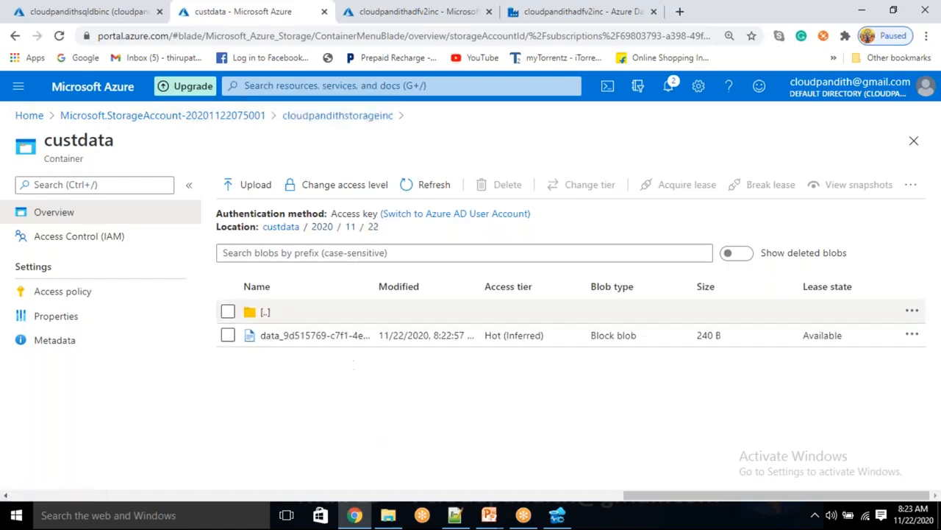
click(349, 337)
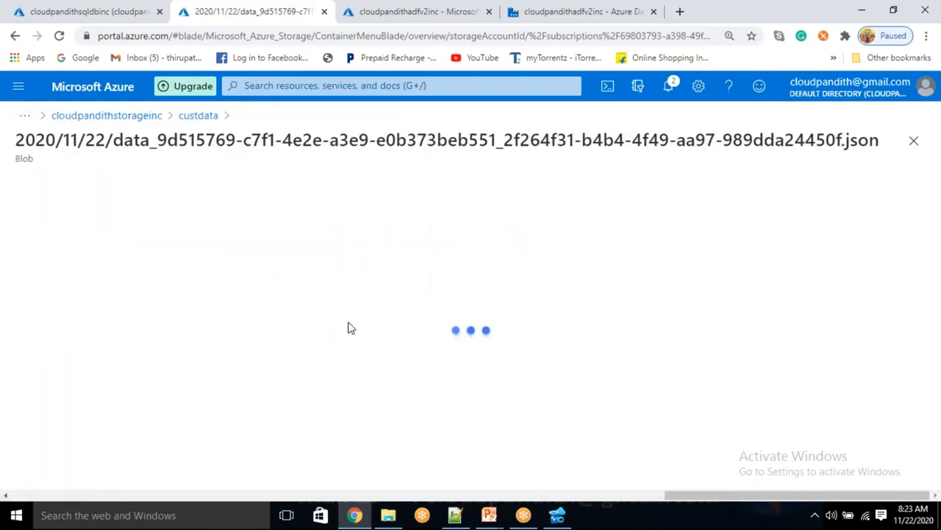
Step: View the blob in the editor and highlight the five copied records, cid 1 to 5
click(220, 220)
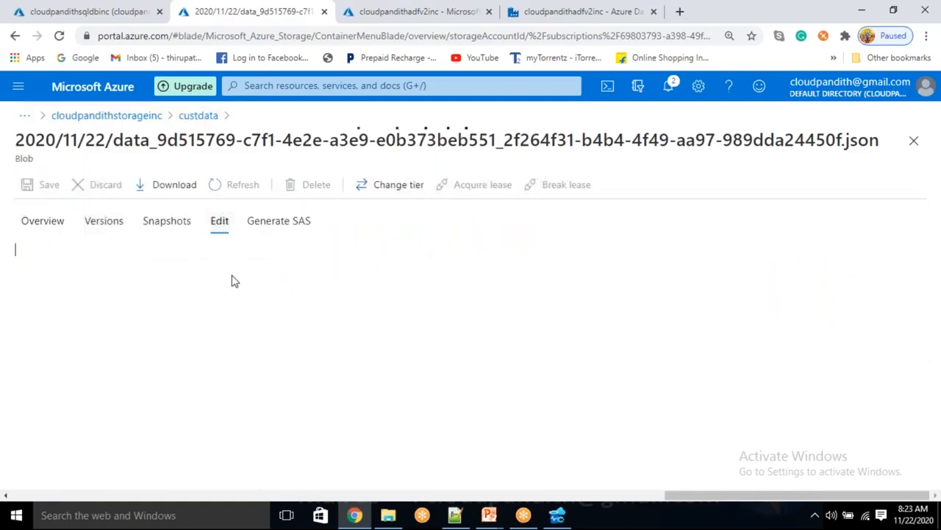
drag(339, 322, 58, 255)
click(408, 335)
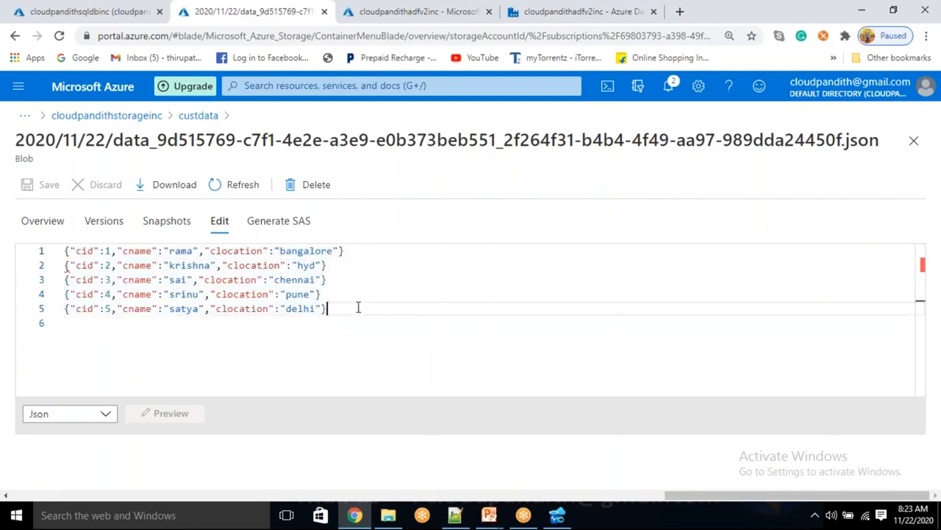
drag(357, 308, 64, 251)
click(371, 318)
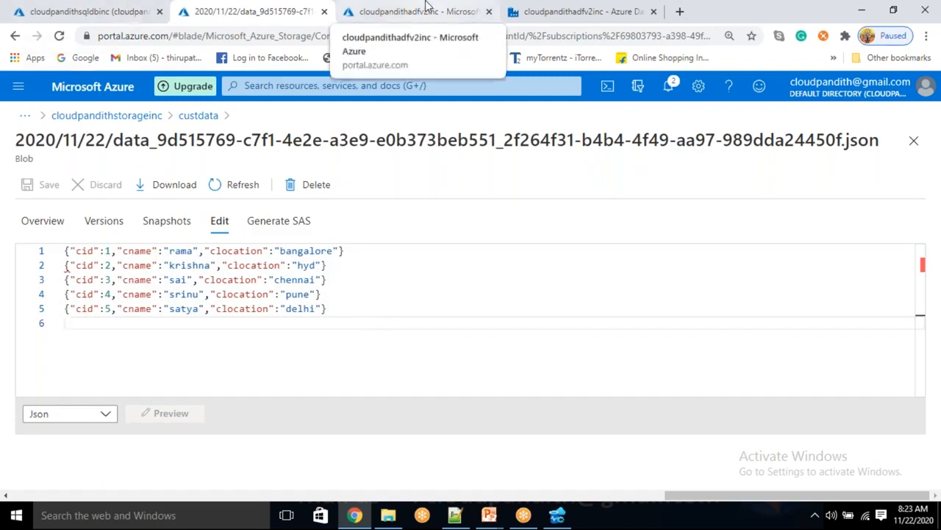
Step: Open the cloudpandithbiadfv2 data factory and launch its authoring studio in a new tab
click(417, 11)
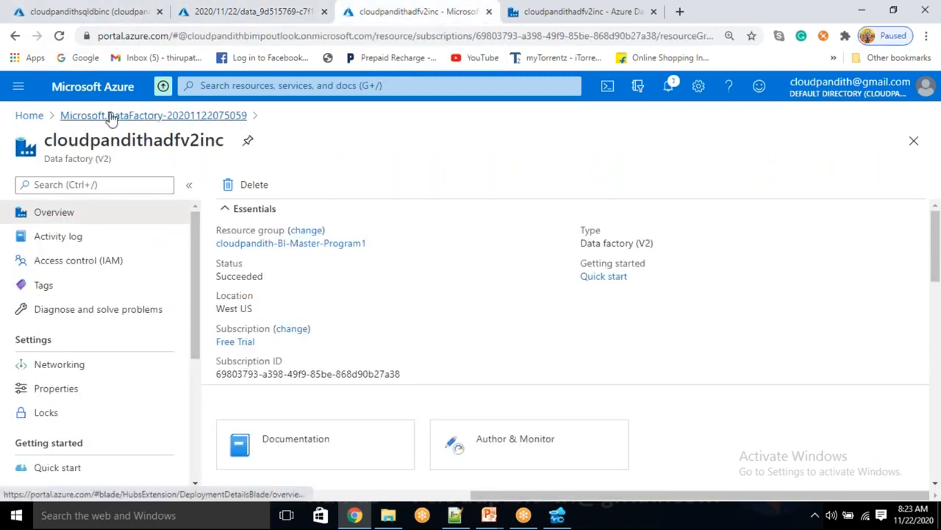
click(110, 116)
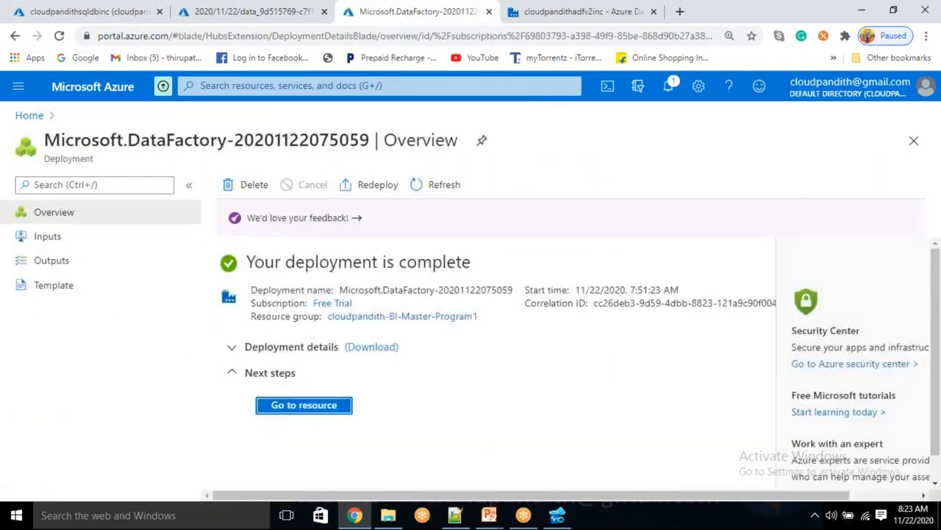
click(33, 117)
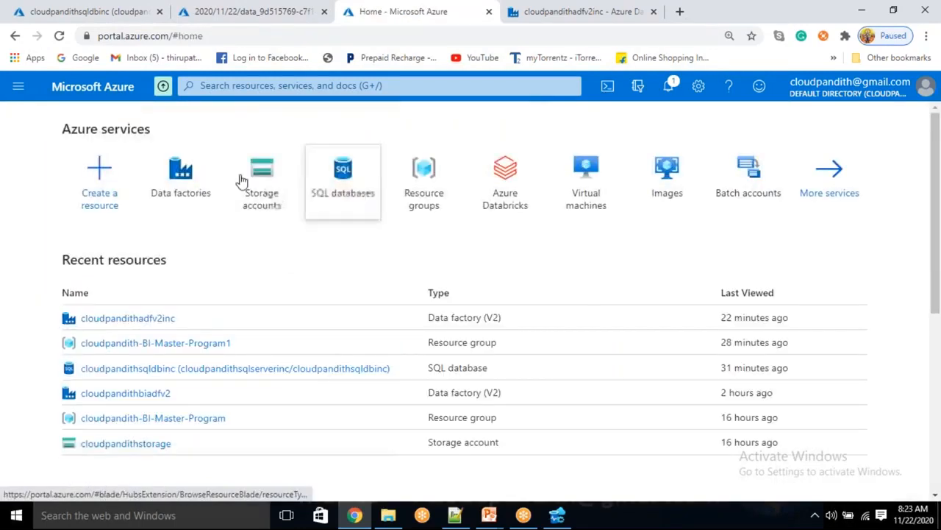
click(185, 175)
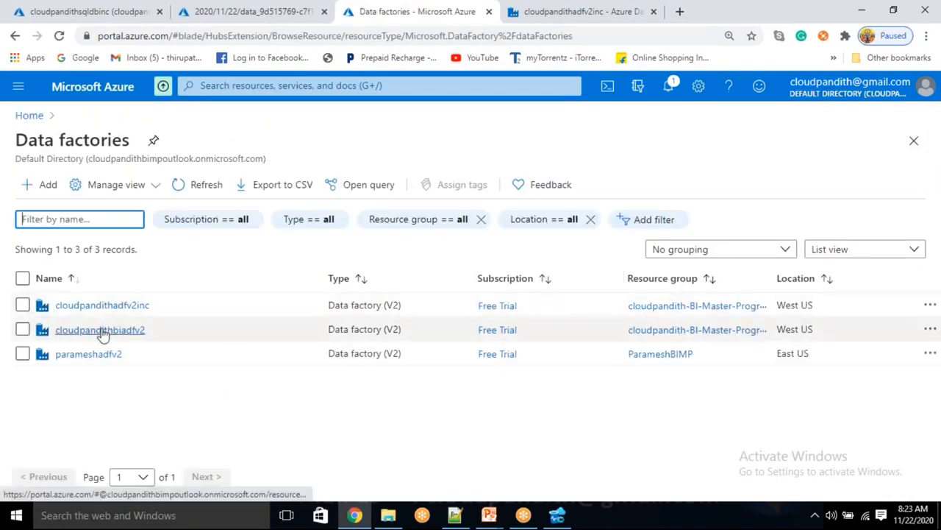
click(102, 330)
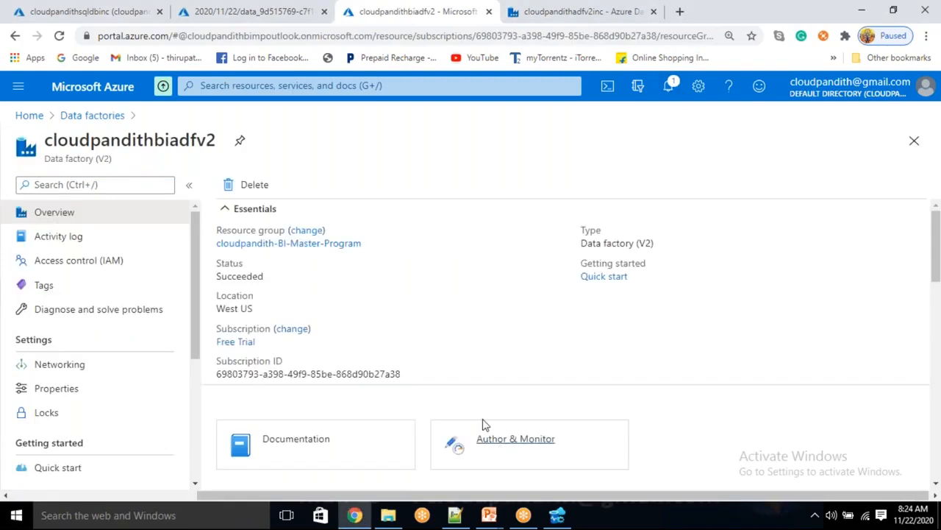
click(483, 426)
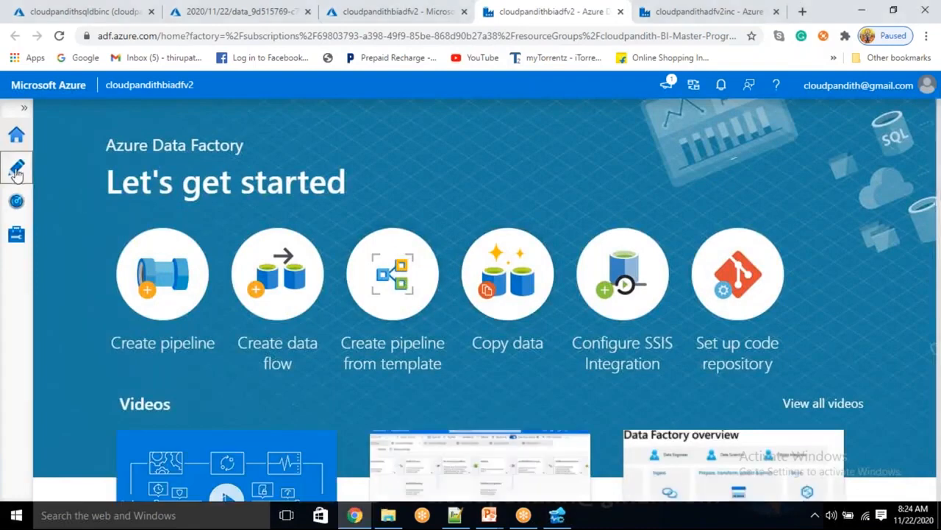
Step: Review pipeline1's Lookup1 and Set variable1 activities, then return to the cloudpandithsqldbinc page
click(16, 171)
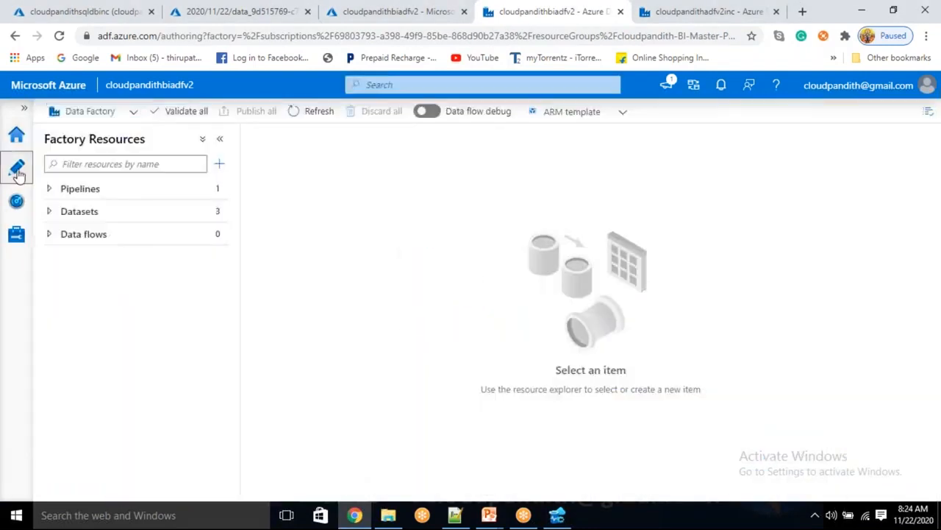
click(190, 190)
click(124, 217)
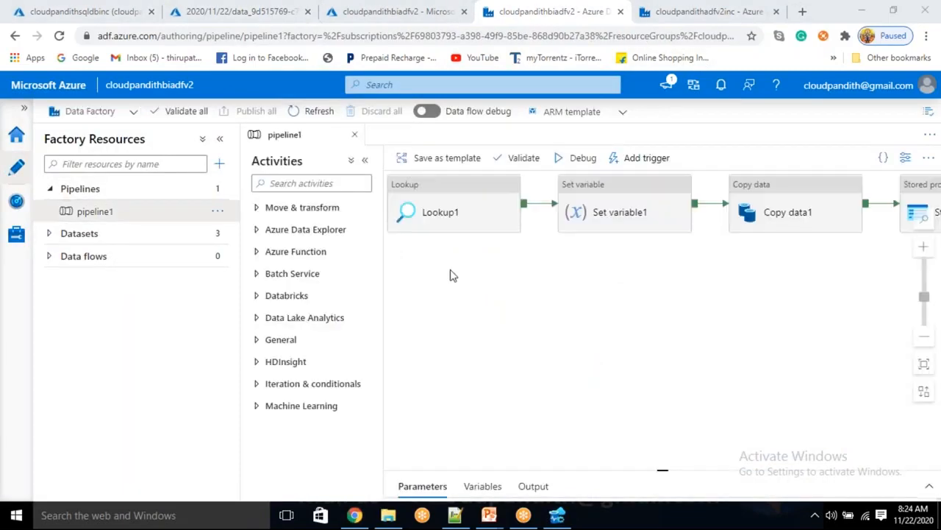
click(453, 212)
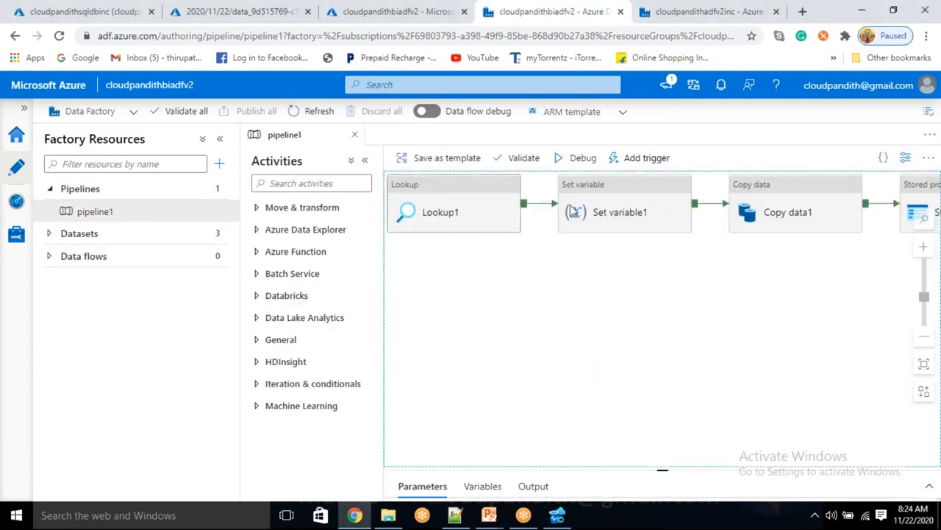
click(603, 206)
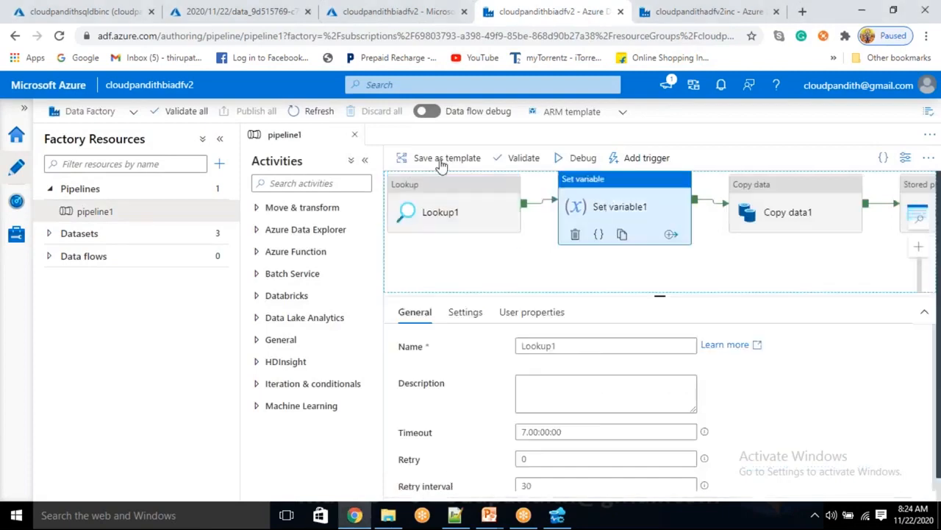
click(118, 15)
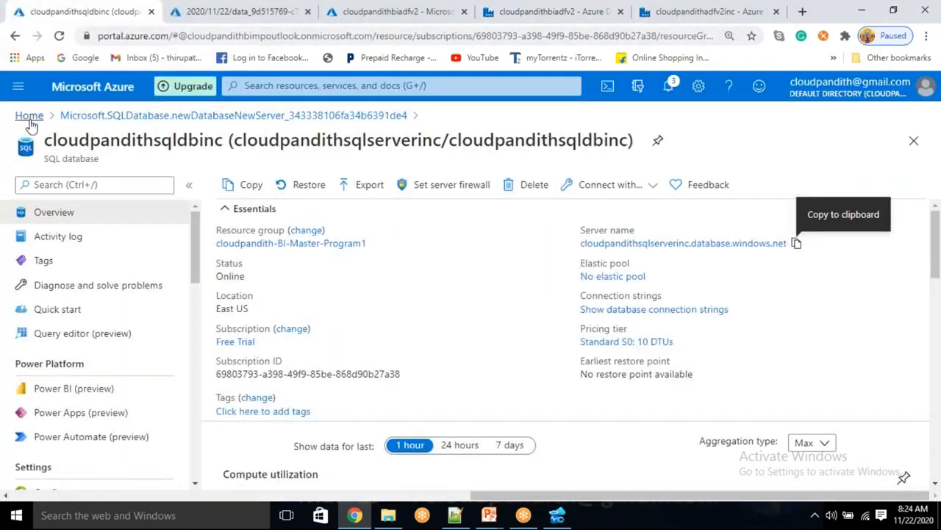
Step: Go to the containers list of the cloudpandithstorage account
click(29, 118)
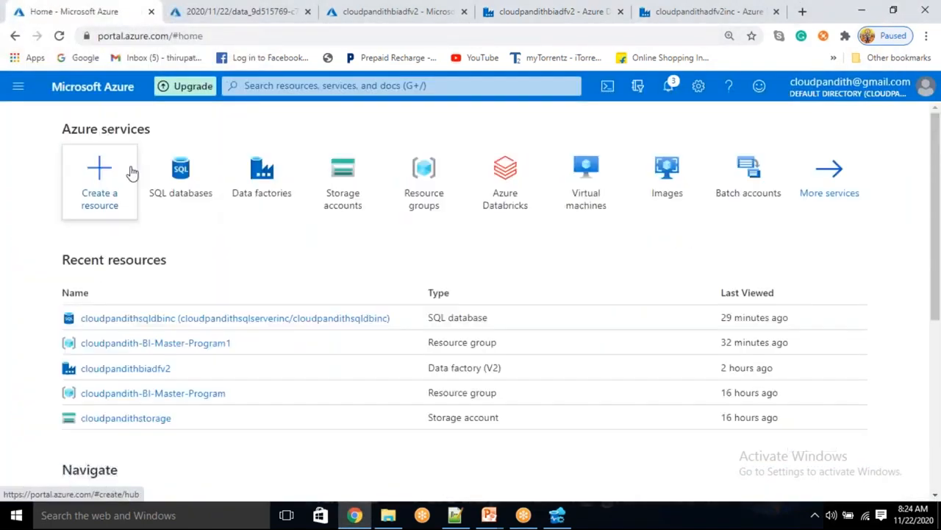
click(324, 172)
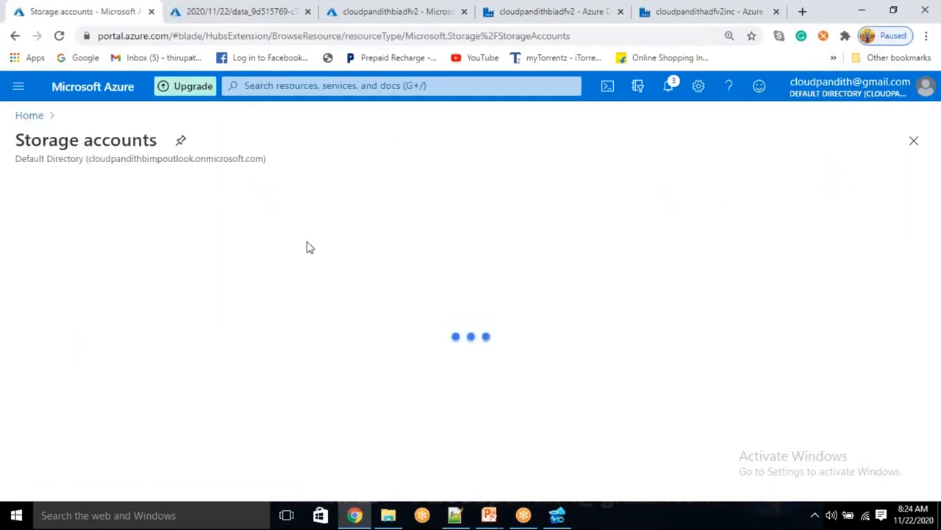
click(115, 306)
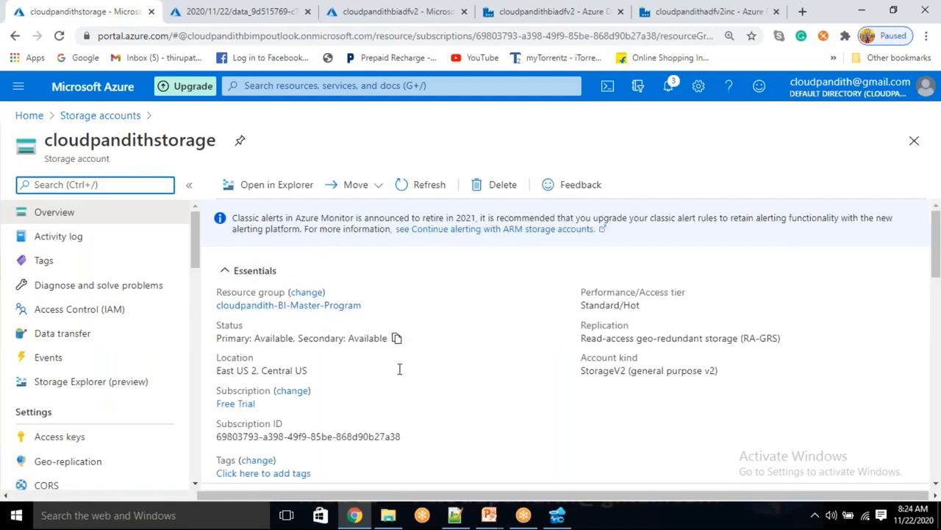
scroll(399, 369, down, 3)
click(294, 313)
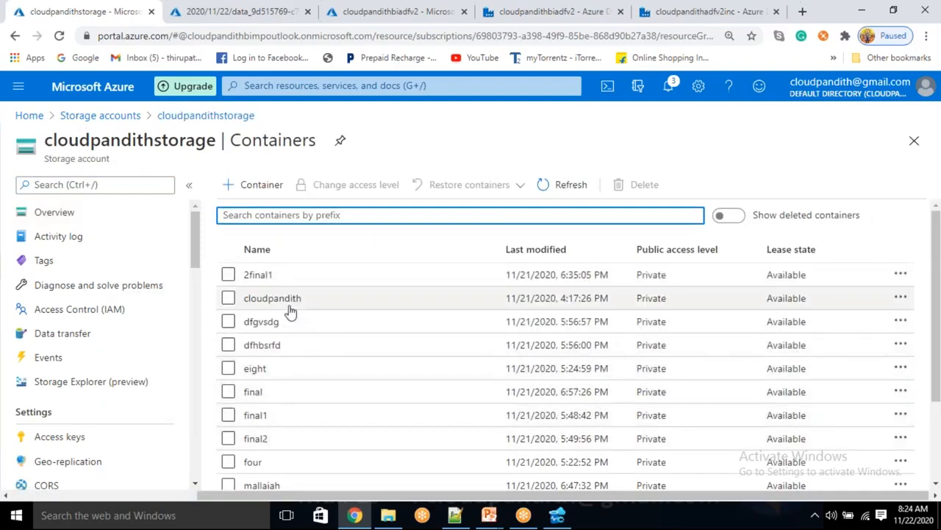
Step: Tick all 13 containers except cloudpandith and delete them
click(228, 275)
click(228, 321)
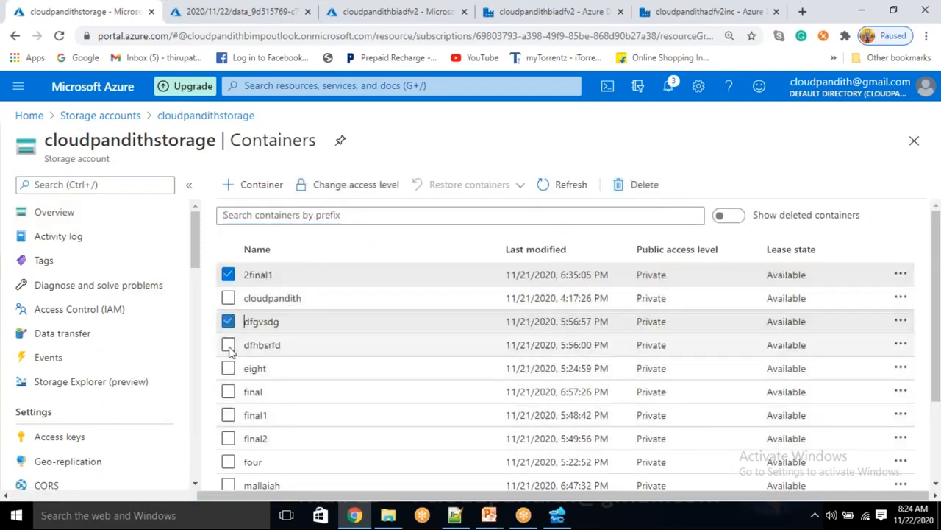
click(228, 345)
click(228, 368)
click(228, 391)
click(228, 415)
click(228, 438)
scroll(228, 449, down, 3)
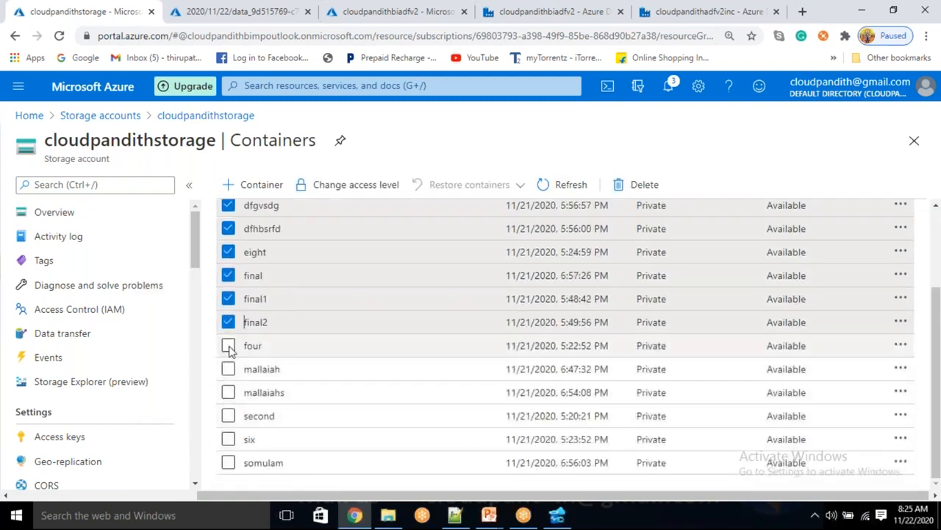
click(228, 345)
click(228, 369)
click(228, 392)
click(228, 415)
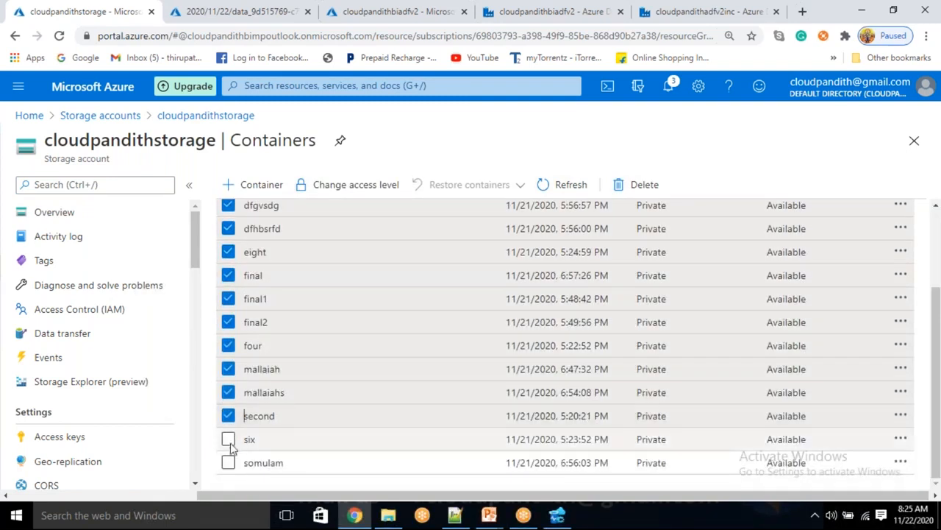
click(228, 439)
click(228, 463)
scroll(405, 395, up, 3)
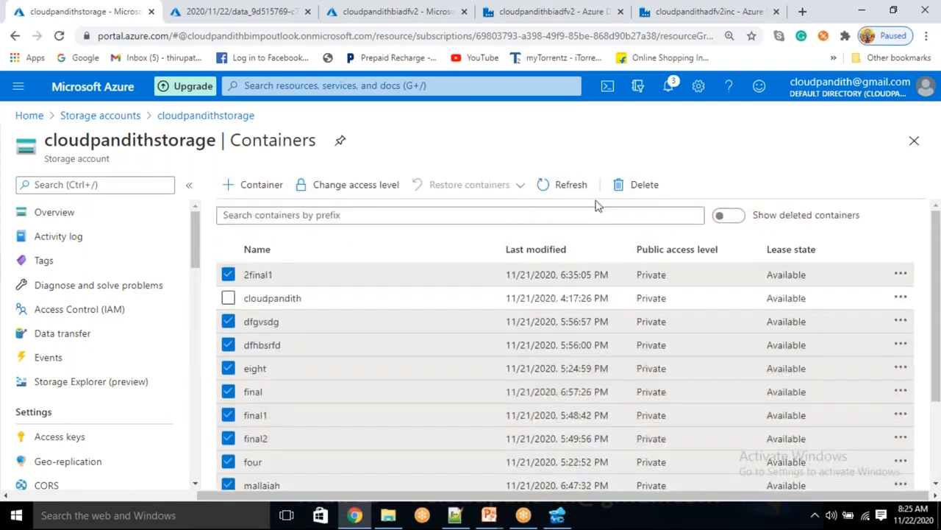
click(619, 193)
click(247, 409)
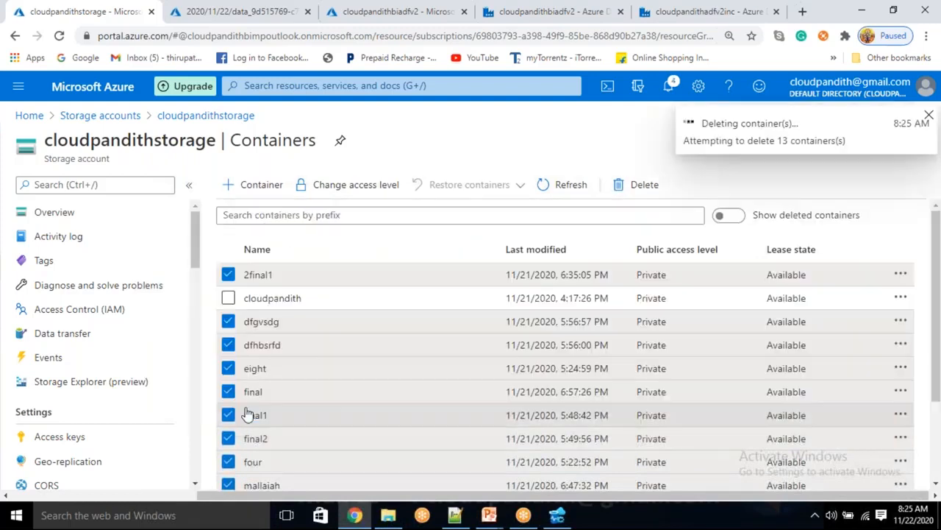
Step: Check the remaining cloudpandith container, close the JSON blob page, and go to Azure Data Studio
click(298, 300)
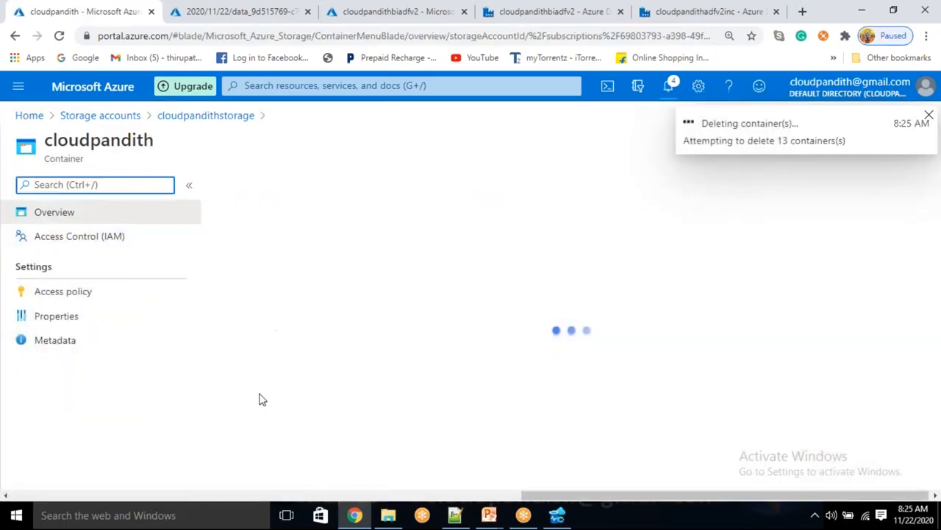
scroll(349, 390, down, 1)
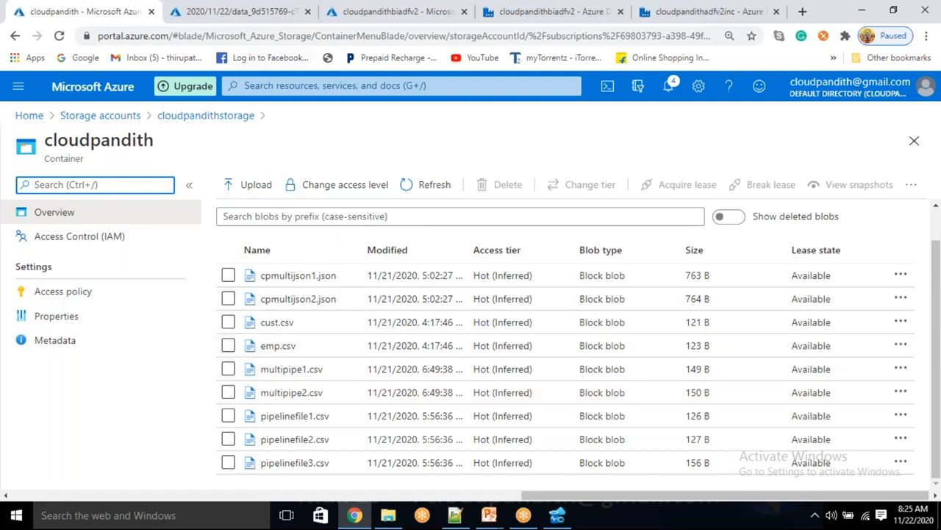
click(234, 13)
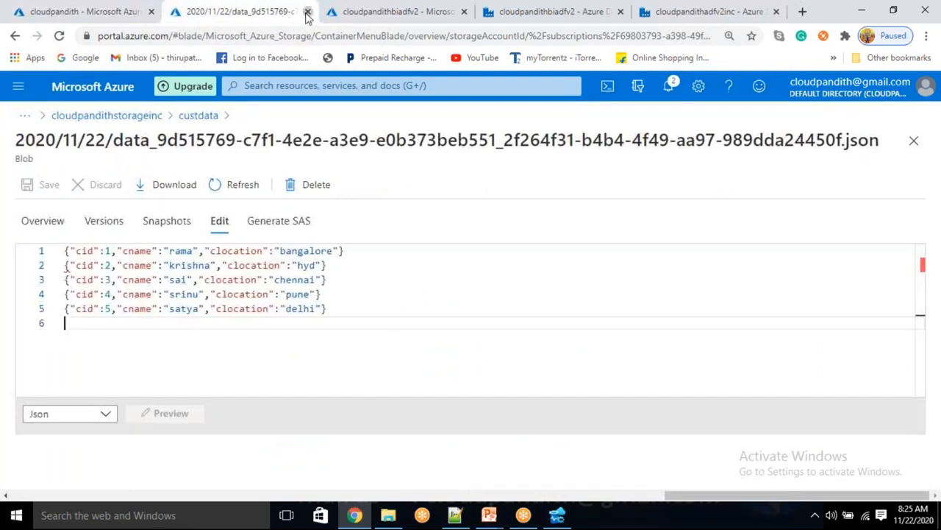
click(307, 11)
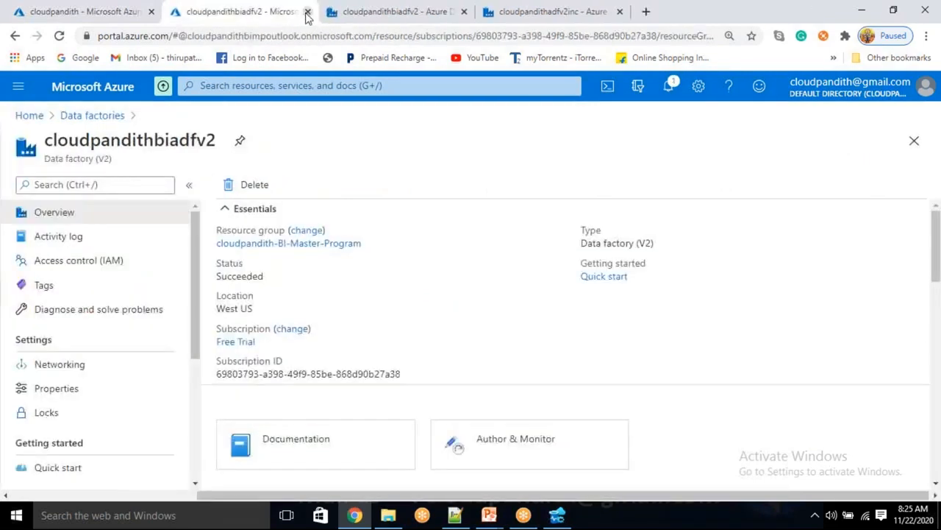
click(22, 115)
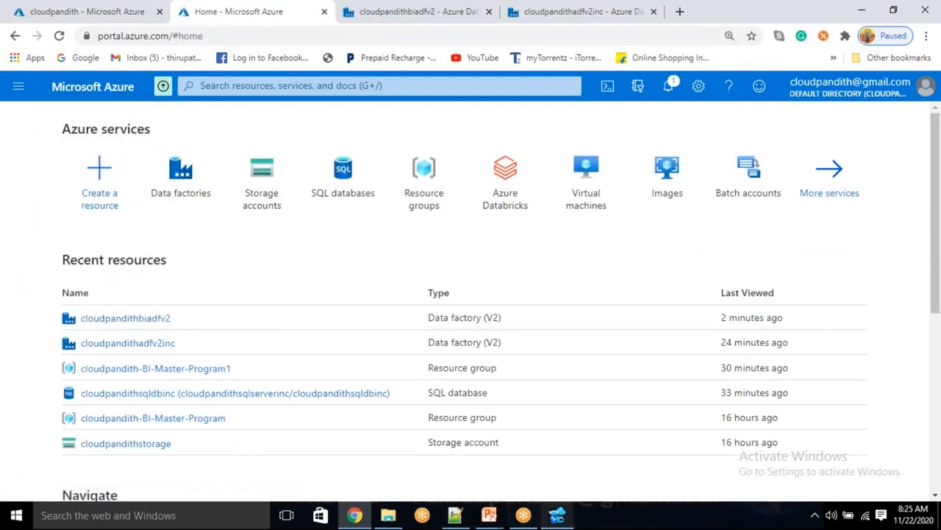
click(558, 516)
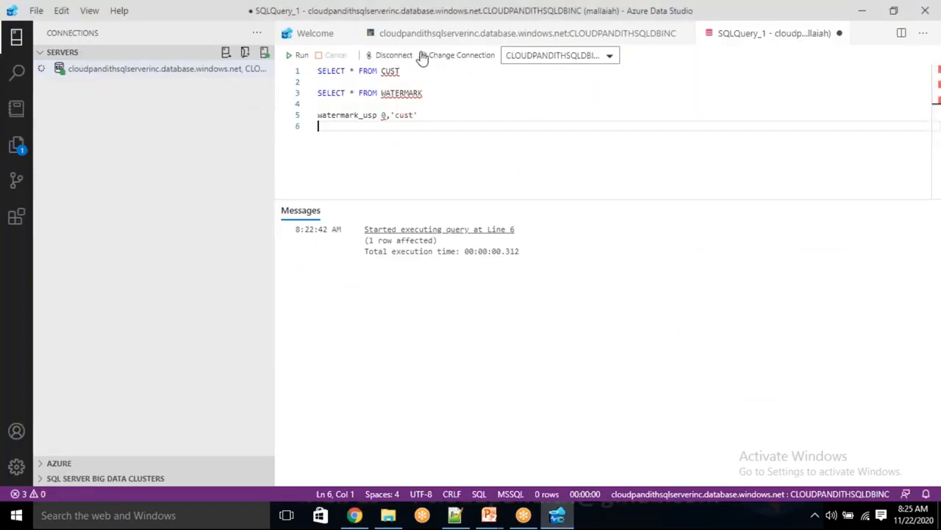
Step: Edit the connection to cloudpandithsqlserver.database.windows.net and CLOUDPANDITHSQLDB, enter the password, and connect
click(155, 72)
right_click(156, 77)
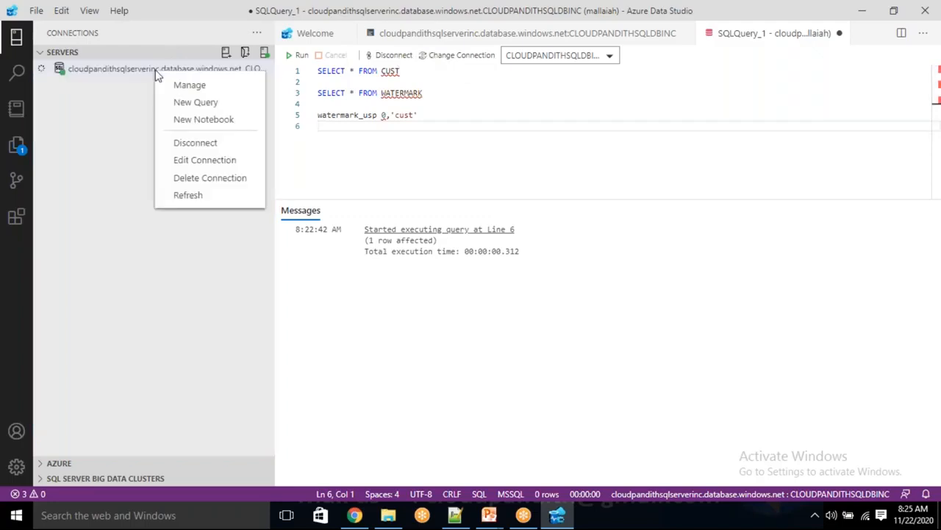
click(221, 160)
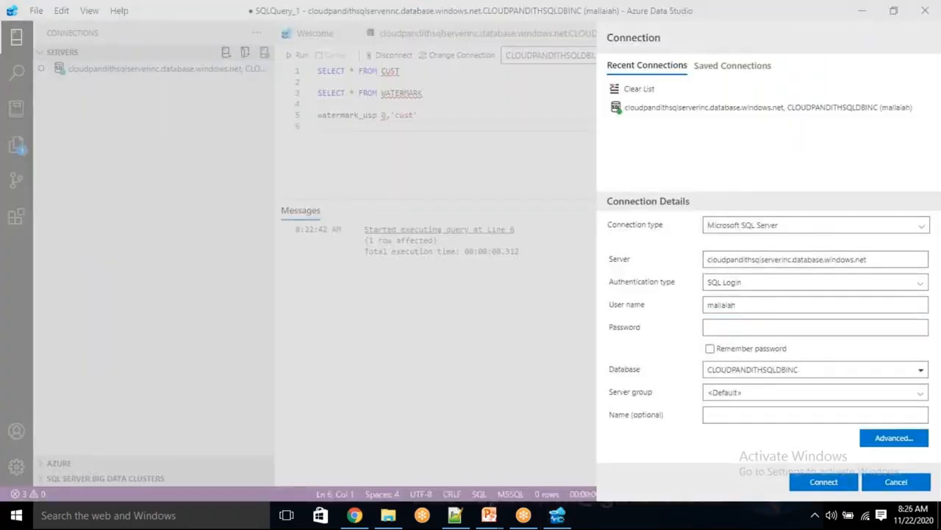
click(790, 260)
key(BackSpace)
key(BackSpace)
key(BackSpace)
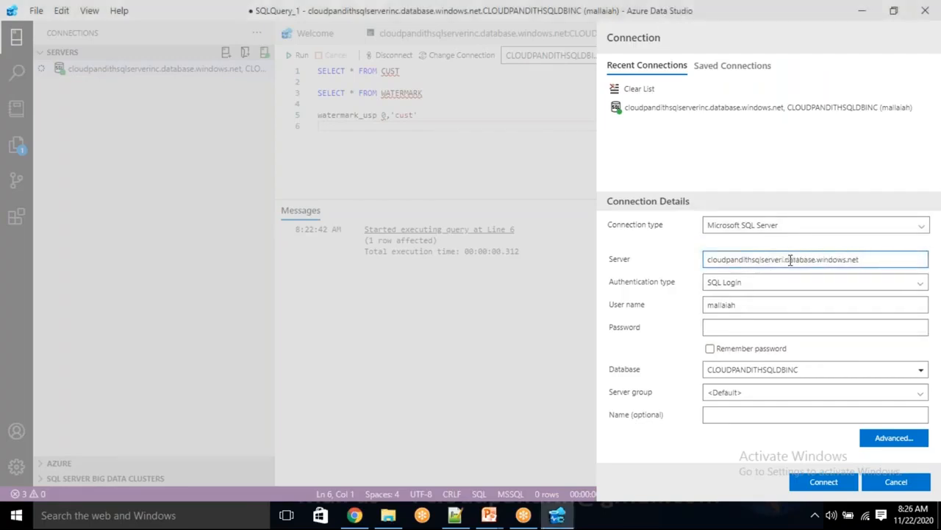
click(807, 368)
key(BackSpace)
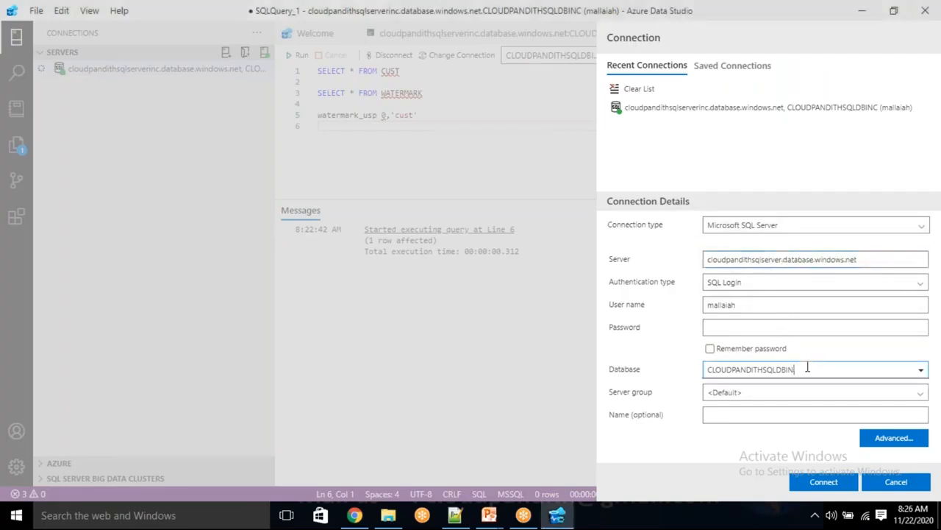
key(Return)
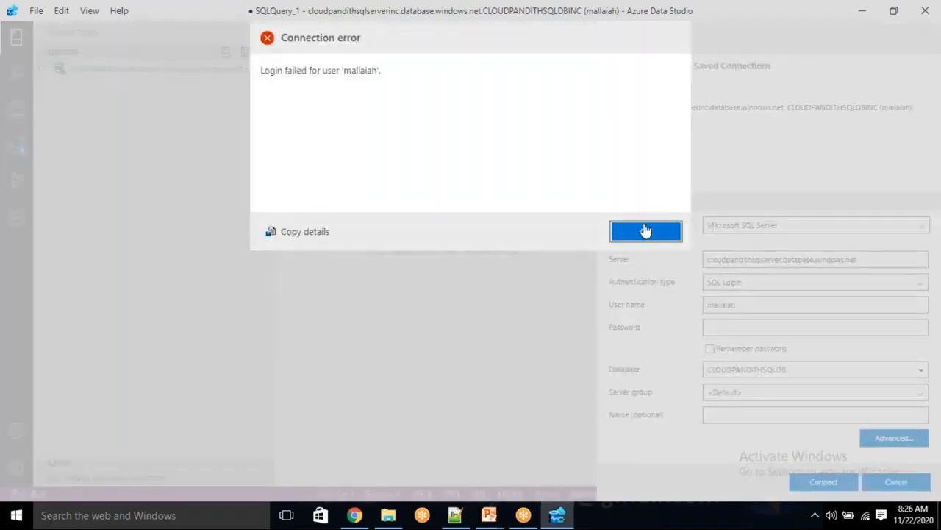
click(645, 231)
click(716, 328)
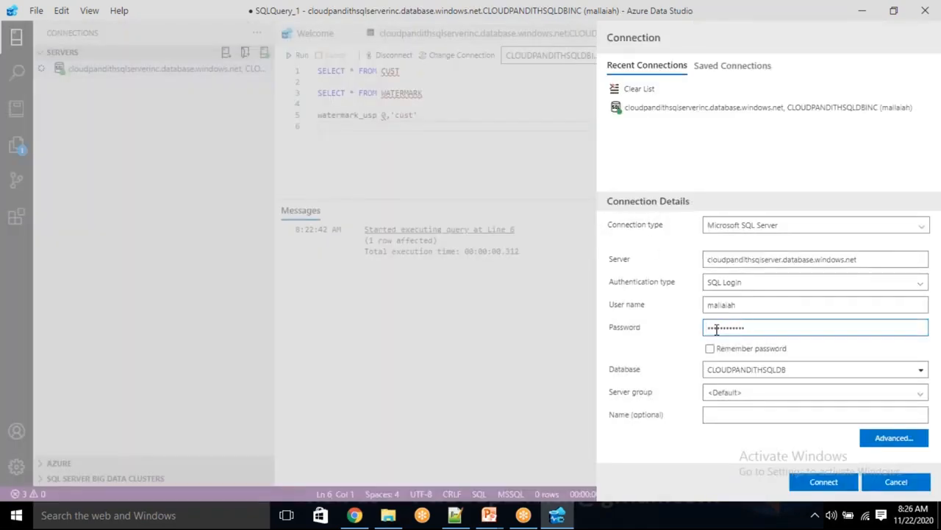
click(828, 483)
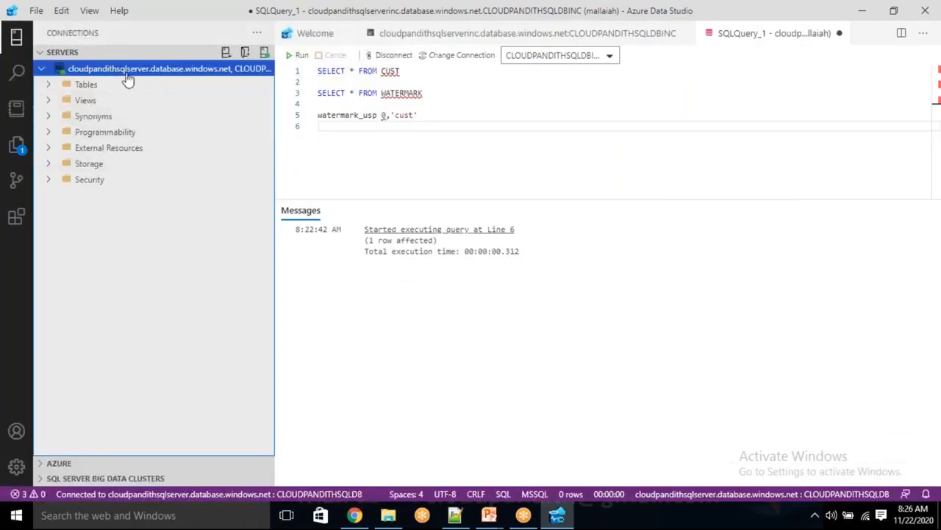
Step: Expand the database's tables and look at the dbo.watermark table's options
drag(464, 137, 297, 77)
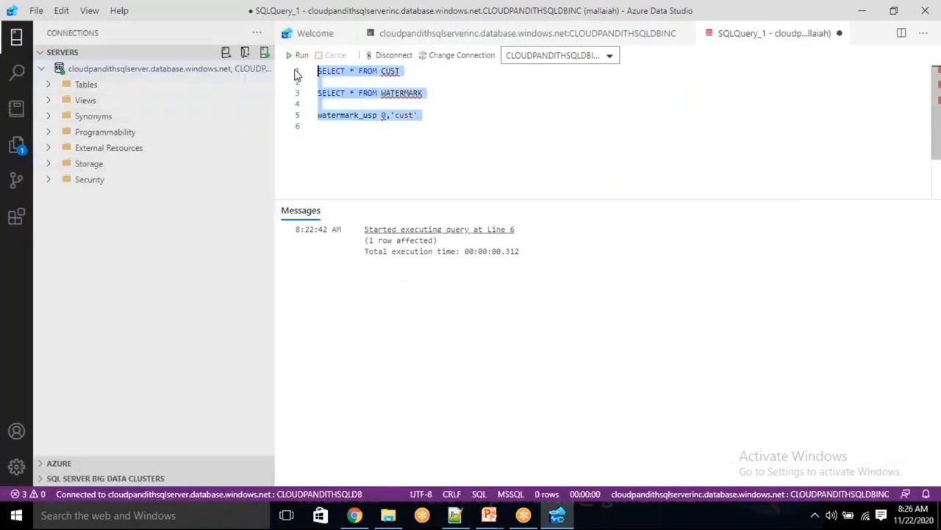
click(50, 85)
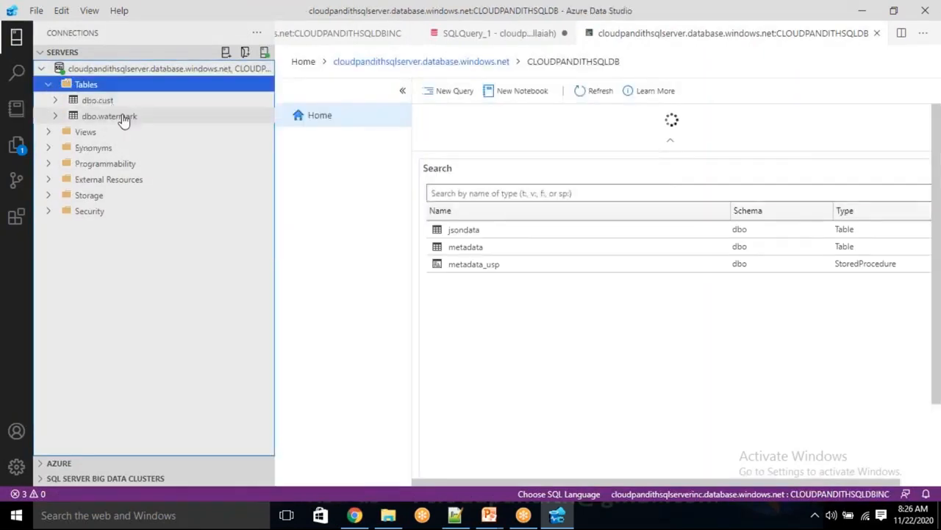
click(123, 118)
right_click(123, 118)
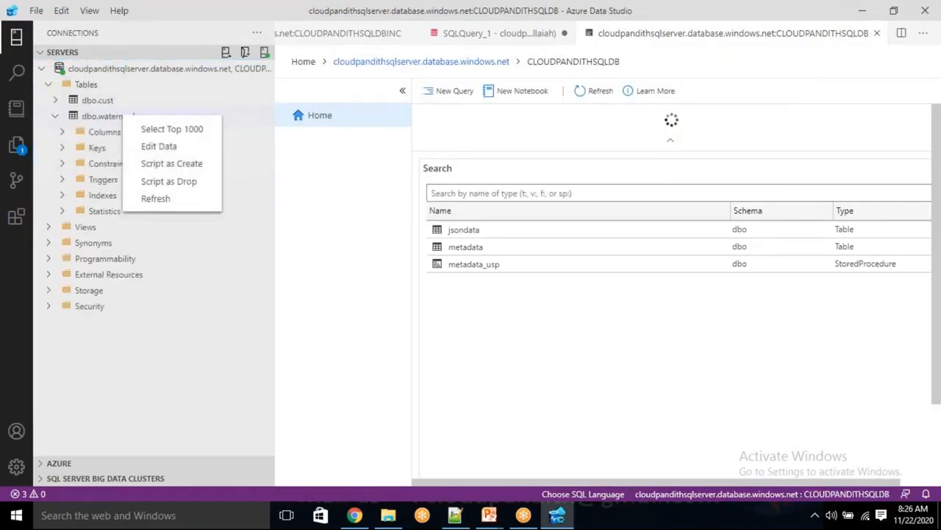
click(143, 130)
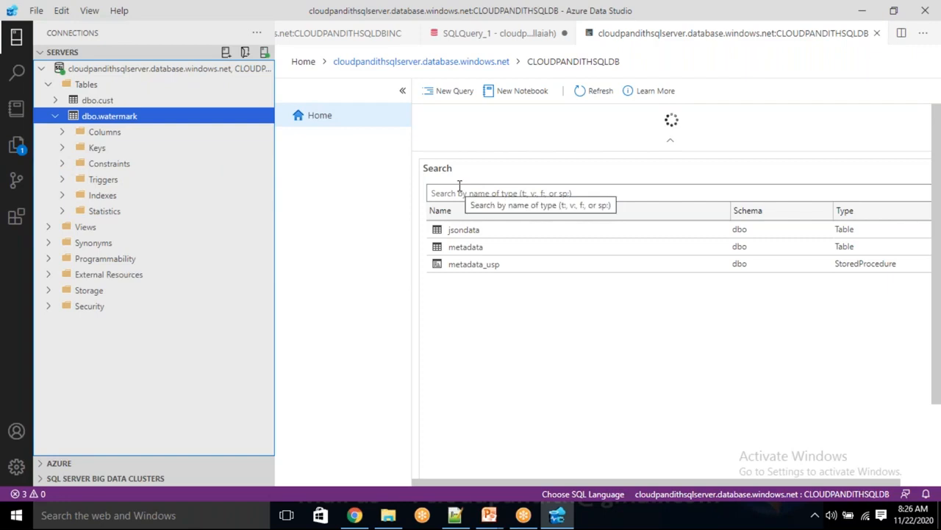
Step: Open a new server query containing SELECT * FROM WATERMARK and run it
click(125, 69)
right_click(126, 69)
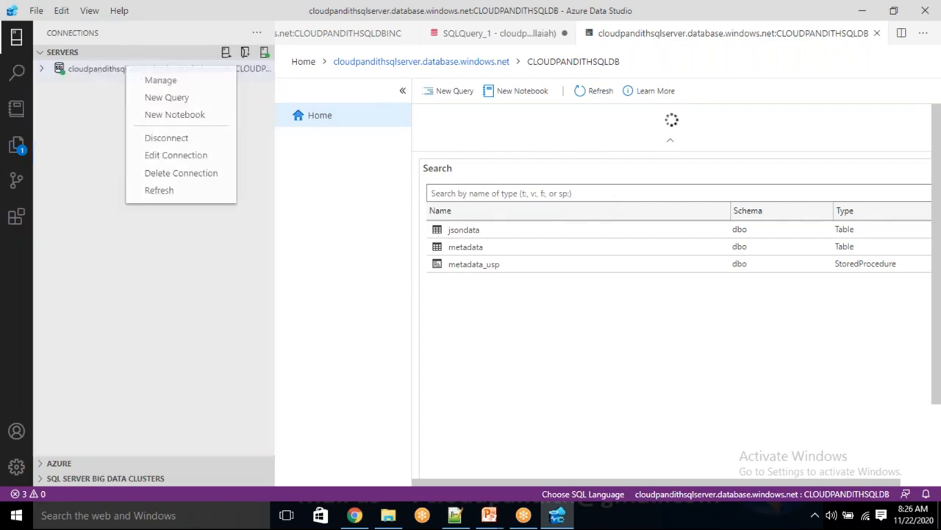
click(161, 98)
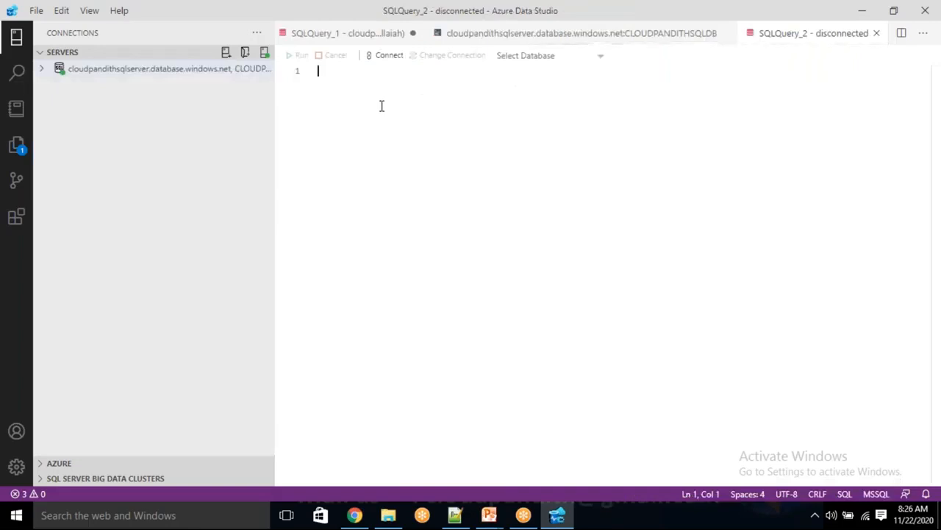
text(SELECT *)
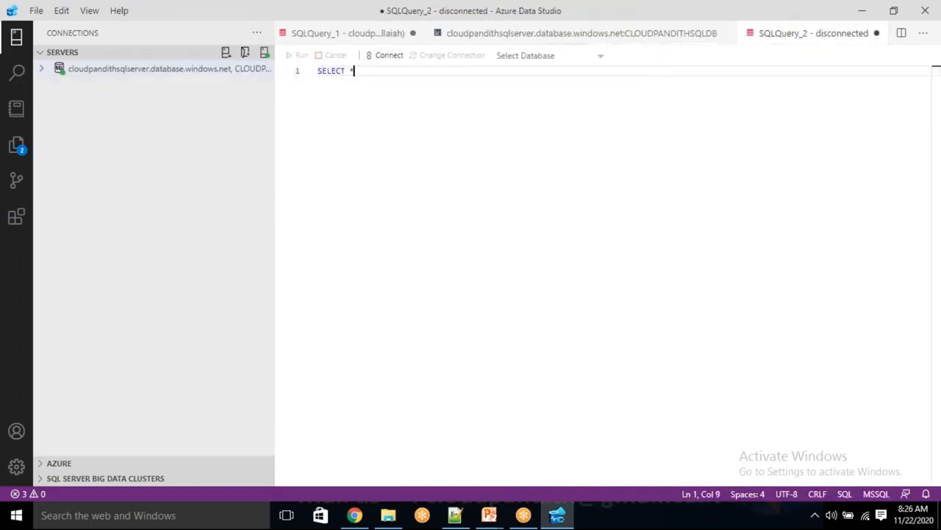
text( FROM WATERMARK)
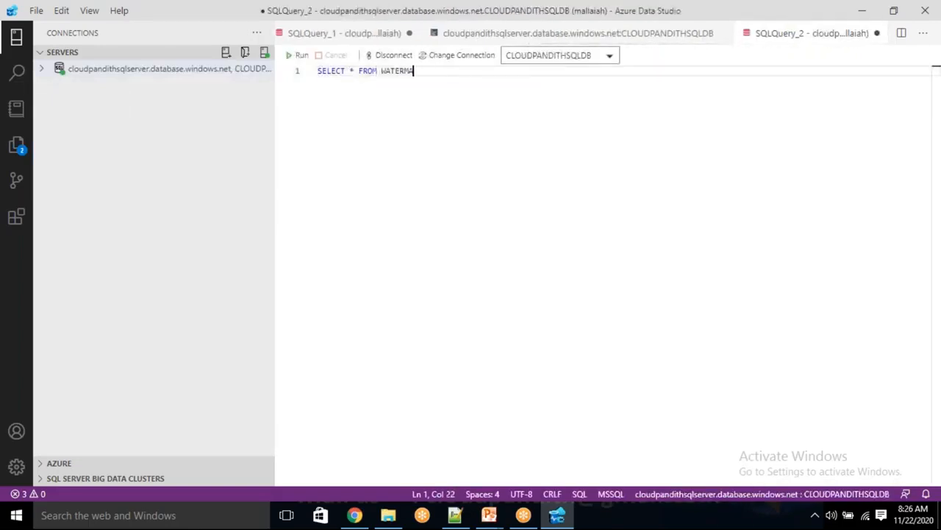
click(298, 55)
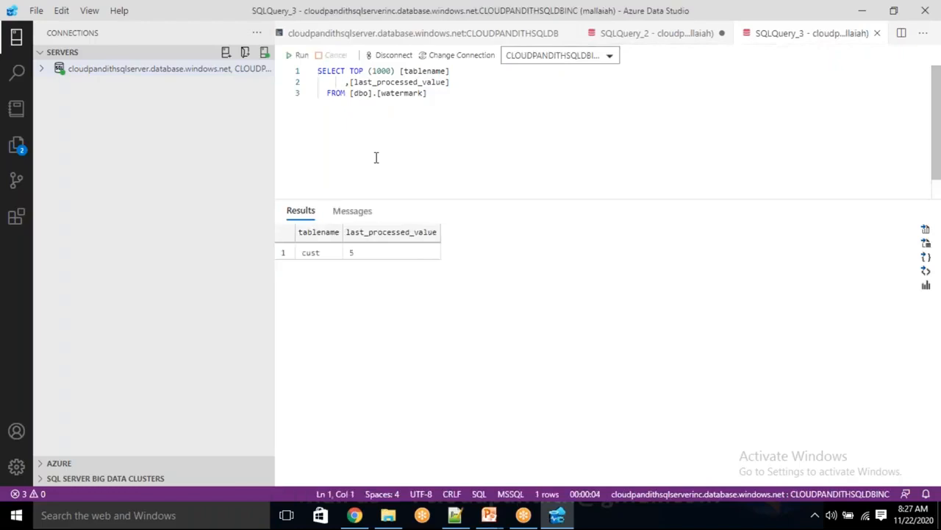
Step: Note the cust/5 result, then run SELECT * FROM WATERMARK in a fresh query, getting Invalid object name
click(331, 252)
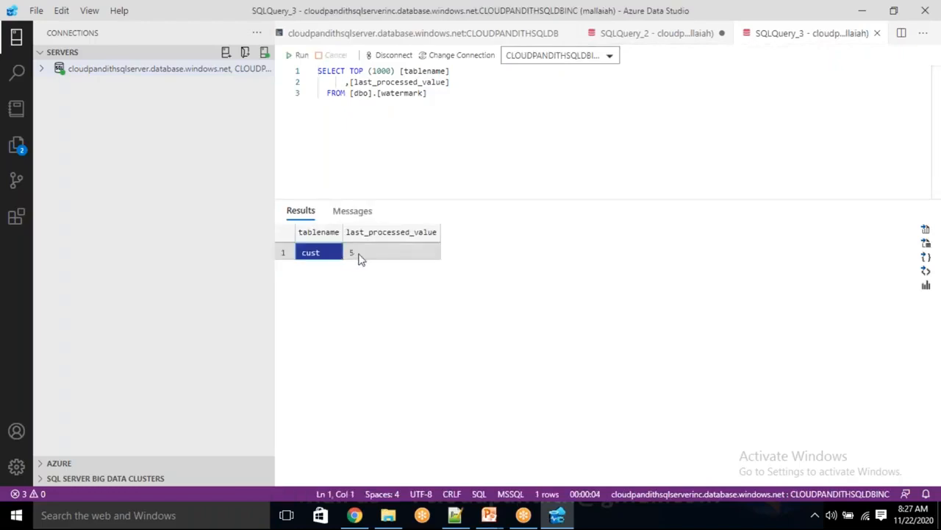
click(361, 254)
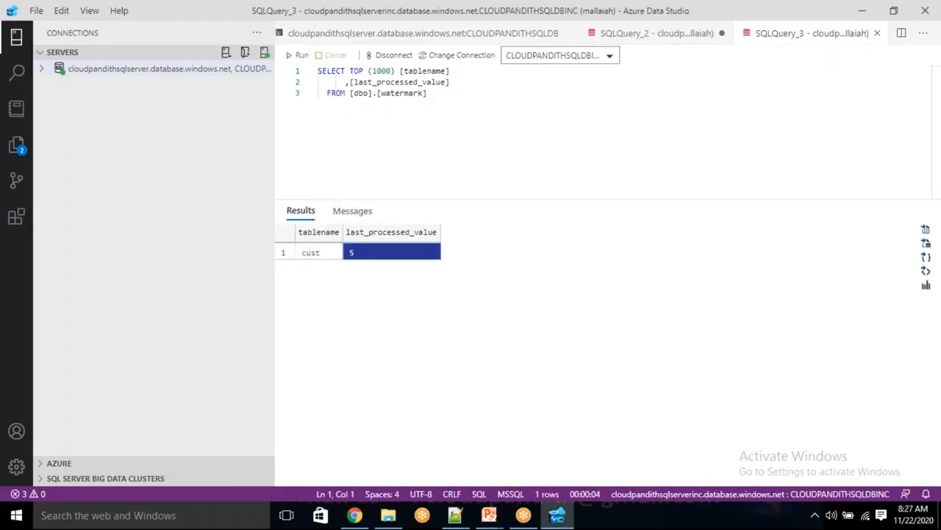
click(610, 59)
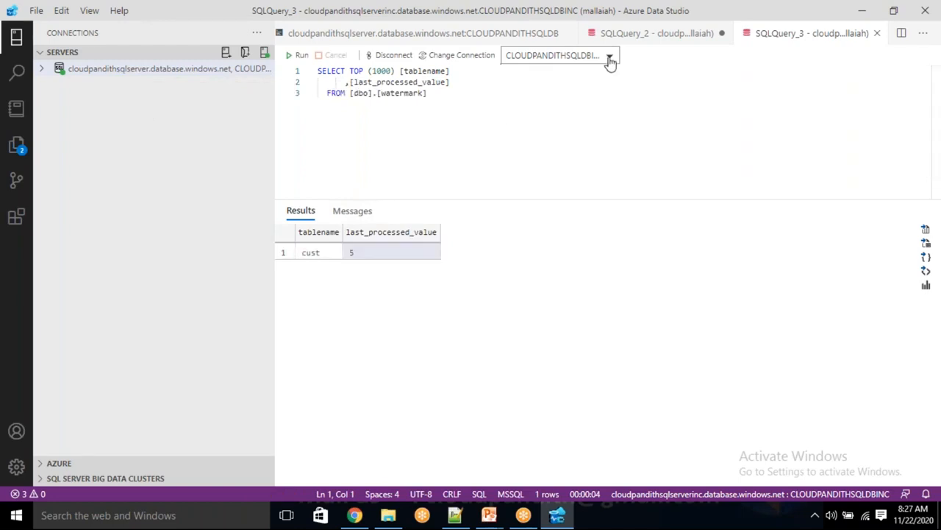
click(111, 71)
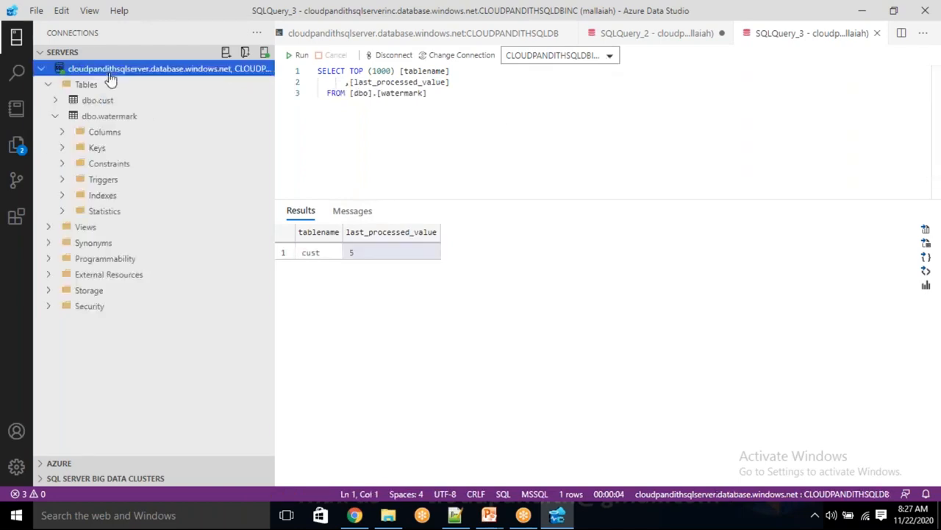
right_click(113, 74)
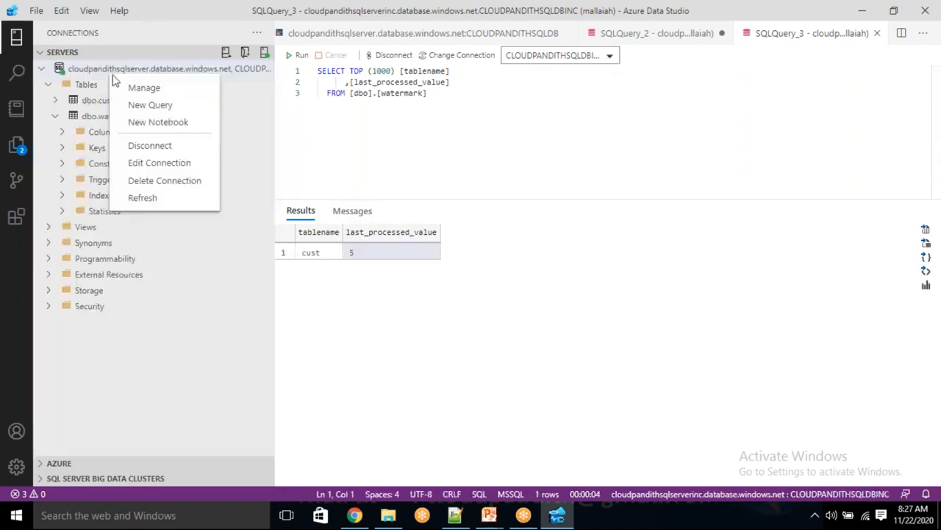
click(149, 109)
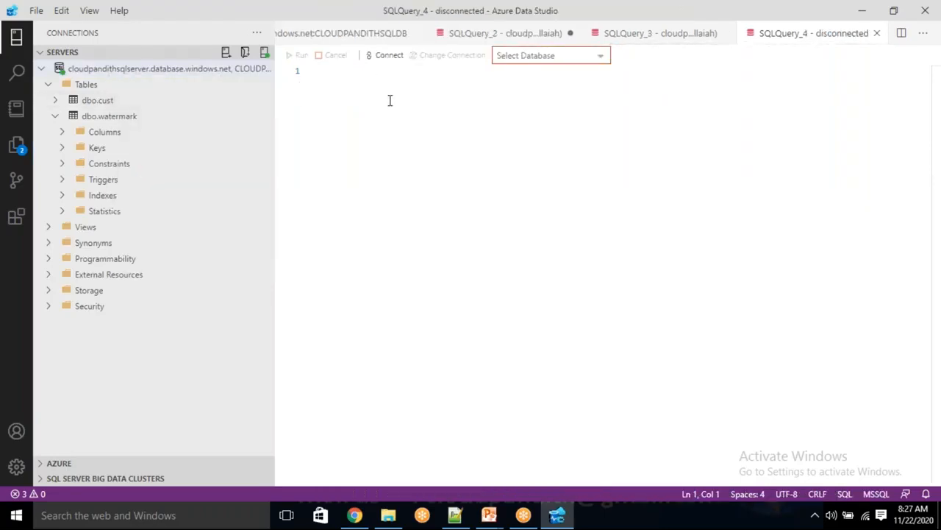
text(SELEC)
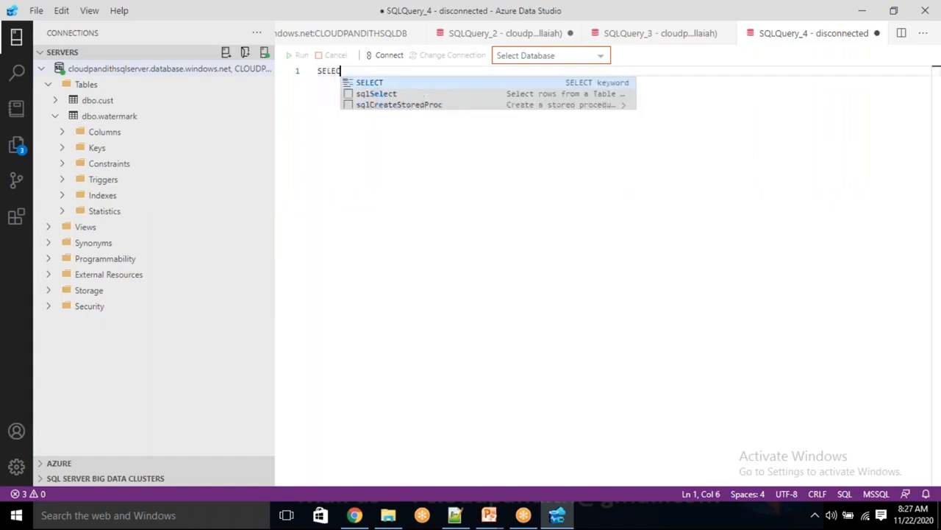
text(T * FROM WATERMARK)
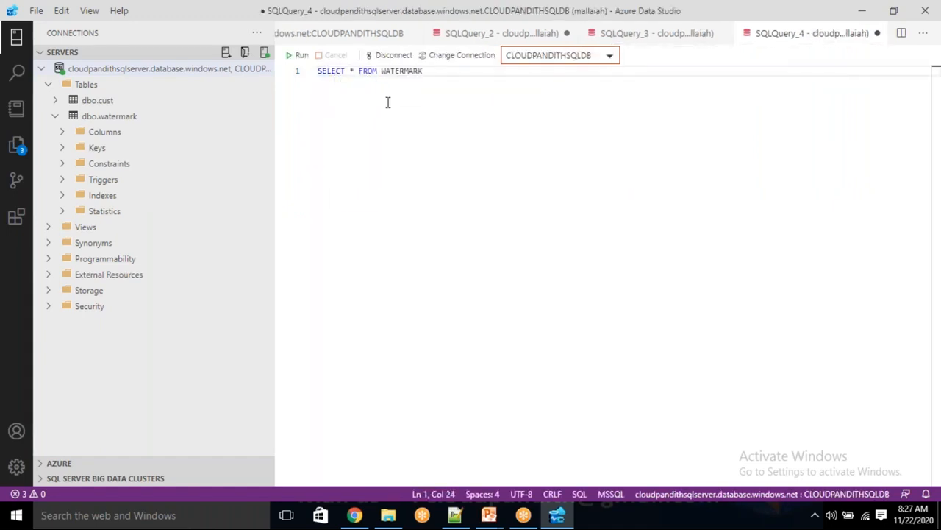
click(297, 55)
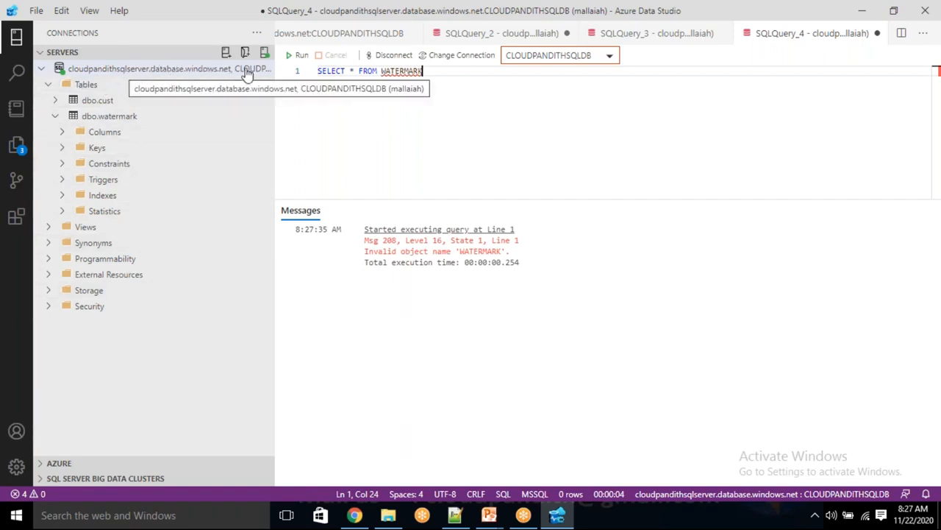
Step: Inspect dbo.watermark's Columns and the dbo.cust table in the tree, then reselect the query line
click(64, 134)
click(62, 133)
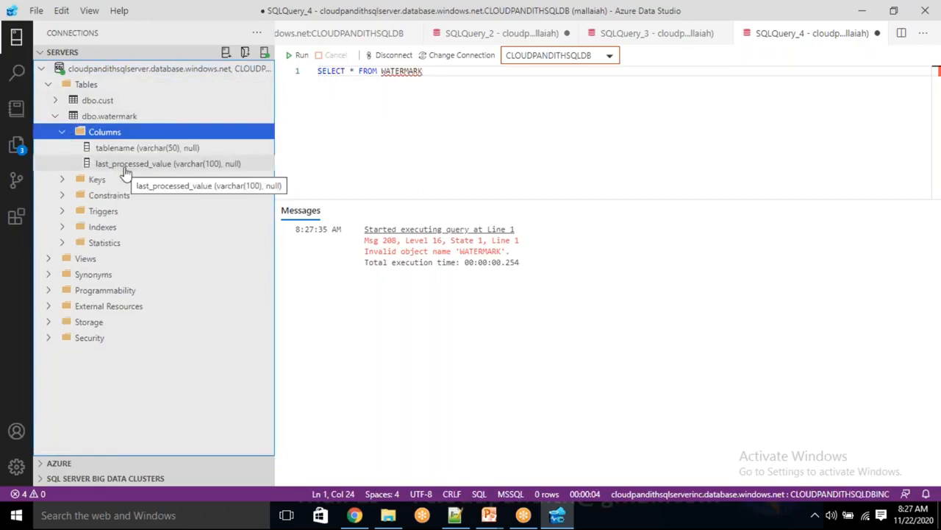
click(55, 101)
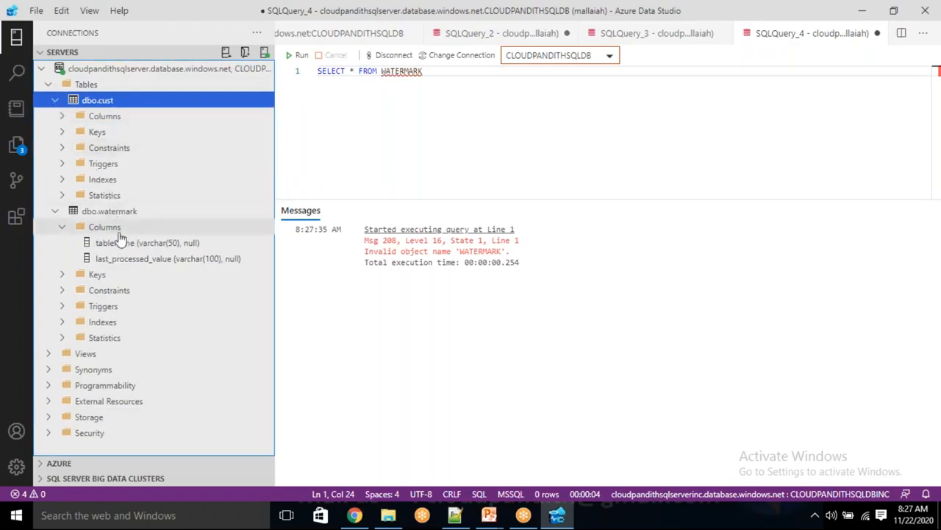
click(109, 212)
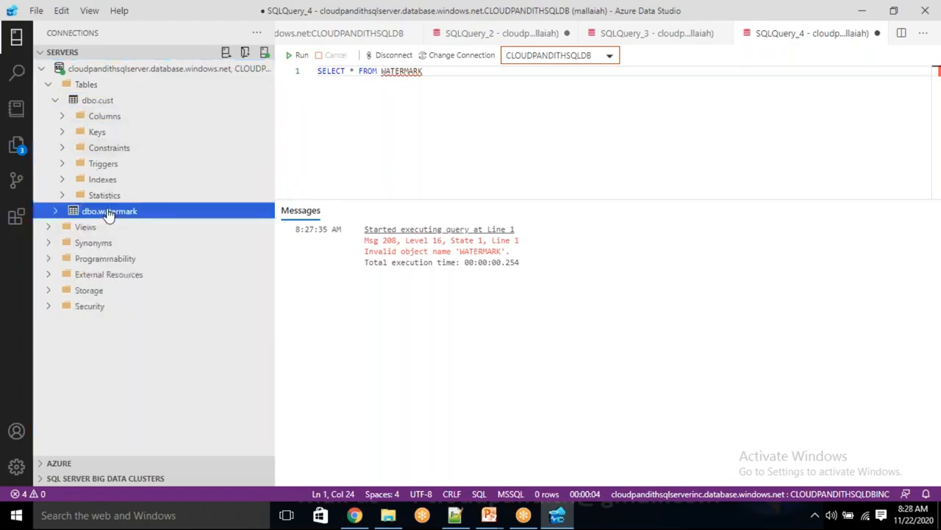
right_click(109, 212)
click(136, 224)
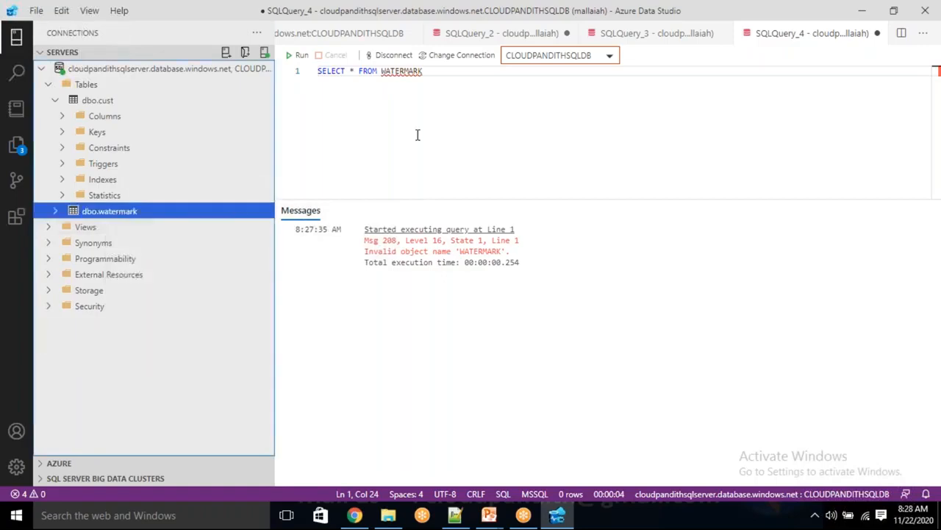
click(450, 88)
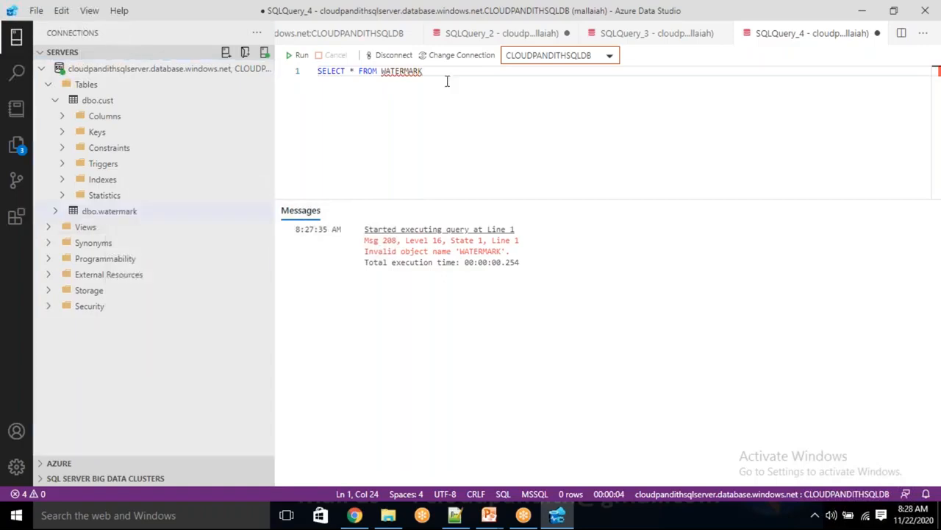
drag(423, 71, 318, 71)
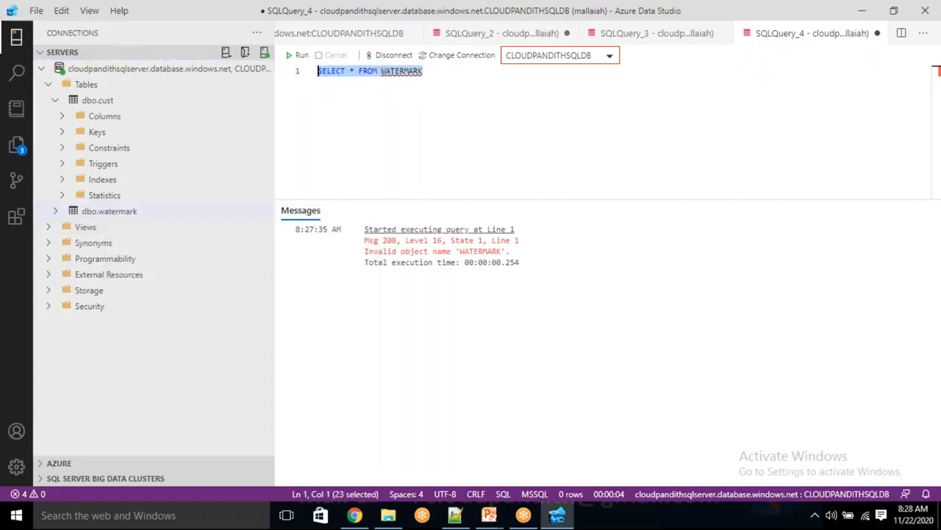
click(434, 108)
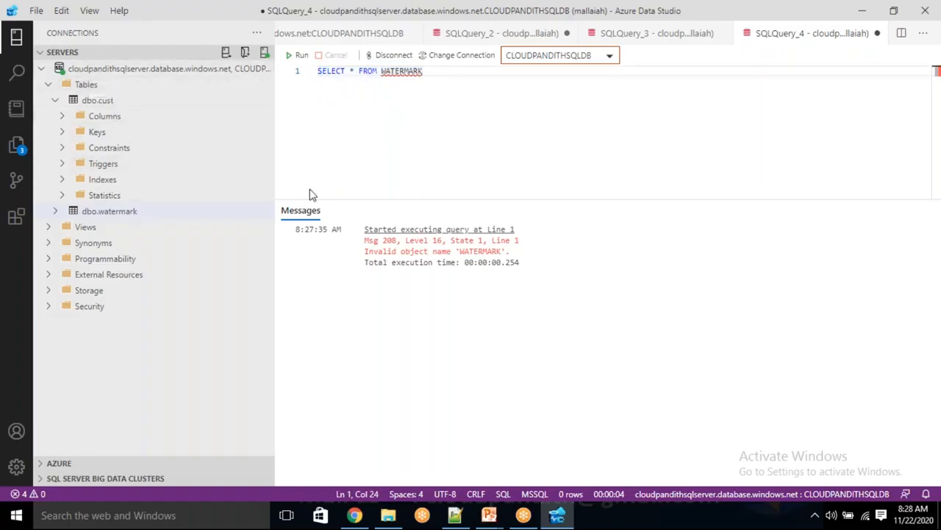
key(alt+Tab)
Step: Open cloudpandithsqldb from SQL databases and view its Query editor (preview) page
click(343, 184)
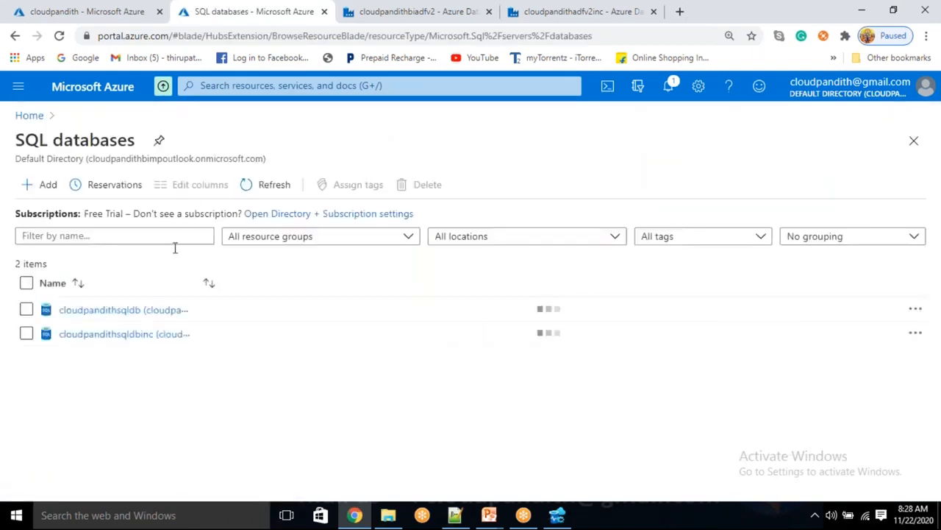
click(119, 375)
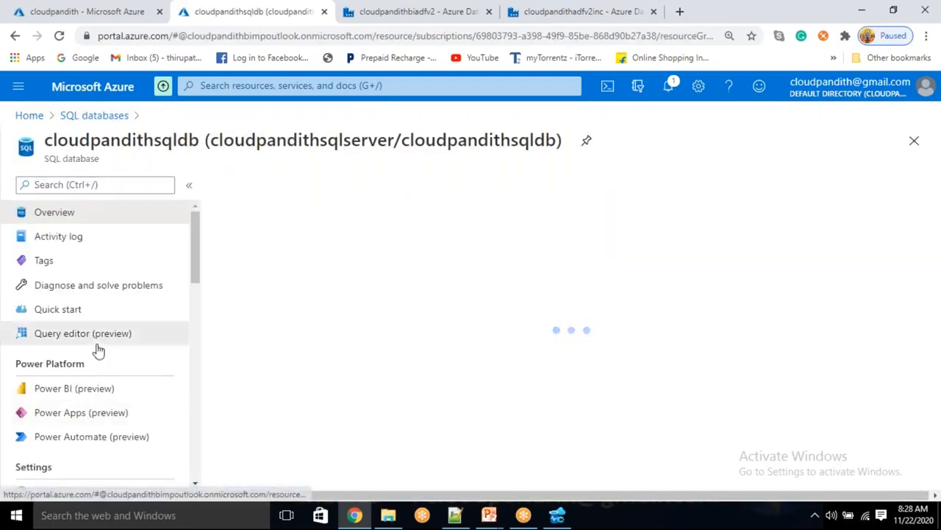
click(98, 342)
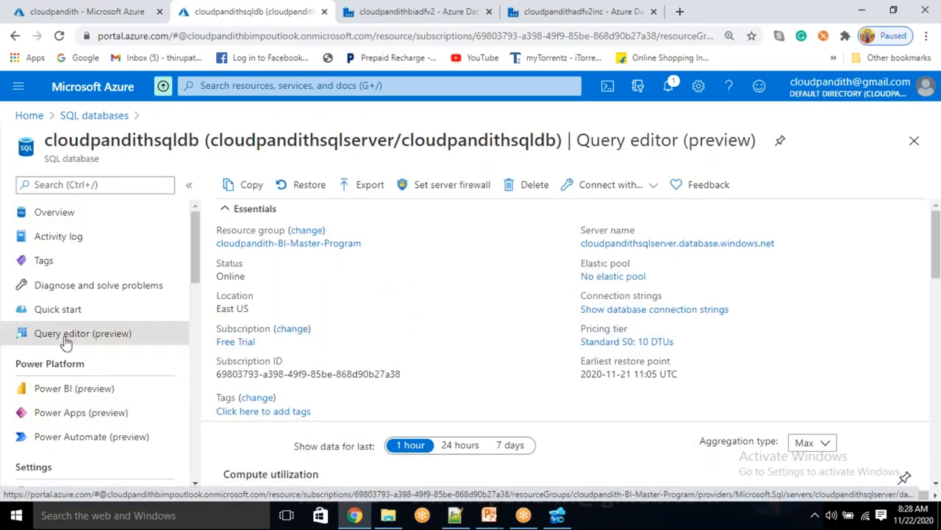
scroll(367, 343, down, 2)
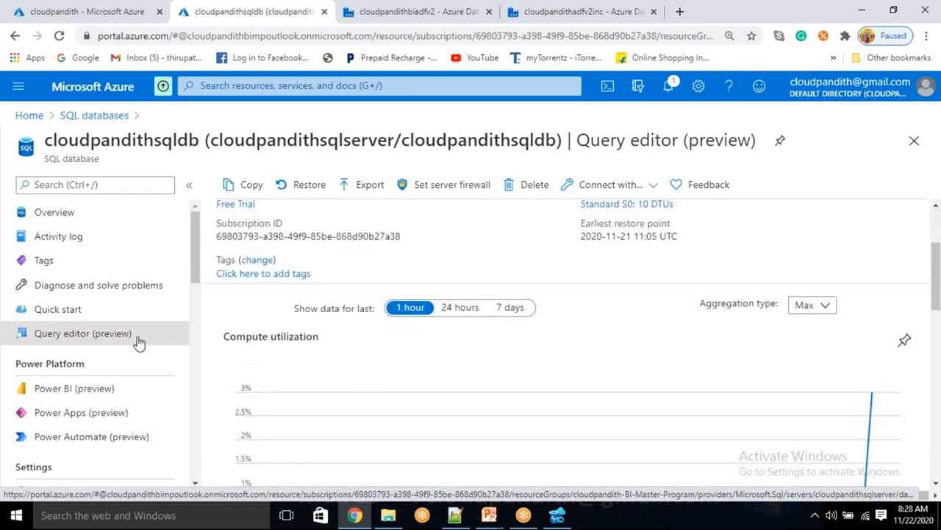
scroll(280, 341, down, 2)
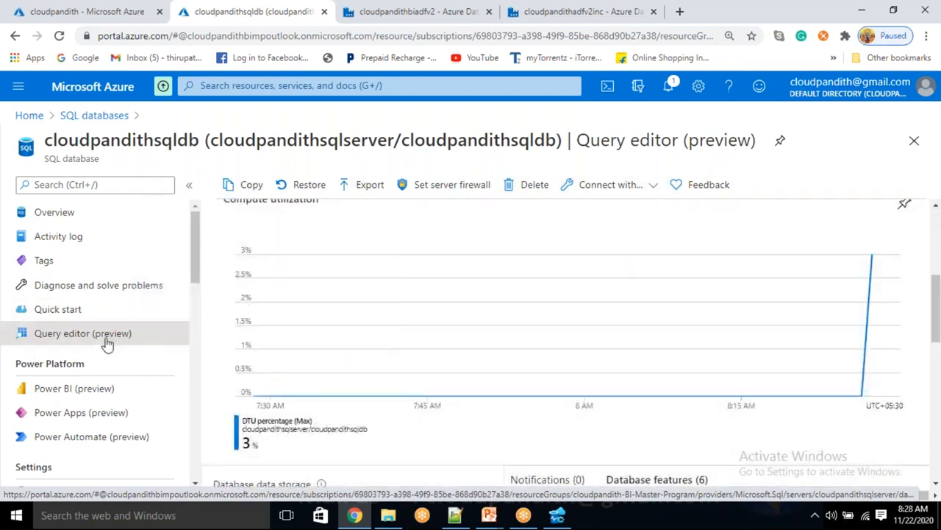
scroll(378, 353, up, 2)
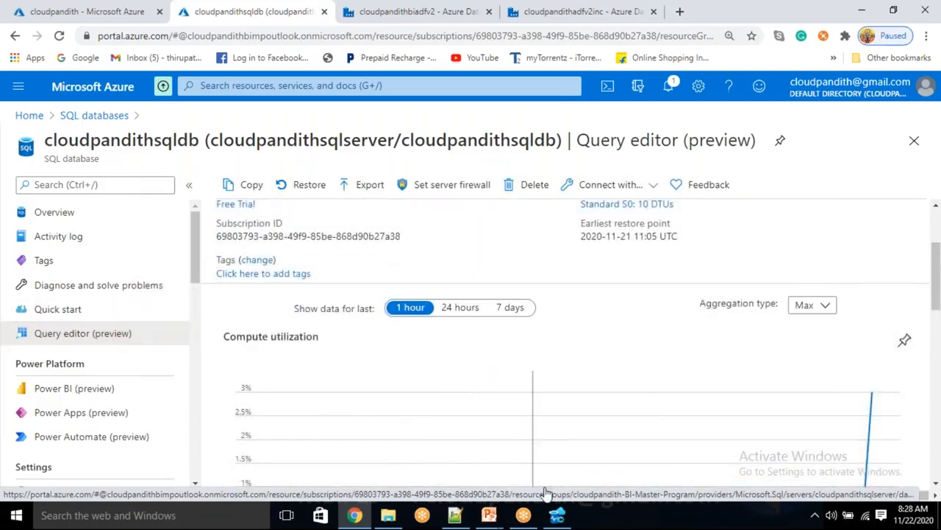
click(556, 515)
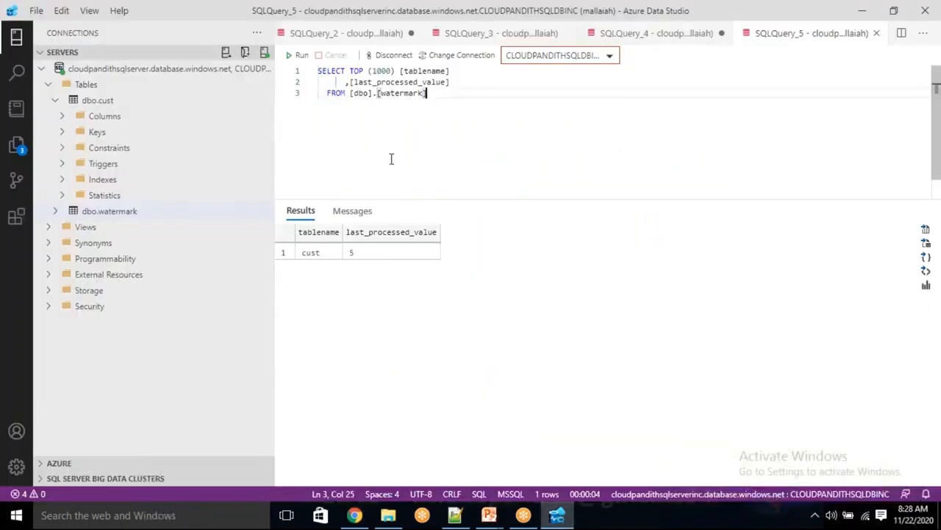
click(136, 73)
right_click(136, 74)
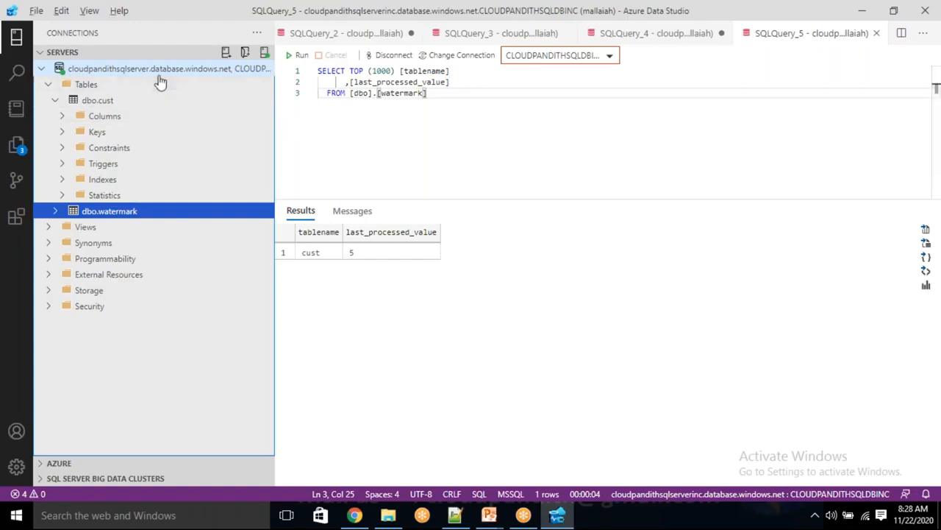
key(alt+Tab)
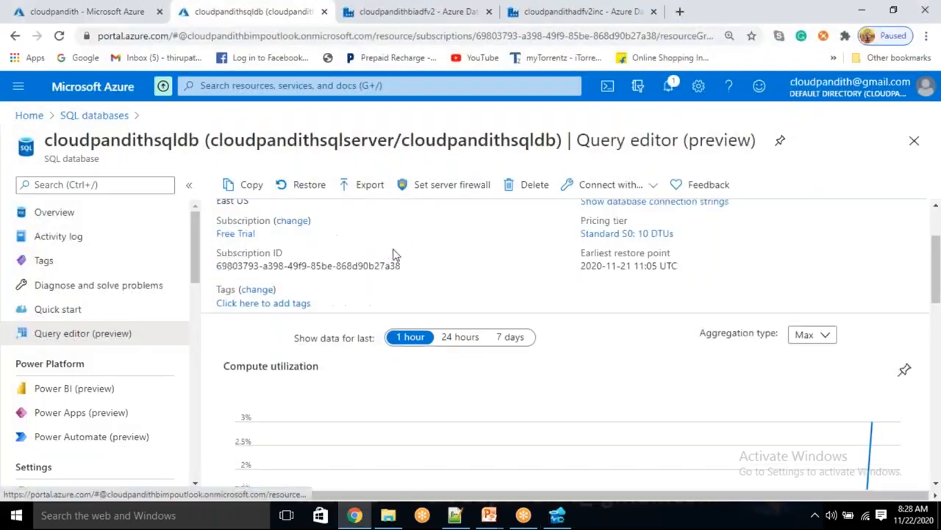
scroll(393, 253, up, 3)
click(786, 243)
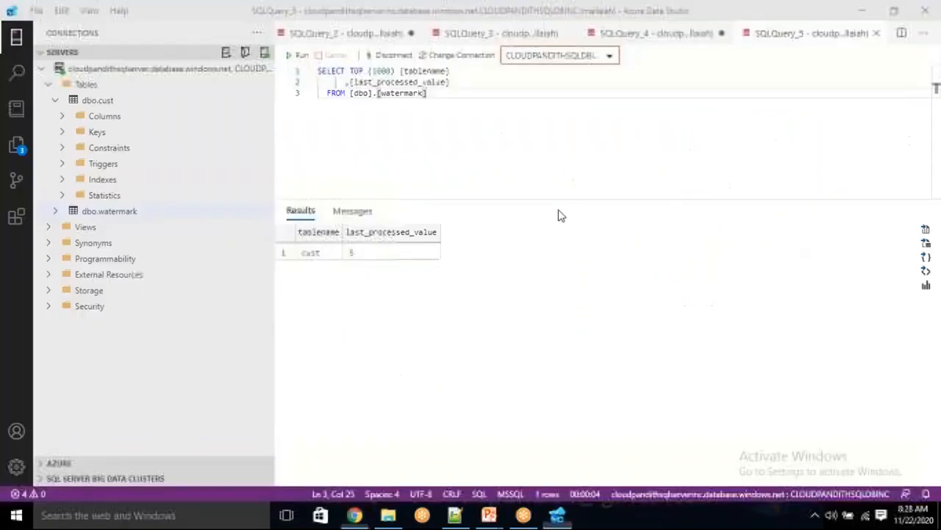
key(alt+Tab)
Step: Delete the saved server connection from the Connections list
click(151, 71)
right_click(150, 73)
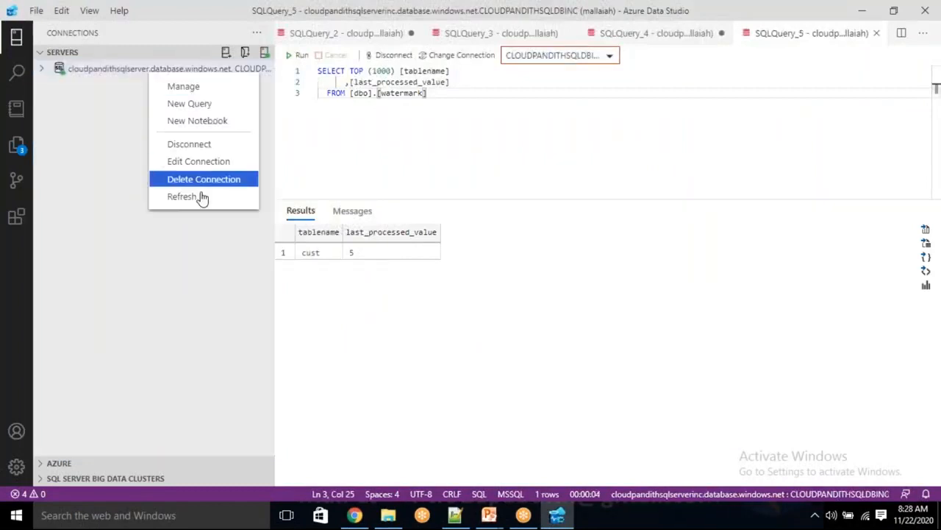
click(199, 180)
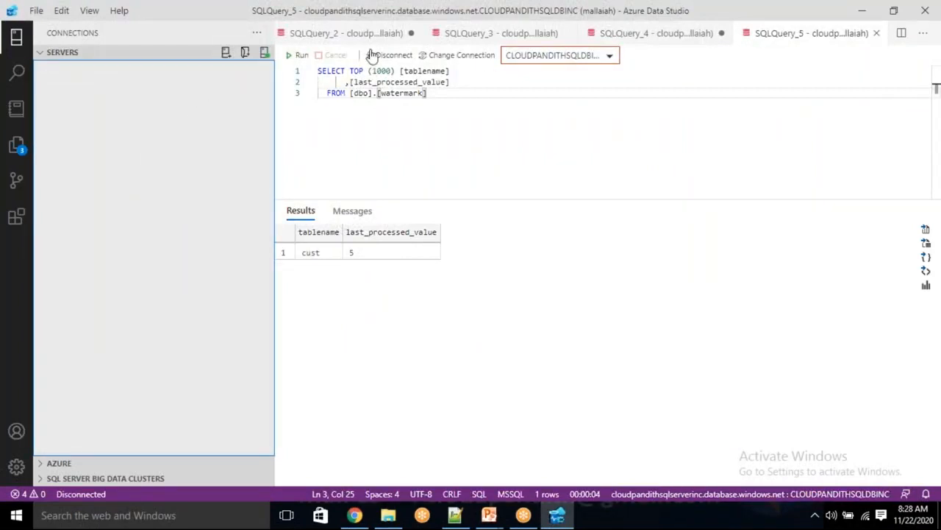
Step: Close SQLQuery_2, SQLQuery_1 and all other query editors, discarding unsaved changes
click(315, 34)
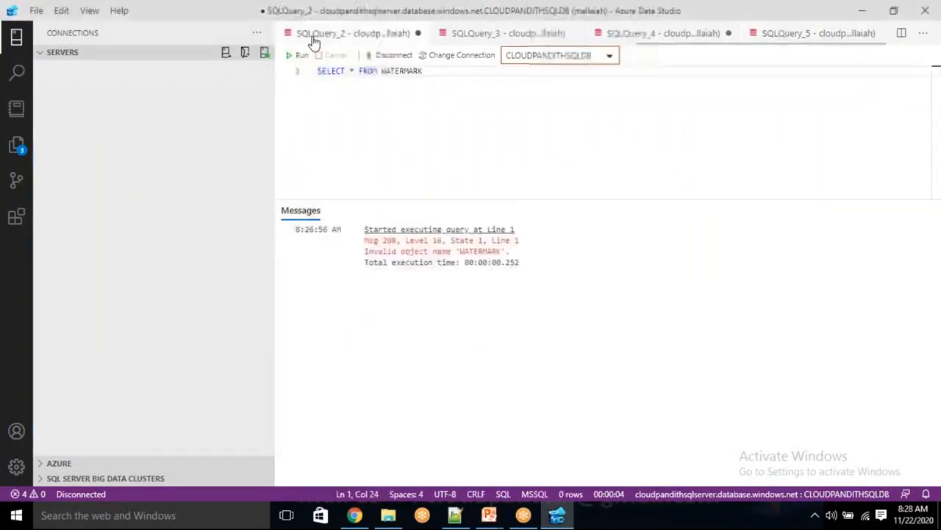
right_click(319, 38)
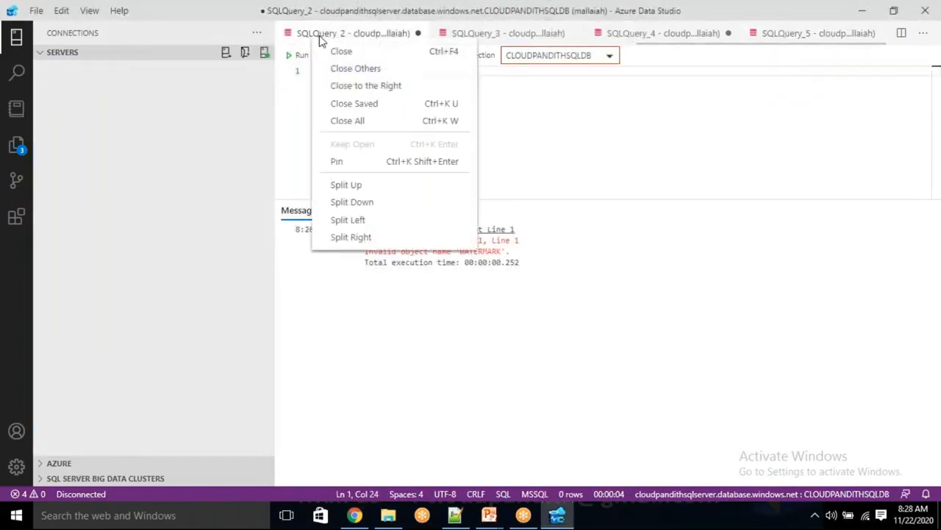
click(381, 85)
click(504, 274)
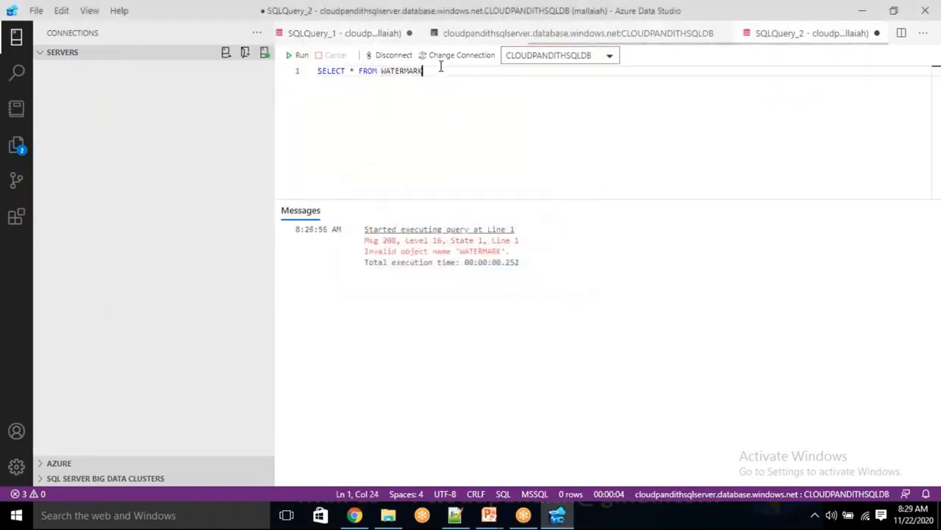
click(355, 37)
right_click(354, 37)
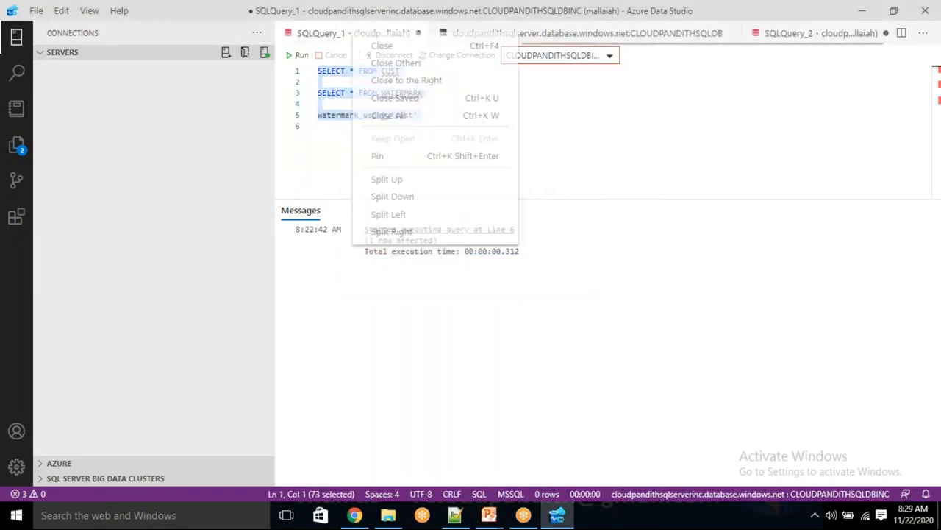
click(398, 64)
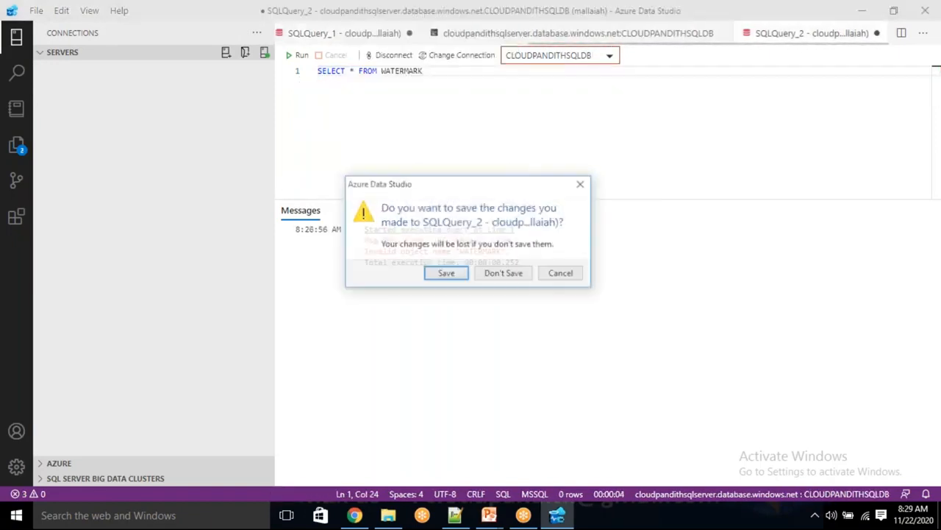
click(499, 274)
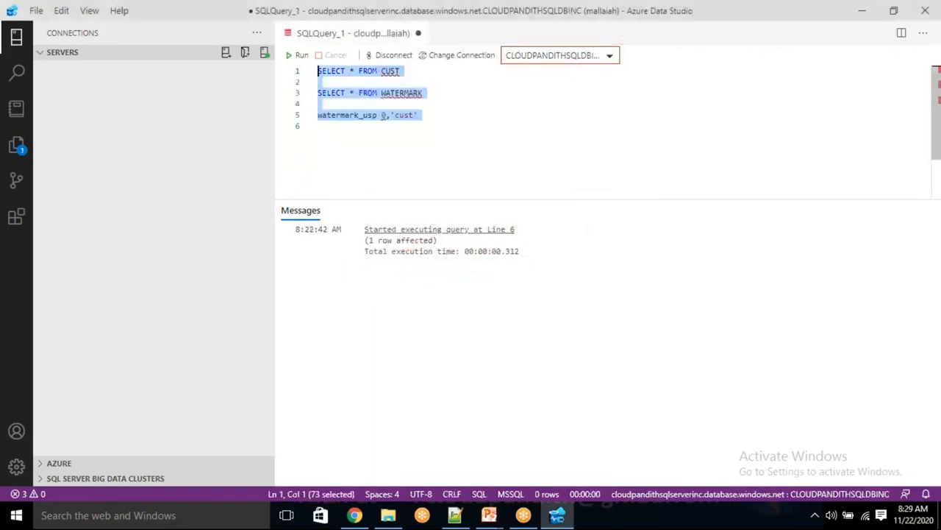
right_click(379, 35)
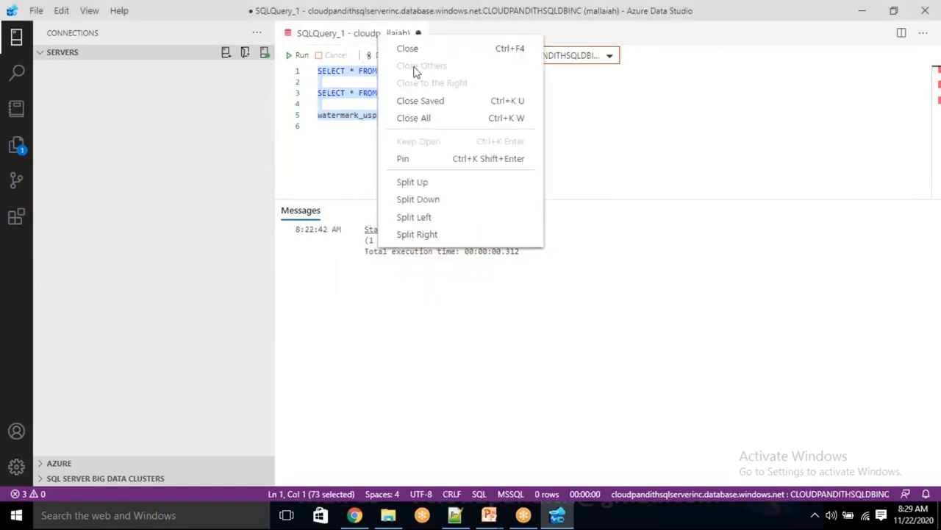
click(409, 49)
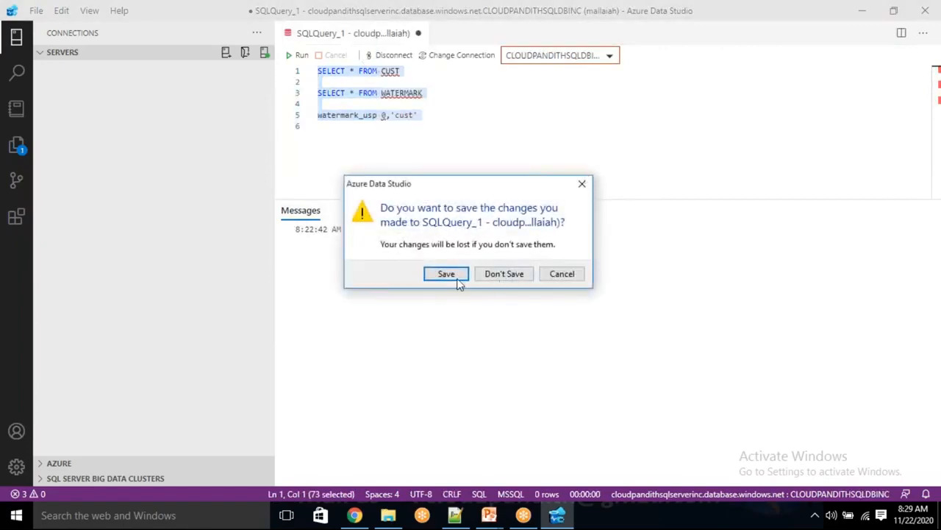
click(482, 274)
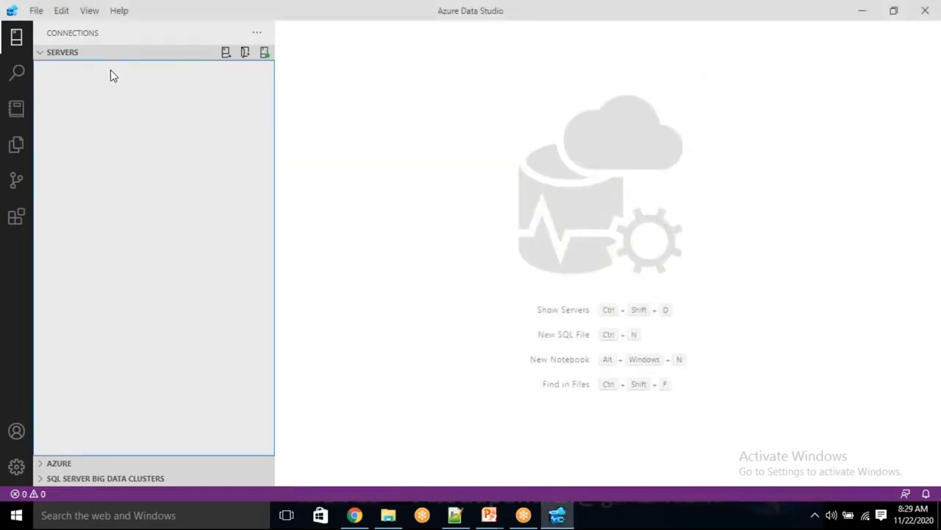
Step: Browse the connections, Azure accounts, search and notebooks views, dismissing the tenant prompt and Linked accounts
click(41, 55)
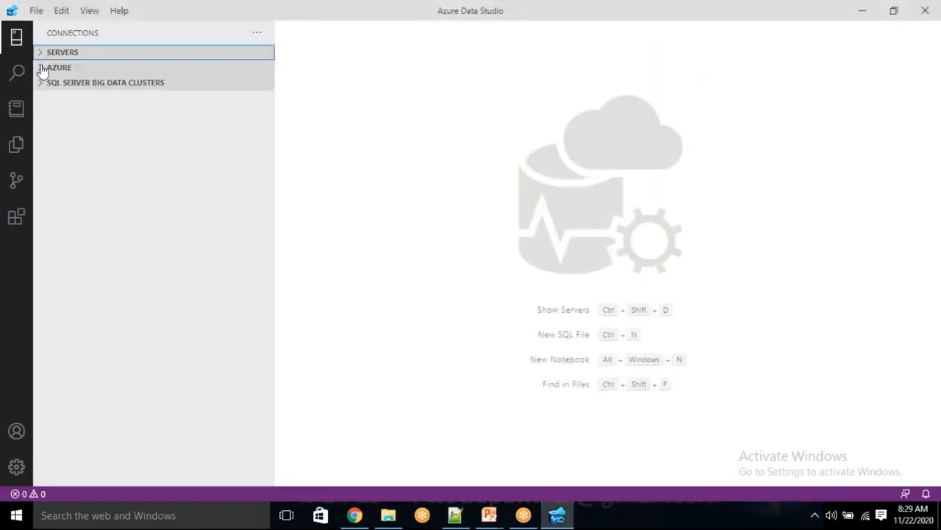
click(42, 69)
click(44, 85)
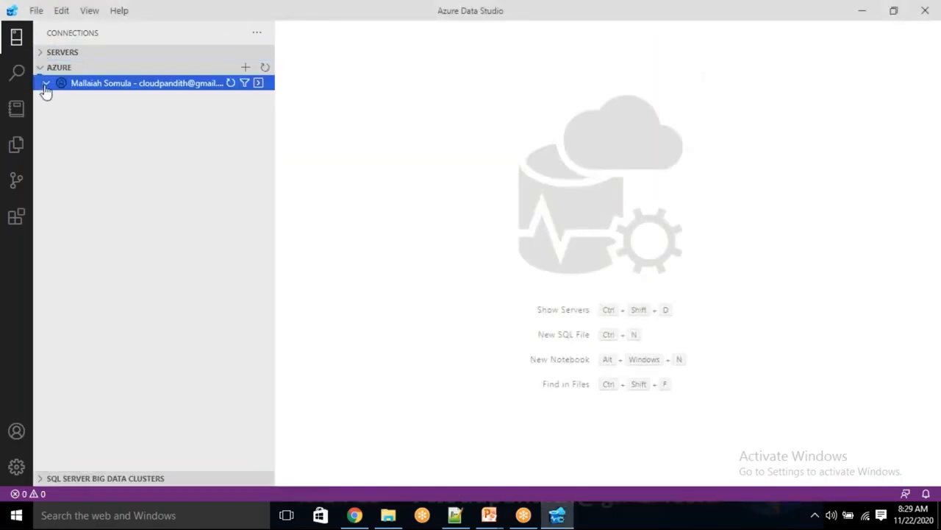
click(17, 40)
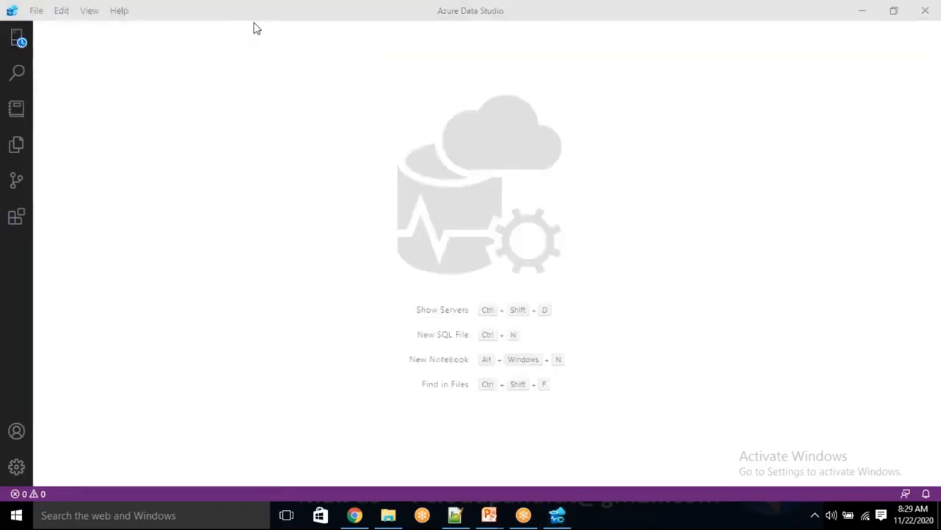
click(17, 74)
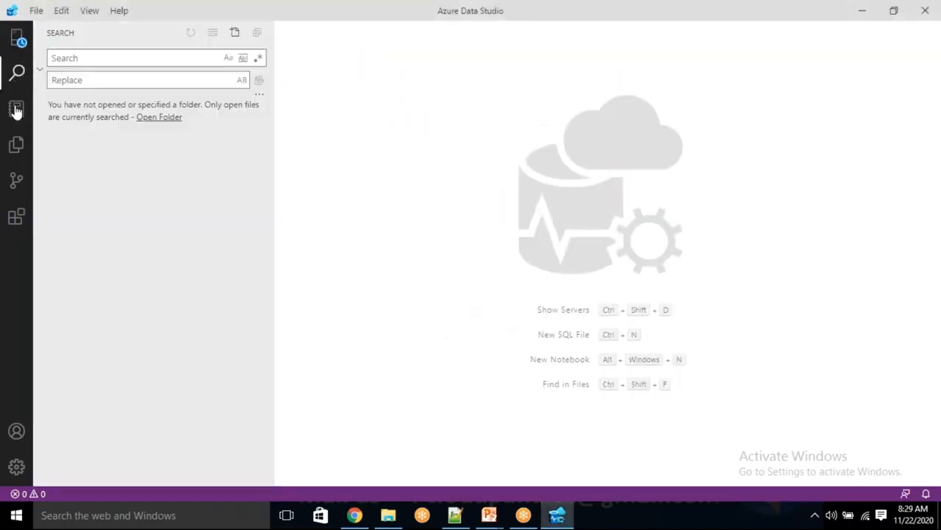
click(17, 108)
click(551, 260)
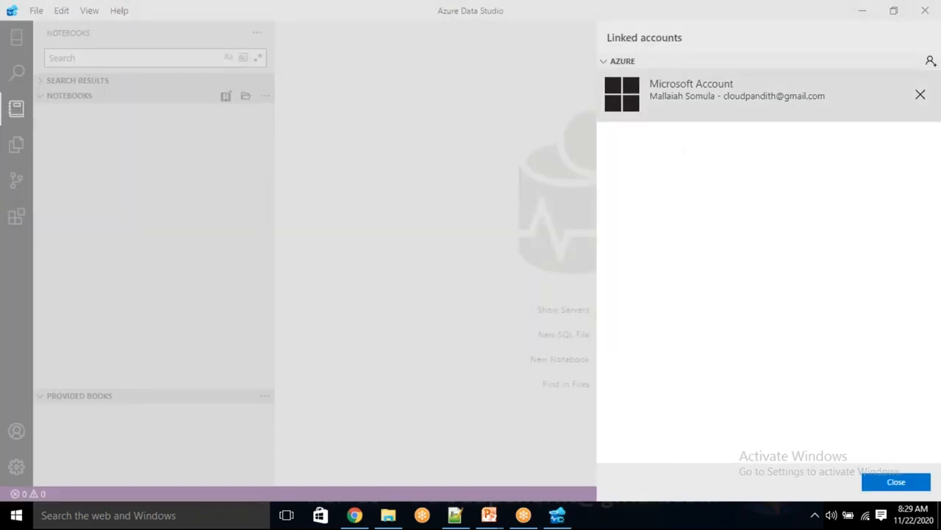
click(915, 492)
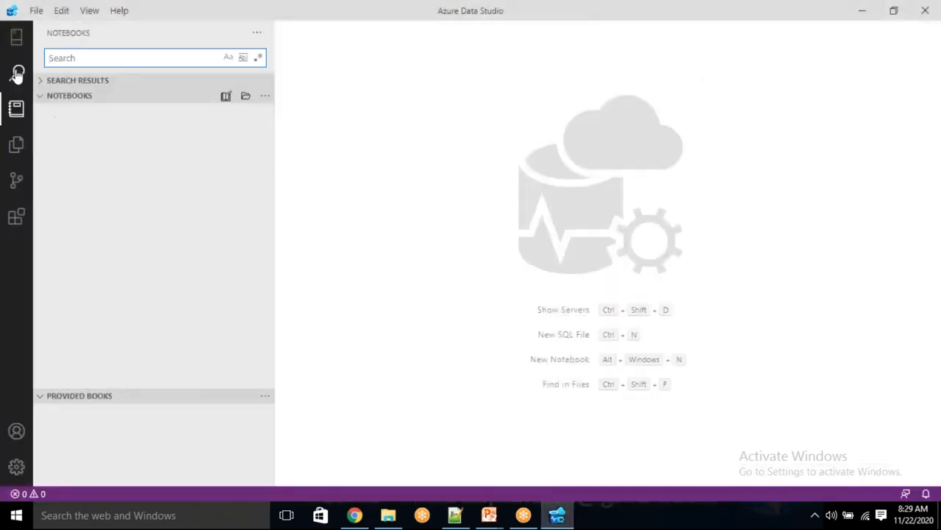
Step: Return to the connections view and create a blank query with File > New Query
click(17, 145)
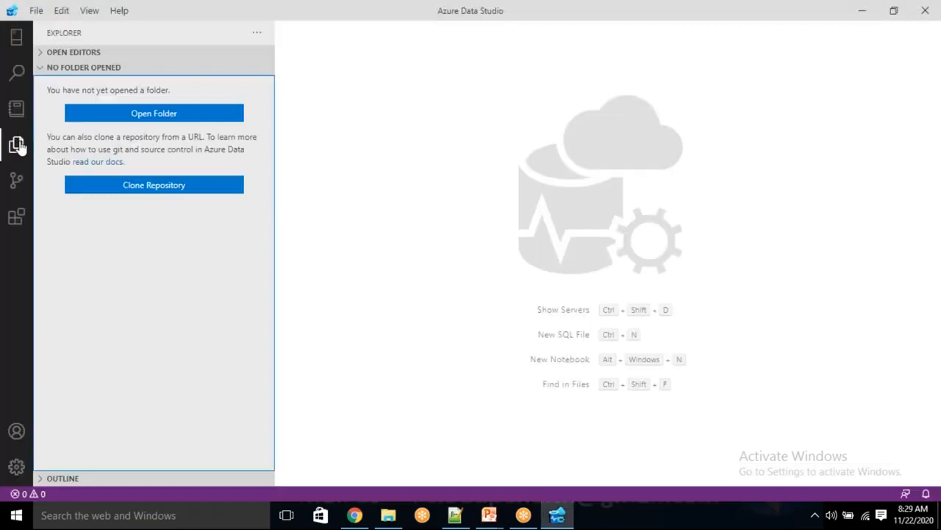
click(17, 71)
click(16, 38)
click(37, 12)
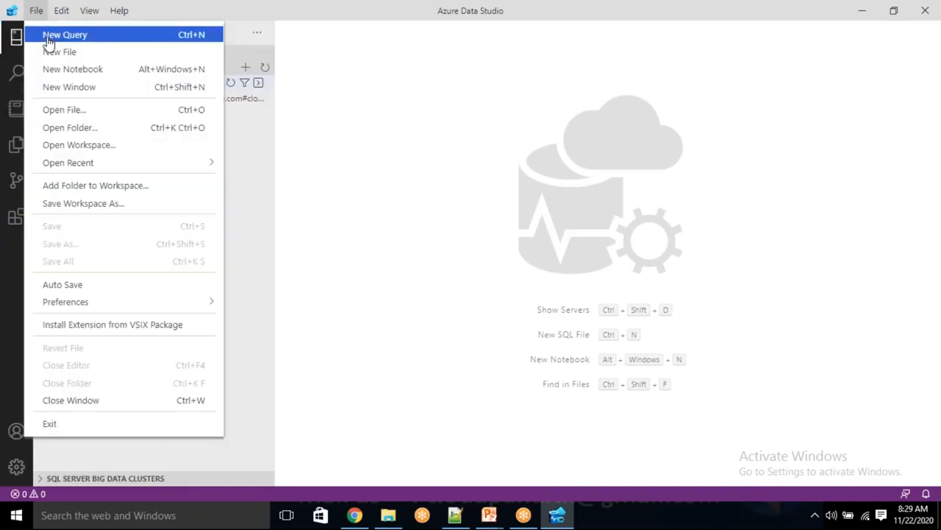
click(49, 37)
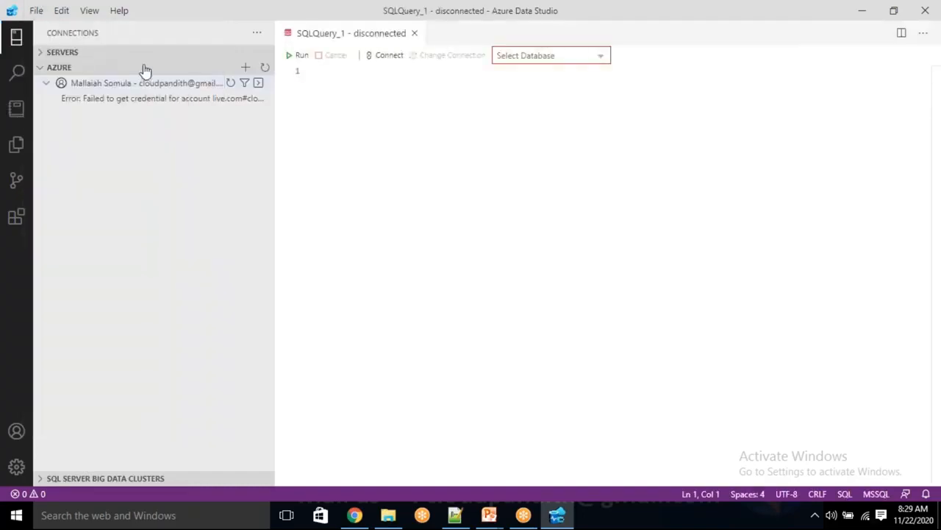
Step: Connect to cloudpandithsqlserver.database.windows.net with a SQL login, user name and password, database CLOUDPANDITHSQLDB
click(387, 56)
text(cloudpandithsqlserver.database.windows.net)
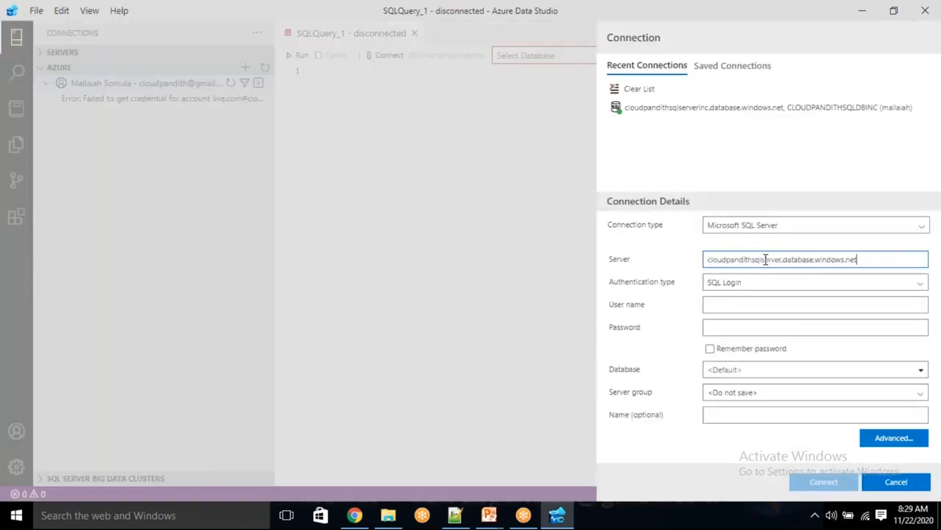
click(728, 304)
text(MALLAIAH)
key(Tab)
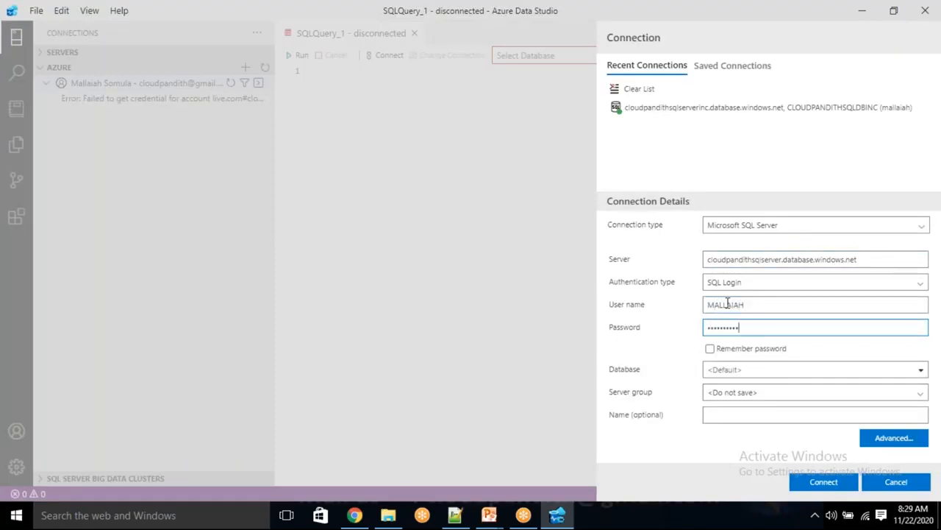
click(751, 369)
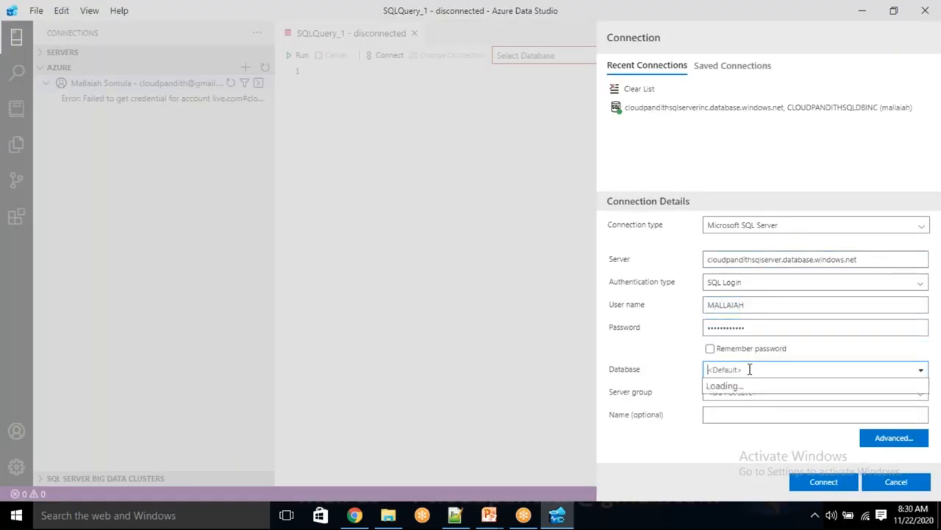
text(CLOUDPANDITHSQLDB)
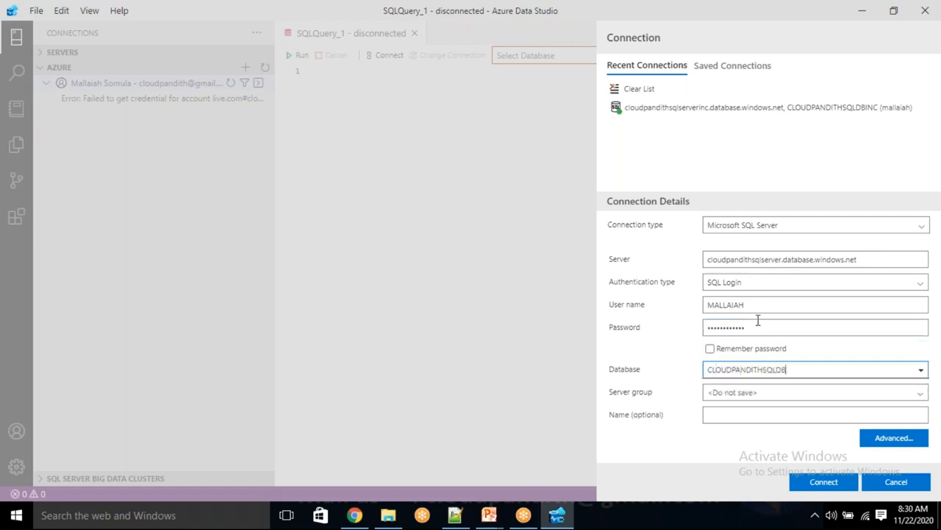
click(827, 483)
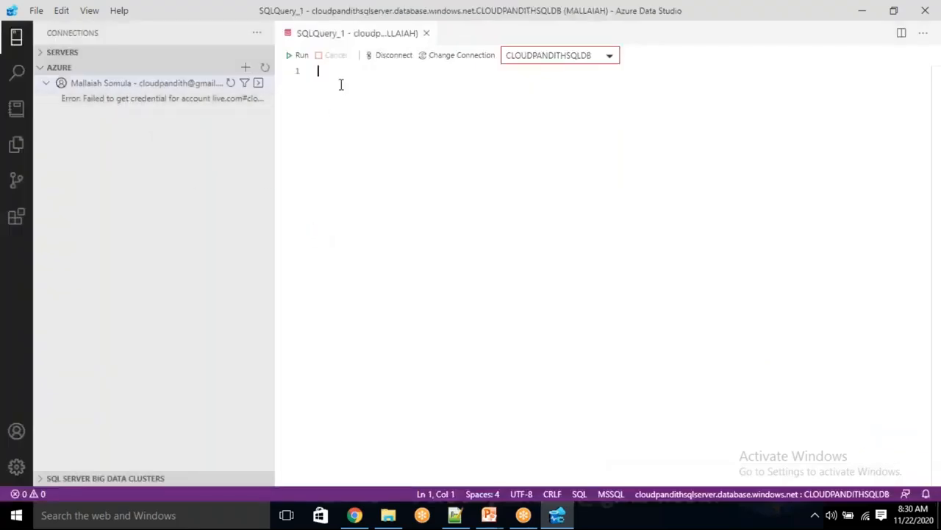
text(SELECT )
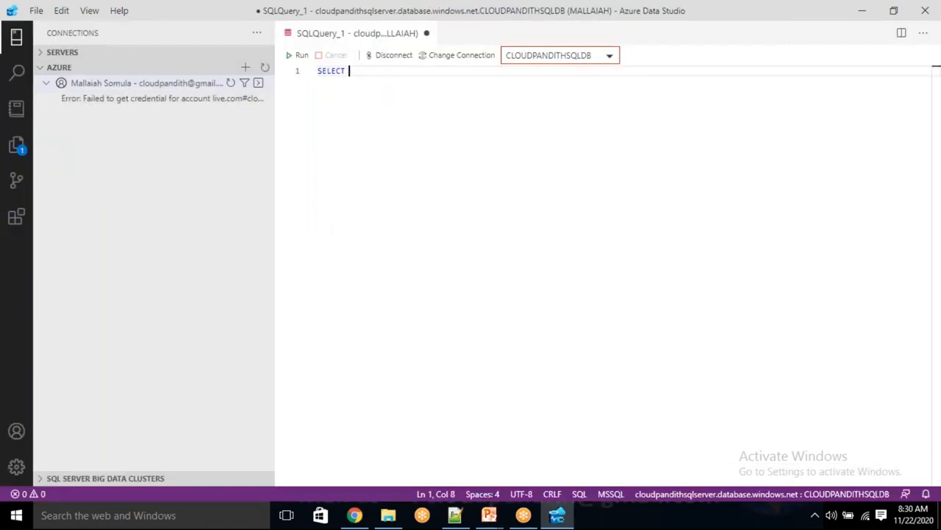
text(* F)
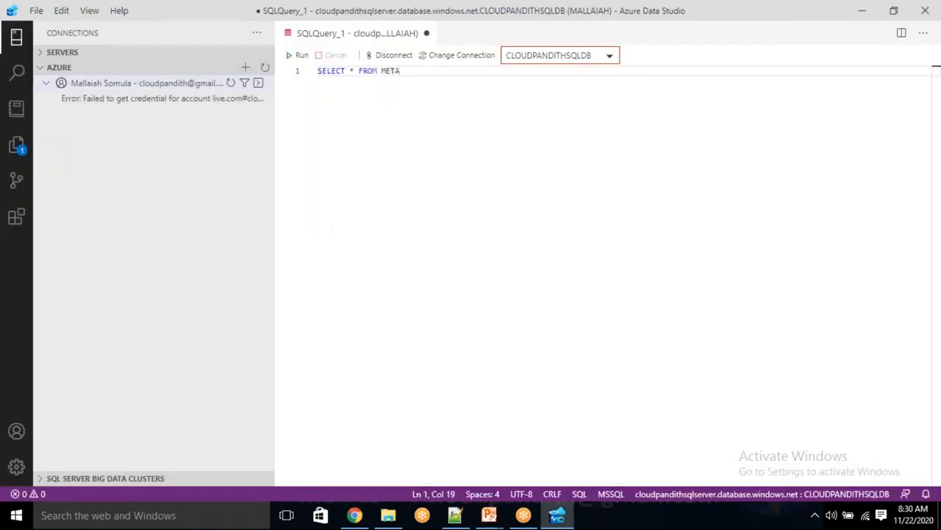
text(ROM ME)
key(BackSpace)
key(BackSpace)
text(WATERMARK)
key(BackSpace)
key(BackSpace)
key(BackSpace)
key(BackSpace)
text(METADATA)
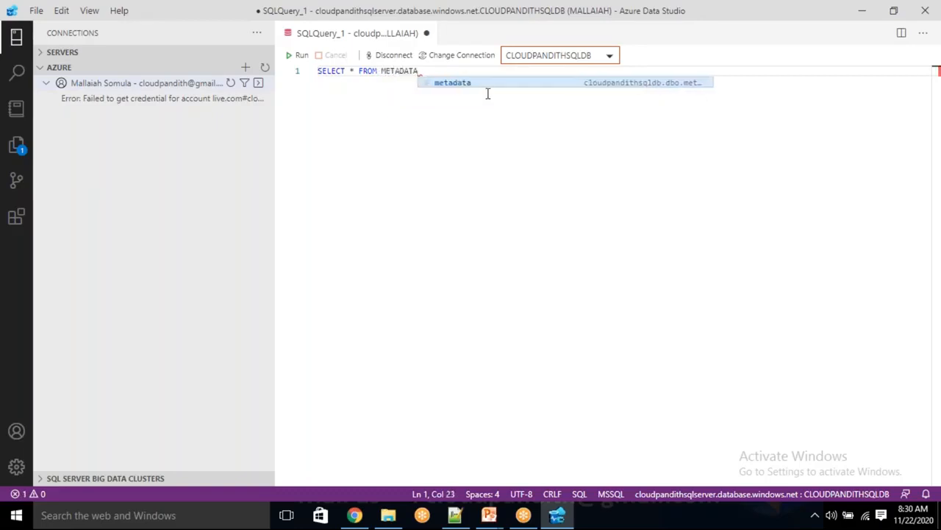
click(299, 55)
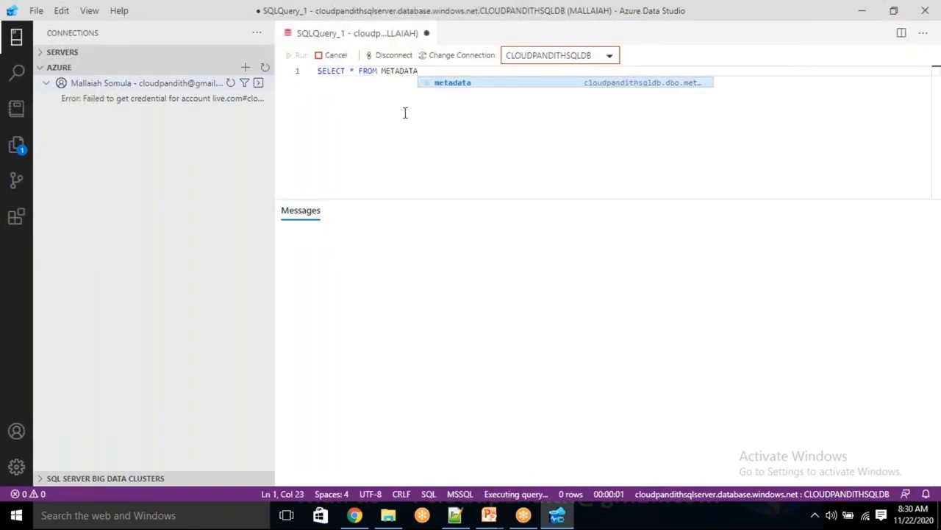
click(38, 52)
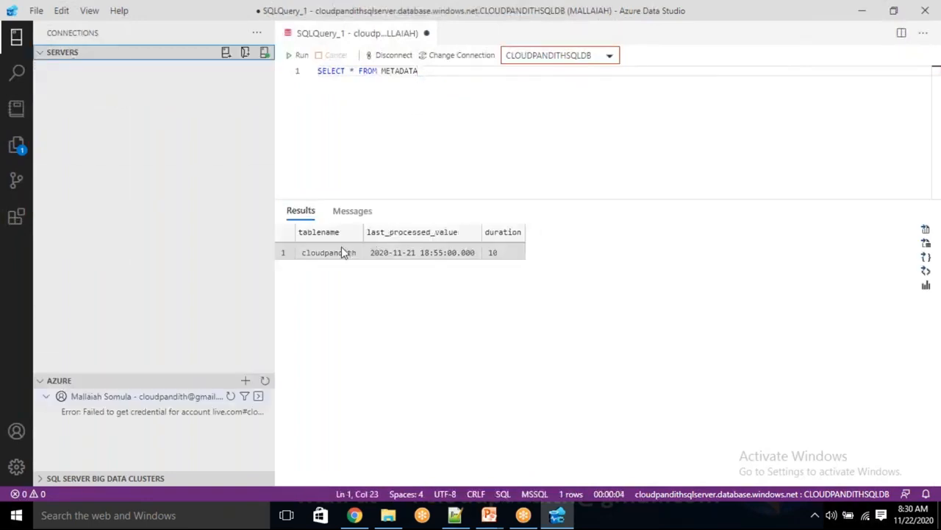
click(429, 257)
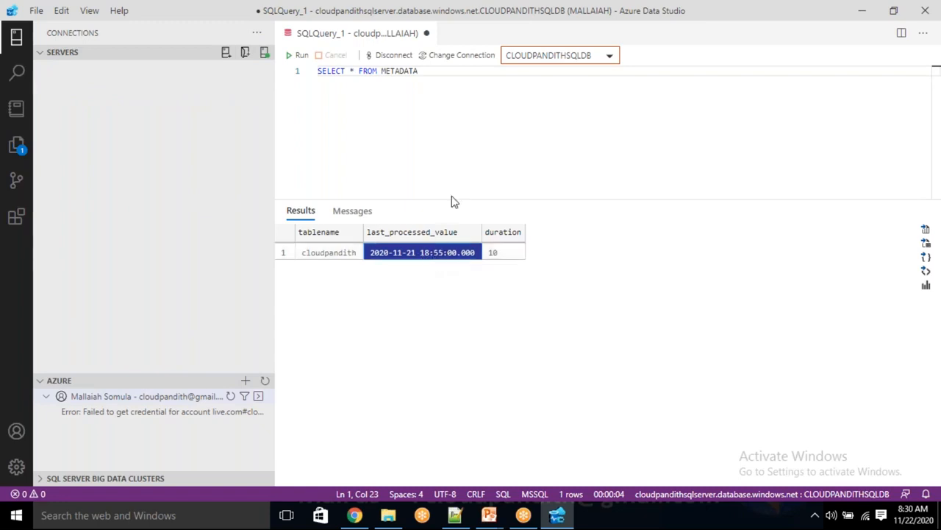
click(431, 71)
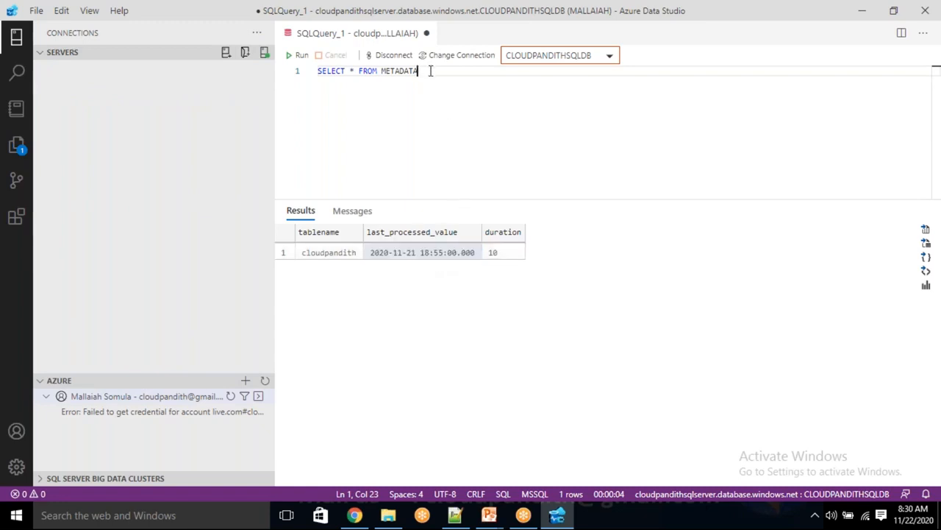
key(Return)
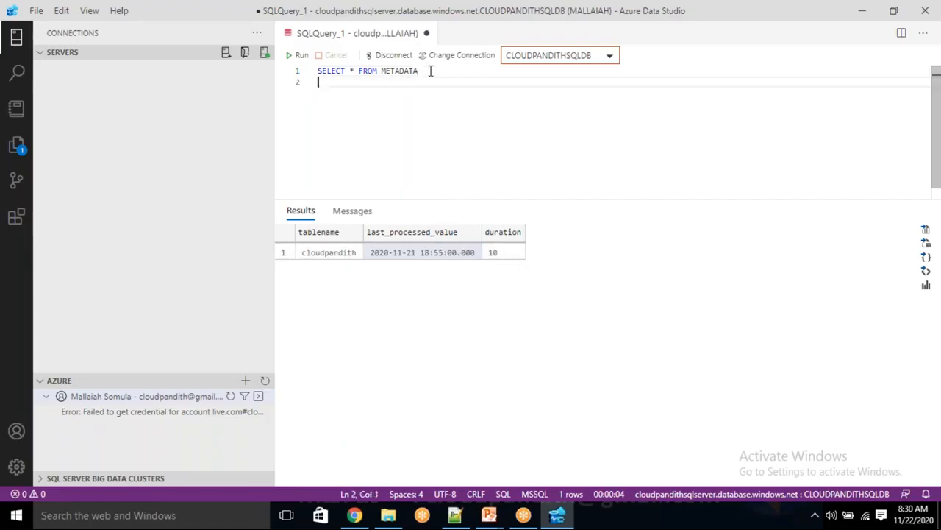
text(UPDAT)
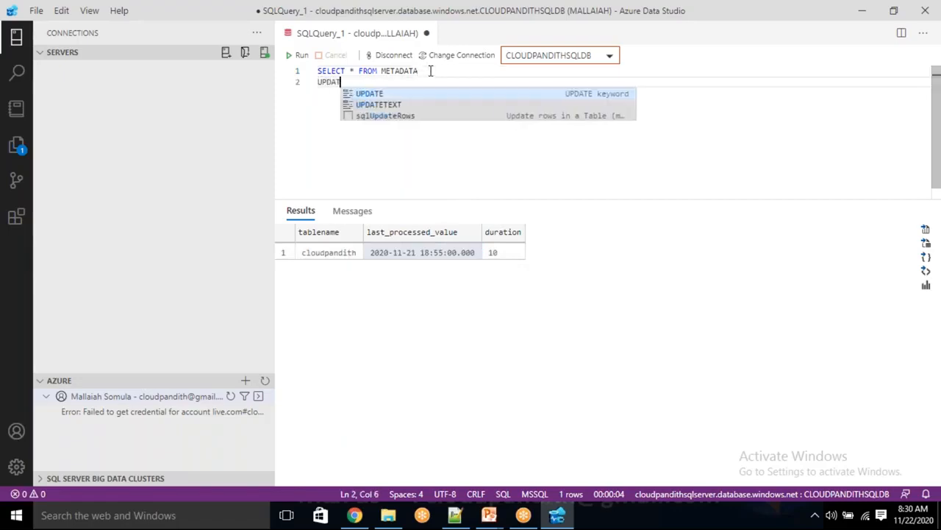
text(E METAD)
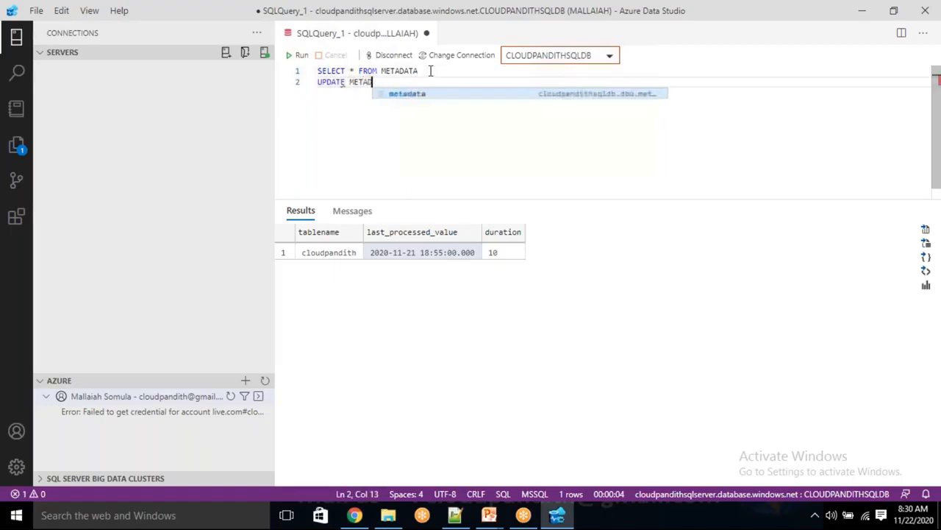
text(ATA SET)
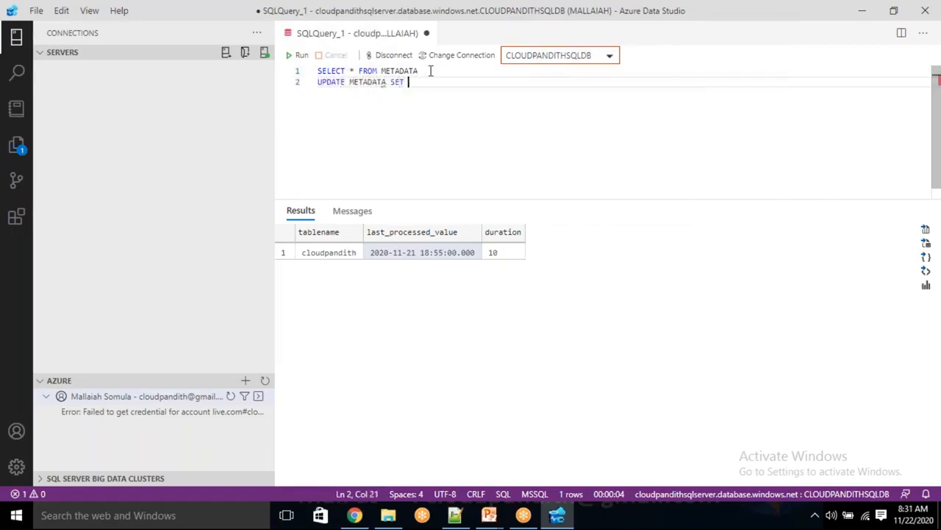
click(378, 248)
click(432, 88)
text(L)
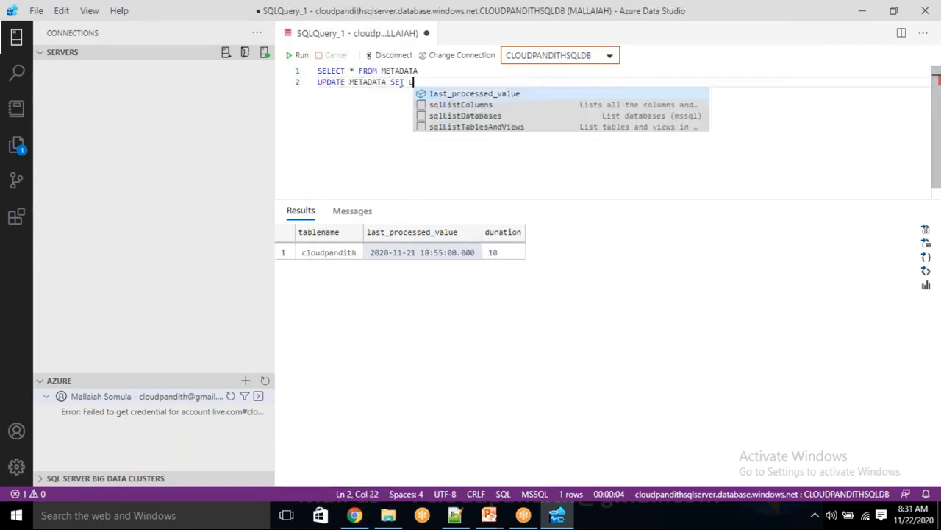
text(AST_PROCES)
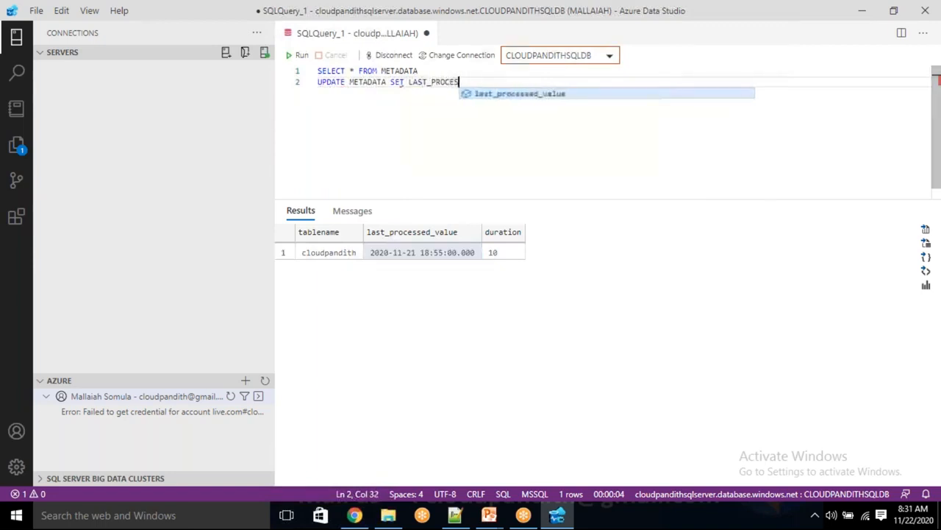
text(SED_VALUE=)
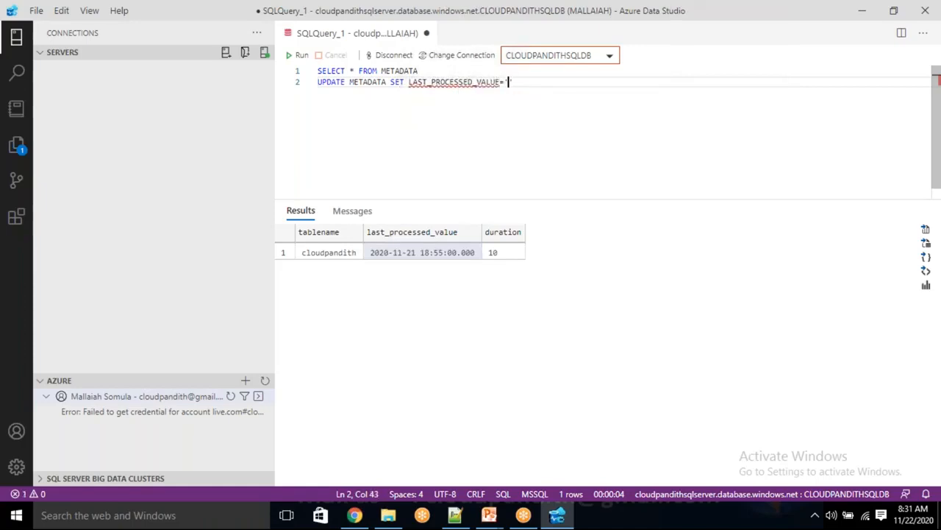
text(')
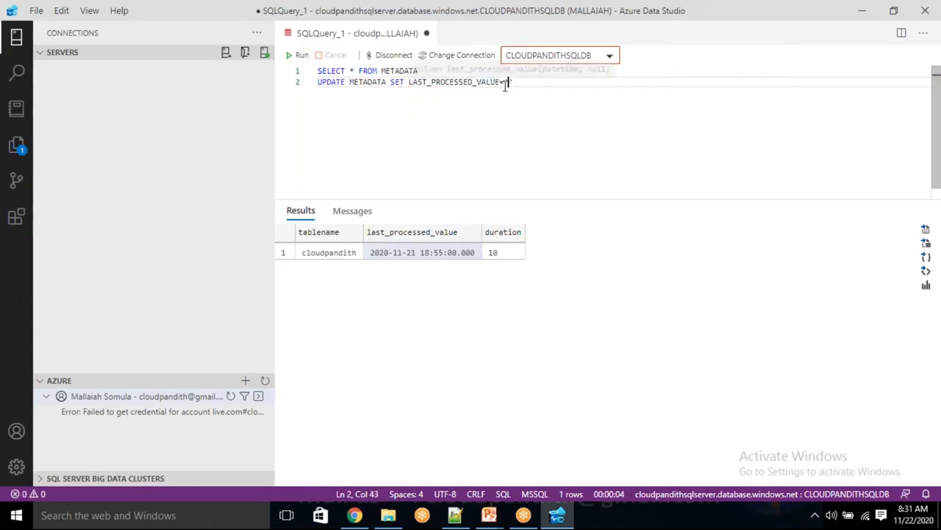
text(2020-11-22 08:3)
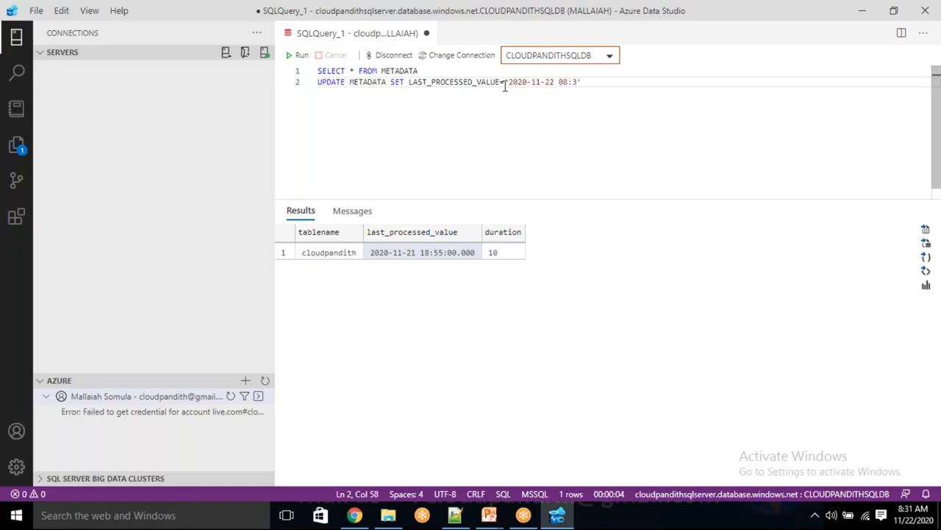
text(1:00)
key(shift+Home)
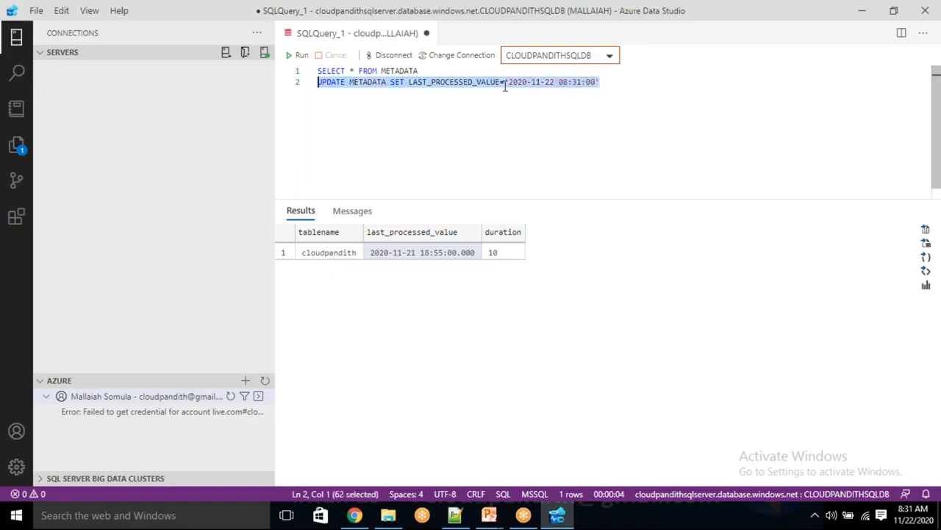
click(299, 56)
click(412, 147)
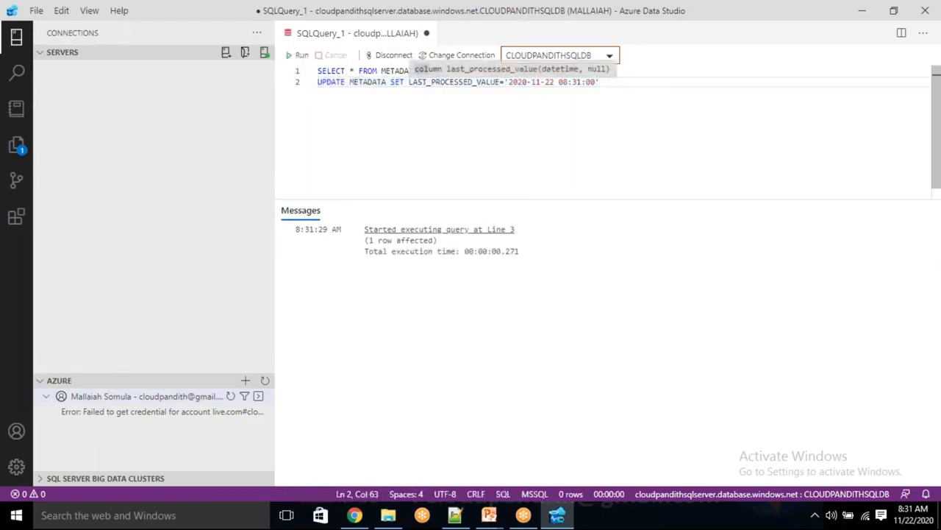
key(Up)
key(shift+Home)
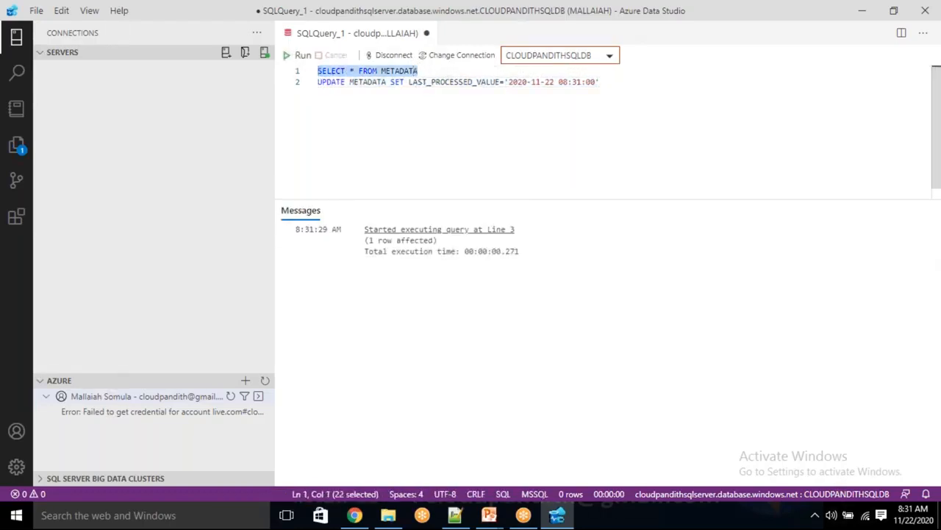
click(299, 56)
click(458, 145)
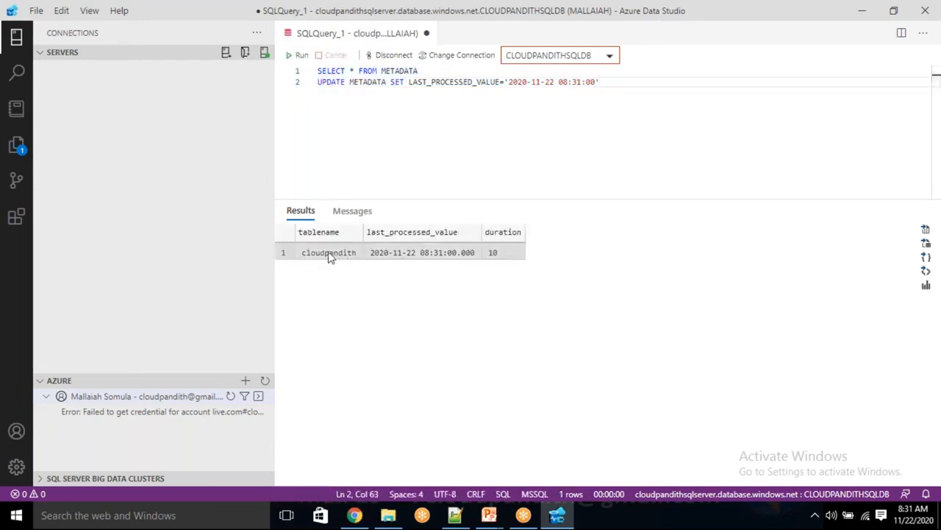
click(328, 255)
click(394, 256)
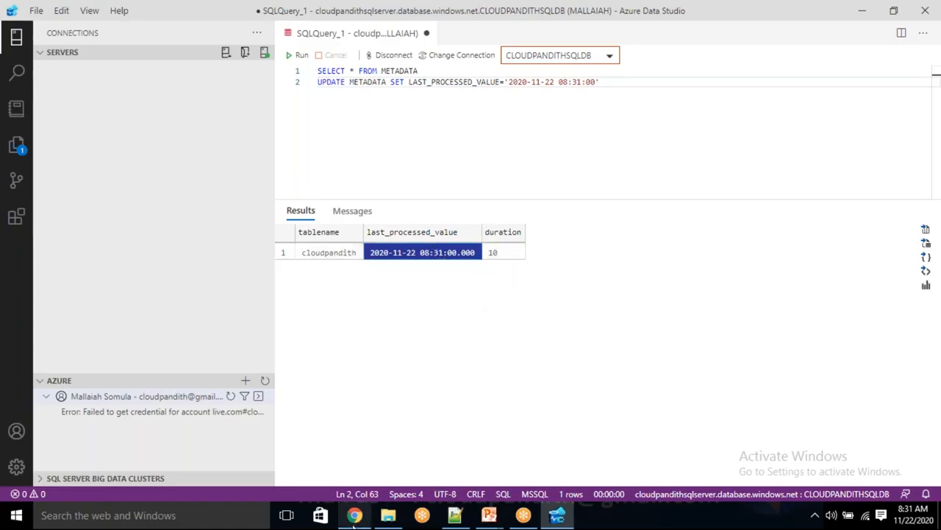
click(353, 515)
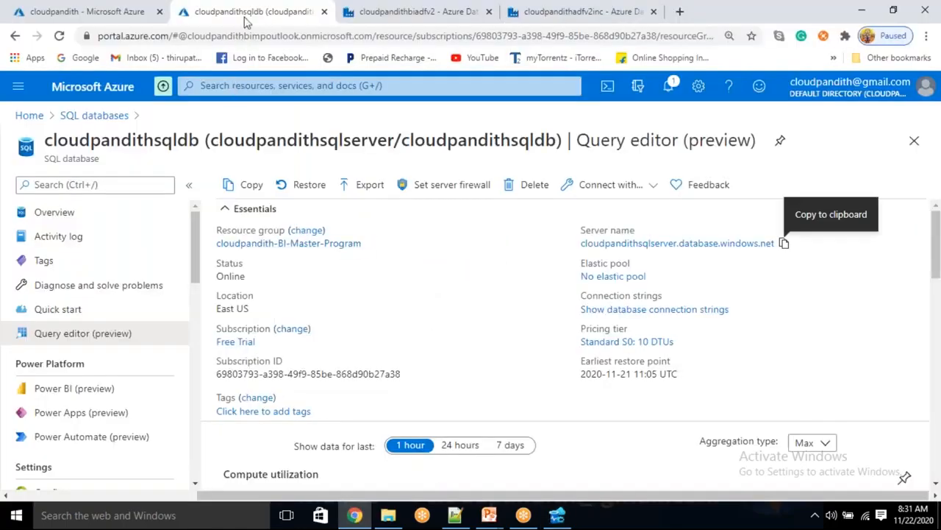
Step: Upload cporc1 and cporc2 from Desktop > cloudpandith-datasets > set-ORC into the cloudpandith container
click(87, 11)
click(248, 186)
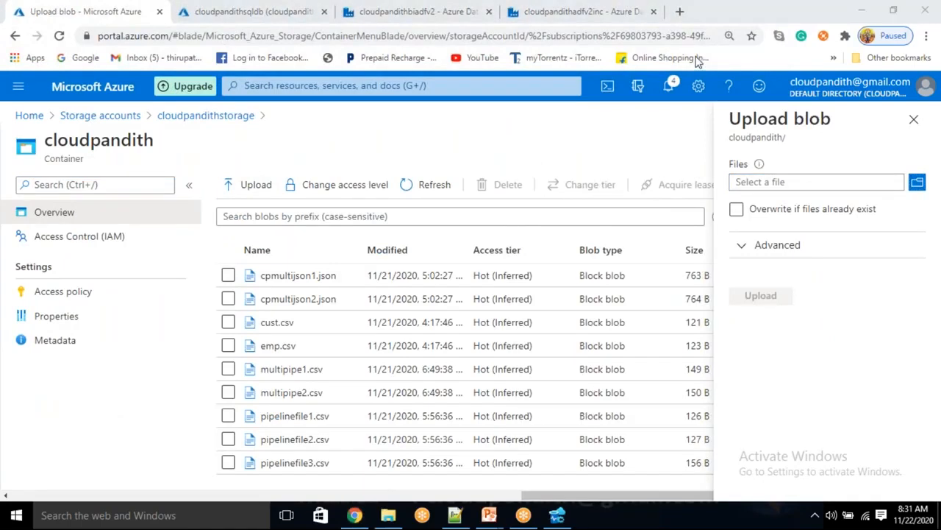
click(774, 185)
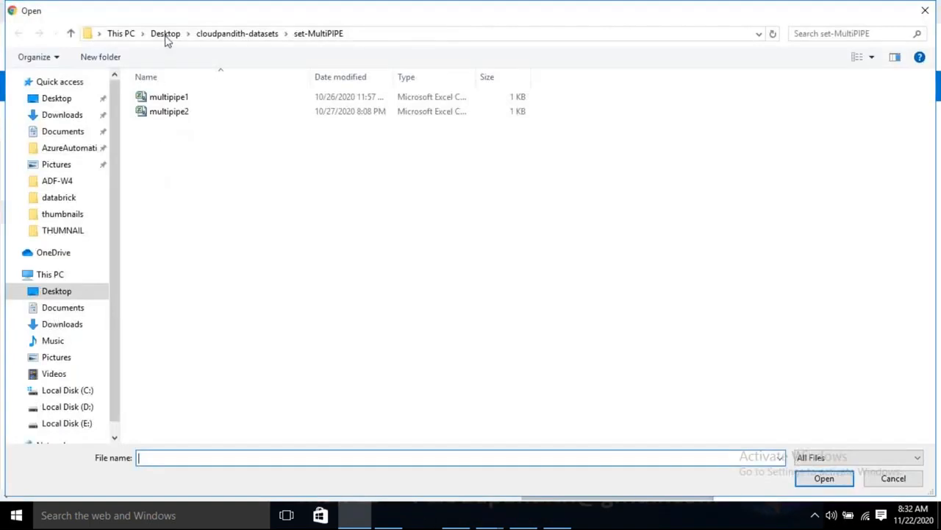
click(180, 35)
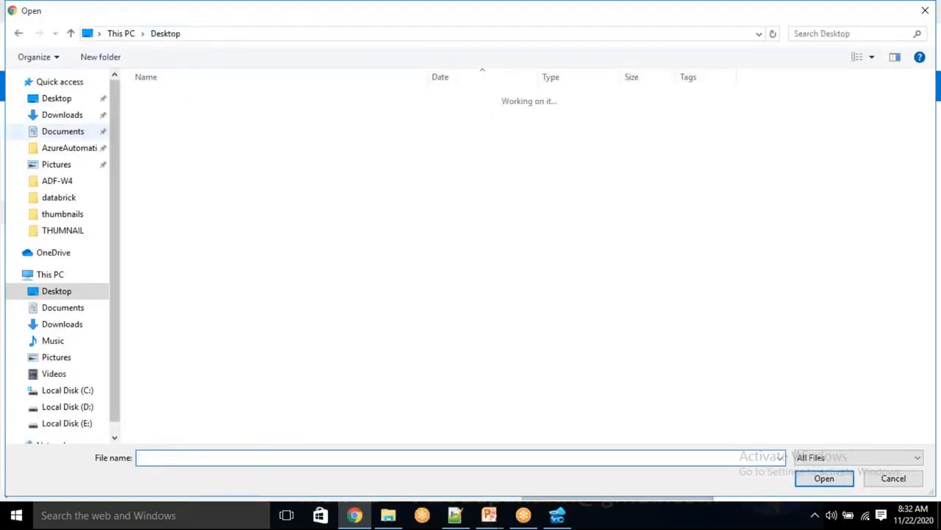
double_click(188, 171)
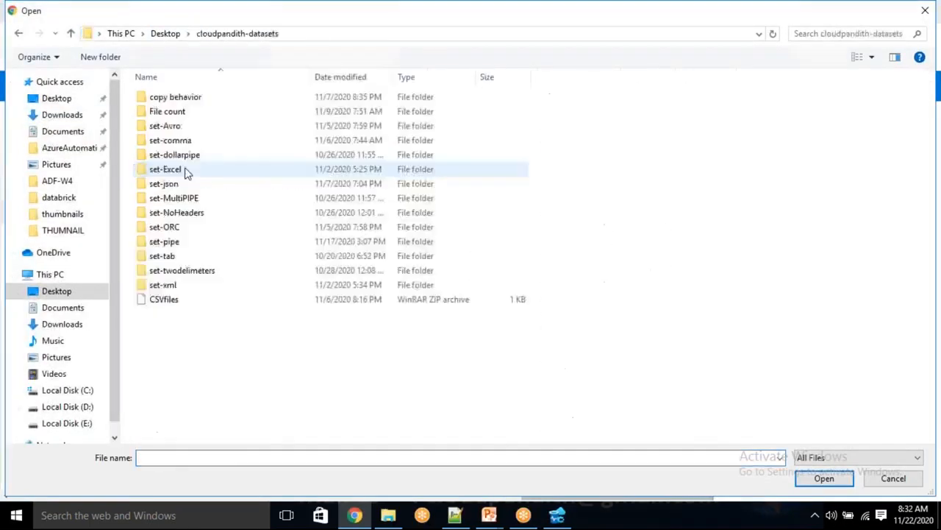
double_click(166, 226)
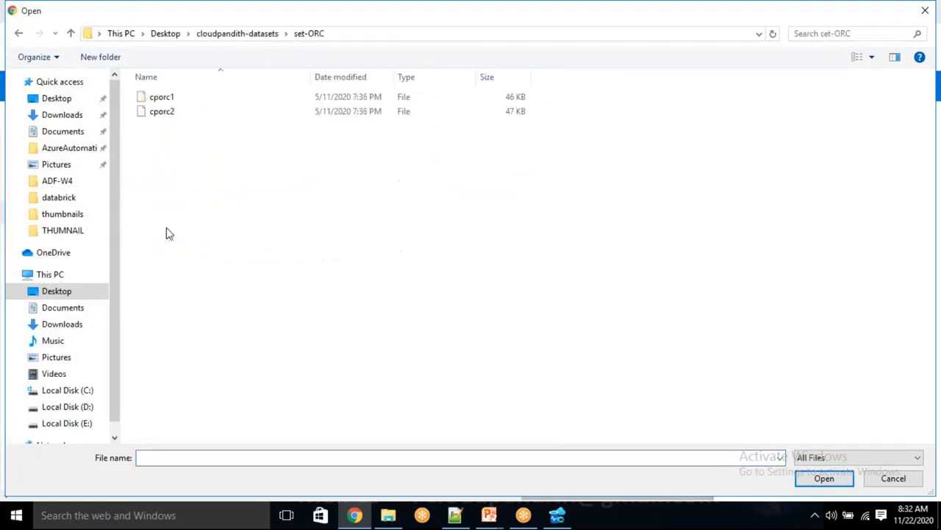
click(180, 114)
ctrl+click(175, 97)
click(824, 478)
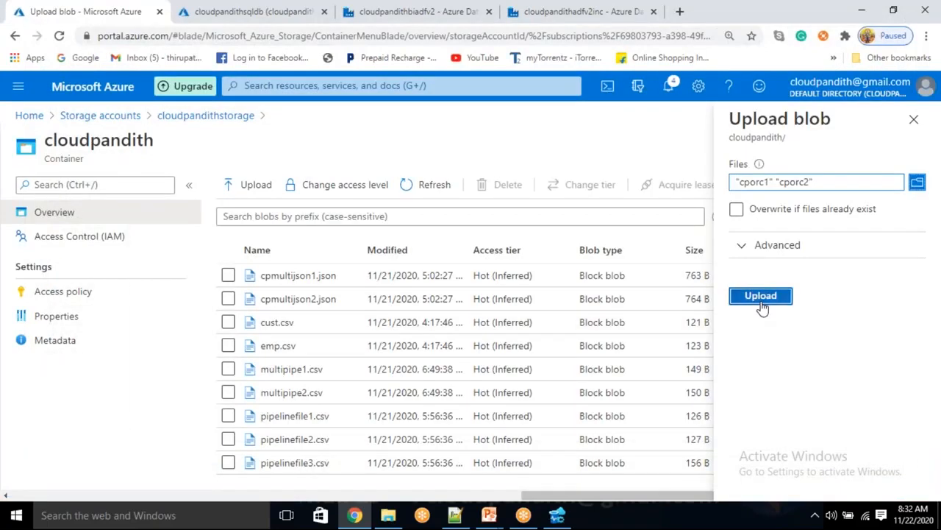
click(760, 295)
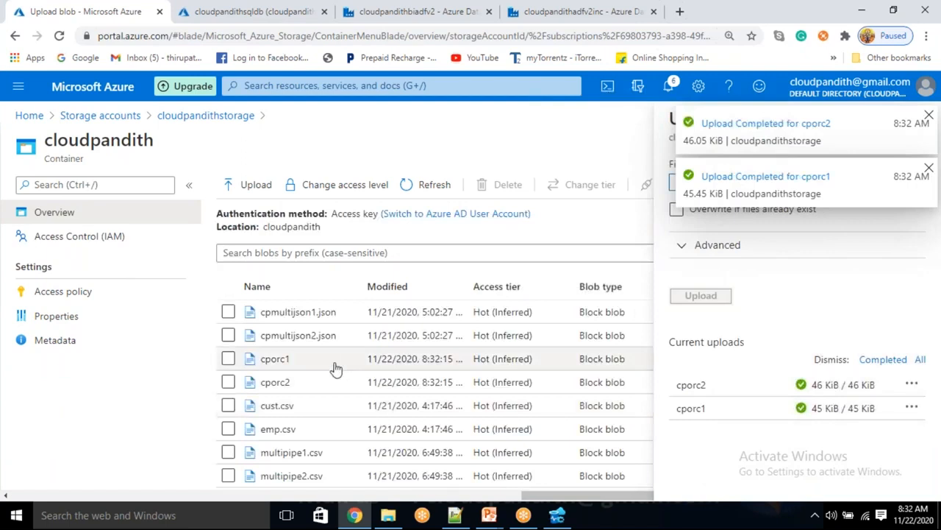
Step: Delete the final, final1 and four containers from the cloudpandithstorage account
click(227, 117)
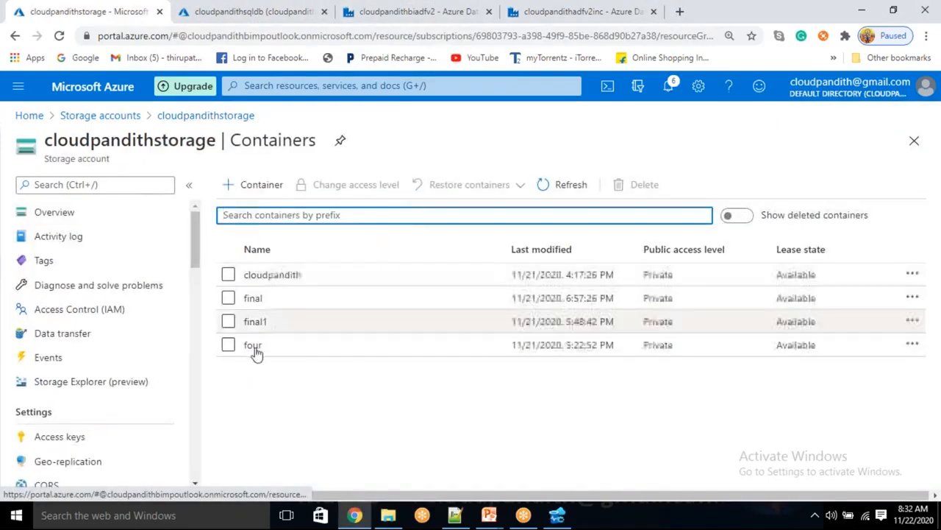
click(228, 298)
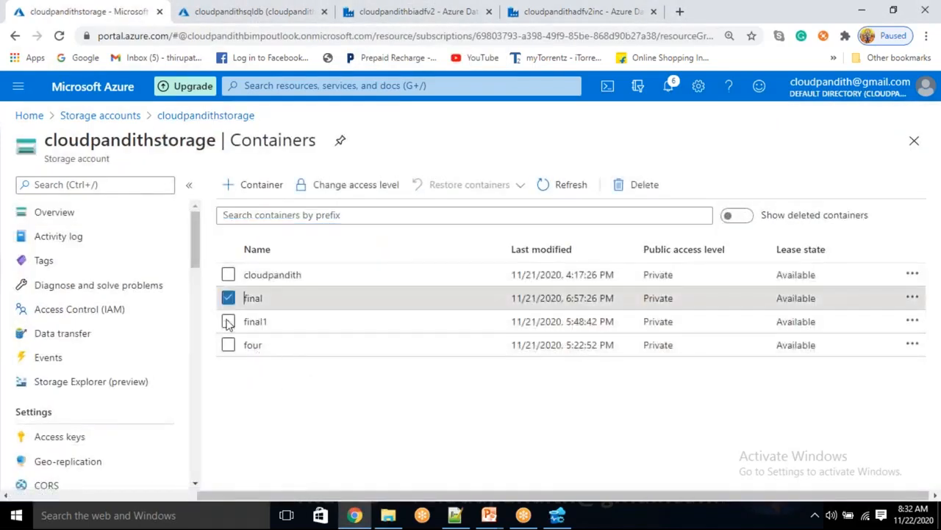
click(228, 321)
click(228, 345)
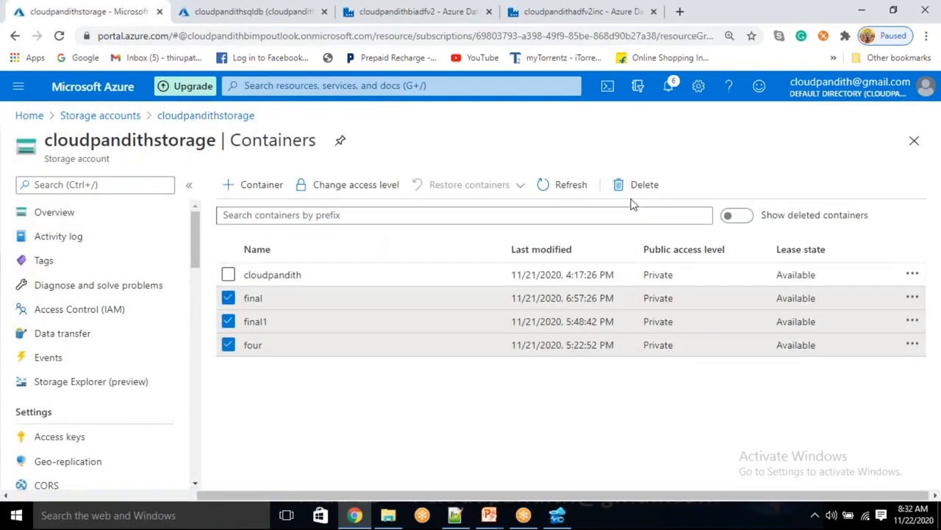
click(640, 184)
click(239, 410)
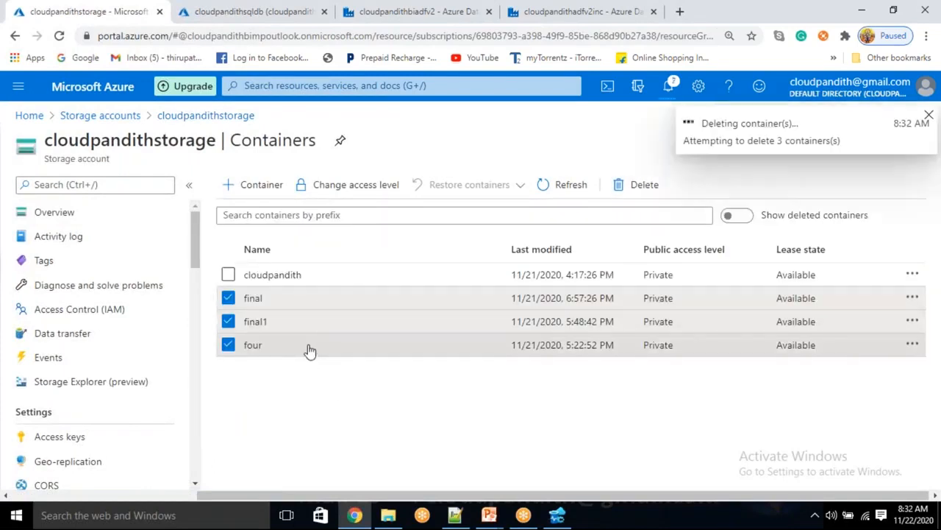
click(513, 10)
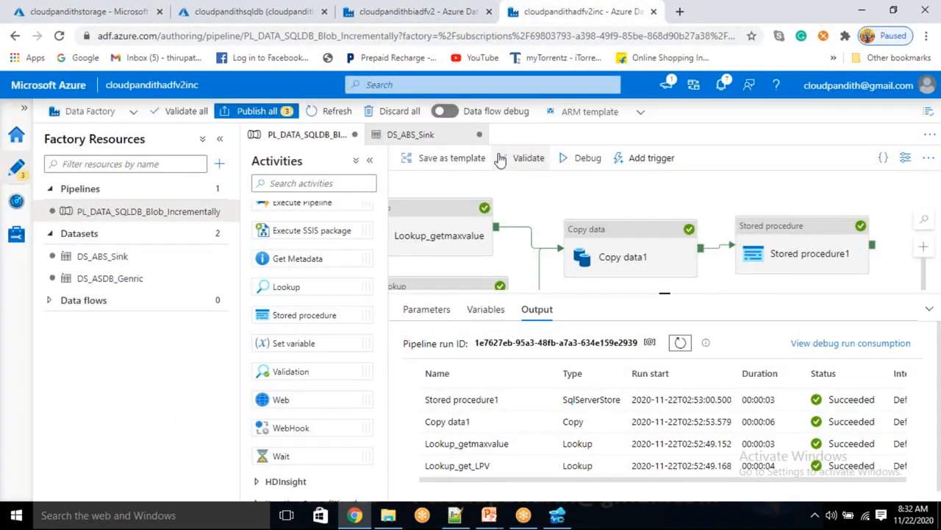
Step: Start a debug run of pipeline1 with parameter pp set to output
click(431, 11)
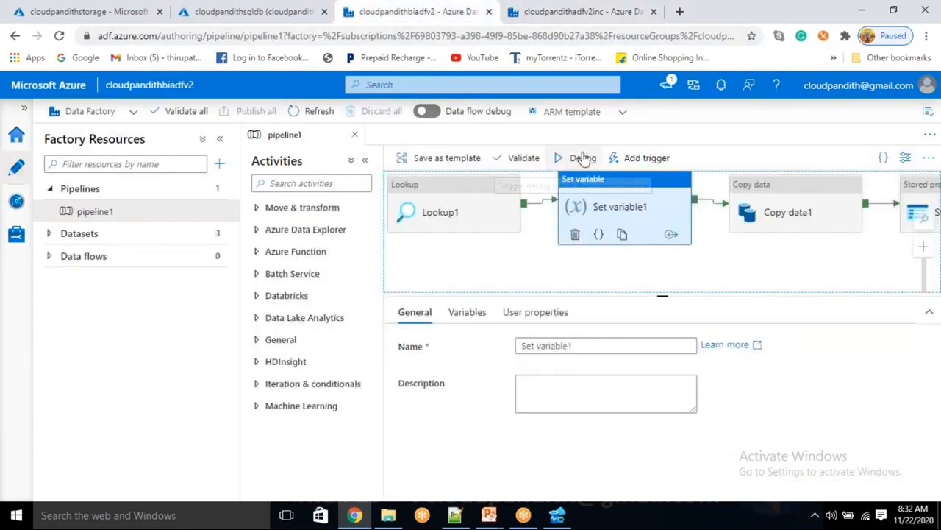
click(590, 155)
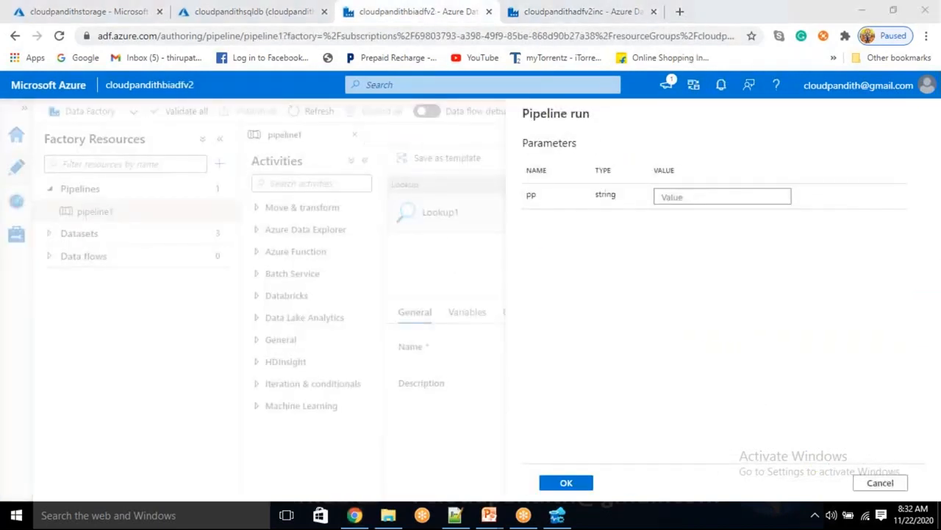
click(671, 196)
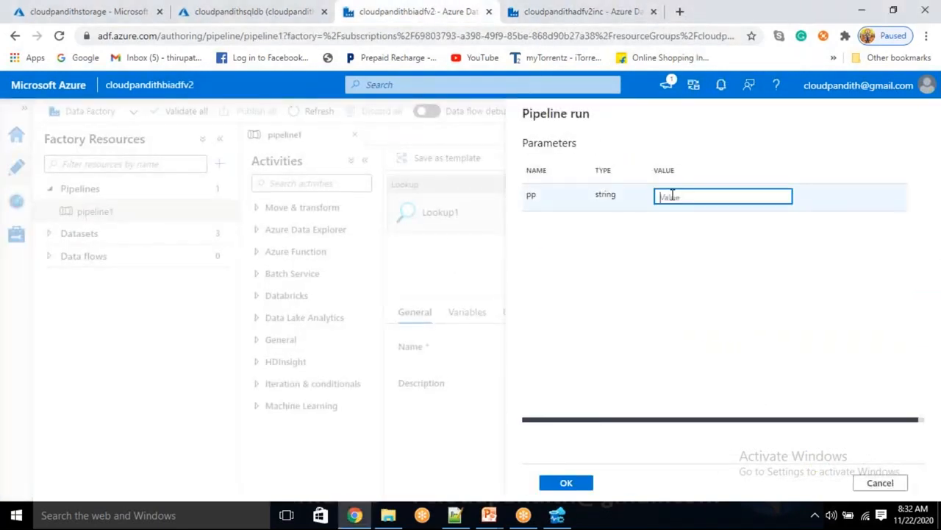
text(OUTPUT)
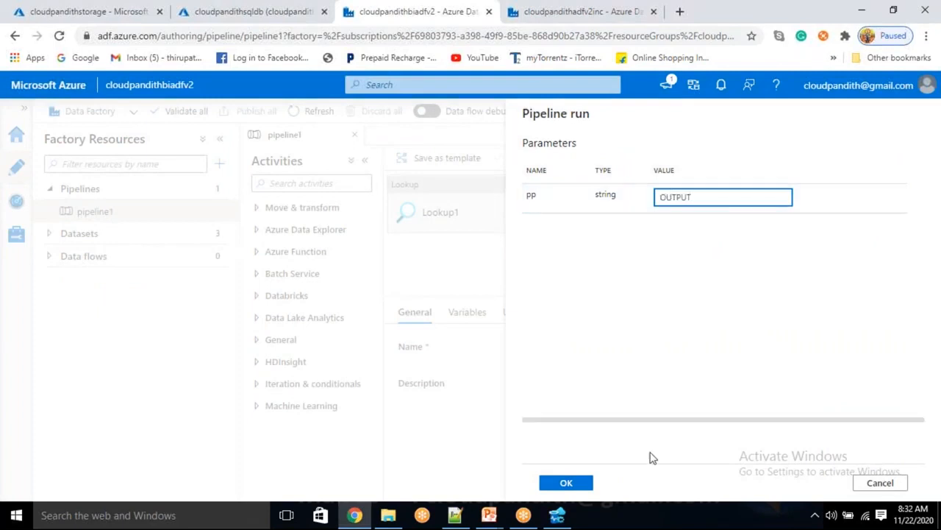
key(ctrl+a)
key(BackSpace)
text(output)
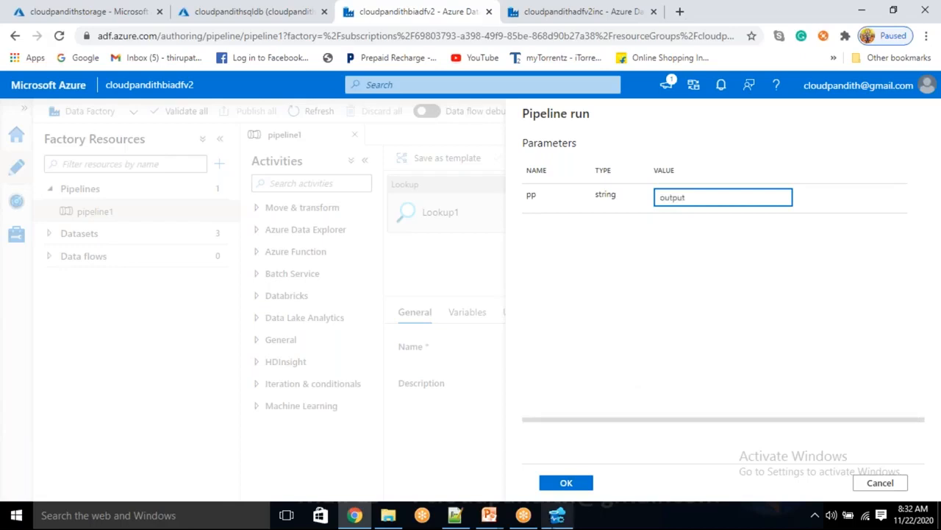
click(584, 485)
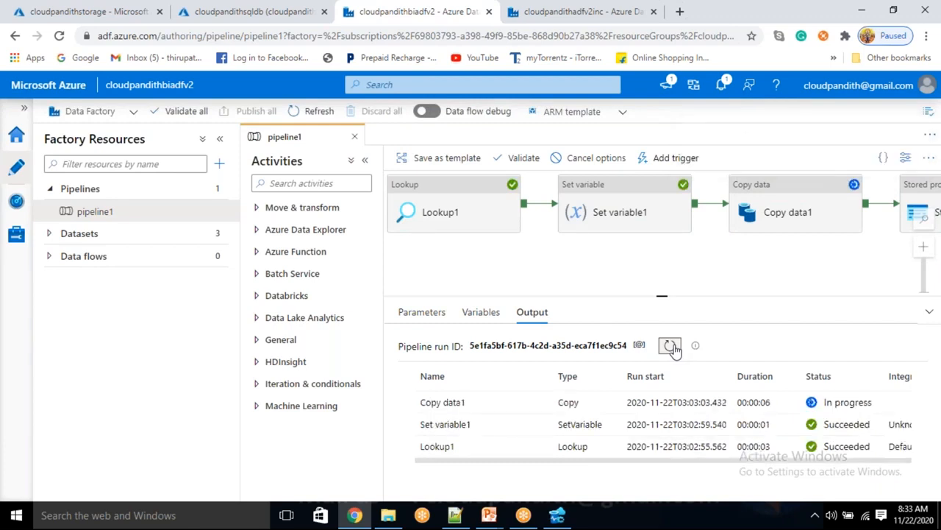
Step: Refresh the run status and confirm Copy data1 read and wrote 2 files
click(673, 347)
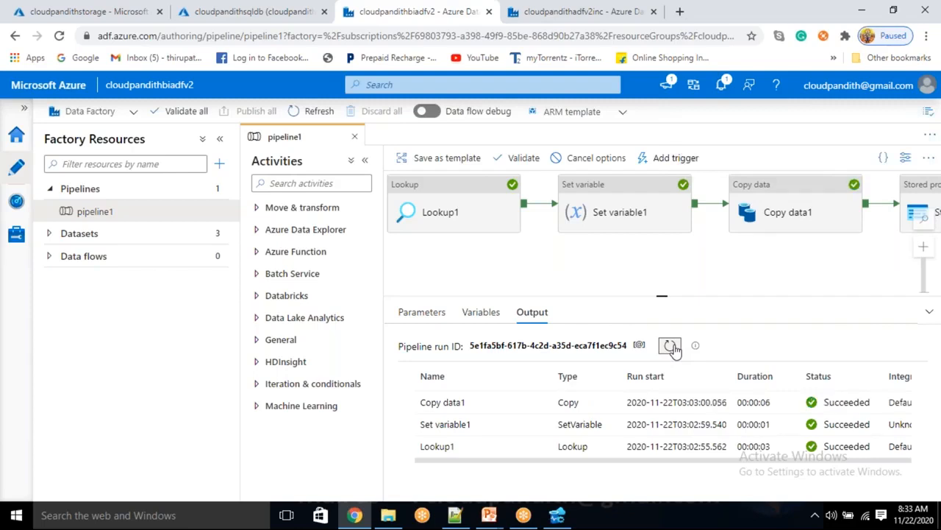
click(671, 346)
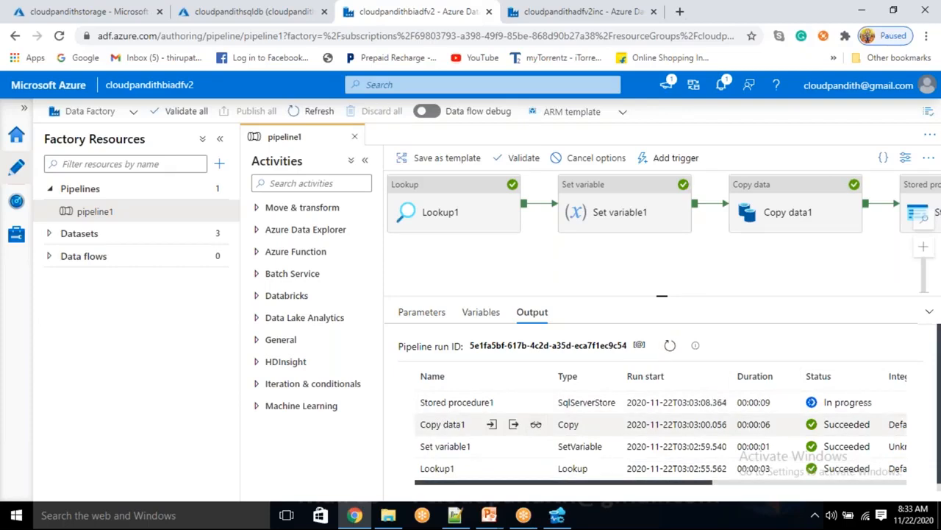
click(536, 425)
double_click(236, 346)
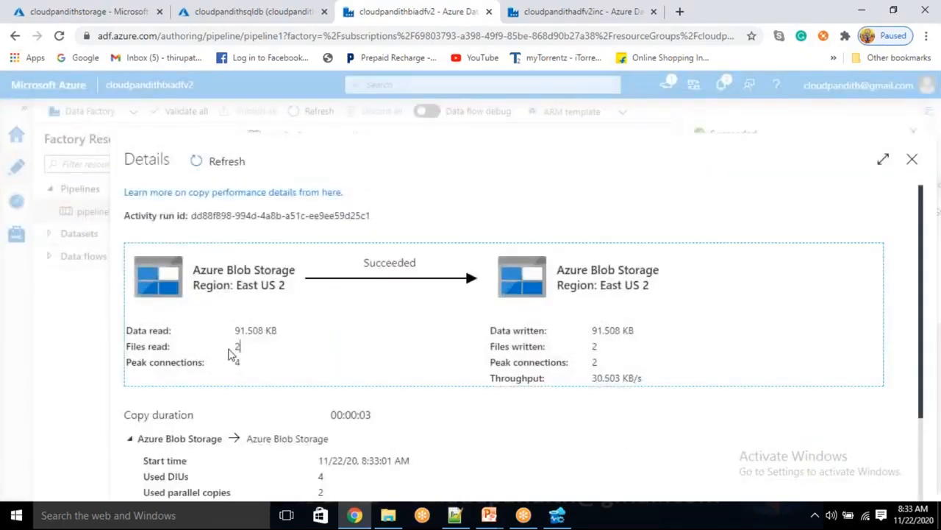
click(912, 159)
Step: Refresh the storage account's containers and open the new output container with cporc1 and cporc2
click(81, 14)
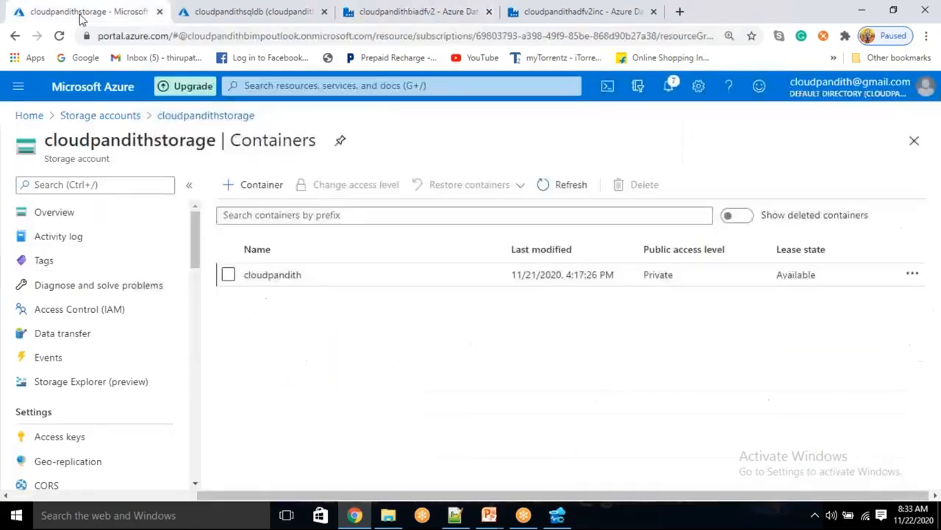
click(573, 191)
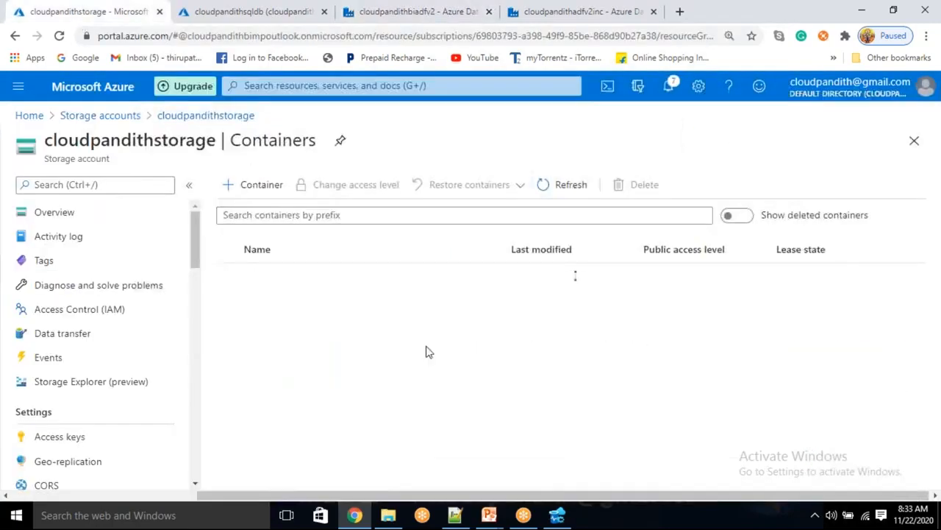
click(283, 300)
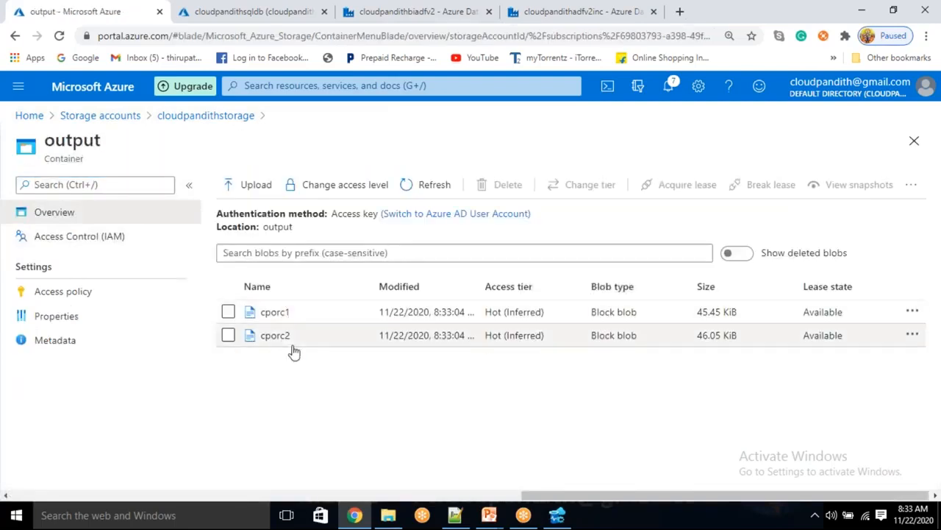
key(alt+Tab)
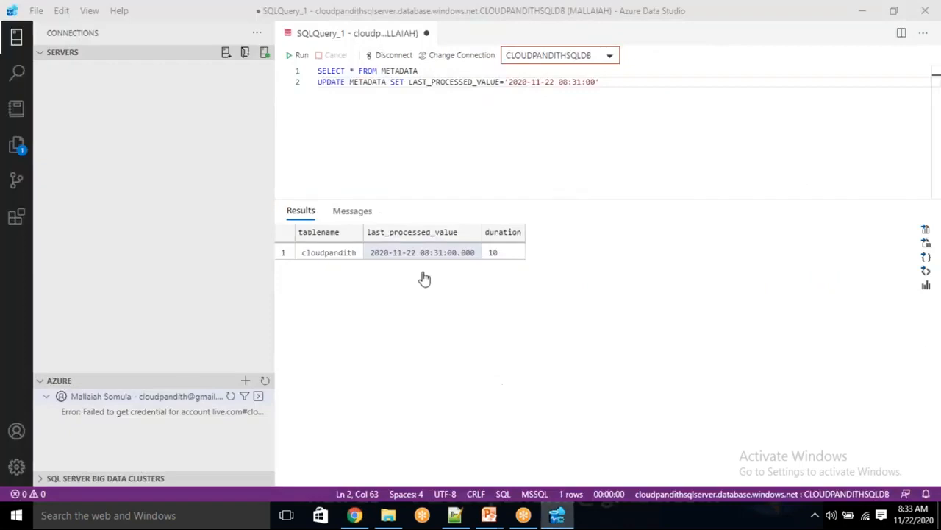
click(418, 258)
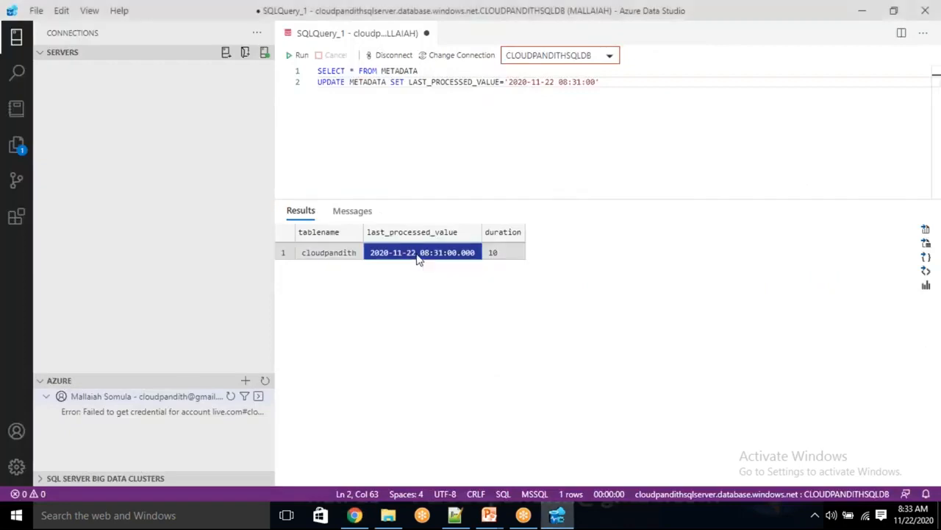
drag(420, 71, 304, 71)
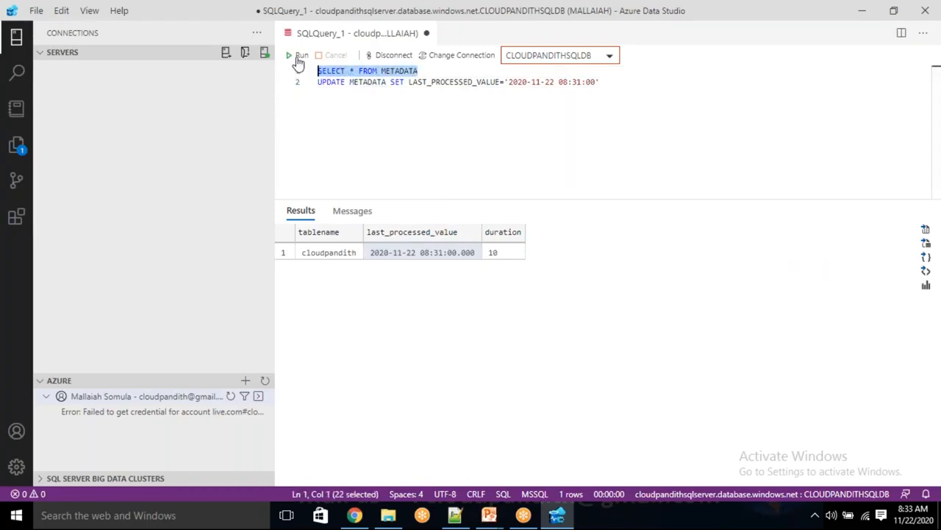
click(298, 57)
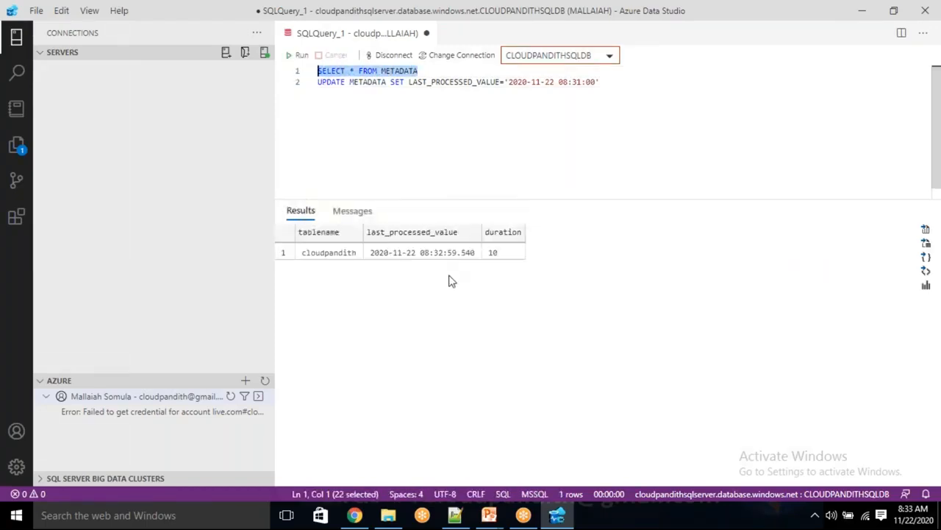
click(432, 255)
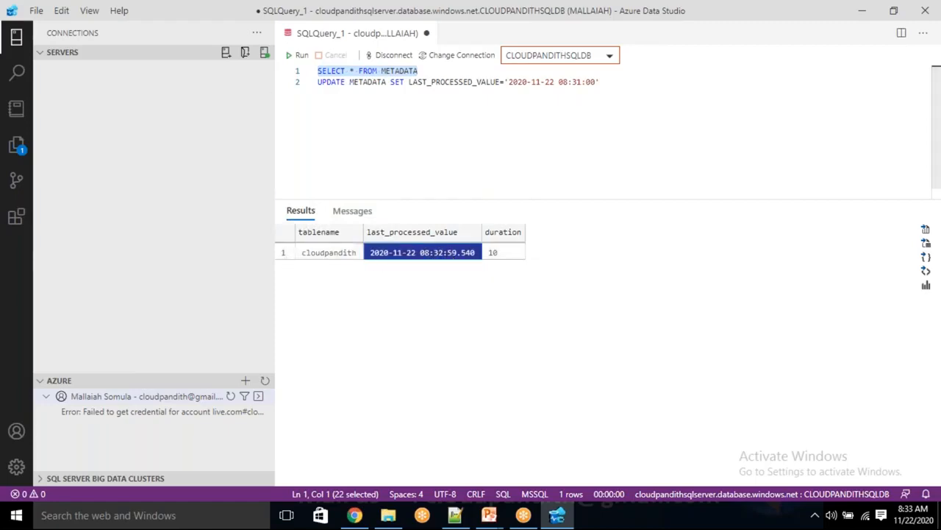
click(355, 515)
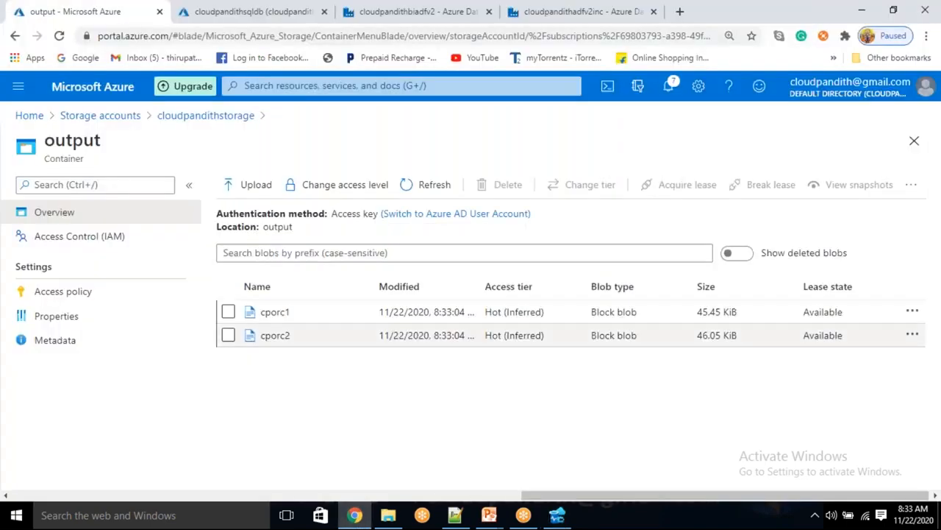
Step: Return to biadfv2's pipeline1 and review the succeeded Lookup1, Set variable1, Copy data1 and Stored procedure1 activities
click(390, 9)
drag(601, 248, 422, 272)
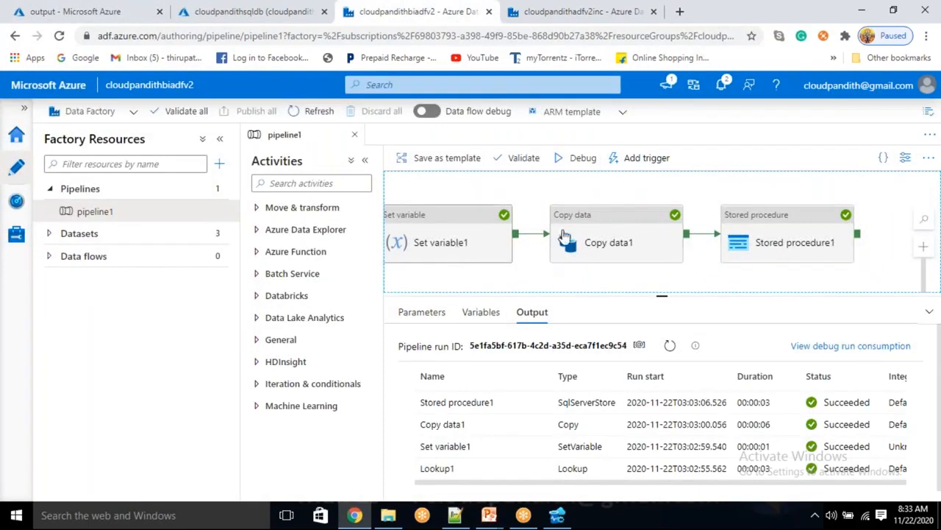
drag(534, 273, 404, 266)
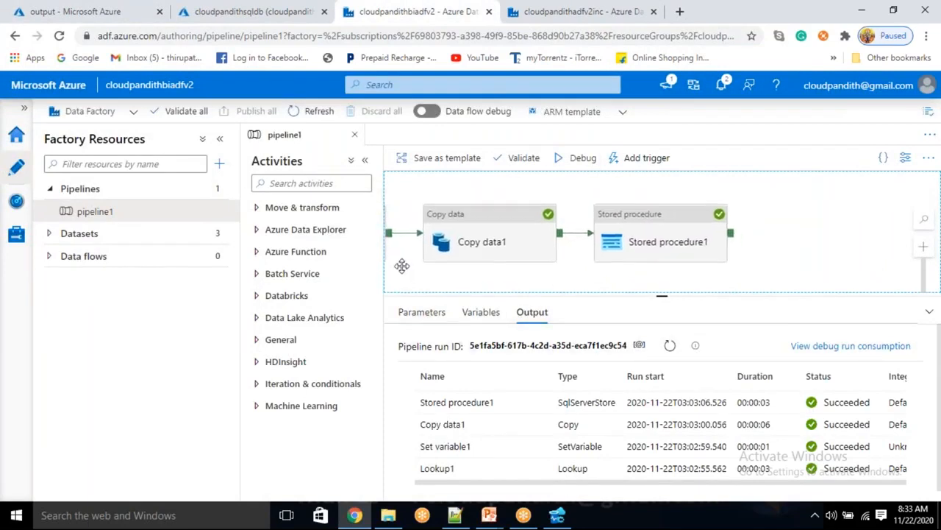
drag(606, 274, 640, 263)
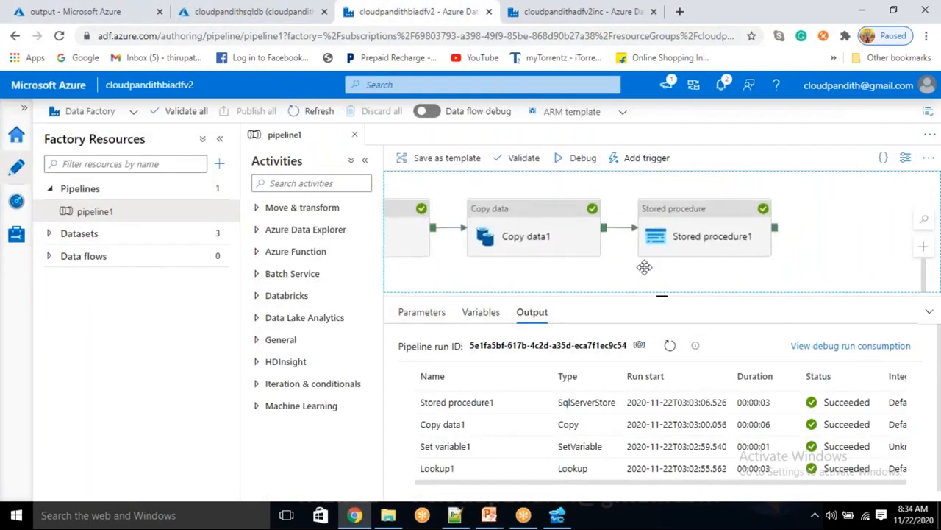
drag(441, 250, 643, 247)
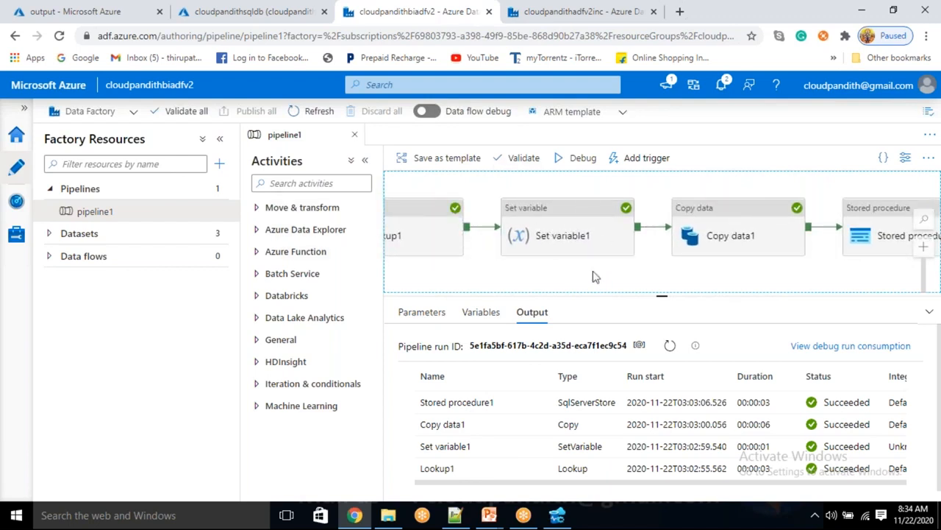
drag(595, 276, 552, 269)
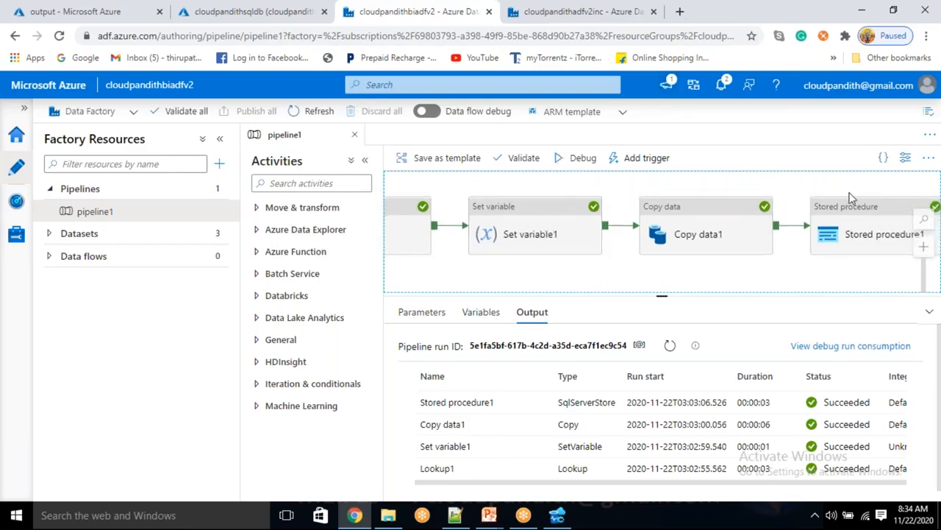
drag(501, 278, 522, 272)
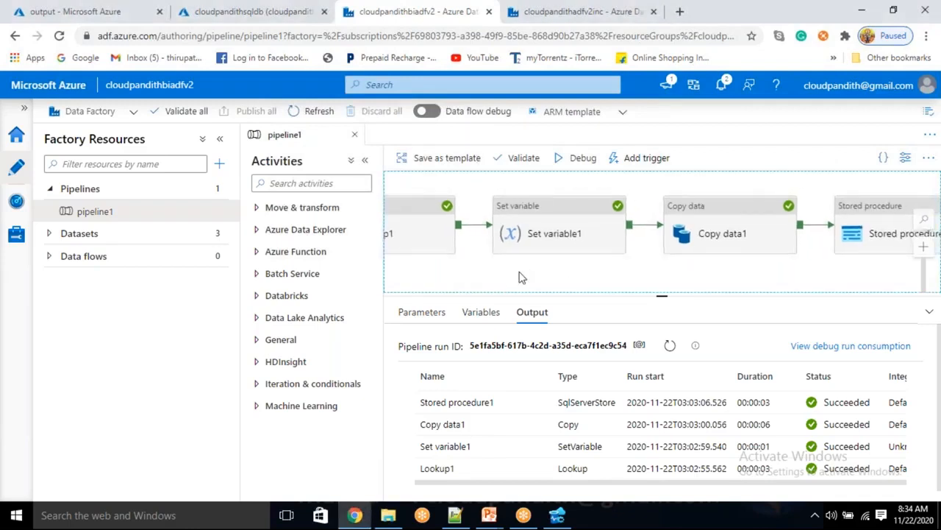